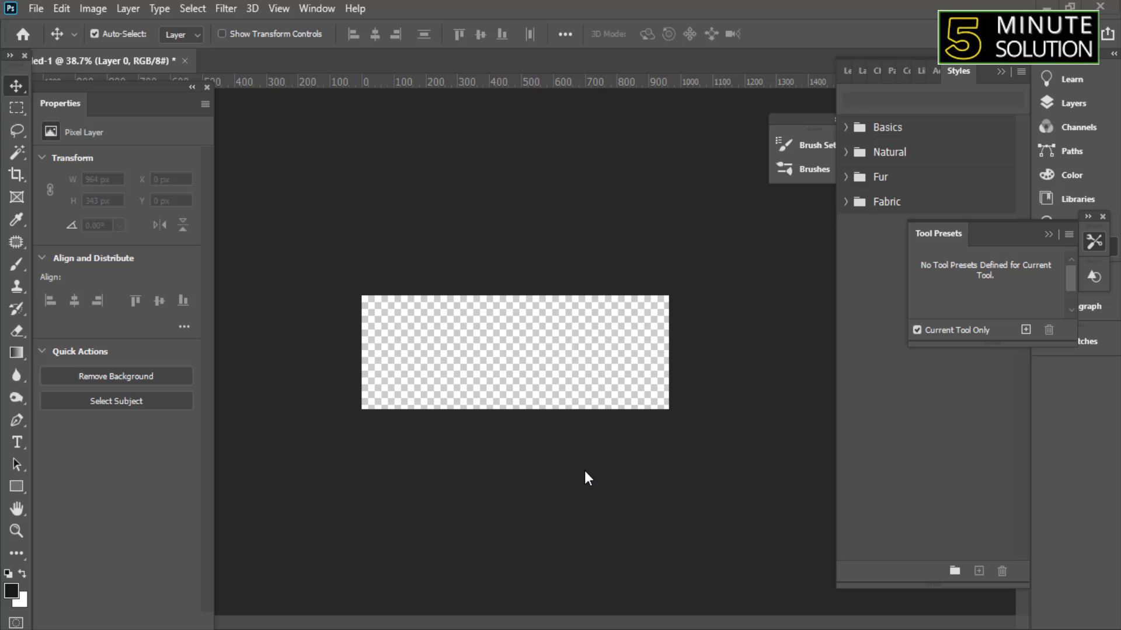
Draw a dark square over the banner's left side with the Rectangle tool
{"action": "scroll", "coordinate": [460, 360], "scroll_direction": "up", "scroll_amount": 1}
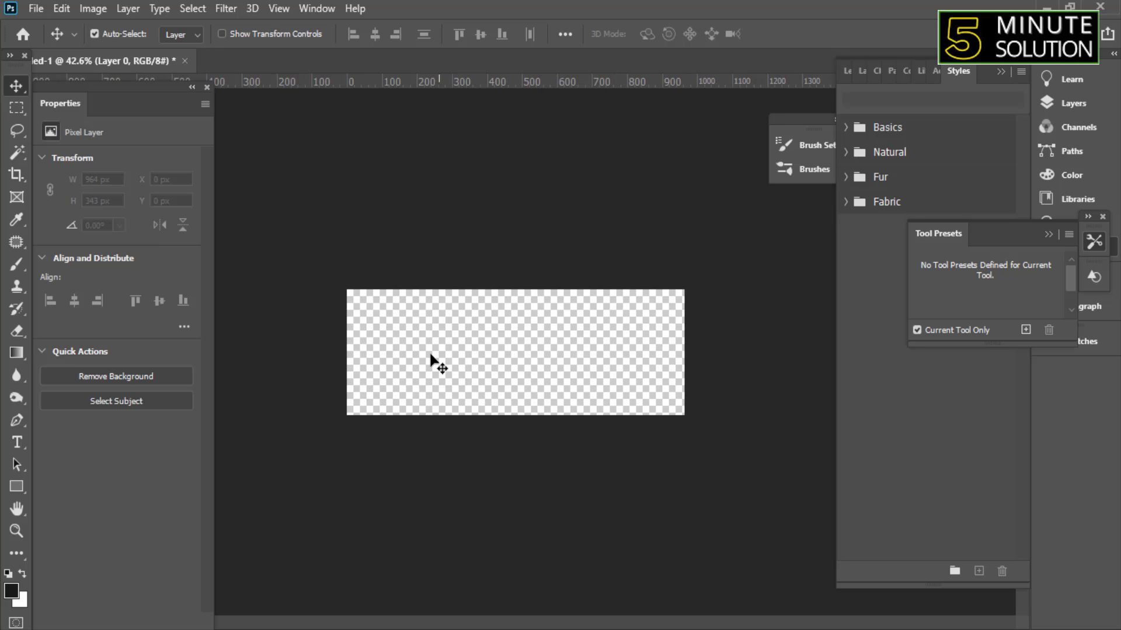
{"action": "left_click", "coordinate": [17, 488]}
{"action": "left_click_drag", "start_coordinate": [390, 256], "coordinate": [469, 357]}
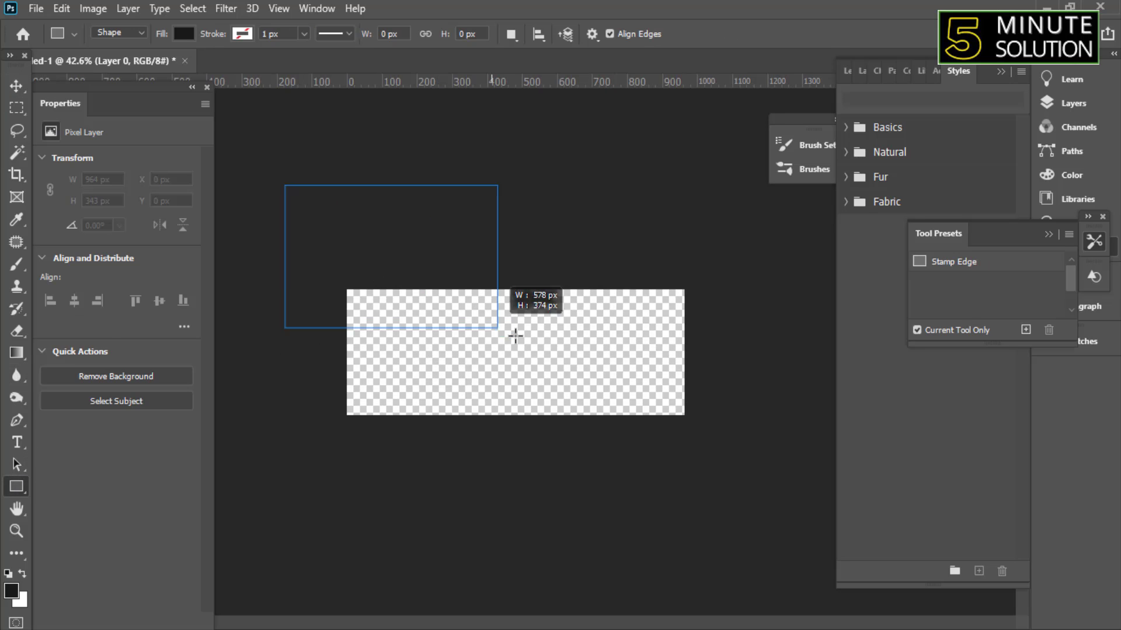
{"action": "mouse_move", "coordinate": [341, 234]}
{"action": "left_mouse_down"}
{"action": "mouse_move", "coordinate": [414, 343]}
{"action": "mouse_move", "coordinate": [466, 380]}
{"action": "mouse_move", "coordinate": [467, 366]}
{"action": "left_mouse_up"}
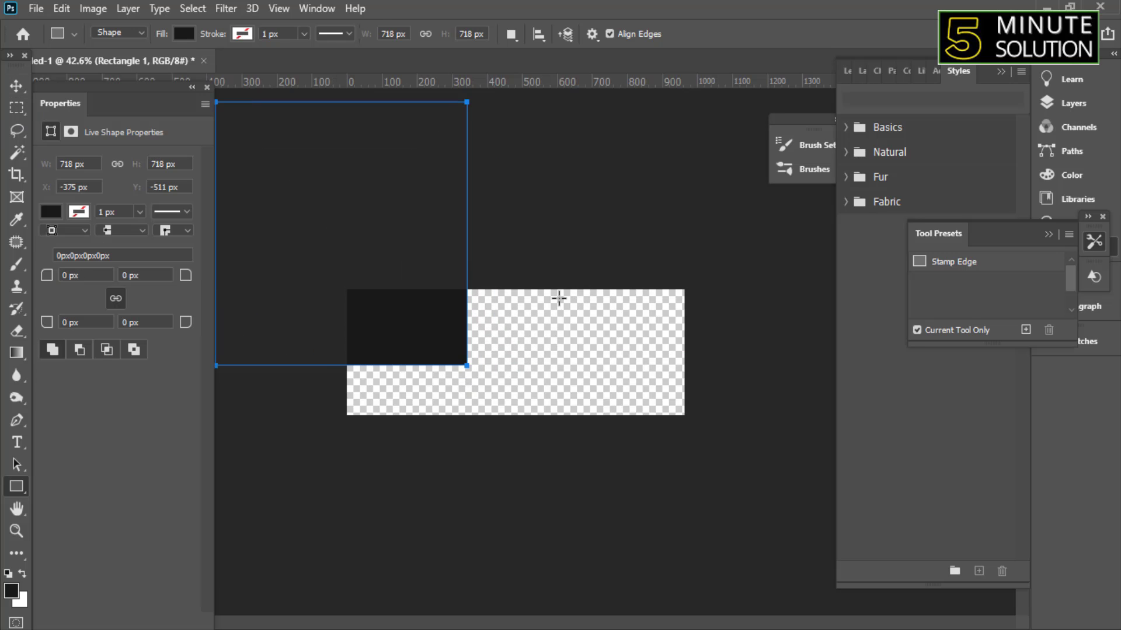
{"action": "left_click", "coordinate": [555, 295]}
{"action": "left_click", "coordinate": [548, 250]}
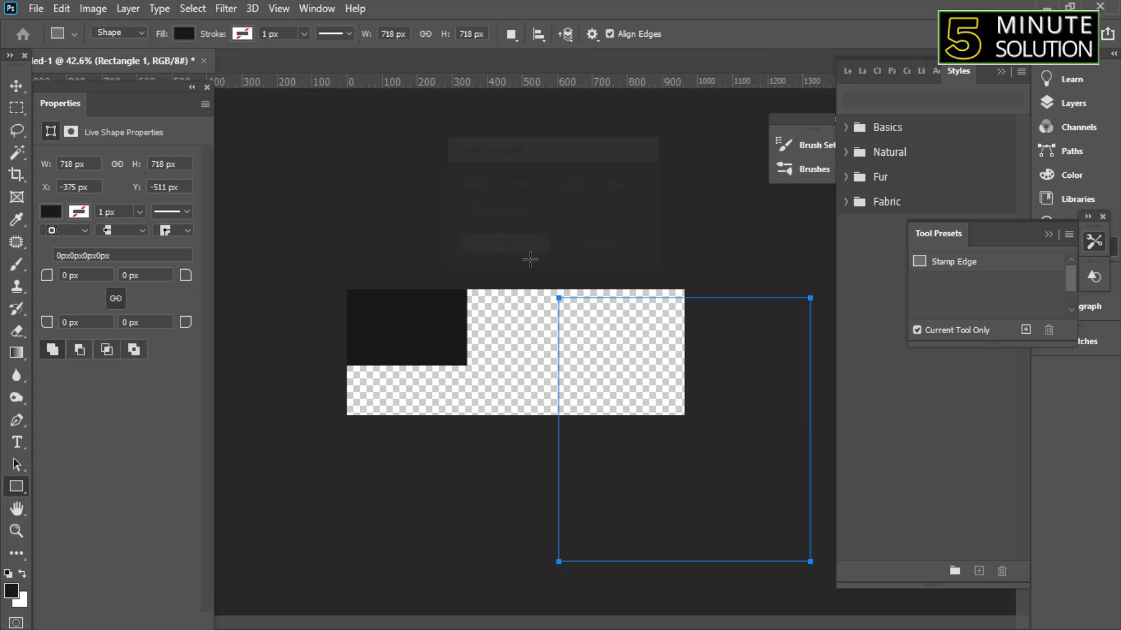
{"action": "key", "text": "ctrl+z"}
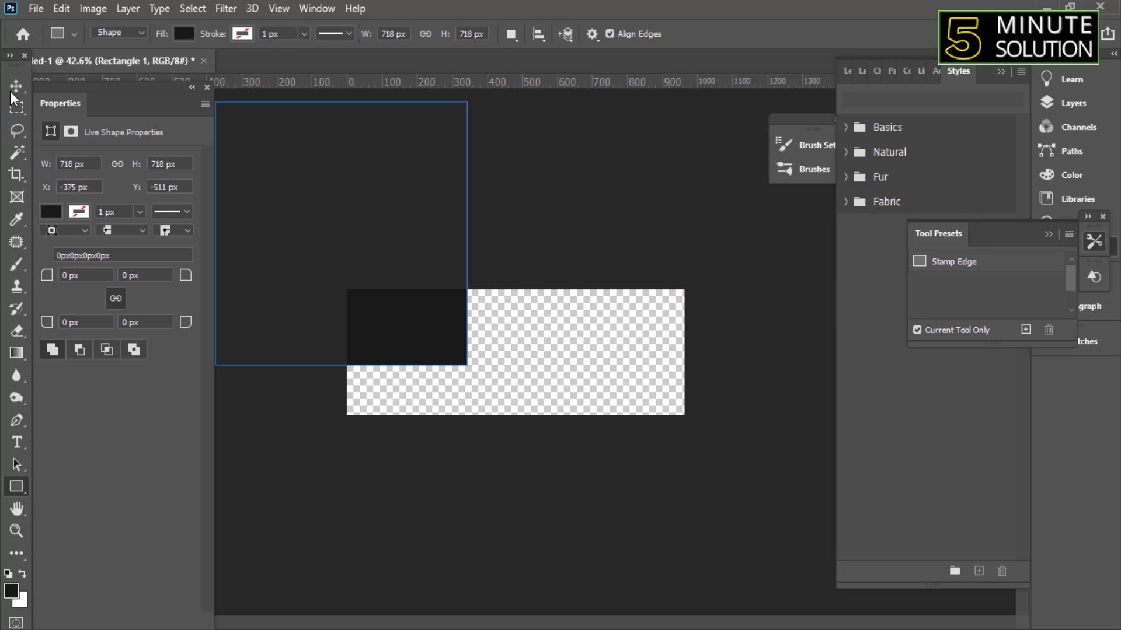
Rotate the square about 42° into a diamond and scale it to 144%
{"action": "left_click", "coordinate": [16, 87]}
{"action": "left_click_drag", "start_coordinate": [419, 324], "coordinate": [435, 337]}
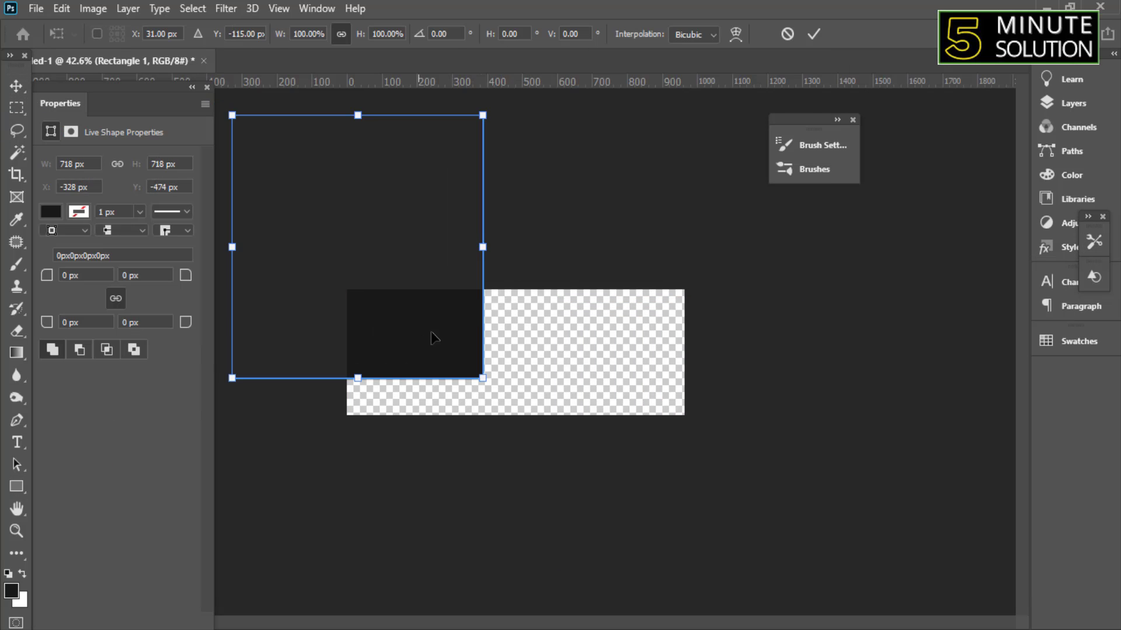
{"action": "mouse_move", "coordinate": [525, 385]}
{"action": "left_mouse_down"}
{"action": "mouse_move", "coordinate": [382, 335]}
{"action": "mouse_move", "coordinate": [389, 299]}
{"action": "mouse_move", "coordinate": [390, 317]}
{"action": "left_mouse_up"}
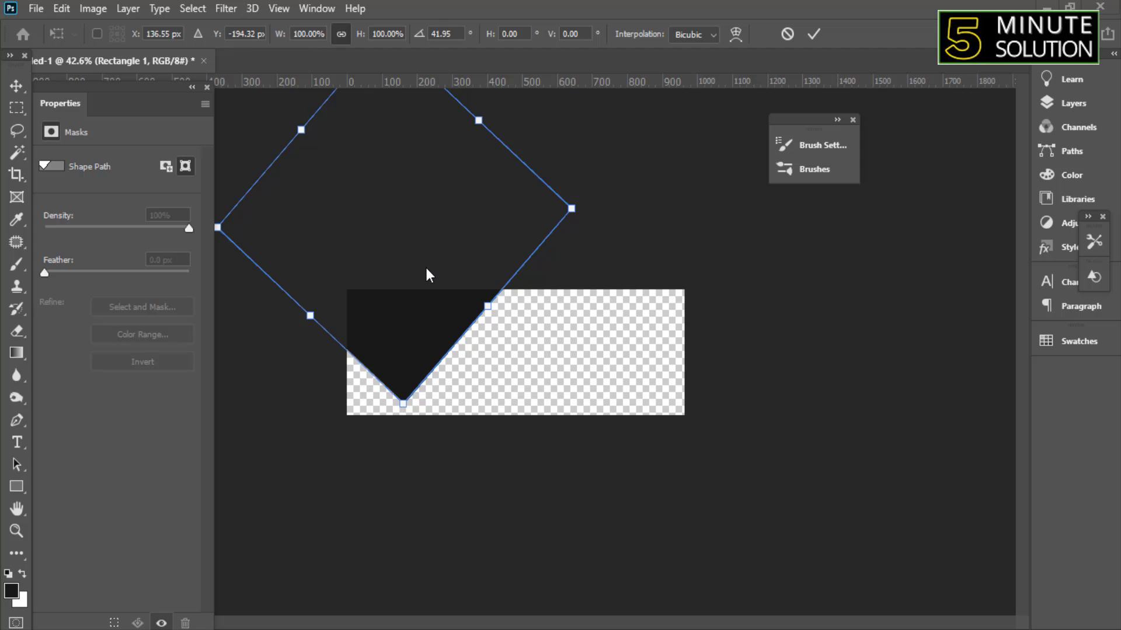
{"action": "left_click_drag", "start_coordinate": [438, 293], "coordinate": [441, 296]}
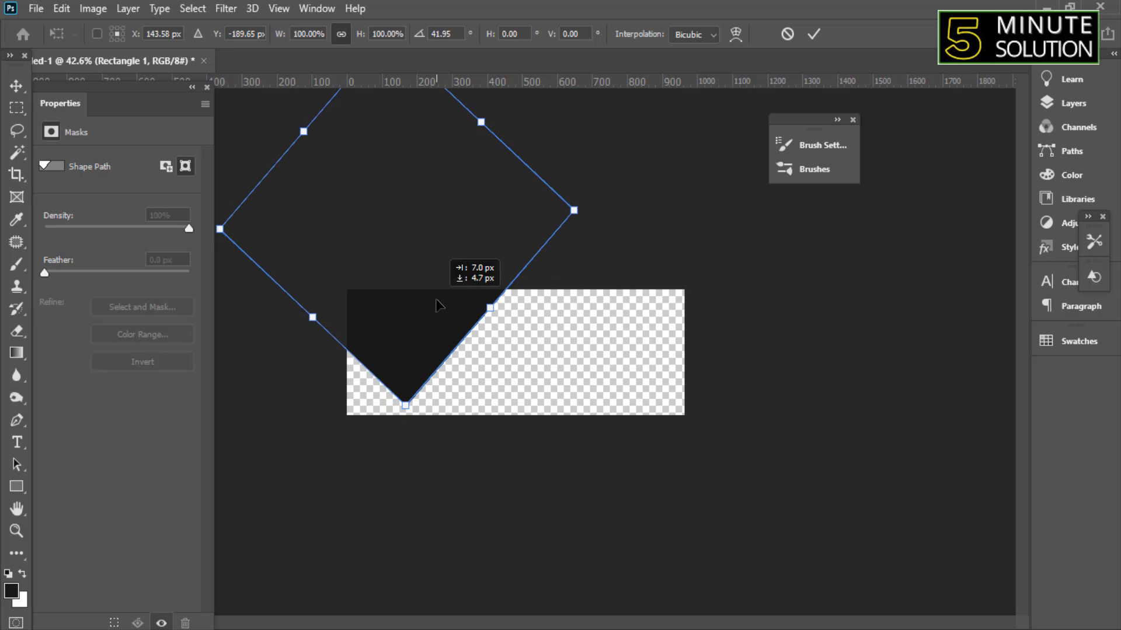
{"action": "key", "text": "ctrl+minus"}
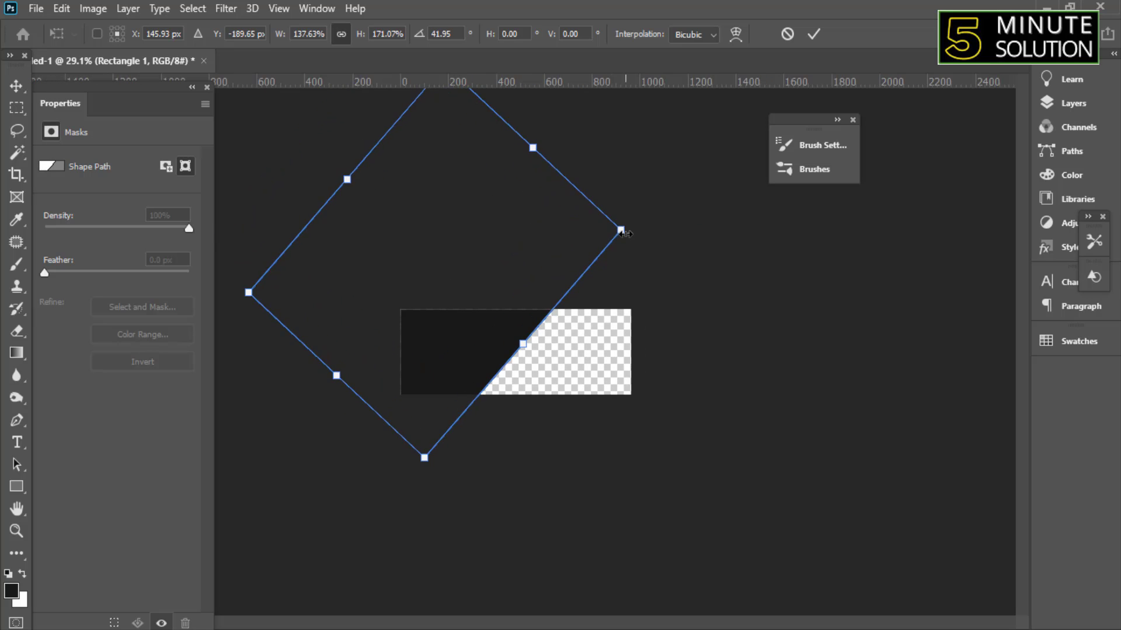
{"action": "left_click_drag", "start_coordinate": [555, 255], "coordinate": [663, 249]}
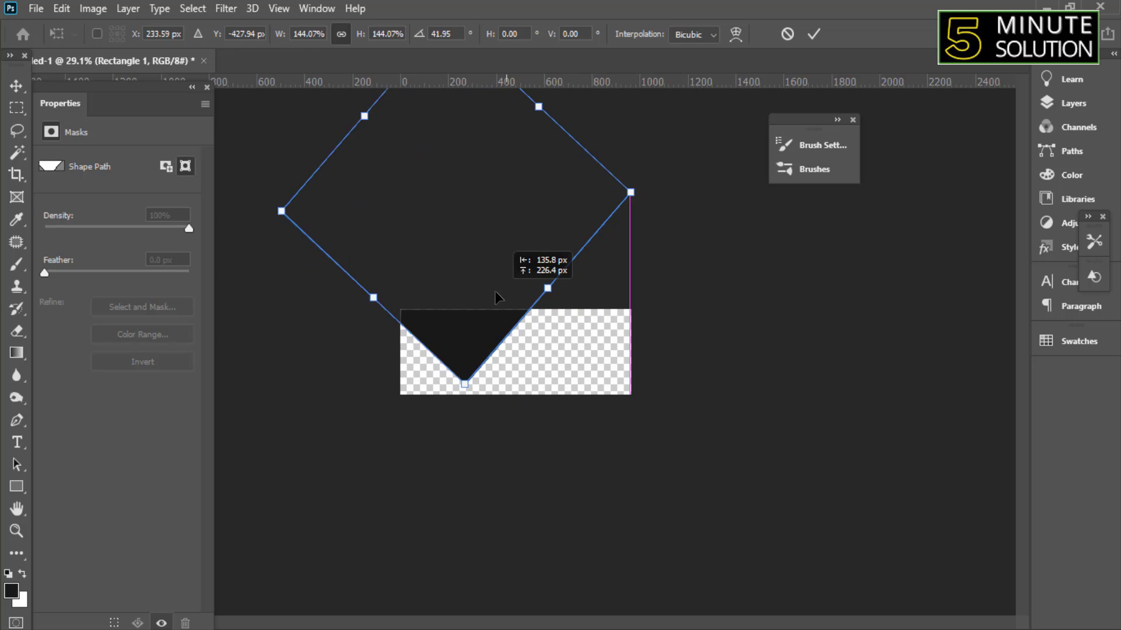
{"action": "left_click_drag", "start_coordinate": [552, 333], "coordinate": [497, 285]}
Raise the diamond about 29 px and apply the transform
{"action": "scroll", "coordinate": [502, 333], "scroll_direction": "up", "scroll_amount": 1}
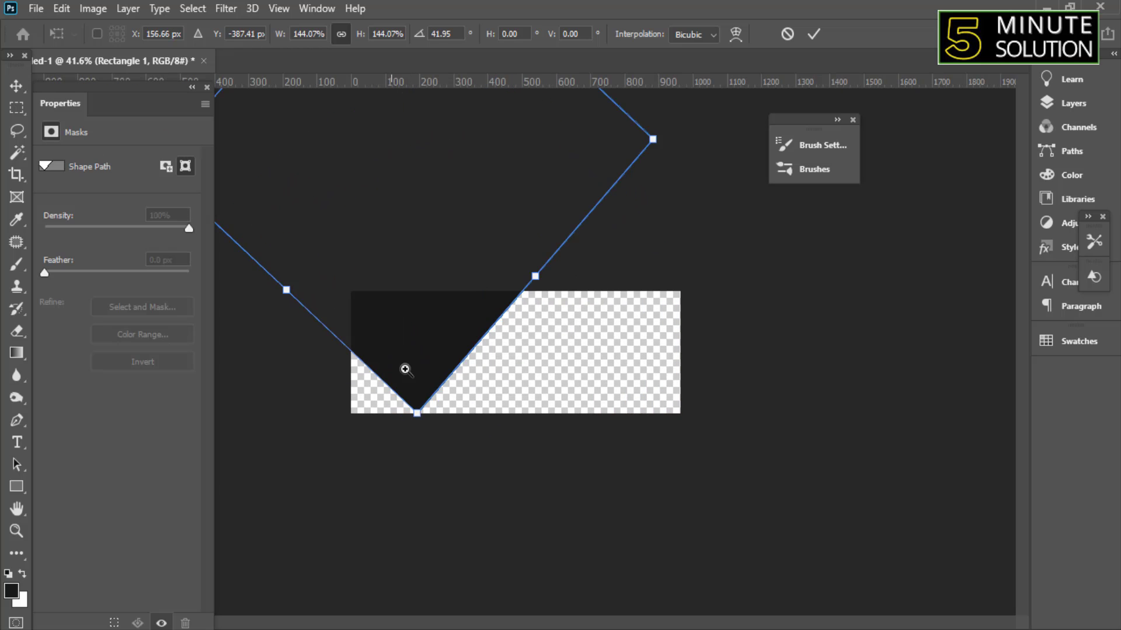
{"action": "scroll", "coordinate": [405, 369], "scroll_direction": "up", "scroll_amount": 3}
{"action": "scroll", "coordinate": [521, 365], "scroll_direction": "down", "scroll_amount": 3}
{"action": "left_click_drag", "start_coordinate": [417, 376], "coordinate": [415, 366]}
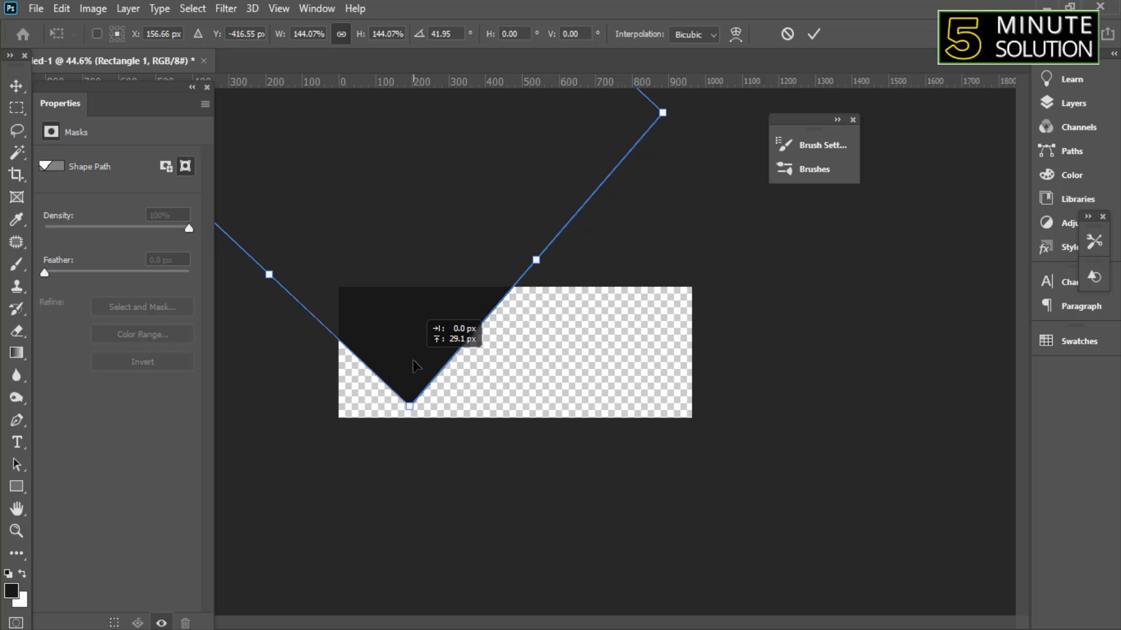
{"action": "key", "text": "Return"}
{"action": "scroll", "coordinate": [417, 364], "scroll_direction": "up", "scroll_amount": 1}
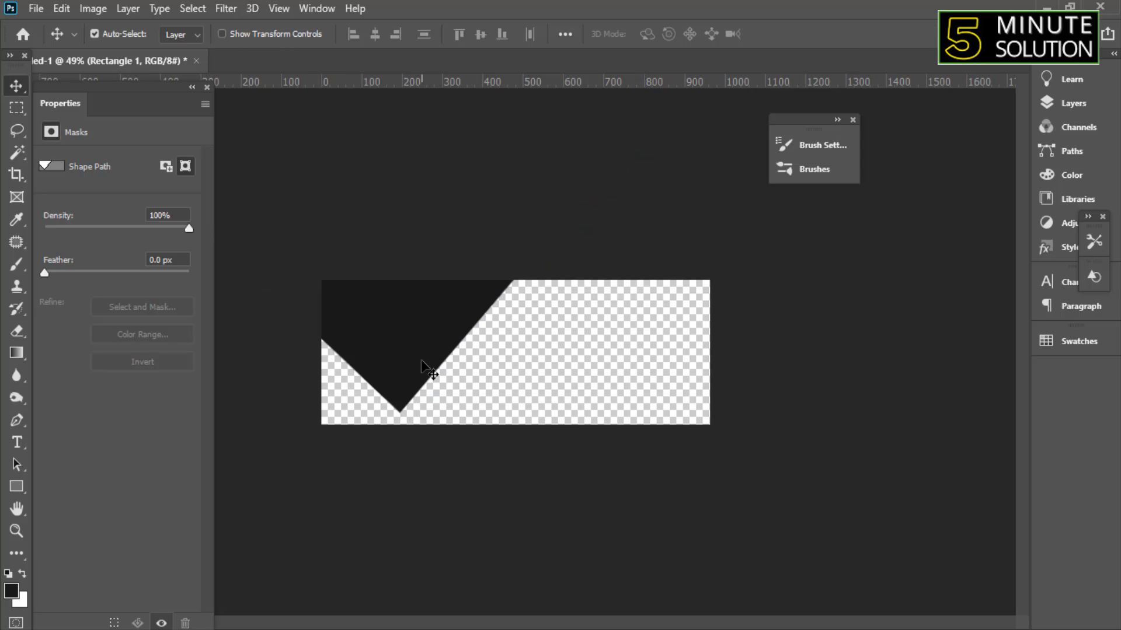
{"action": "scroll", "coordinate": [407, 399], "scroll_direction": "up", "scroll_amount": 3}
{"action": "key", "text": "u"}
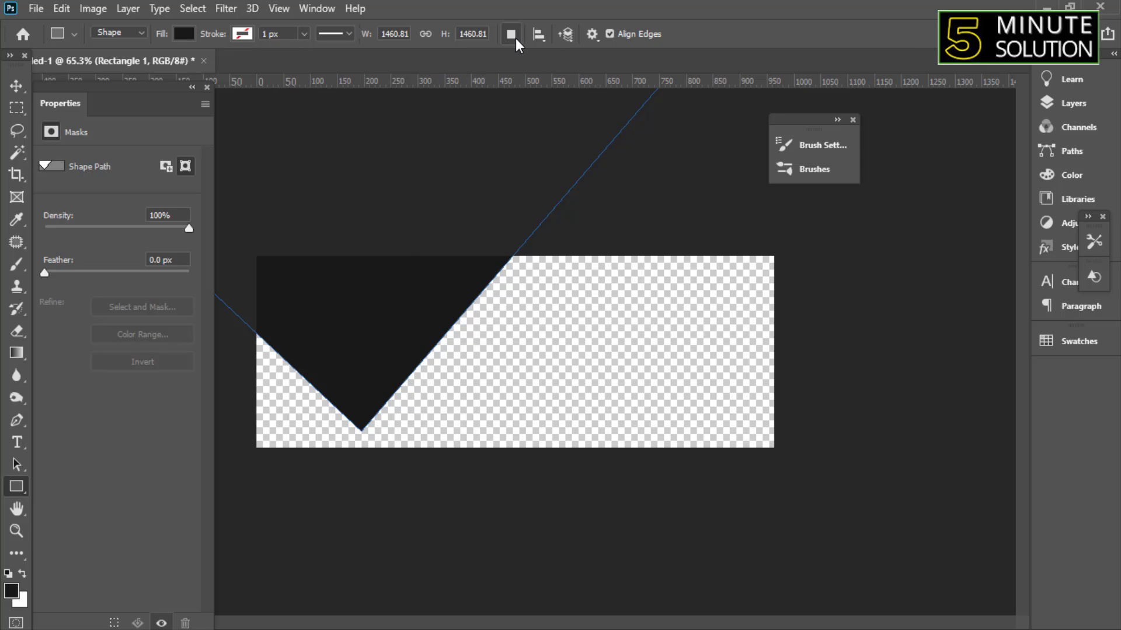
Set the diamond's fill to none and its stroke to white at 30 px
{"action": "right_click", "coordinate": [369, 305]}
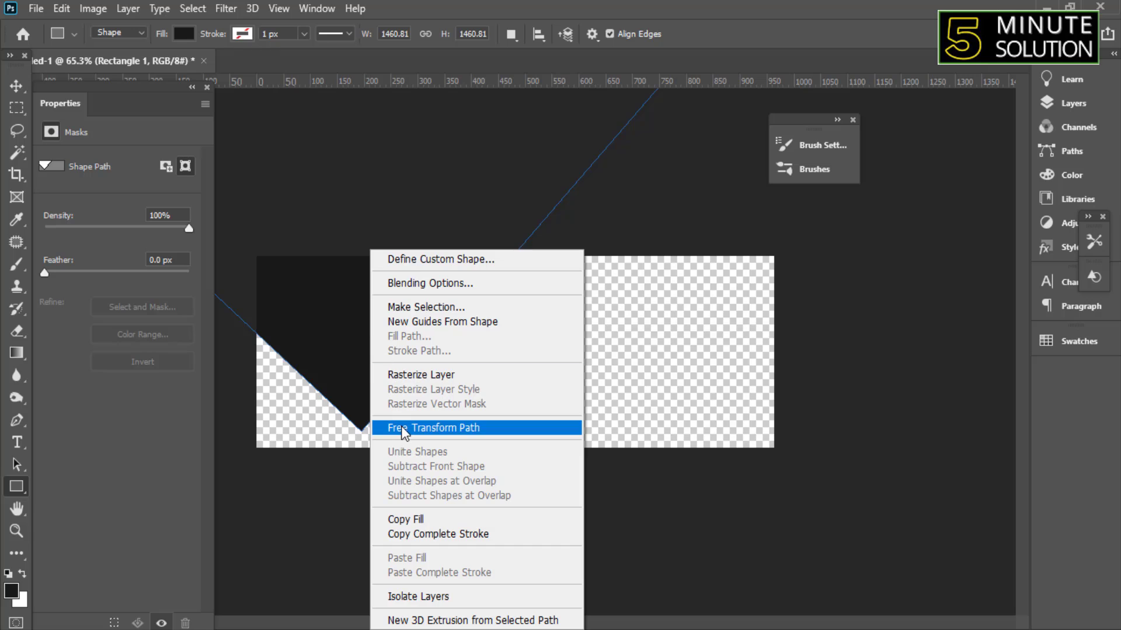
{"action": "key", "text": "Escape"}
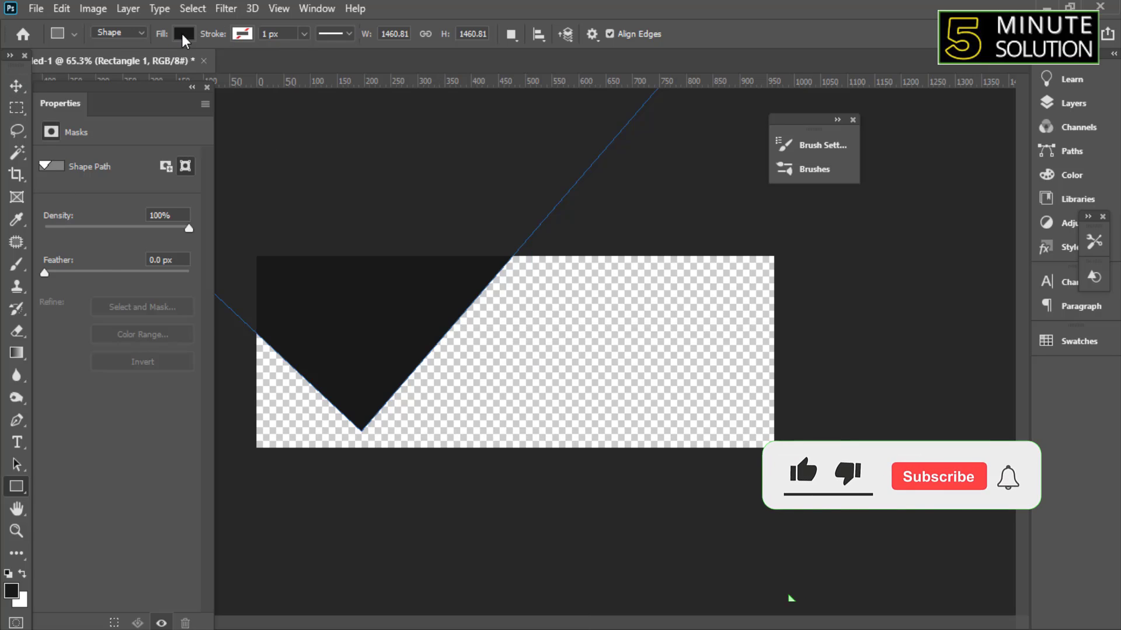
{"action": "left_click", "coordinate": [184, 34]}
{"action": "left_click", "coordinate": [86, 66]}
{"action": "left_click", "coordinate": [242, 33]}
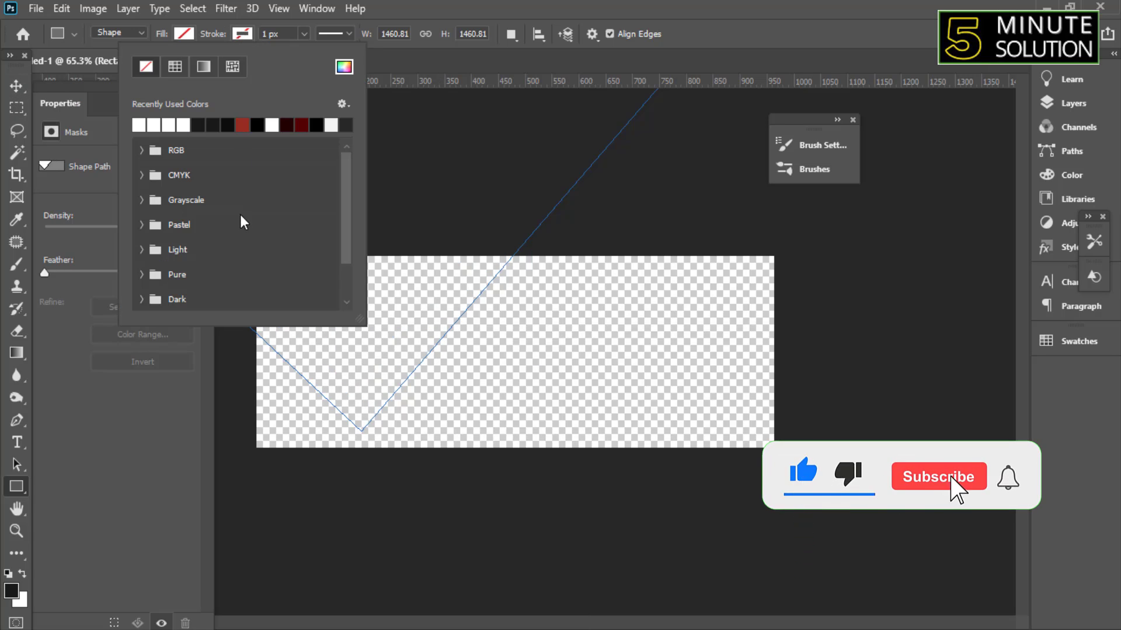
{"action": "left_click", "coordinate": [183, 125]}
{"action": "left_click", "coordinate": [271, 33]}
{"action": "type", "text": "5"}
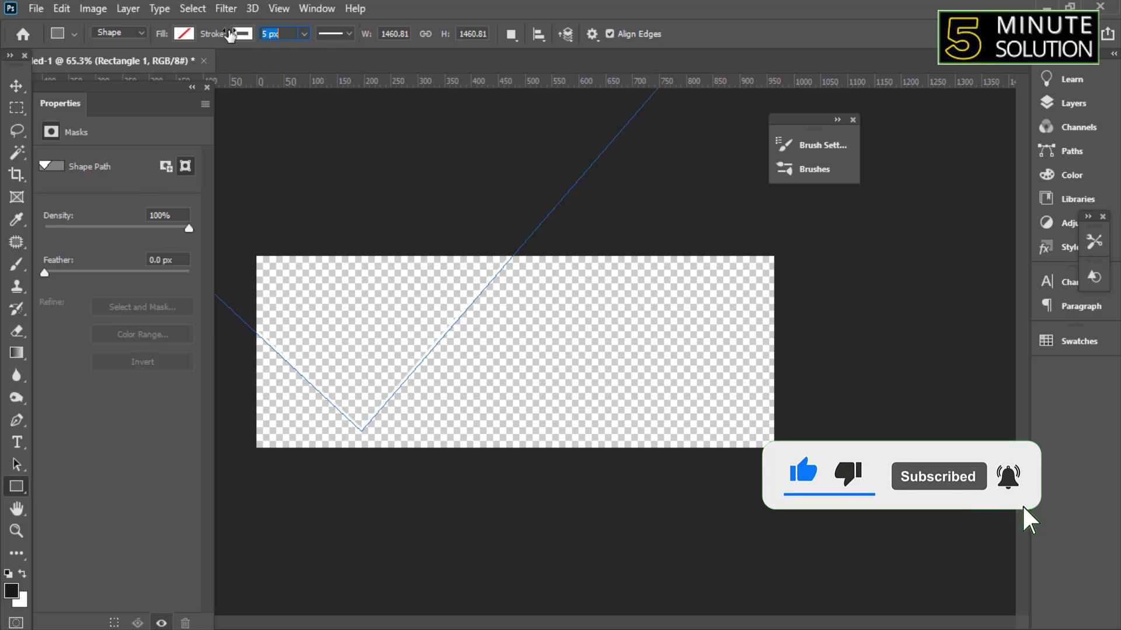
{"action": "type", "text": "30"}
{"action": "key", "text": "Return"}
Give the stroke round corners, round caps and a new alignment in Stroke Options
{"action": "left_click", "coordinate": [331, 33]}
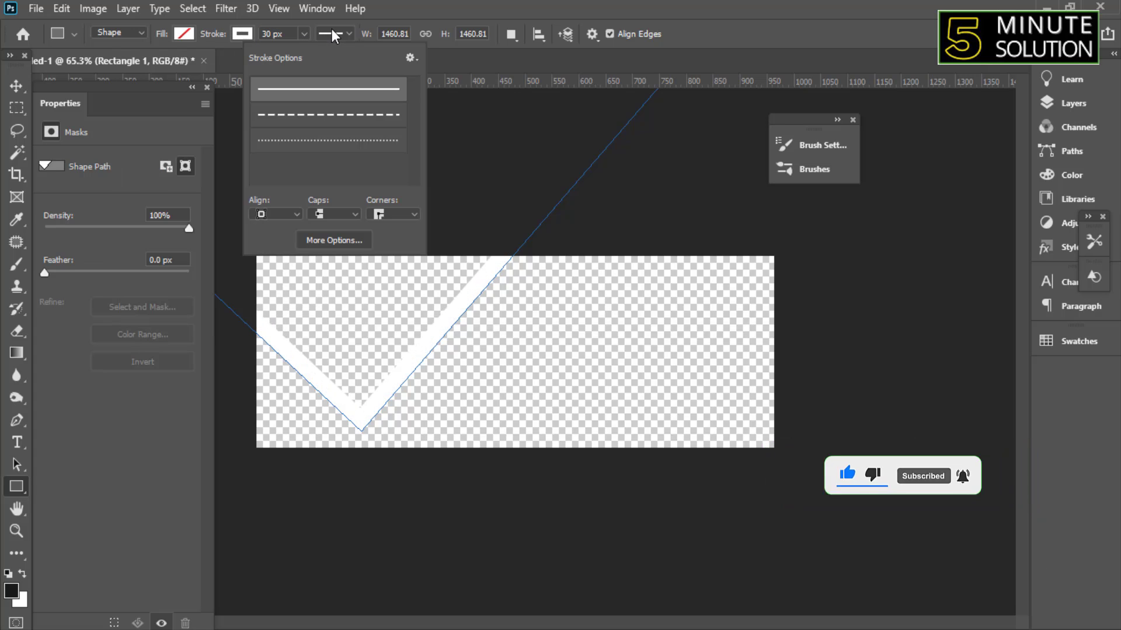
{"action": "left_click", "coordinate": [324, 212]}
{"action": "left_click", "coordinate": [397, 216]}
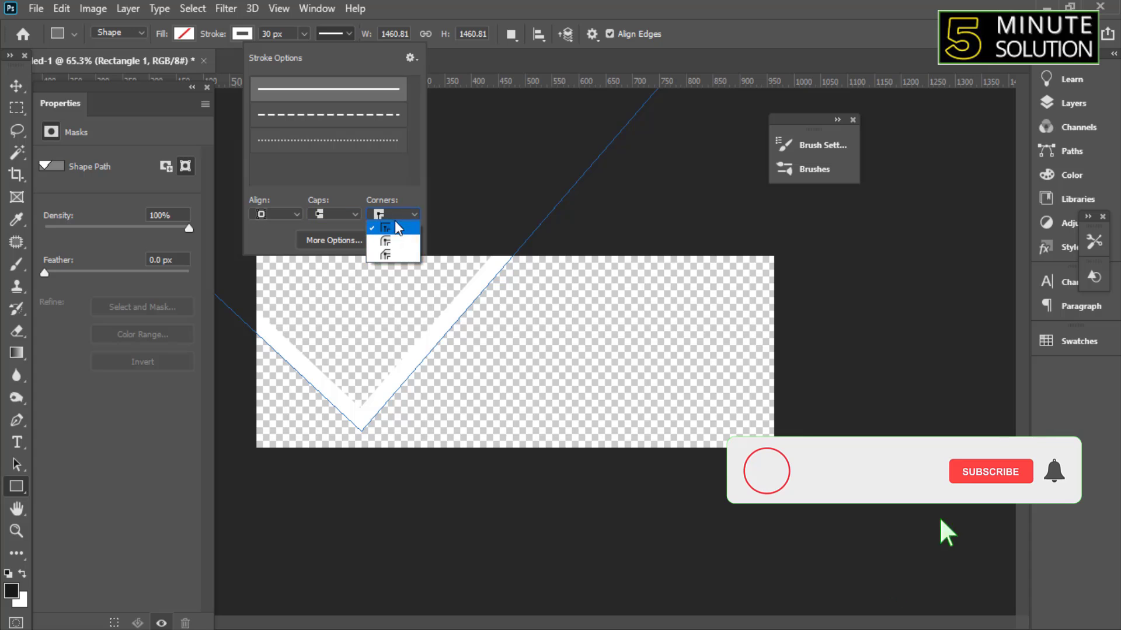
{"action": "left_click", "coordinate": [384, 240]}
{"action": "left_click", "coordinate": [334, 214]}
{"action": "left_click", "coordinate": [337, 242]}
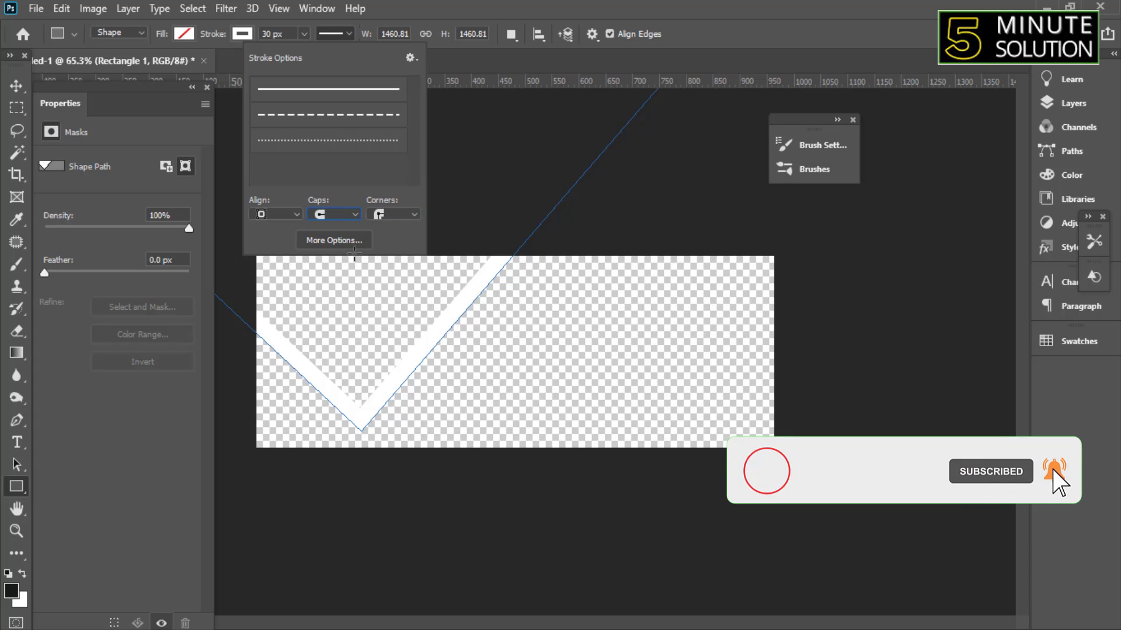
{"action": "left_click", "coordinate": [290, 213]}
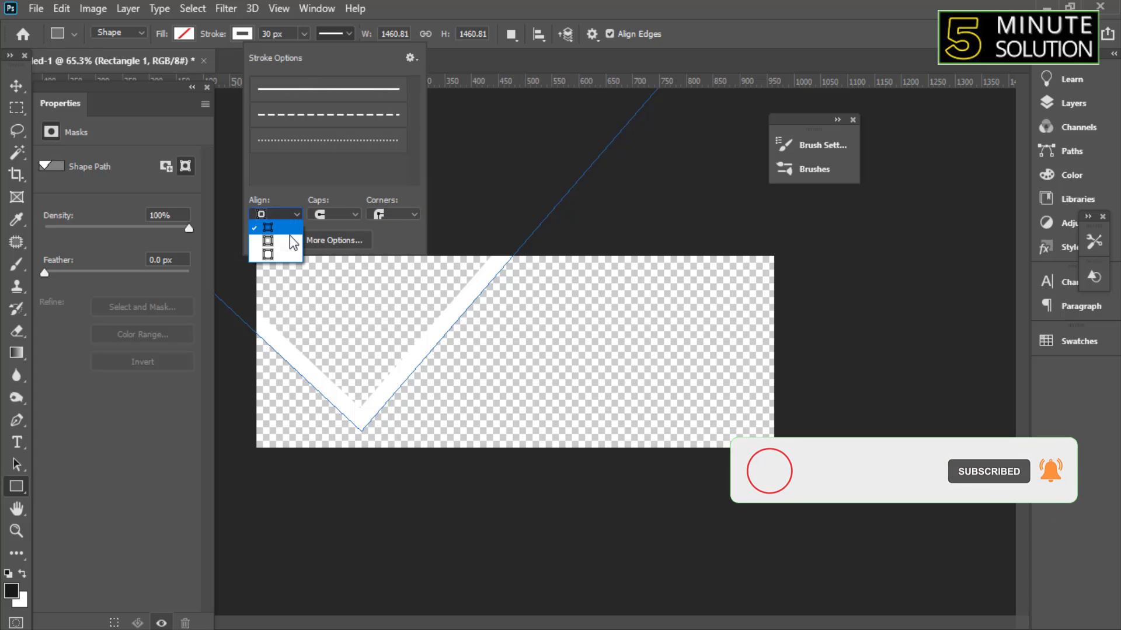
{"action": "left_click", "coordinate": [282, 240]}
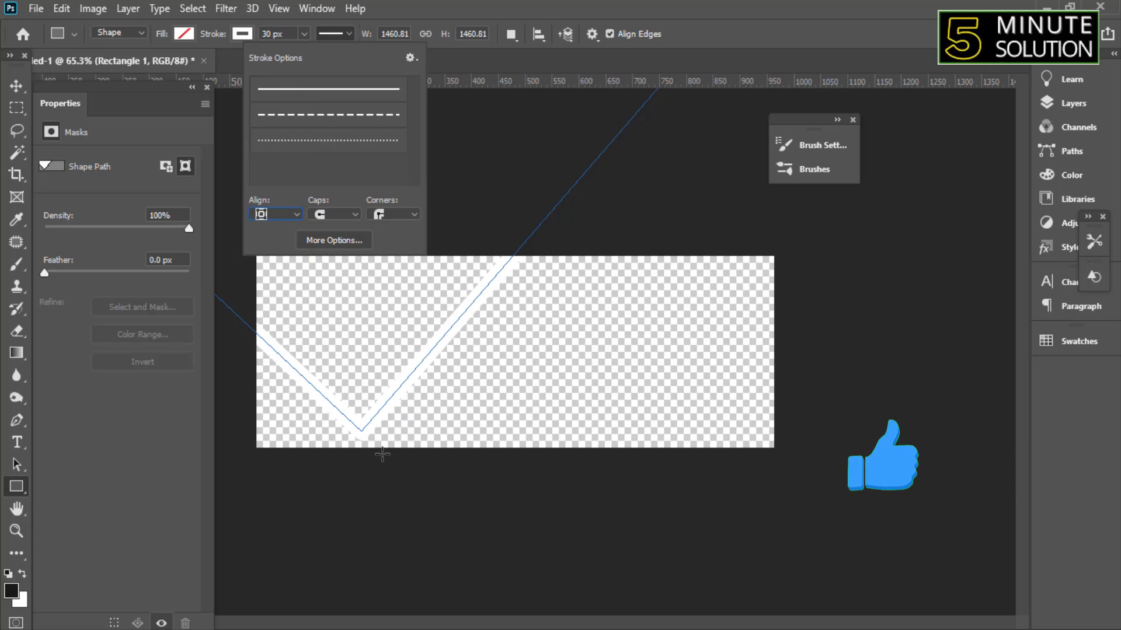
{"action": "scroll", "coordinate": [362, 409], "scroll_direction": "up", "scroll_amount": 3}
{"action": "scroll", "coordinate": [350, 321], "scroll_direction": "down", "scroll_amount": 3}
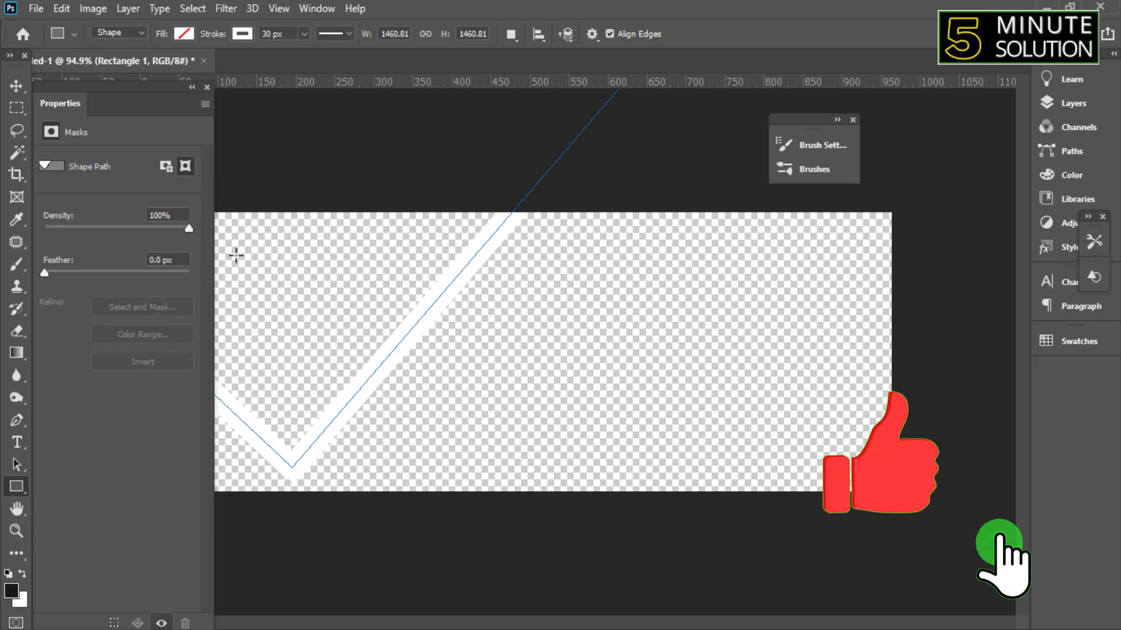
{"action": "key", "text": "v"}
{"action": "scroll", "coordinate": [317, 425], "scroll_direction": "up", "scroll_amount": 2}
{"action": "scroll", "coordinate": [433, 423], "scroll_direction": "down", "scroll_amount": 4}
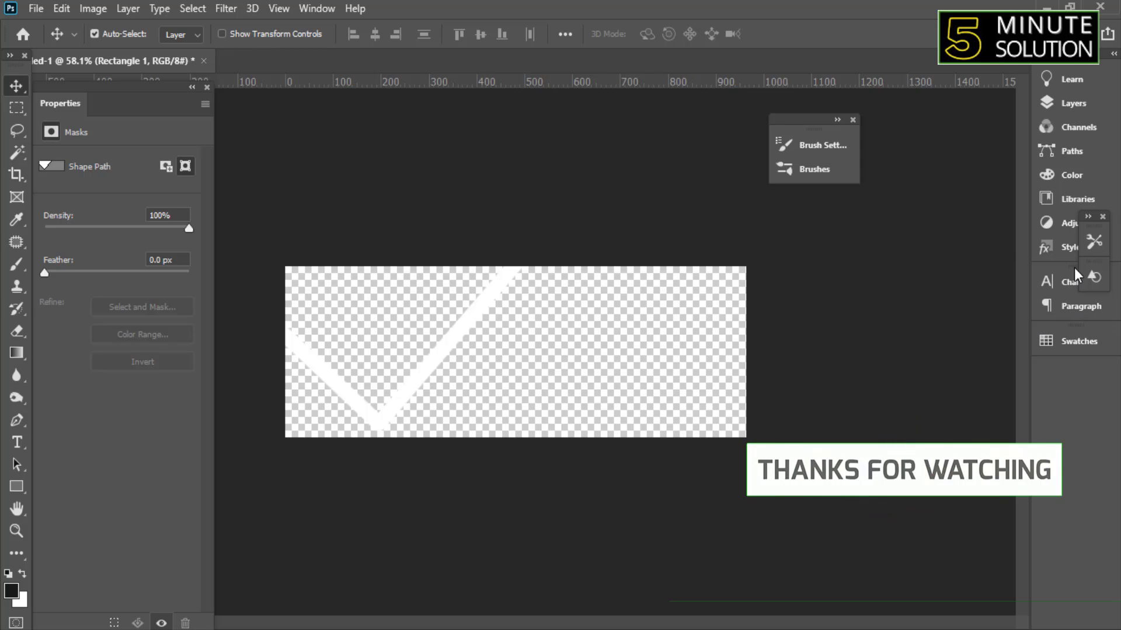
Select Layer 0 and trace an open pen path along the V and down the banner's left side
{"action": "left_click", "coordinate": [1071, 101]}
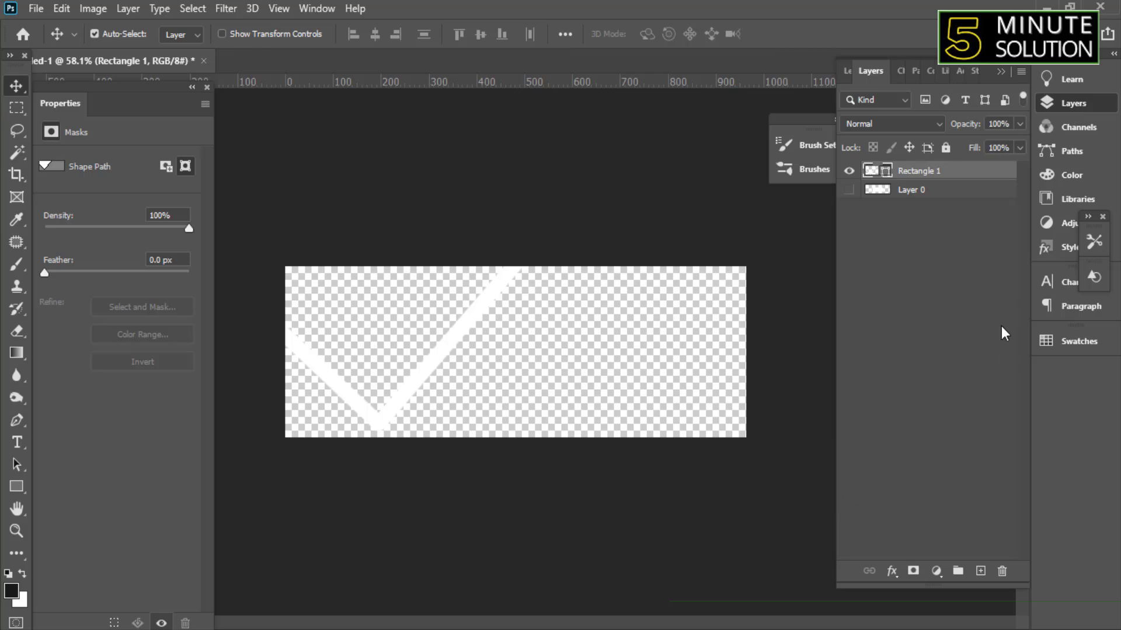
{"action": "left_click", "coordinate": [929, 193]}
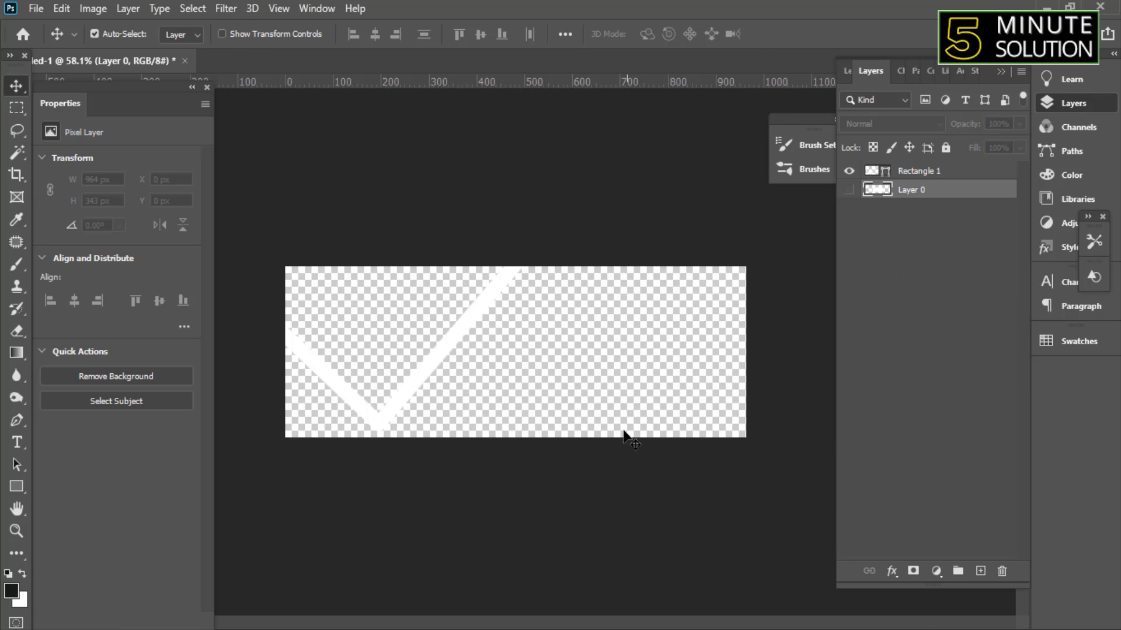
{"action": "key", "text": "p"}
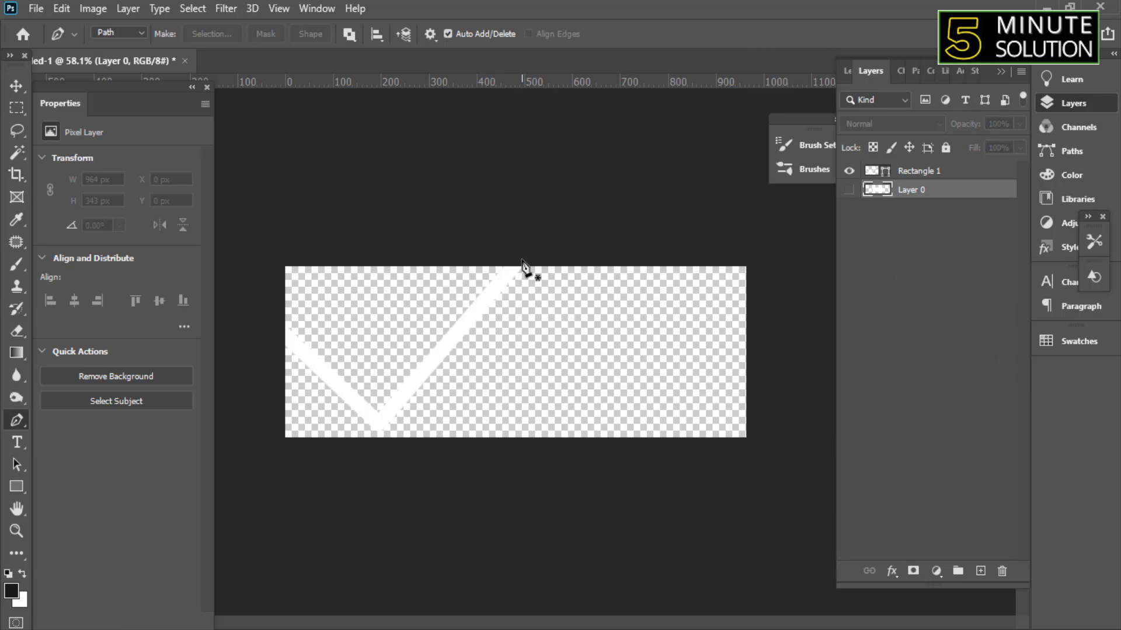
{"action": "left_click", "coordinate": [522, 260]}
{"action": "left_click", "coordinate": [380, 424]}
{"action": "left_click", "coordinate": [266, 321]}
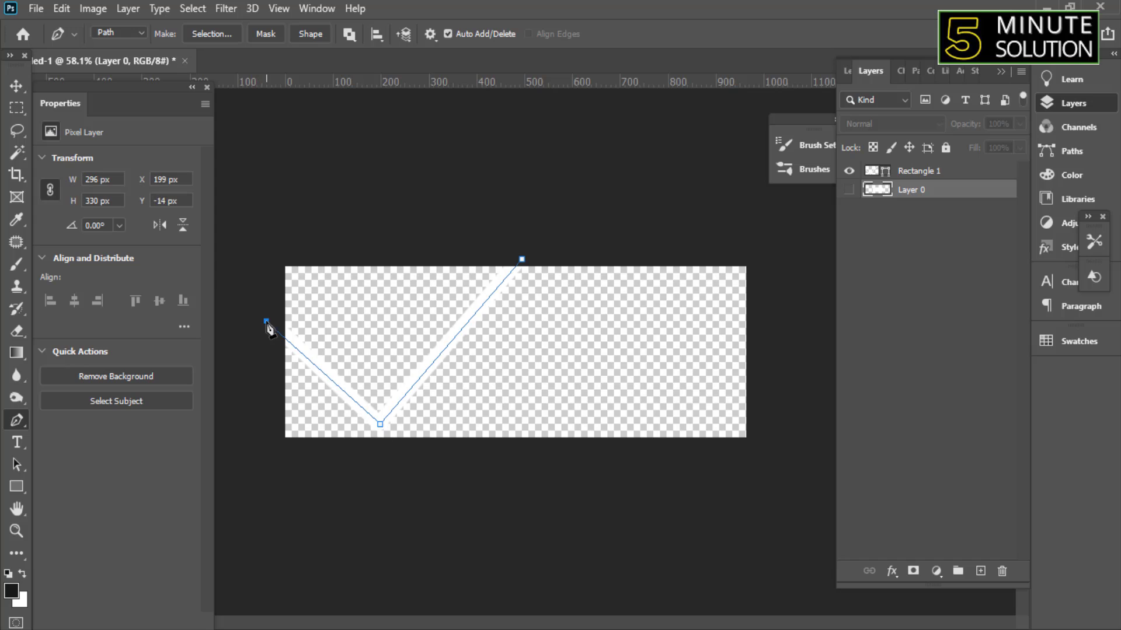
{"action": "left_click", "coordinate": [261, 474]}
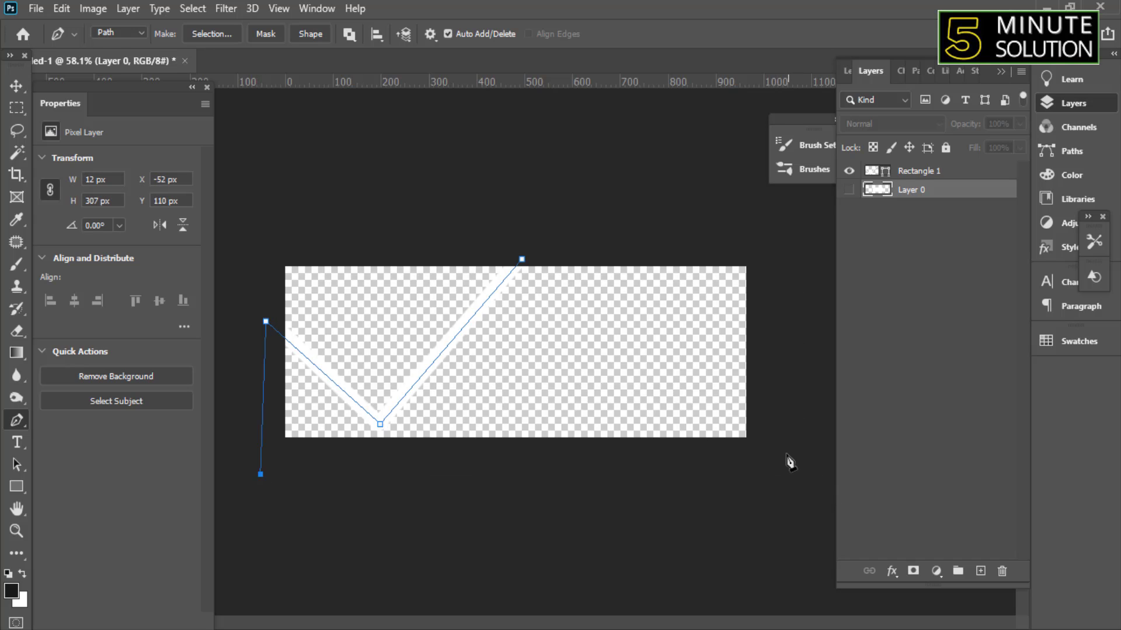
{"action": "key", "text": "Return"}
In pen Shape mode, trace a closed shape around the V's right side and canvas edges
{"action": "left_click", "coordinate": [119, 33]}
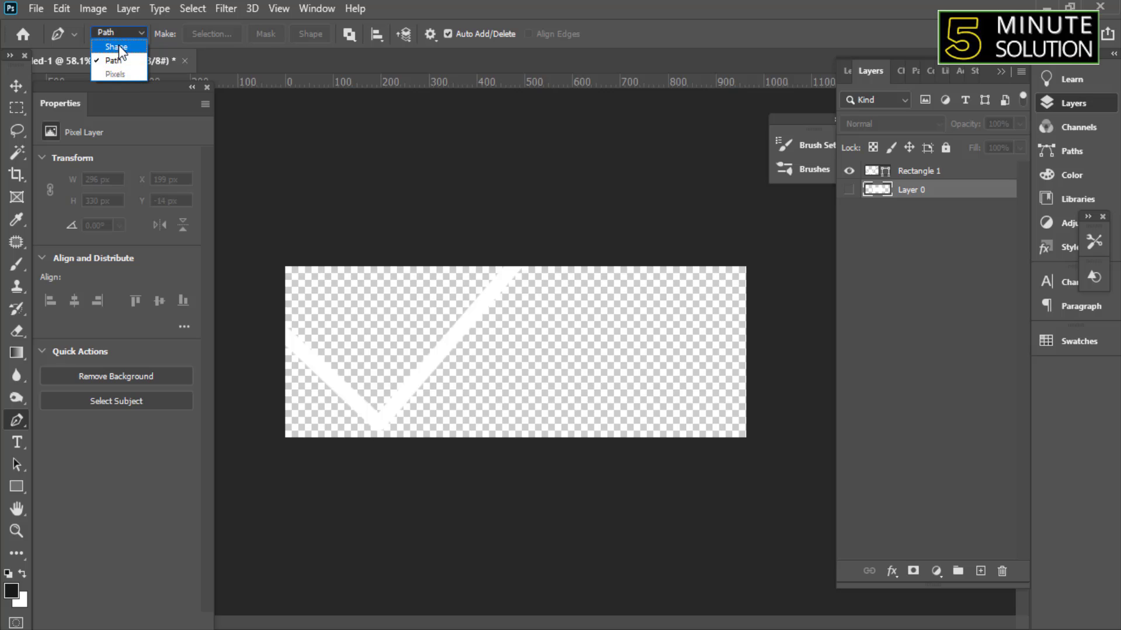
{"action": "left_click", "coordinate": [116, 46]}
{"action": "left_click", "coordinate": [523, 259]}
{"action": "left_click", "coordinate": [381, 420]}
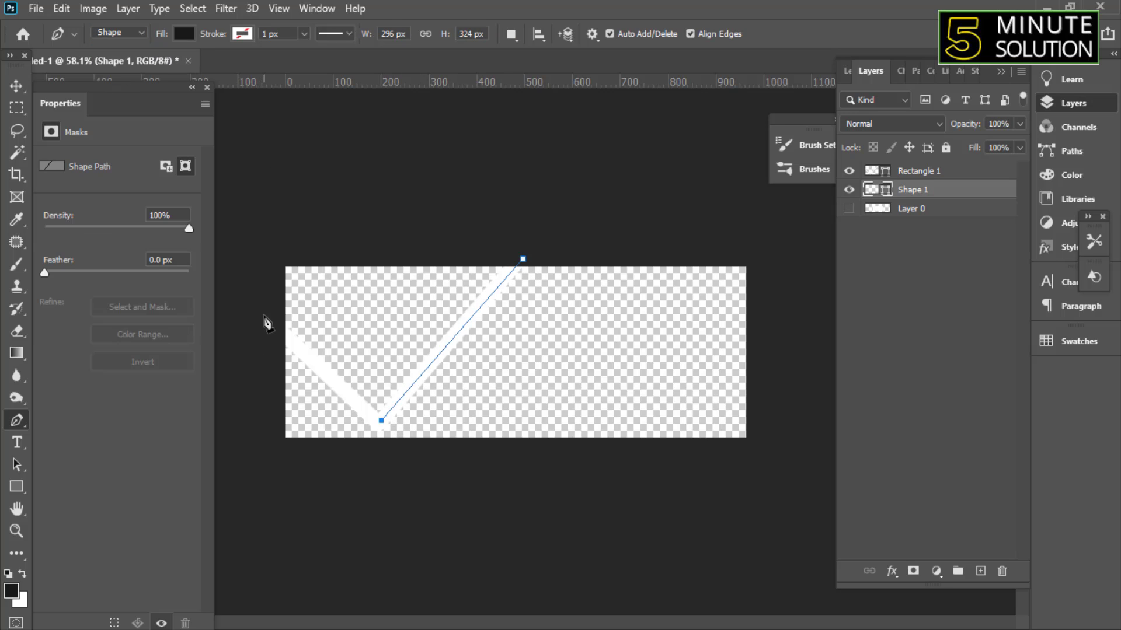
{"action": "left_click", "coordinate": [264, 315]}
{"action": "left_click", "coordinate": [262, 476]}
{"action": "left_click", "coordinate": [797, 467]}
{"action": "left_click", "coordinate": [797, 269]}
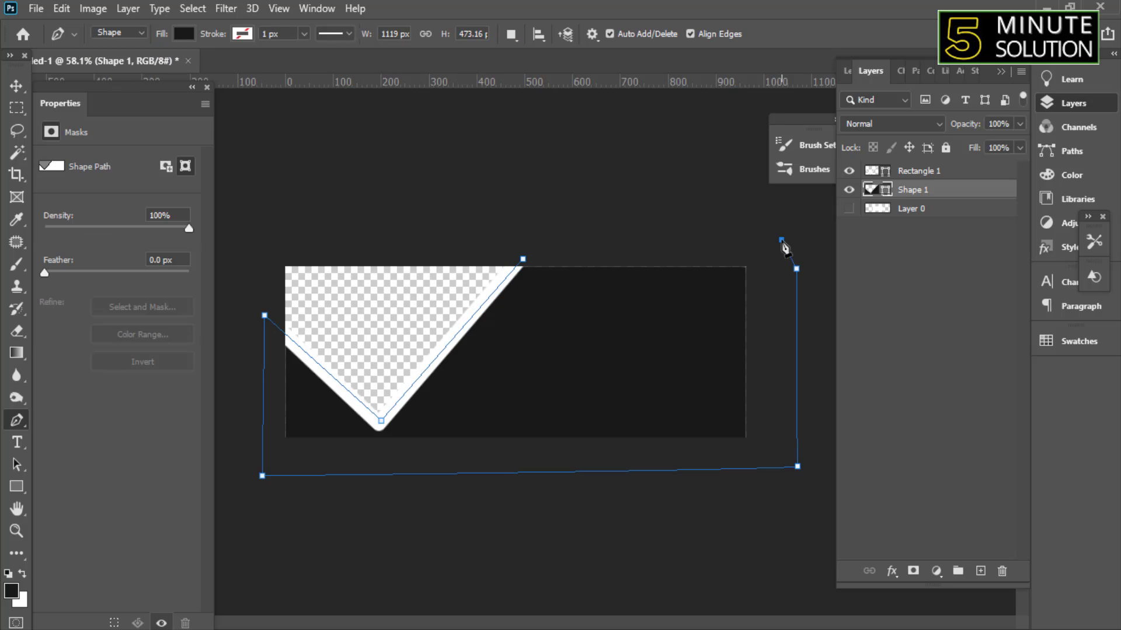
{"action": "left_click_drag", "start_coordinate": [781, 240], "coordinate": [811, 239]}
{"action": "left_click", "coordinate": [531, 258]}
Fill the new shape with dark navy #000320
{"action": "double_click", "coordinate": [888, 192]}
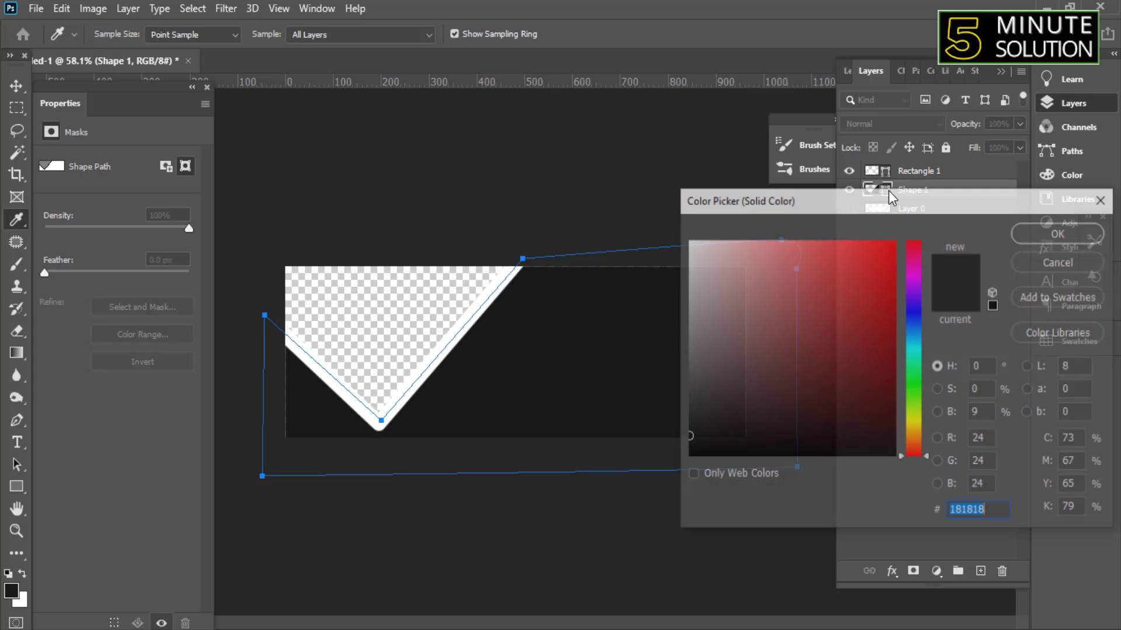
{"action": "left_click", "coordinate": [915, 315]}
{"action": "left_click", "coordinate": [893, 431]}
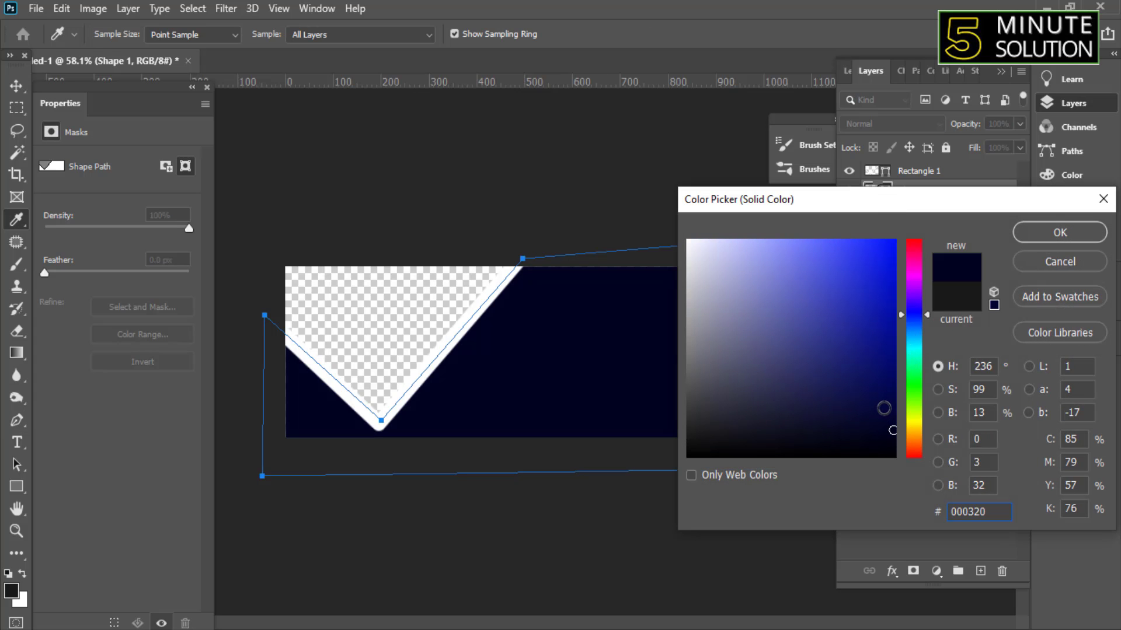
{"action": "mouse_move", "coordinate": [888, 414]}
{"action": "left_mouse_down"}
{"action": "mouse_move", "coordinate": [891, 438]}
{"action": "mouse_move", "coordinate": [899, 429]}
{"action": "left_mouse_up"}
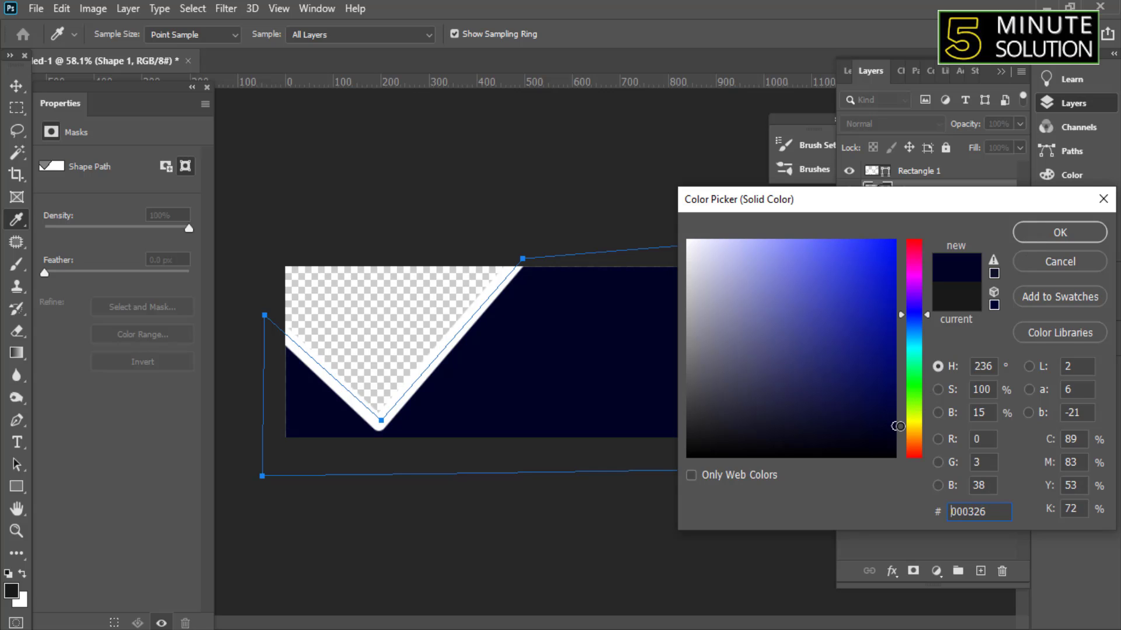
{"action": "left_click", "coordinate": [1043, 228]}
{"action": "key", "text": "v"}
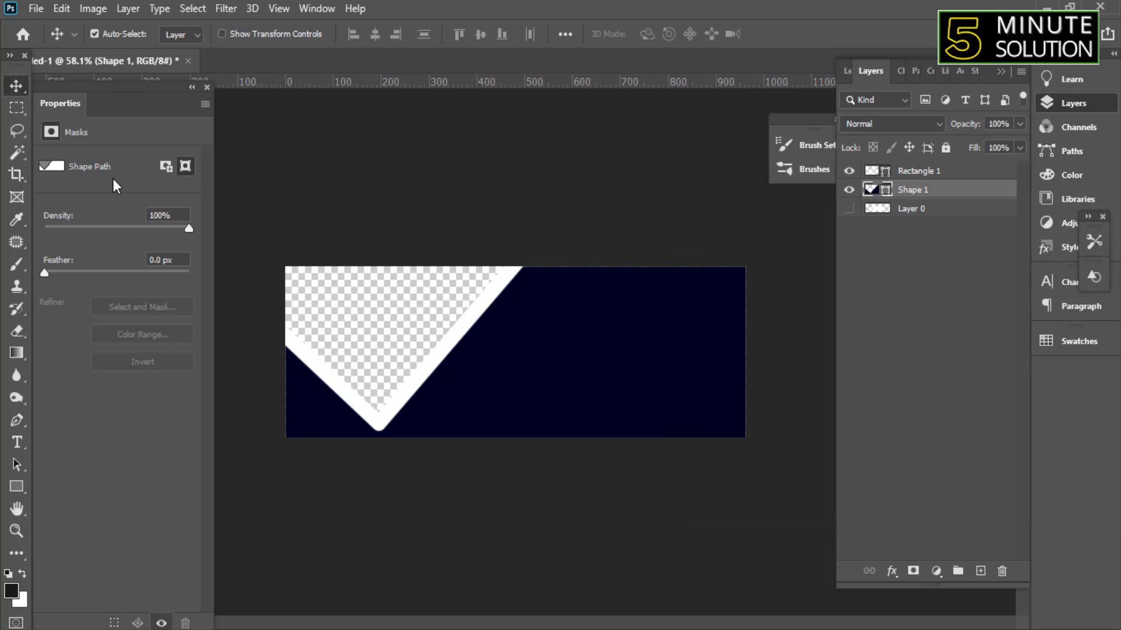
{"action": "scroll", "coordinate": [358, 421], "scroll_direction": "down", "scroll_amount": 1}
{"action": "scroll", "coordinate": [359, 420], "scroll_direction": "up", "scroll_amount": 2}
Nudge the white V and navy shapes slightly upward
{"action": "left_click", "coordinate": [450, 425]}
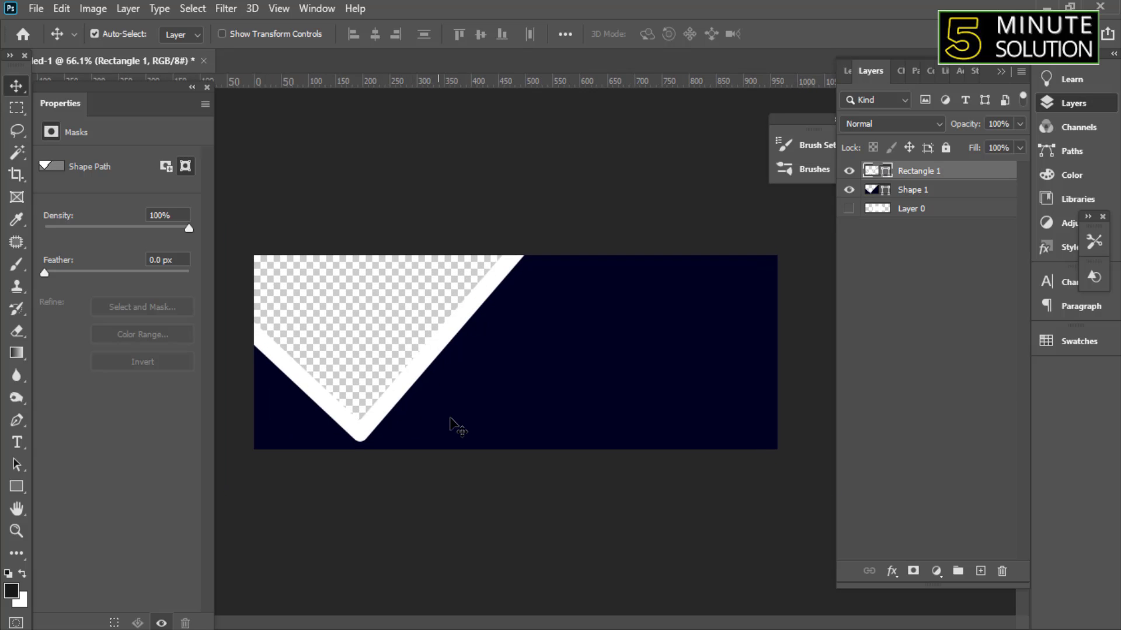
{"action": "left_click", "coordinate": [392, 395], "text": "shift"}
{"action": "mouse_move", "coordinate": [398, 398]}
{"action": "left_mouse_down"}
{"action": "mouse_move", "coordinate": [399, 379]}
{"action": "mouse_move", "coordinate": [399, 390]}
{"action": "left_mouse_up"}
{"action": "left_click", "coordinate": [432, 537]}
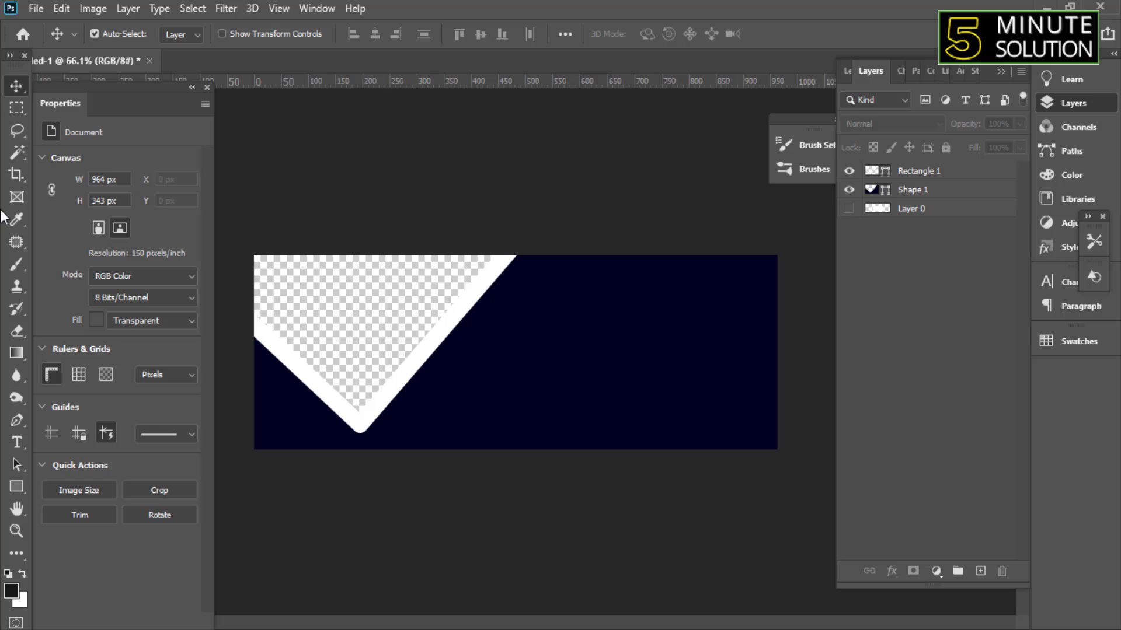
{"action": "key", "text": "ctrl+minus"}
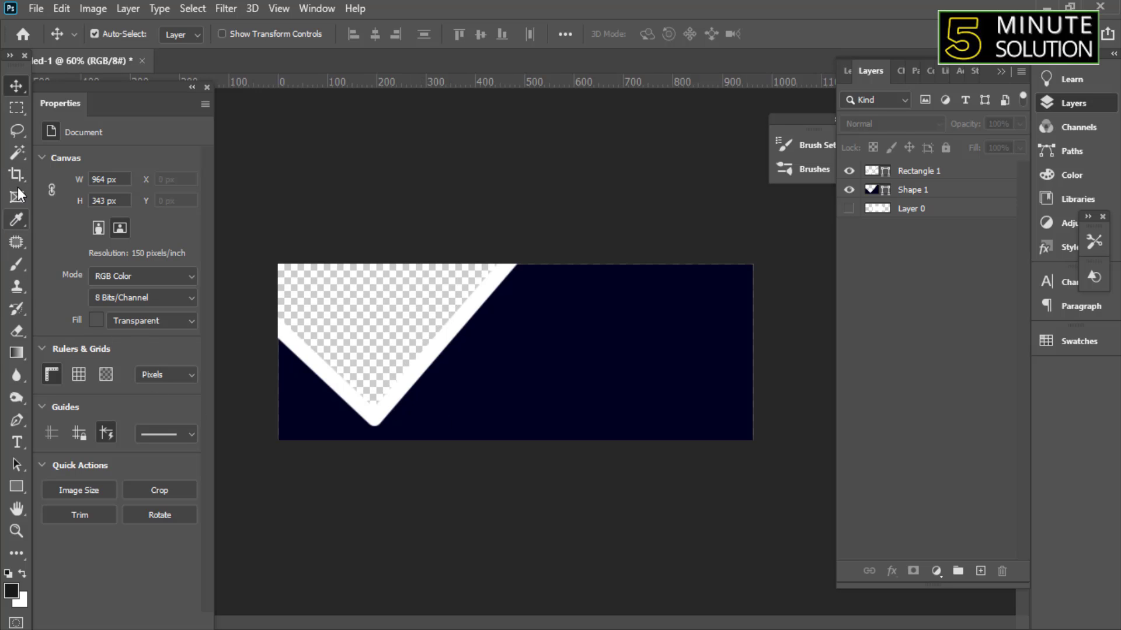
Draw a square across the banner's bottom edge, rotate it 45° and move it under the V
{"action": "left_click", "coordinate": [18, 354]}
{"action": "left_click", "coordinate": [17, 487]}
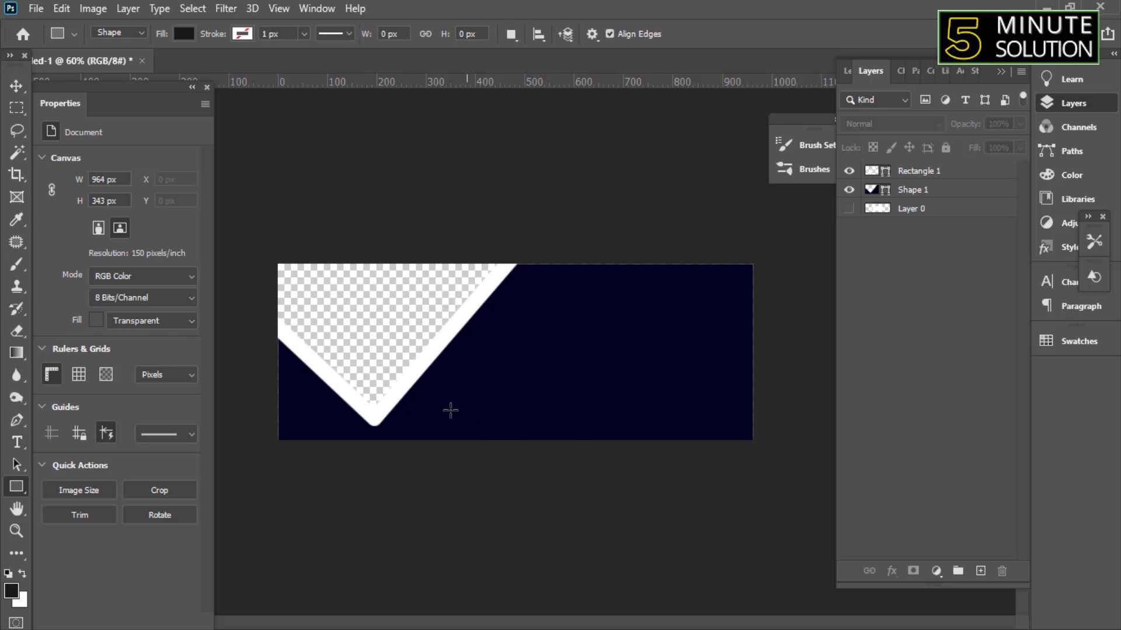
{"action": "left_click_drag", "start_coordinate": [452, 415], "coordinate": [550, 512]}
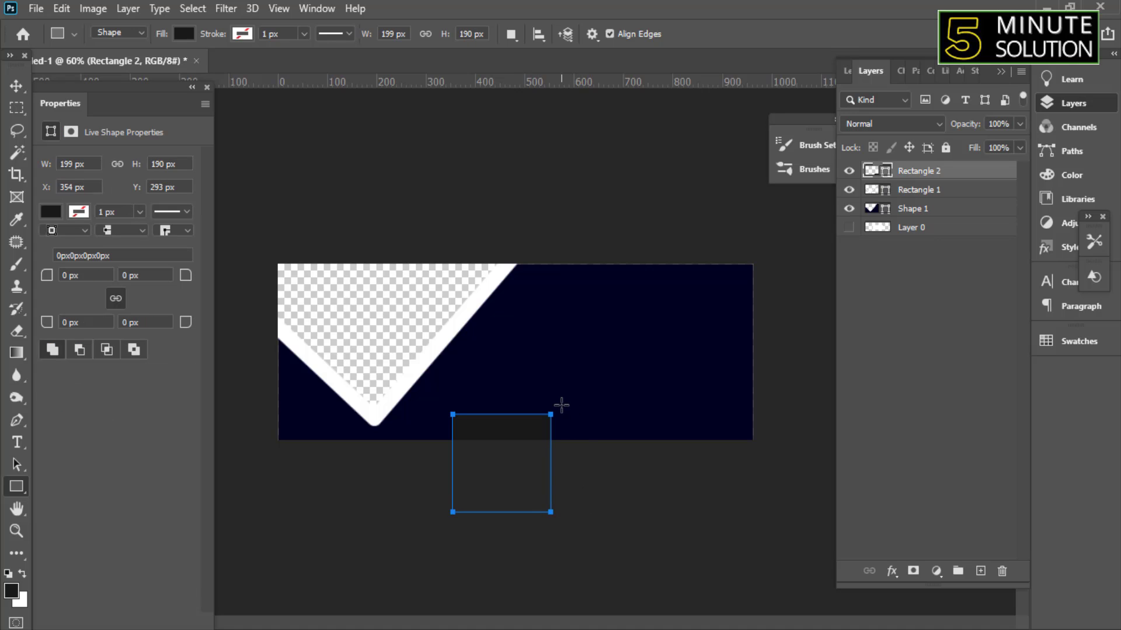
{"action": "key", "text": "v"}
{"action": "key", "text": "ctrl+t"}
{"action": "left_click_drag", "start_coordinate": [451, 315], "coordinate": [509, 333]}
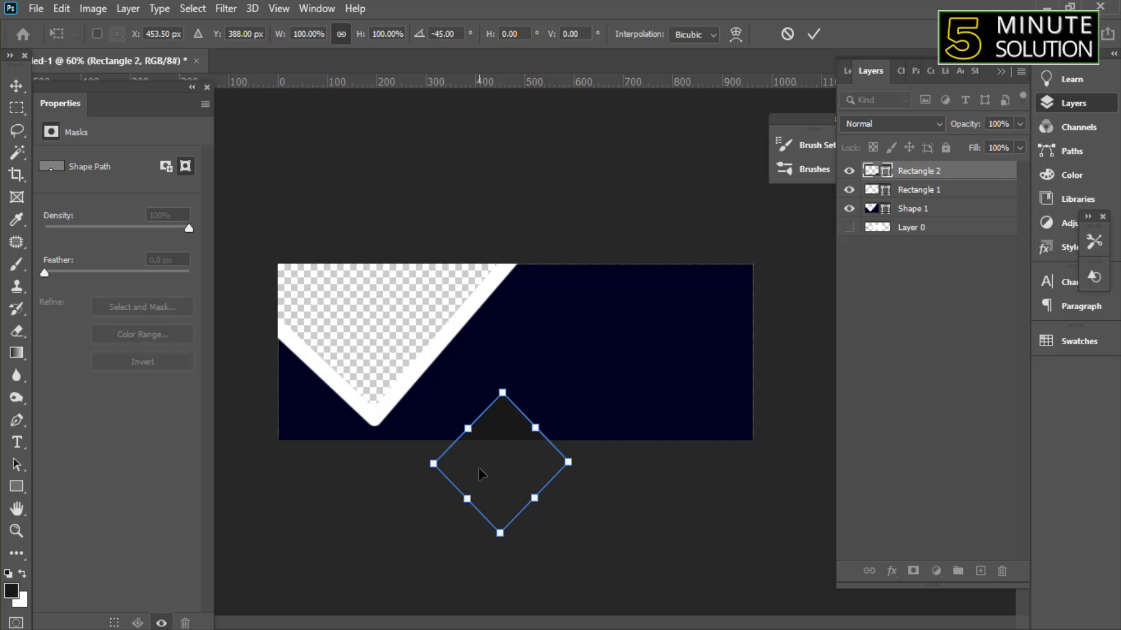
{"action": "left_click_drag", "start_coordinate": [479, 474], "coordinate": [426, 467]}
{"action": "scroll", "coordinate": [521, 352], "scroll_direction": "up", "scroll_amount": 5}
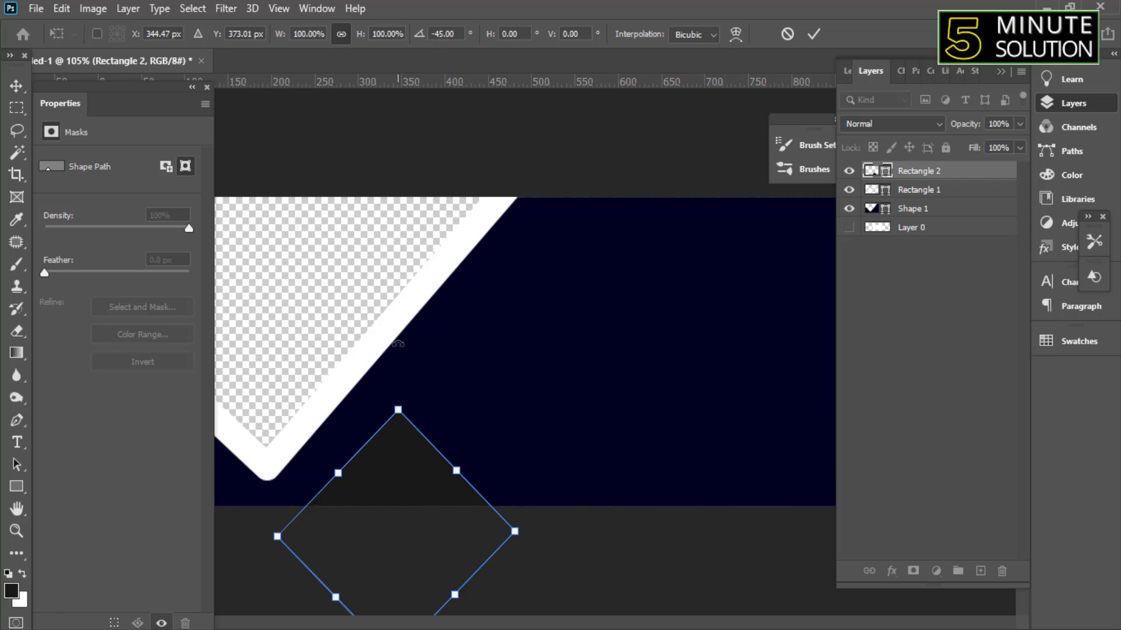
{"action": "key", "text": "Return"}
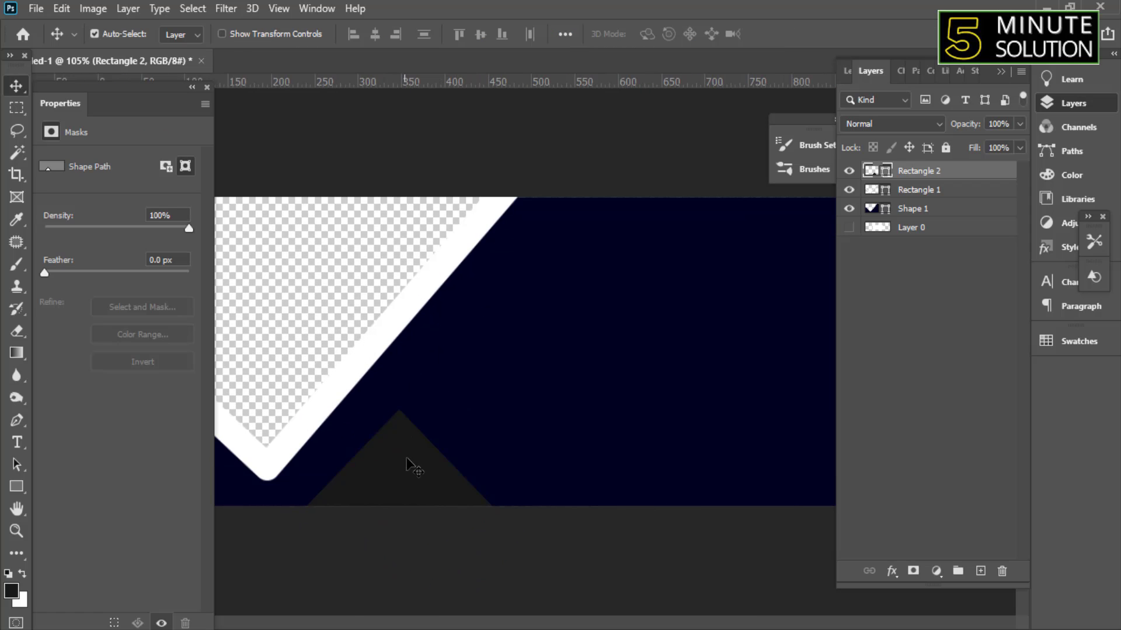
Set the rectangle's stroke caps to round in Stroke Options
{"action": "key", "text": "u"}
{"action": "left_click", "coordinate": [339, 34]}
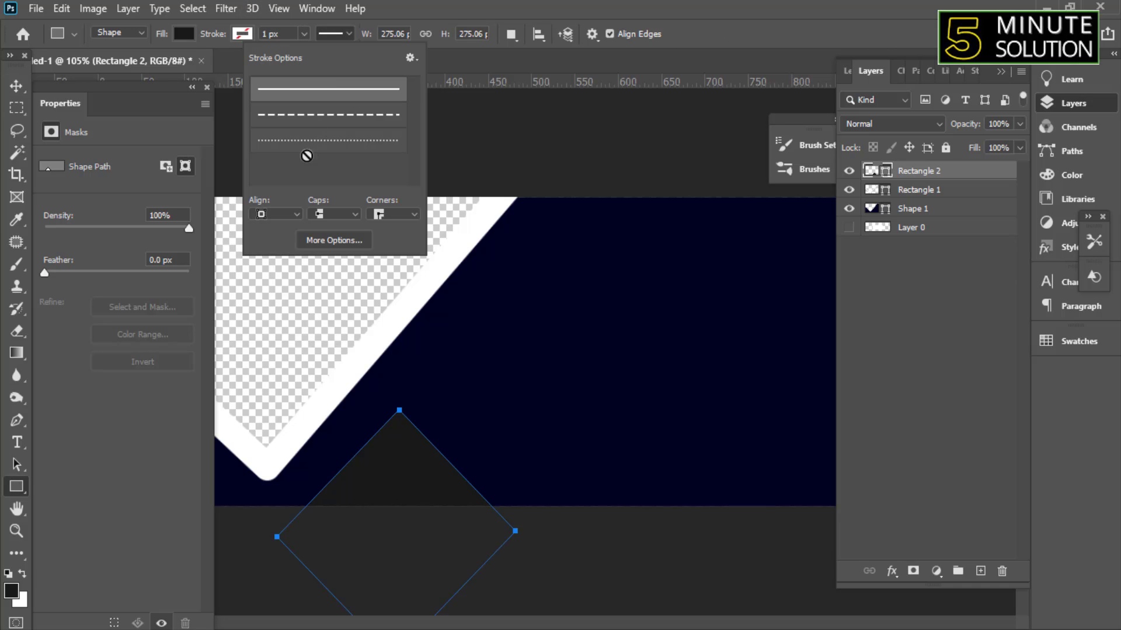
{"action": "left_click", "coordinate": [322, 216]}
{"action": "left_click", "coordinate": [321, 243]}
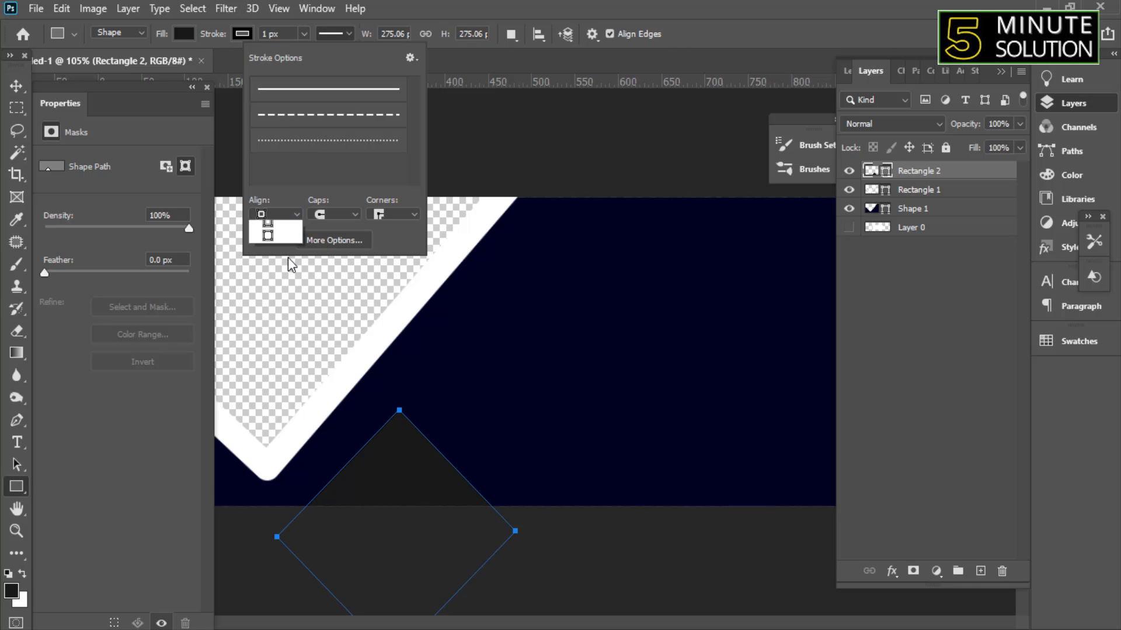
Zoom in on the dark triangle and try moving it, undoing the moves
{"action": "left_click", "coordinate": [41, 107]}
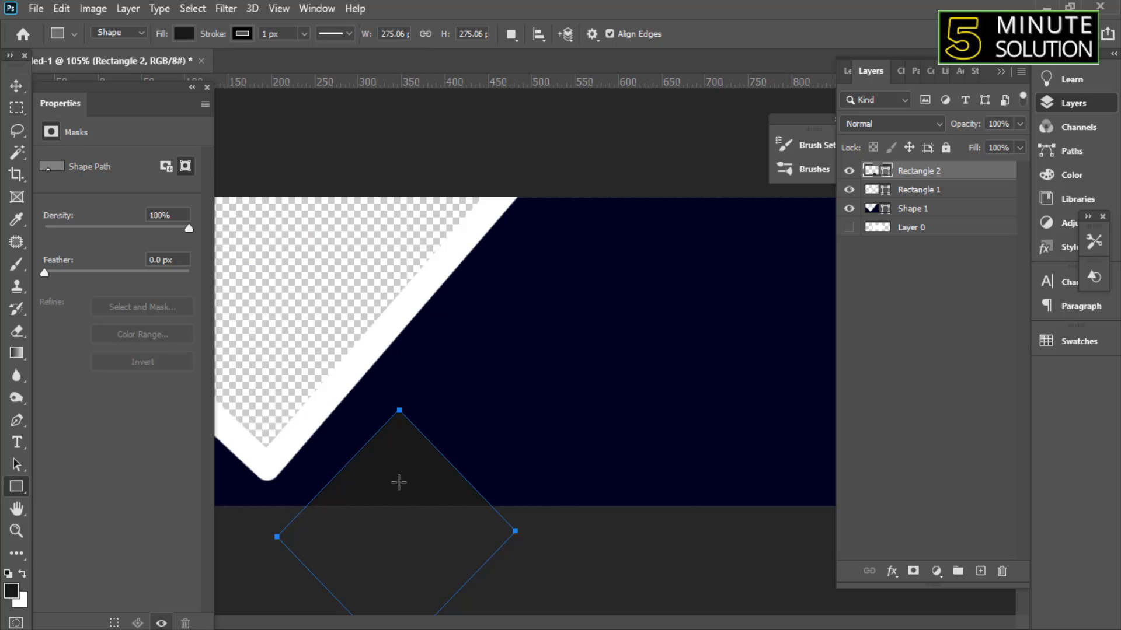
{"action": "left_click", "coordinate": [16, 86]}
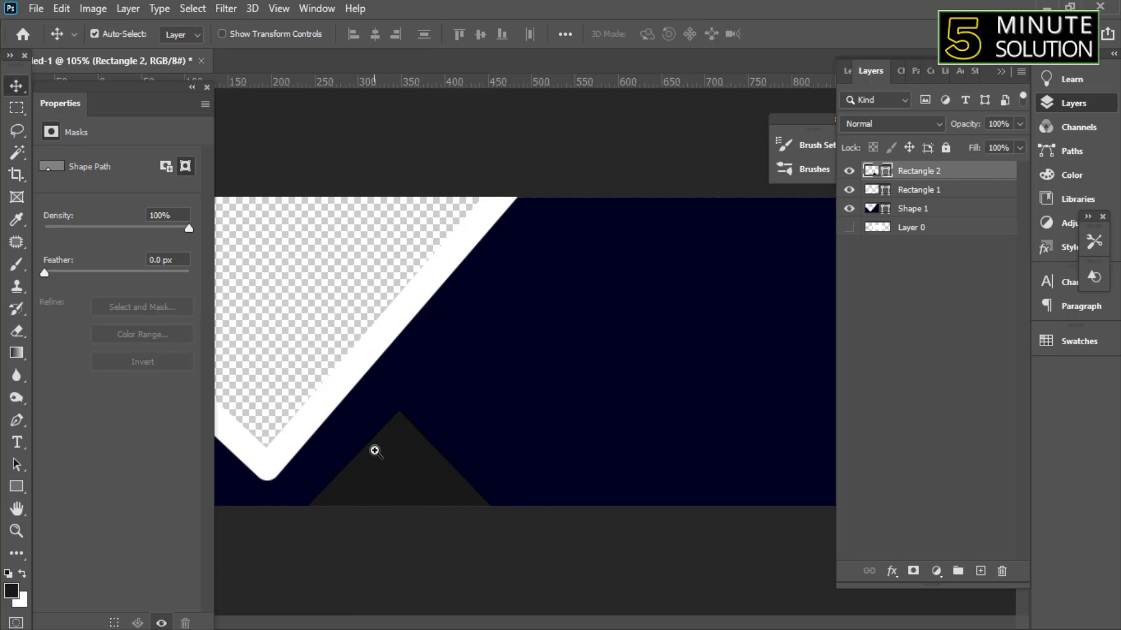
{"action": "left_click_drag", "start_coordinate": [374, 451], "coordinate": [471, 417]}
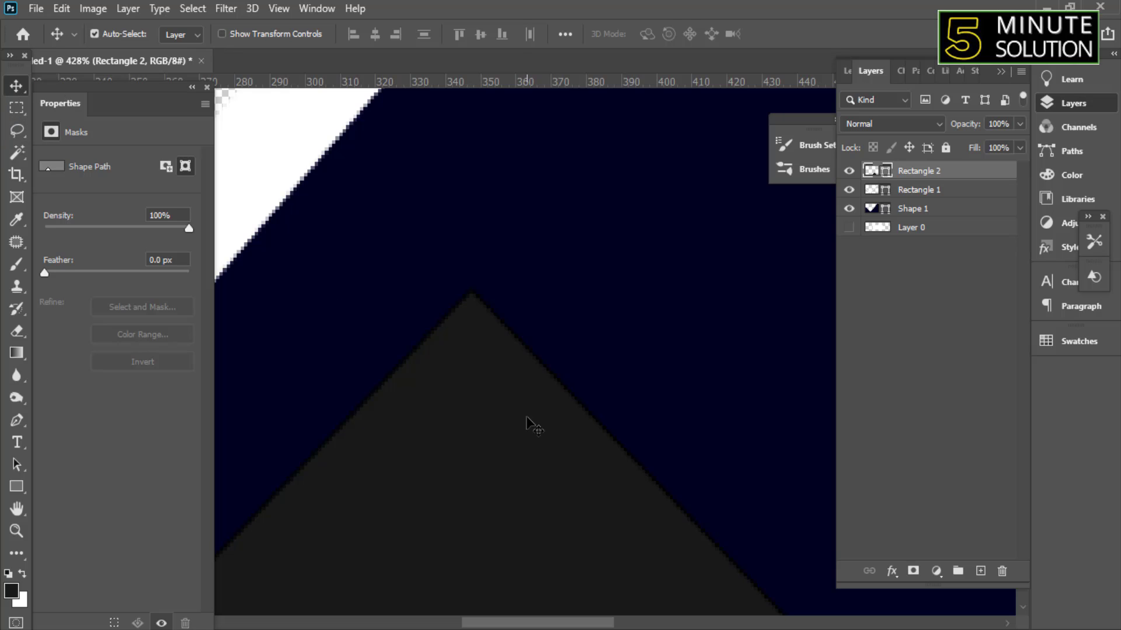
{"action": "left_click_drag", "start_coordinate": [507, 464], "coordinate": [518, 425]}
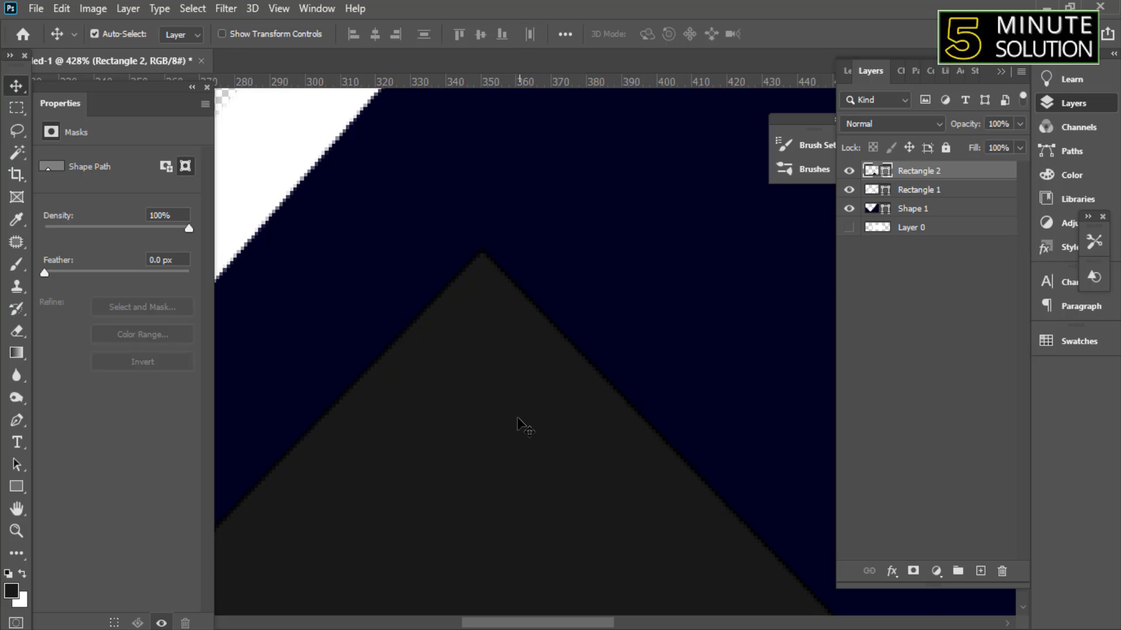
{"action": "key", "text": "ctrl+z"}
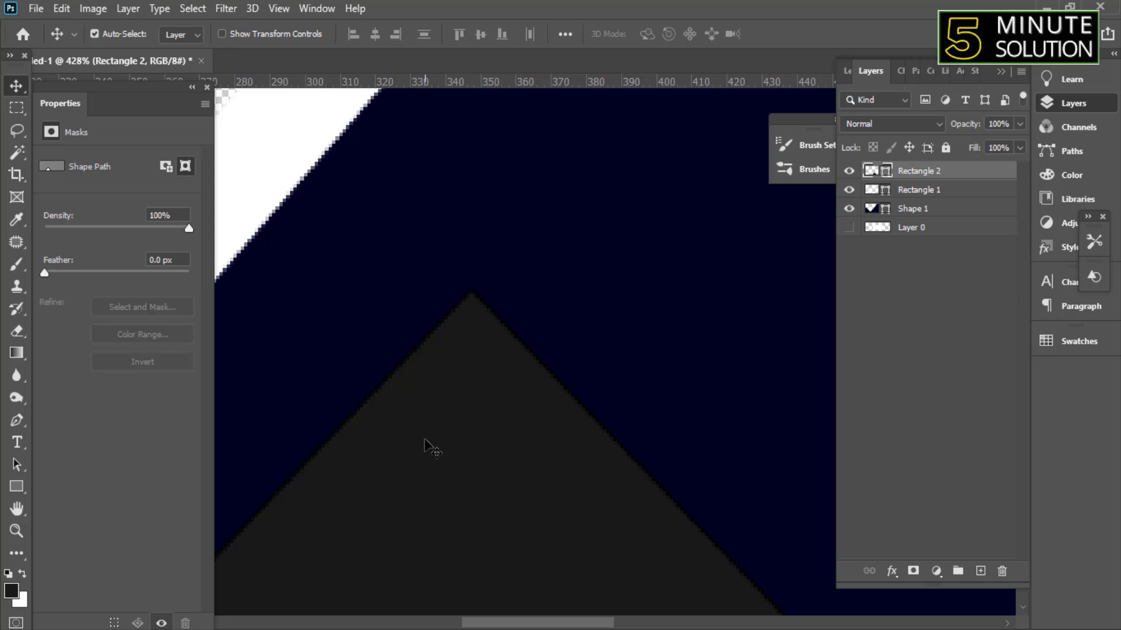
{"action": "mouse_move", "coordinate": [507, 455]}
{"action": "left_mouse_down"}
{"action": "mouse_move", "coordinate": [400, 458]}
{"action": "mouse_move", "coordinate": [520, 428]}
{"action": "left_mouse_up"}
{"action": "key", "text": "ctrl+z"}
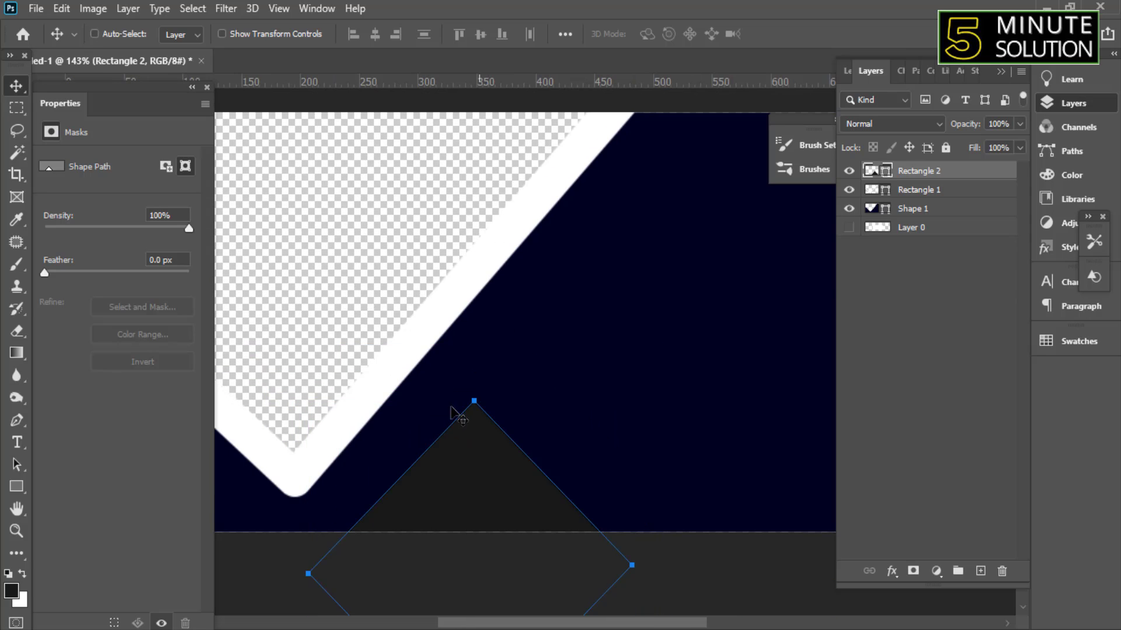
Try shifting and masking the triangle, then delete the Rectangle 2 layer
{"action": "left_click", "coordinate": [260, 37]}
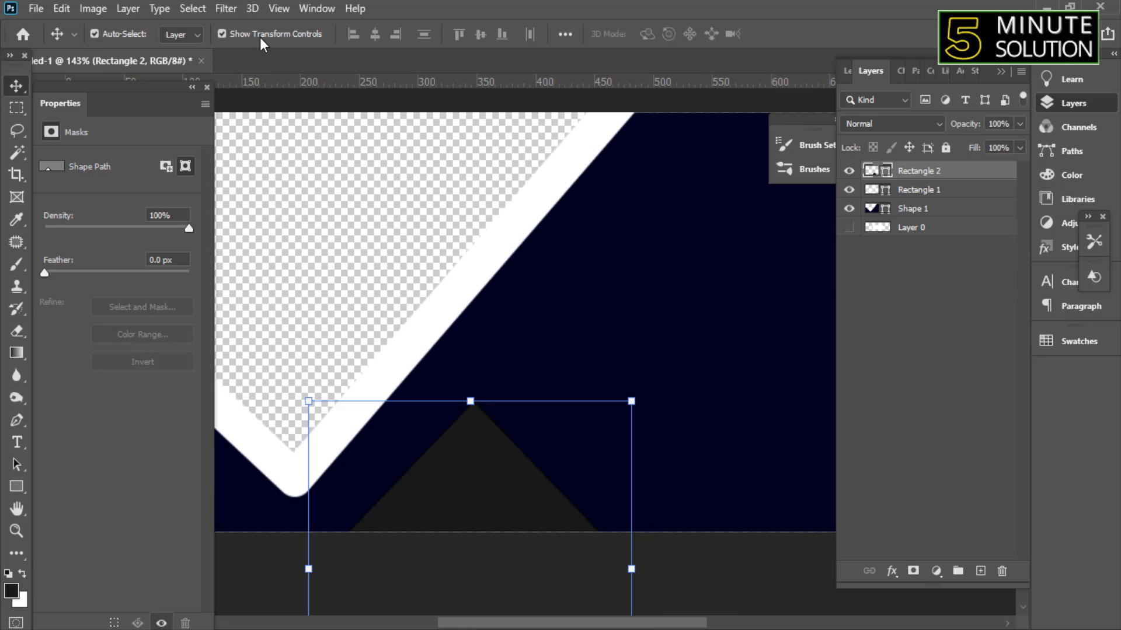
{"action": "left_click_drag", "start_coordinate": [499, 485], "coordinate": [509, 477]}
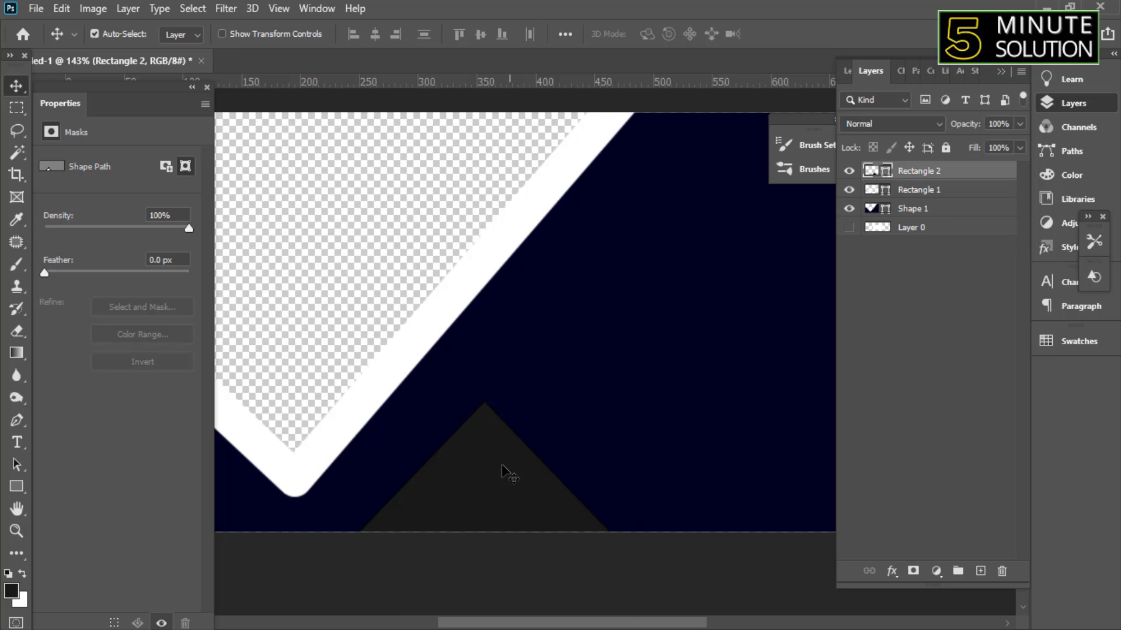
{"action": "mouse_move", "coordinate": [115, 87]}
{"action": "left_mouse_down"}
{"action": "mouse_move", "coordinate": [280, 100]}
{"action": "mouse_move", "coordinate": [156, 76]}
{"action": "left_mouse_up"}
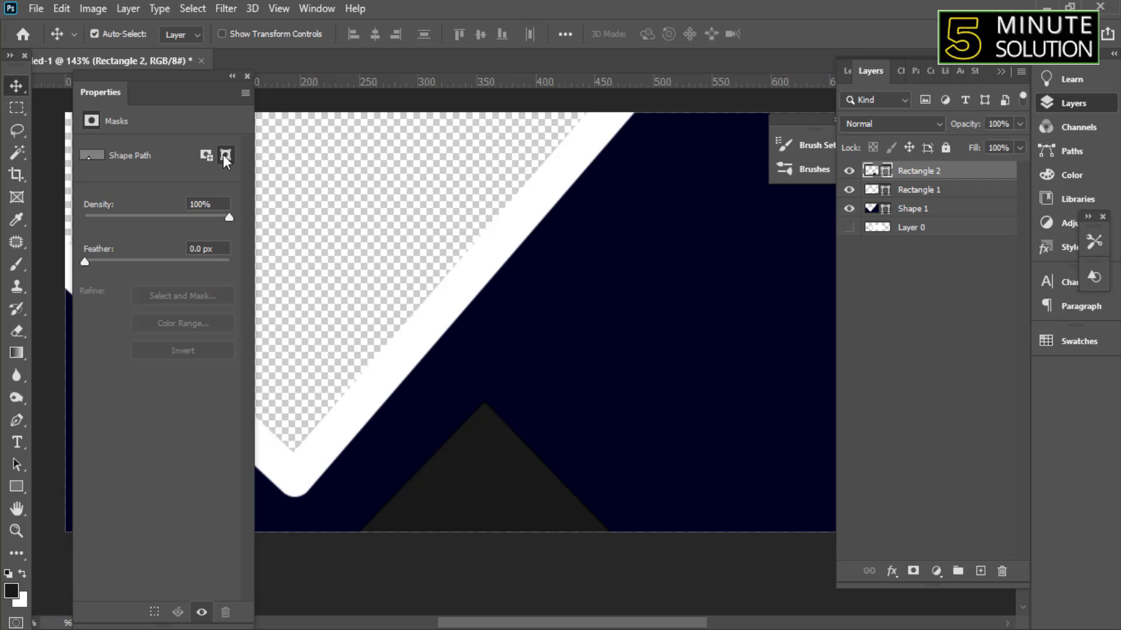
{"action": "left_click", "coordinate": [209, 155]}
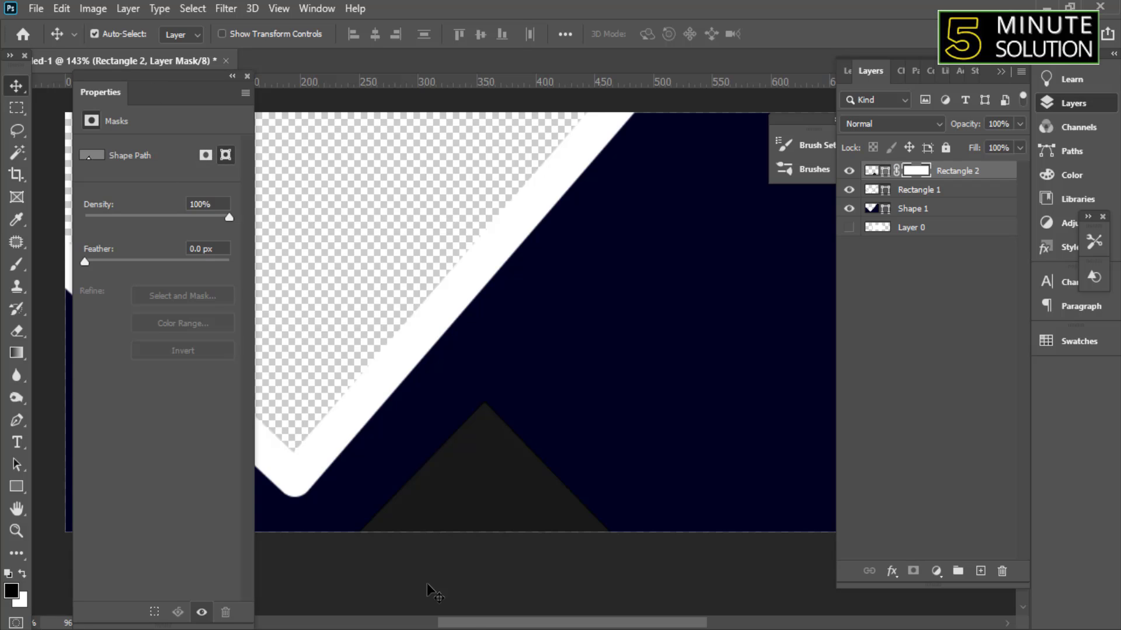
{"action": "left_click_drag", "start_coordinate": [490, 555], "coordinate": [495, 435]}
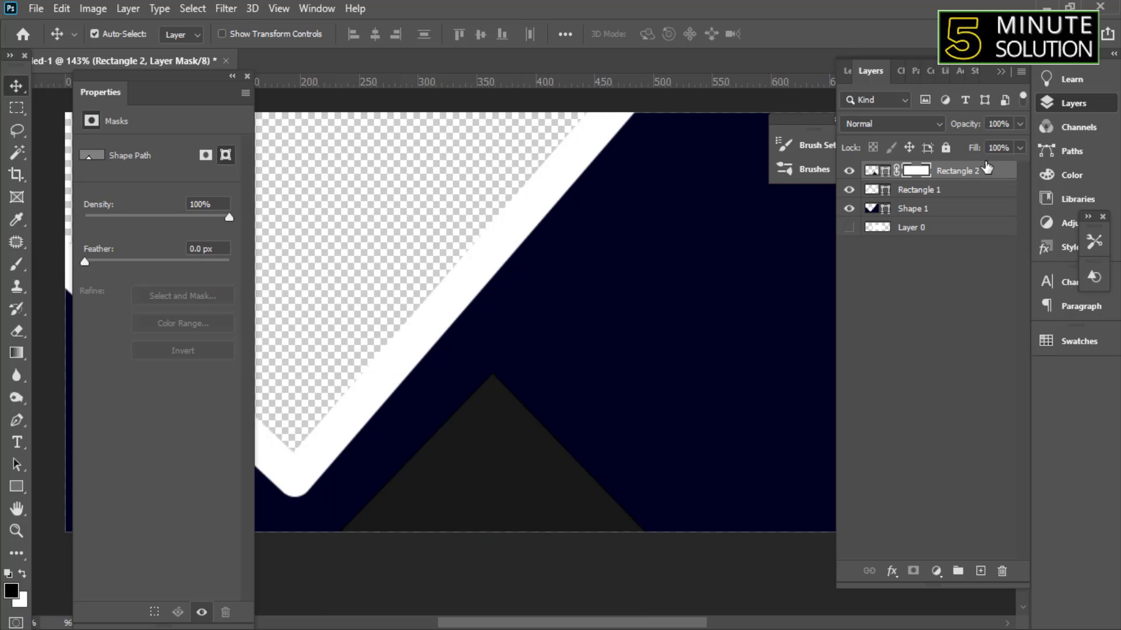
{"action": "left_click_drag", "start_coordinate": [987, 168], "coordinate": [1002, 571]}
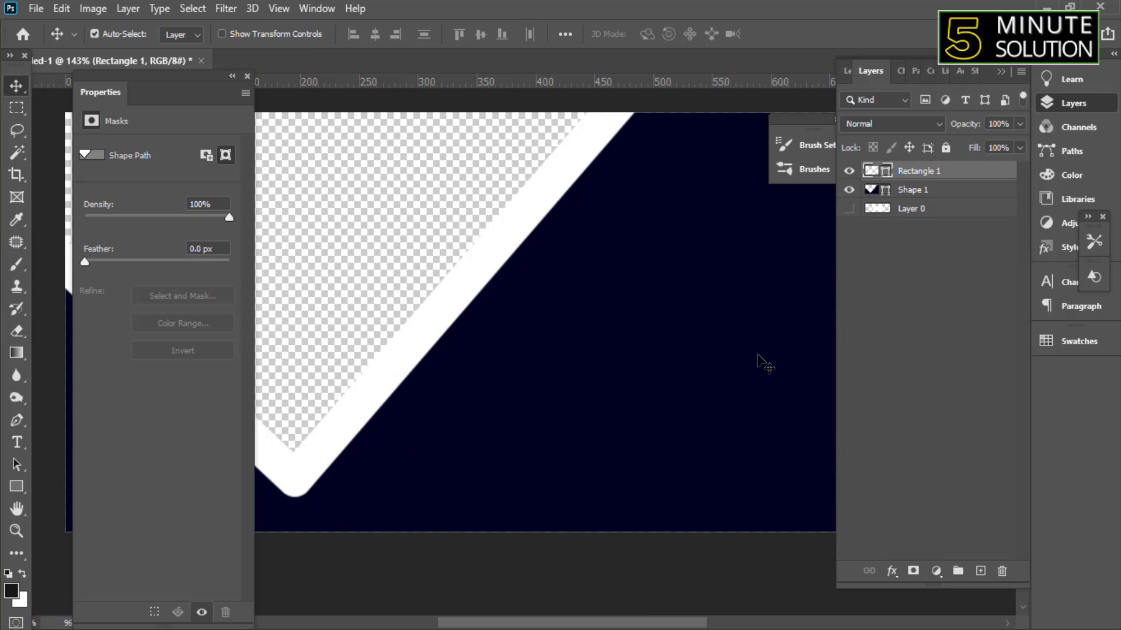
{"action": "left_click", "coordinate": [309, 374]}
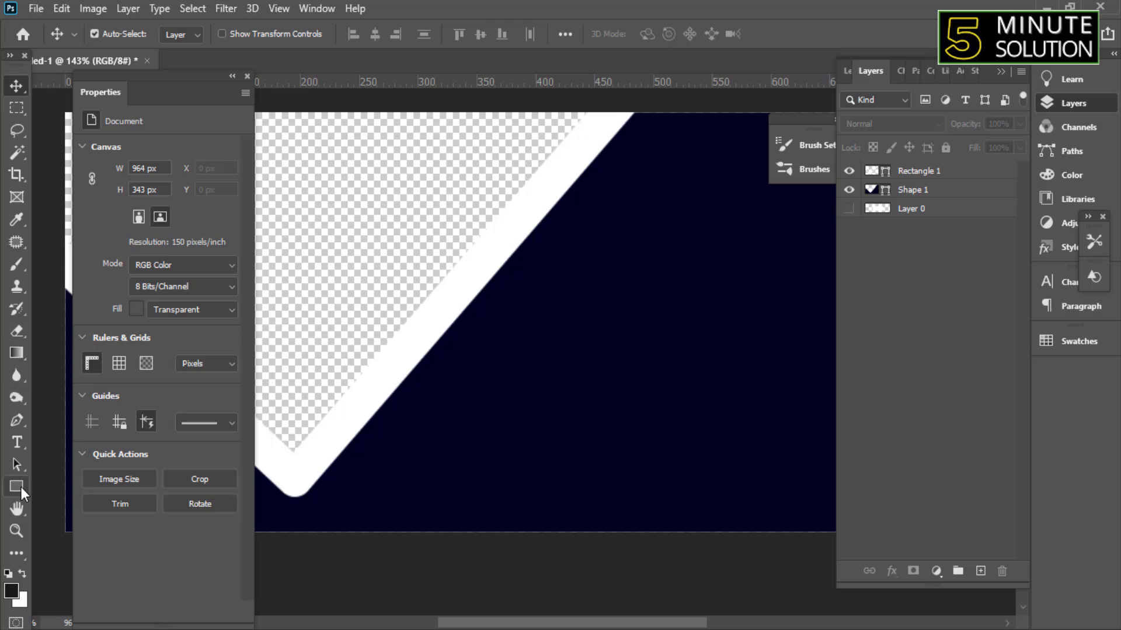
Draw a dark rectangle over the banner's bottom area, redrawing it after an undo
{"action": "left_click", "coordinate": [16, 486]}
{"action": "left_click_drag", "start_coordinate": [525, 410], "coordinate": [634, 560]}
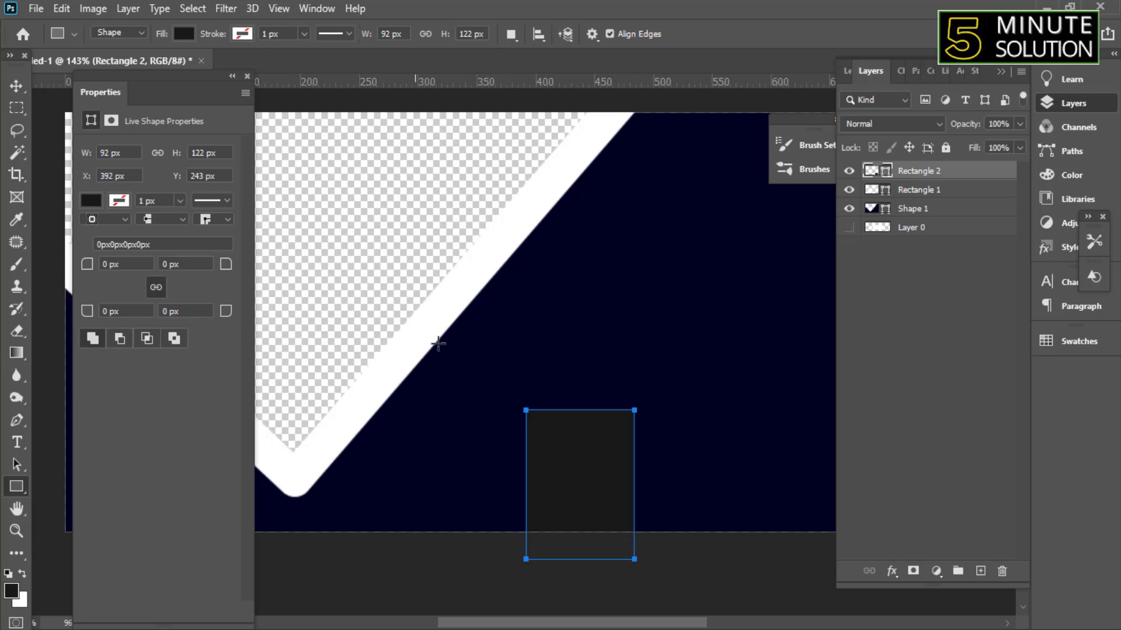
{"action": "left_click", "coordinate": [484, 362]}
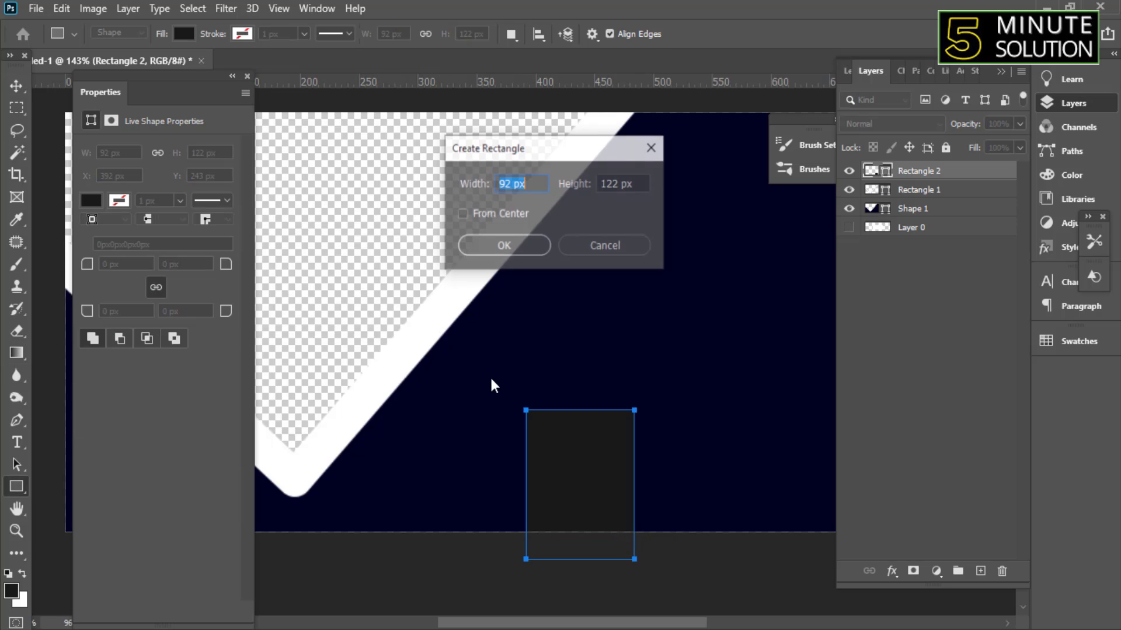
{"action": "left_click", "coordinate": [603, 245]}
{"action": "mouse_move", "coordinate": [450, 331]}
{"action": "left_mouse_down"}
{"action": "mouse_move", "coordinate": [658, 495]}
{"action": "mouse_move", "coordinate": [605, 489]}
{"action": "left_mouse_up"}
{"action": "key", "text": "ctrl+z"}
{"action": "left_click_drag", "start_coordinate": [501, 344], "coordinate": [689, 527]}
{"action": "key", "text": "v"}
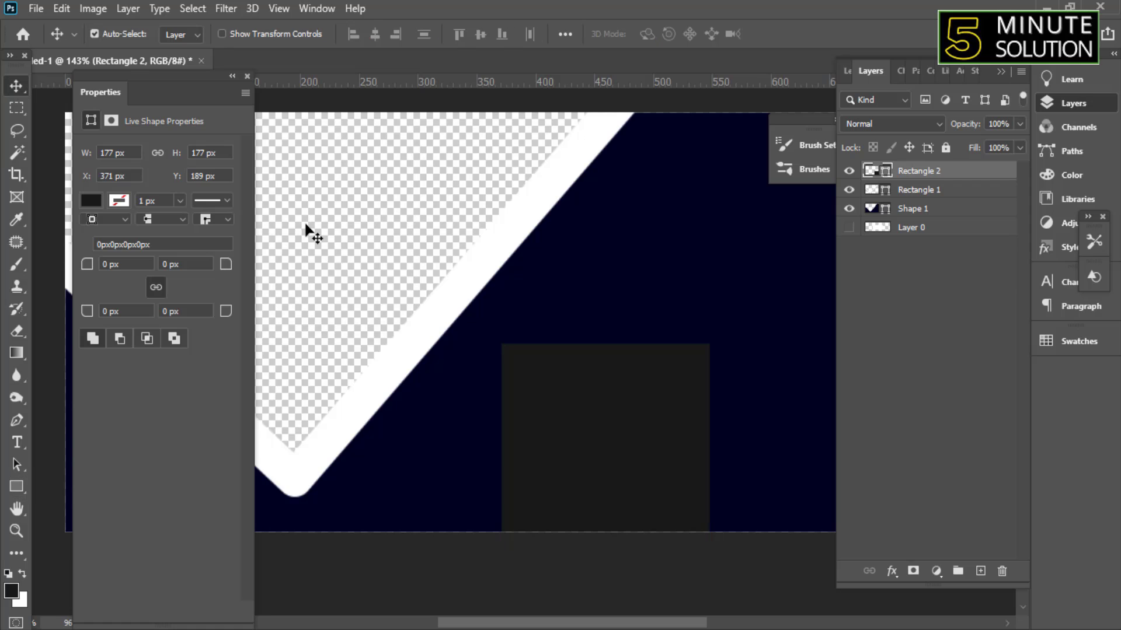
Rotate the rectangle 45° and move it onto the bottom edge right of the notch
{"action": "key", "text": "ctrl+t"}
{"action": "mouse_move", "coordinate": [712, 275]}
{"action": "left_mouse_down"}
{"action": "mouse_move", "coordinate": [521, 180]}
{"action": "mouse_move", "coordinate": [611, 230]}
{"action": "left_mouse_up"}
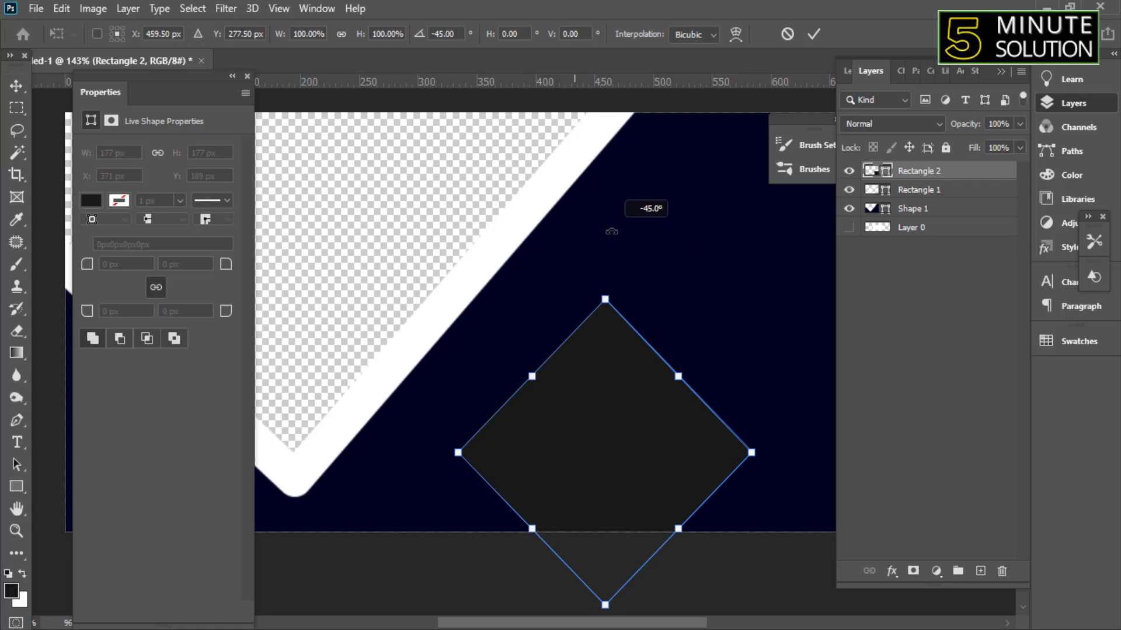
{"action": "left_click_drag", "start_coordinate": [499, 433], "coordinate": [338, 430]}
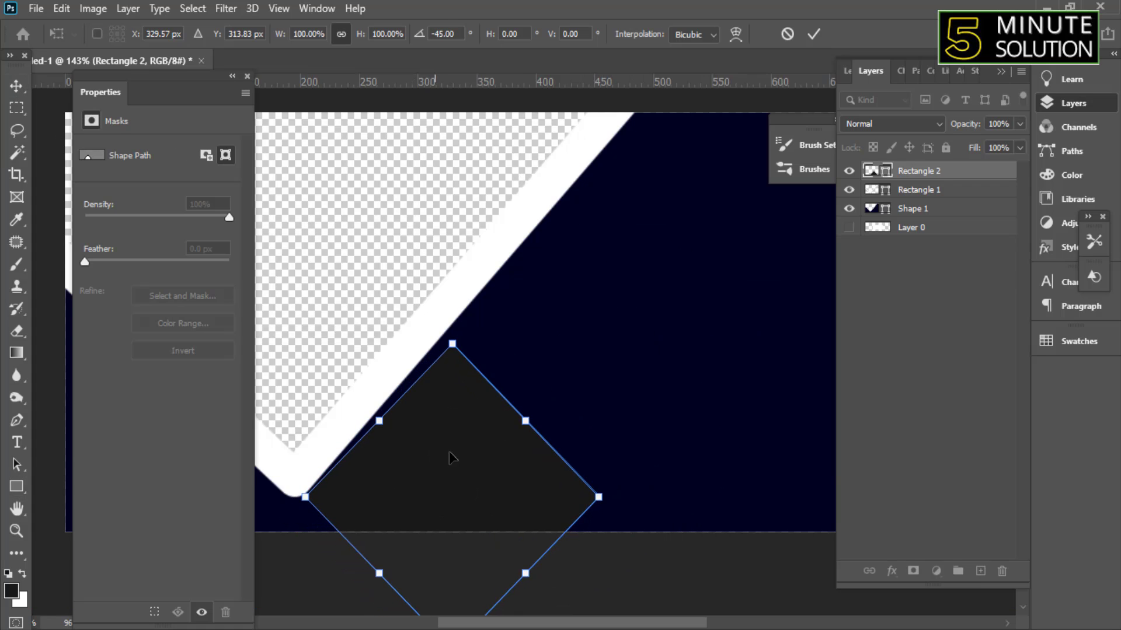
{"action": "scroll", "coordinate": [393, 434], "scroll_direction": "down", "scroll_amount": 3}
{"action": "scroll", "coordinate": [513, 355], "scroll_direction": "down", "scroll_amount": 1}
{"action": "key", "text": "Return"}
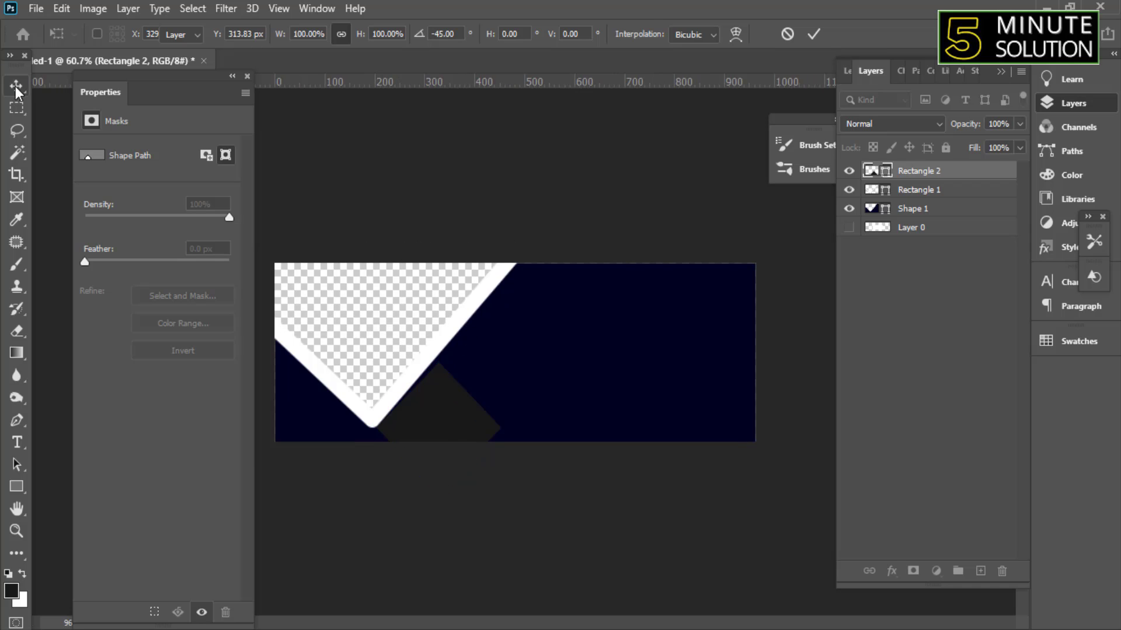
{"action": "left_click_drag", "start_coordinate": [452, 443], "coordinate": [513, 479]}
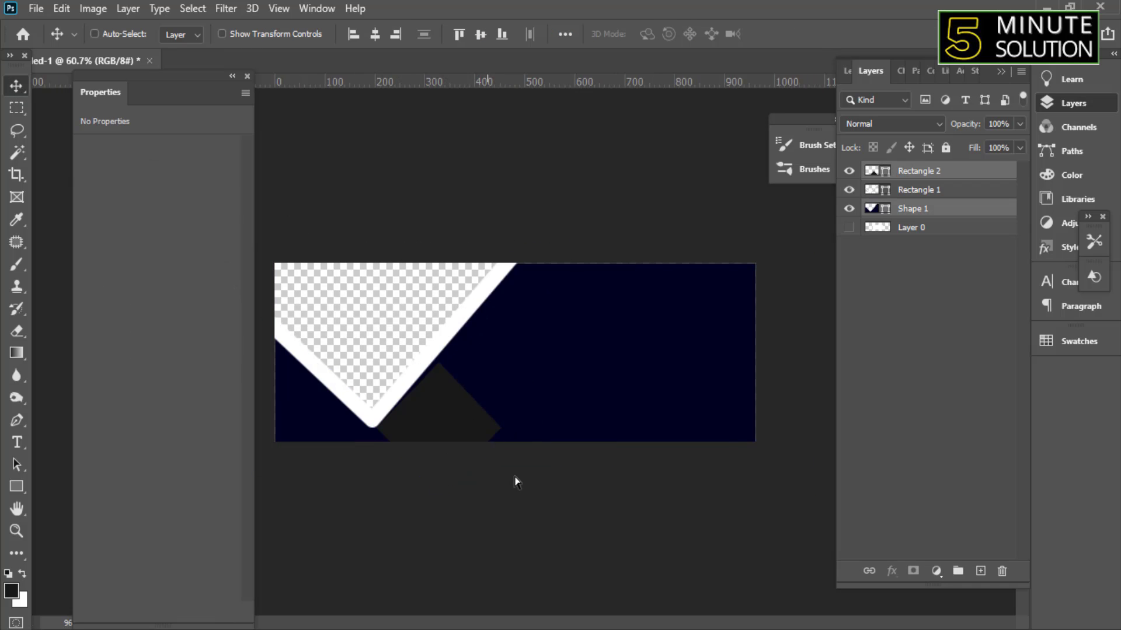
{"action": "left_click_drag", "start_coordinate": [492, 417], "coordinate": [499, 437]}
Give the diamond's stroke round caps and remove its stroke colour
{"action": "key", "text": "u"}
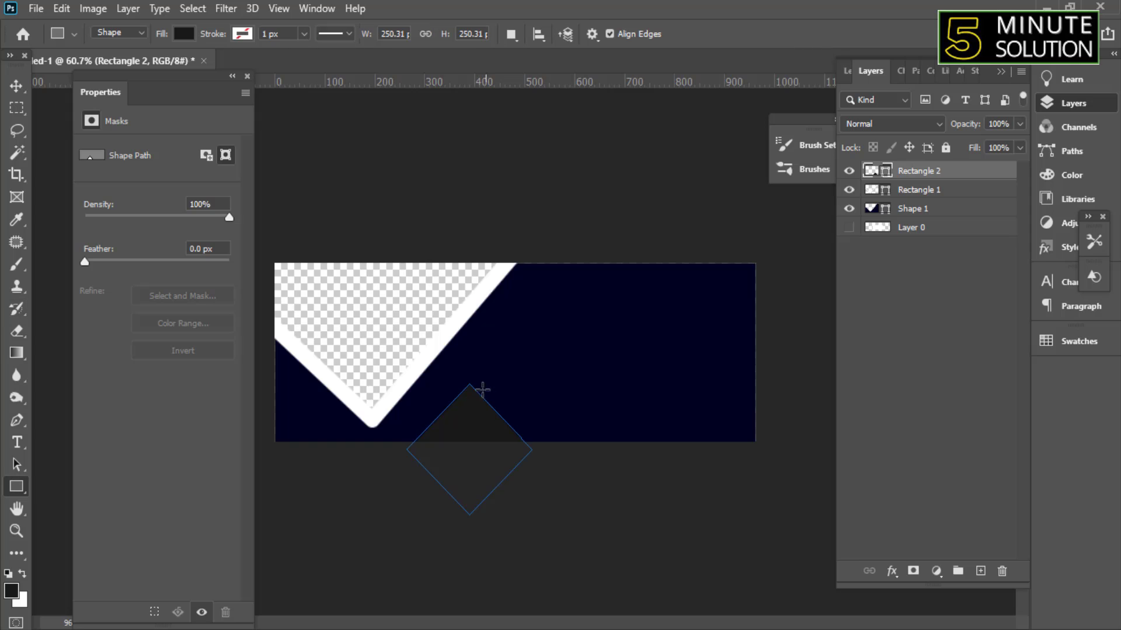
{"action": "left_click", "coordinate": [349, 34]}
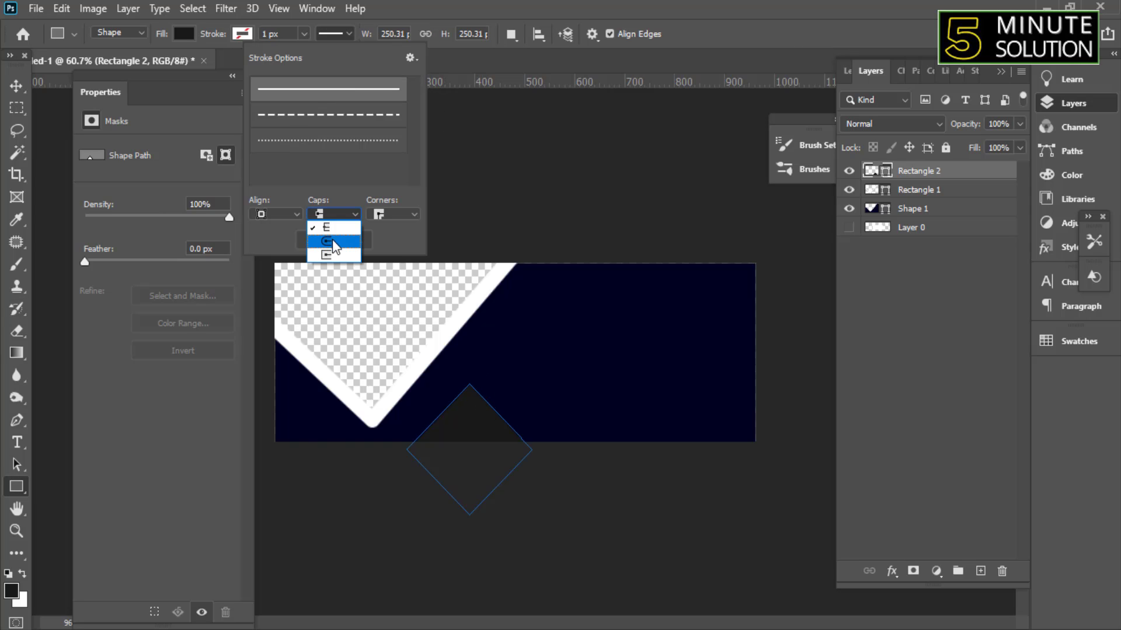
{"action": "left_click", "coordinate": [331, 239]}
{"action": "scroll", "coordinate": [475, 408], "scroll_direction": "up", "scroll_amount": 5}
{"action": "left_click", "coordinate": [243, 34]}
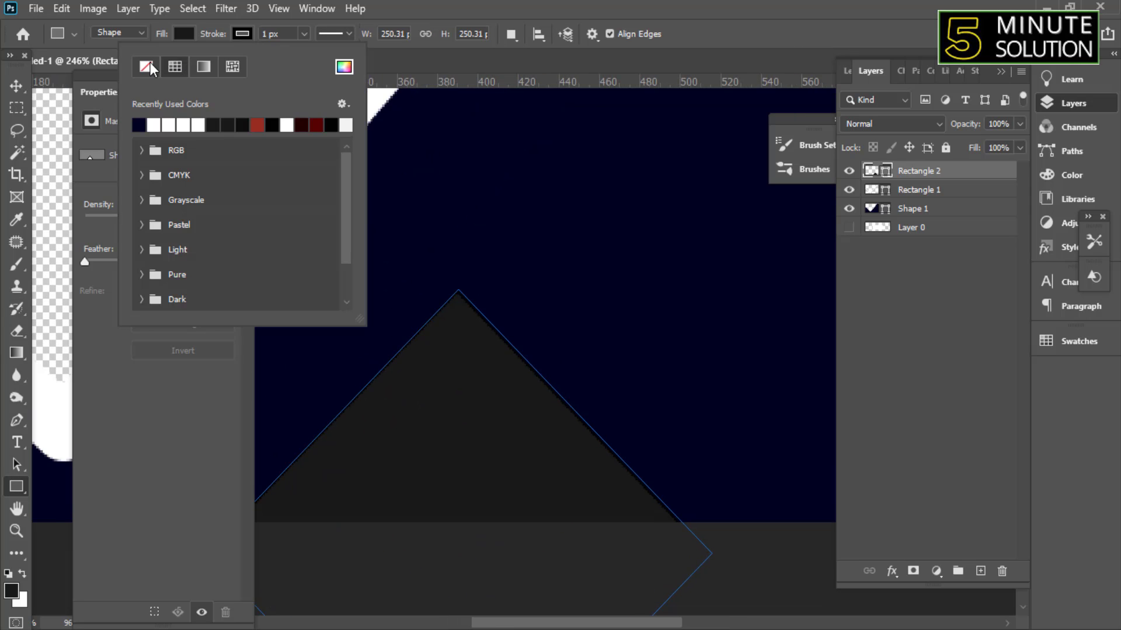
{"action": "left_click", "coordinate": [149, 65]}
Fill the diamond with a saturated golden yellow (#ffcd1e)
{"action": "left_click", "coordinate": [284, 66]}
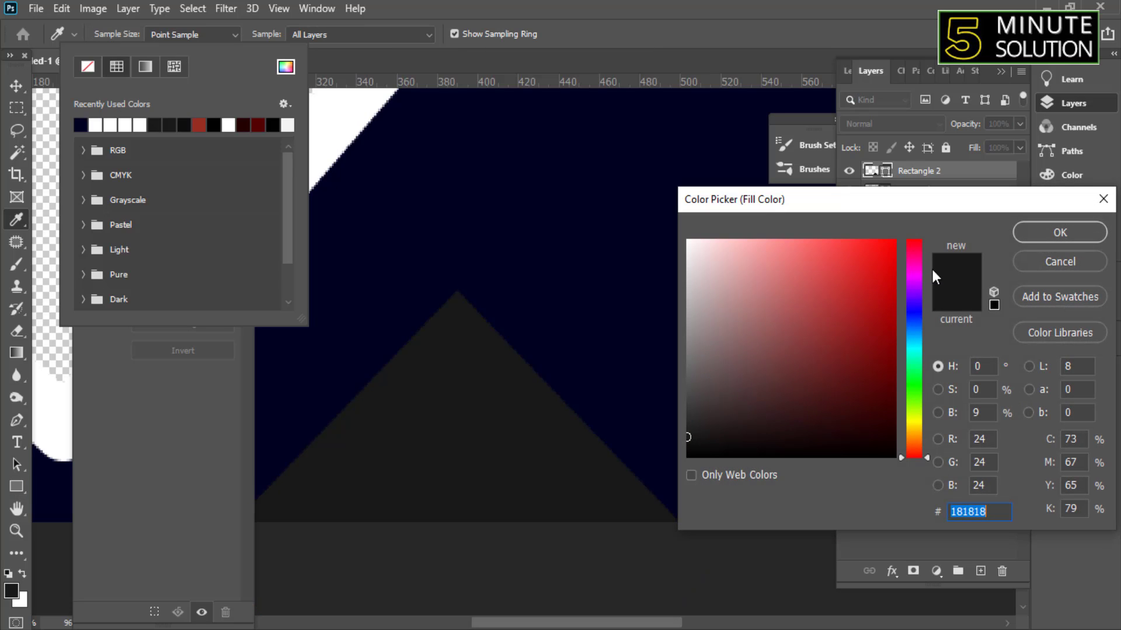
{"action": "mouse_move", "coordinate": [914, 370]}
{"action": "left_mouse_down"}
{"action": "mouse_move", "coordinate": [915, 439]}
{"action": "mouse_move", "coordinate": [915, 418]}
{"action": "mouse_move", "coordinate": [916, 428]}
{"action": "left_mouse_up"}
{"action": "left_click_drag", "start_coordinate": [792, 253], "coordinate": [806, 239]}
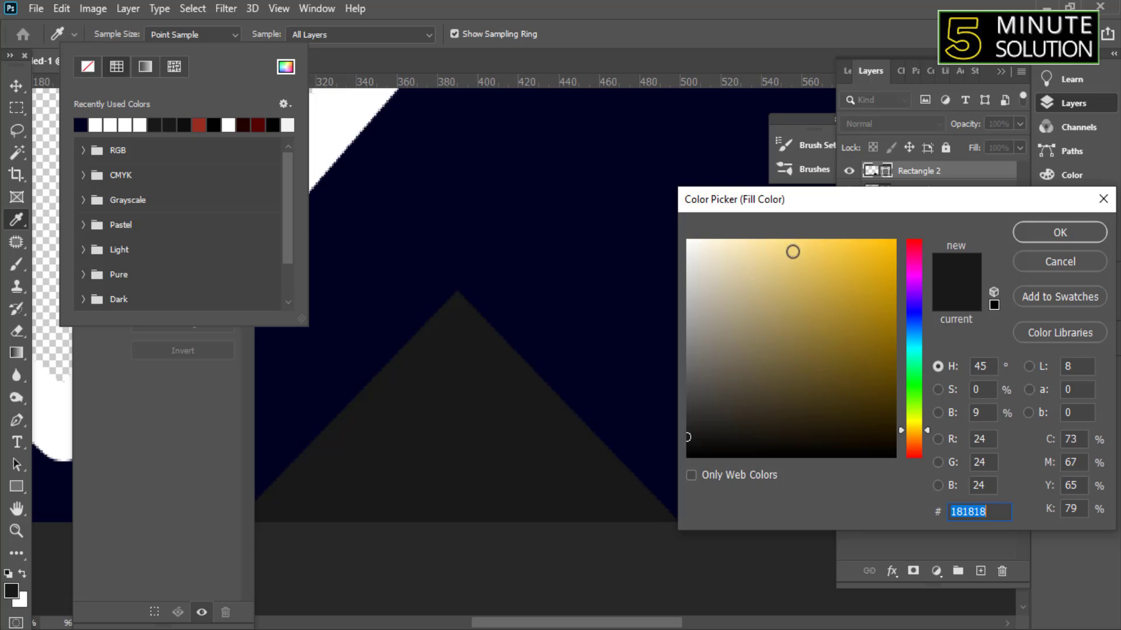
{"action": "key", "text": "ctrl+minus"}
{"action": "mouse_move", "coordinate": [915, 432]}
{"action": "left_mouse_down"}
{"action": "mouse_move", "coordinate": [914, 420]}
{"action": "mouse_move", "coordinate": [915, 429]}
{"action": "left_mouse_up"}
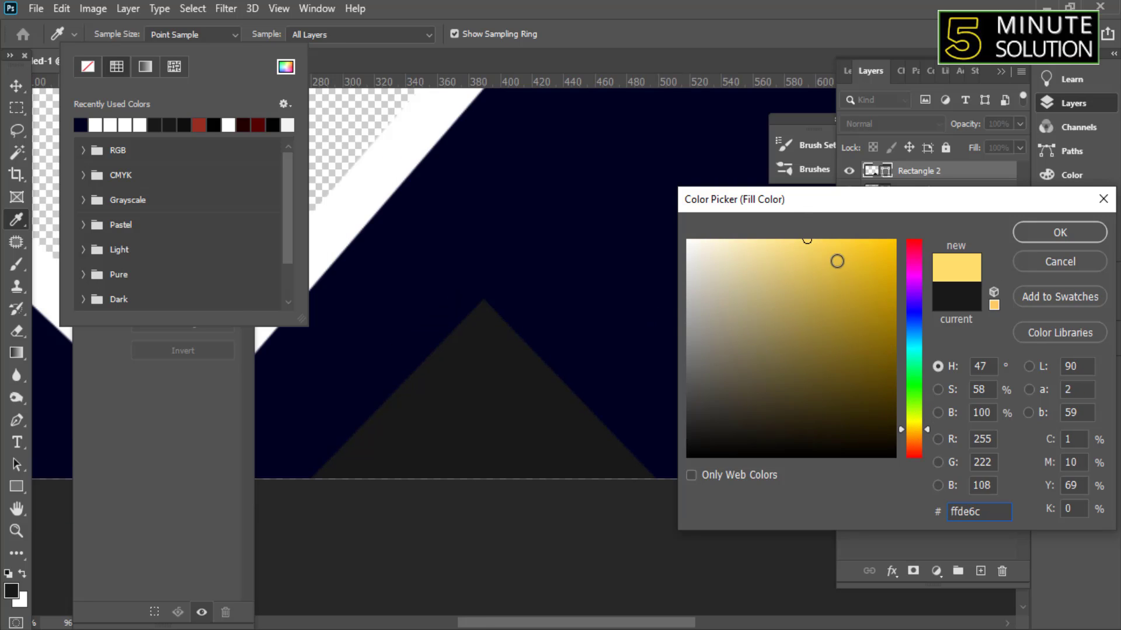
{"action": "left_click", "coordinate": [871, 239]}
{"action": "left_click", "coordinate": [1059, 233]}
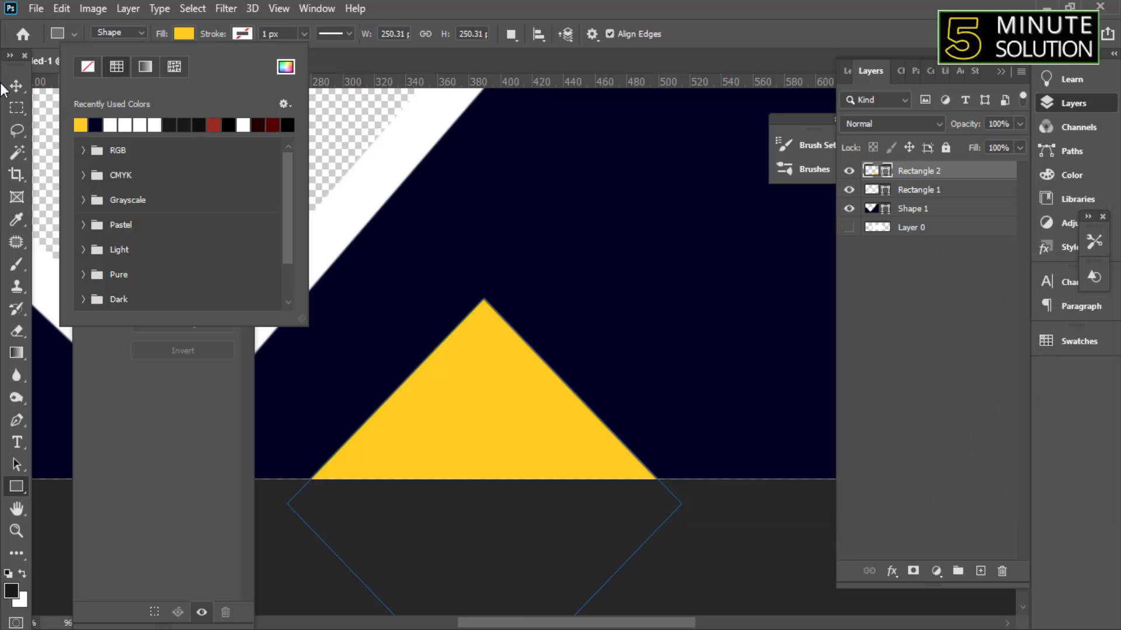
Zoom in on the triangle's tip and set round stroke caps and rounded corners
{"action": "key", "text": "v"}
{"action": "key", "text": "ctrl+minus"}
{"action": "scroll", "coordinate": [401, 326], "scroll_direction": "up", "scroll_amount": 3}
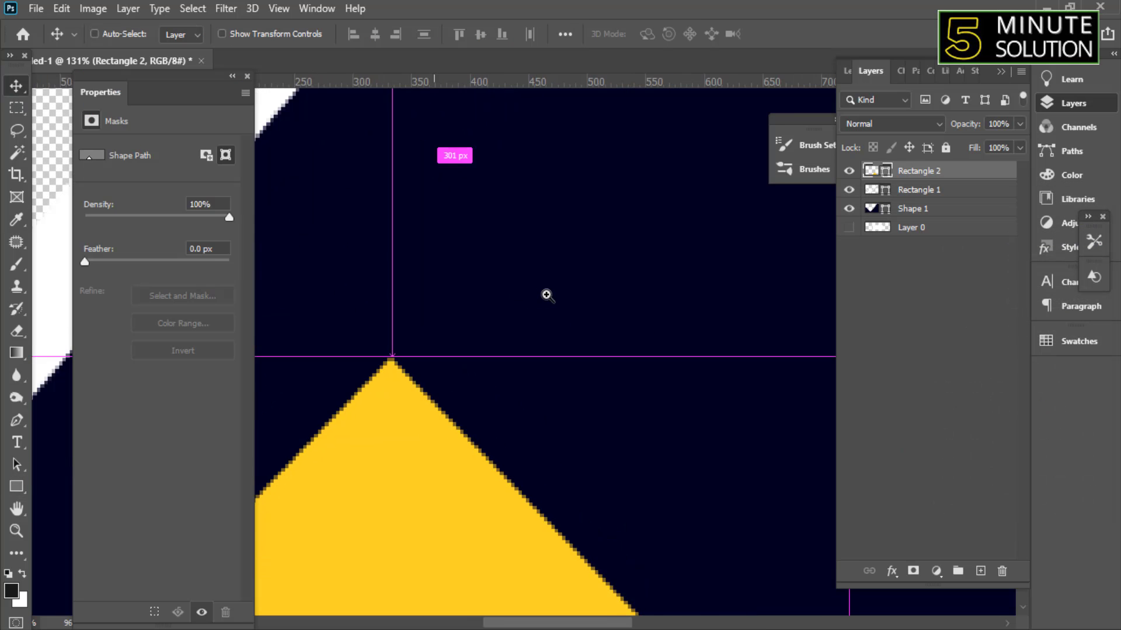
{"action": "key", "text": "u"}
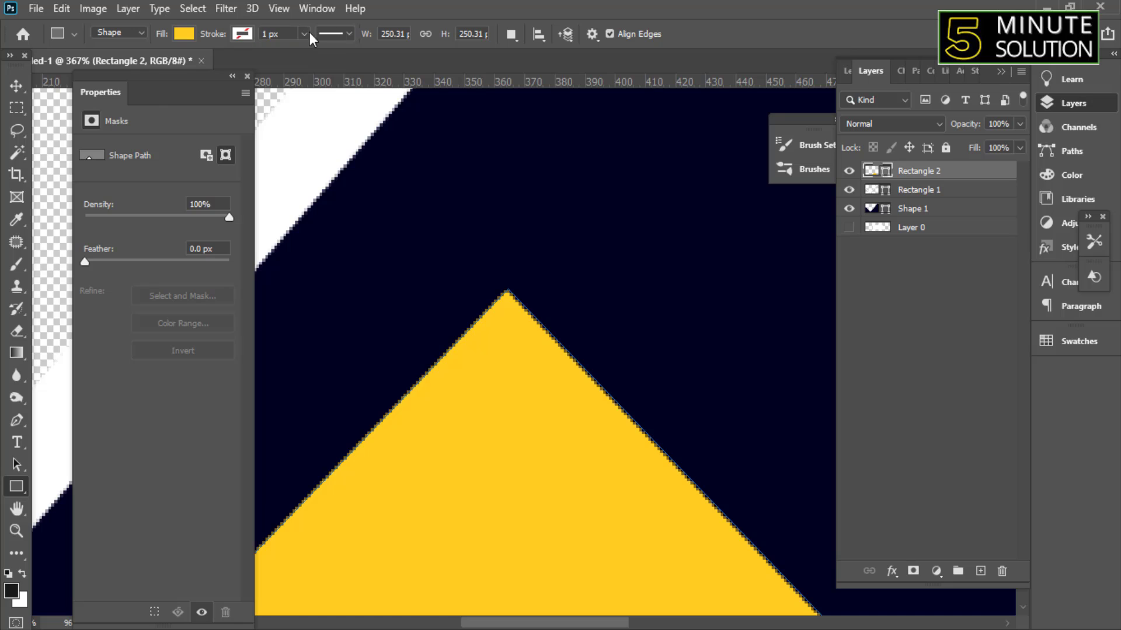
{"action": "left_click", "coordinate": [342, 34]}
{"action": "left_click", "coordinate": [334, 222]}
{"action": "left_click", "coordinate": [394, 214]}
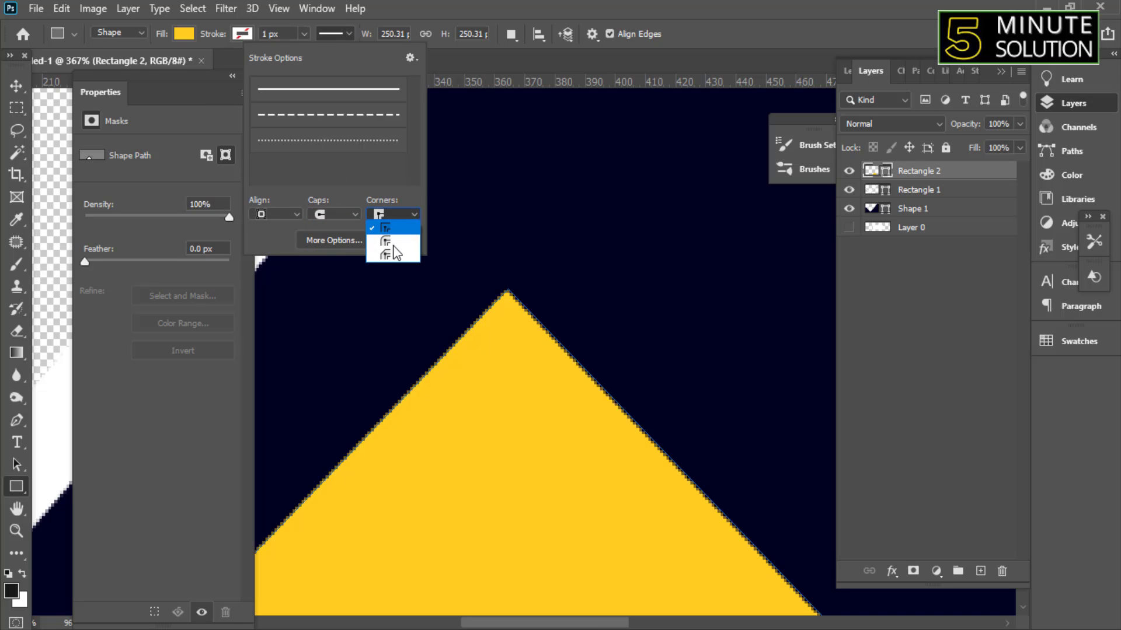
{"action": "left_click", "coordinate": [386, 255]}
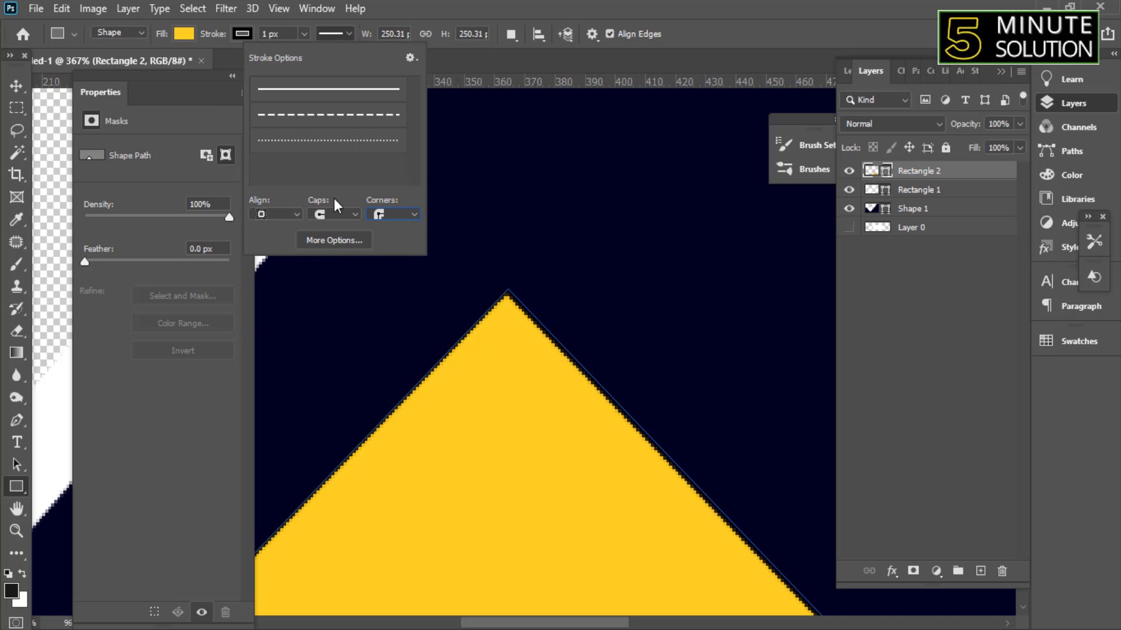
Set the diamond's stroke to No Color and return to the Move tool
{"action": "left_click", "coordinate": [242, 33]}
{"action": "left_click", "coordinate": [146, 66]}
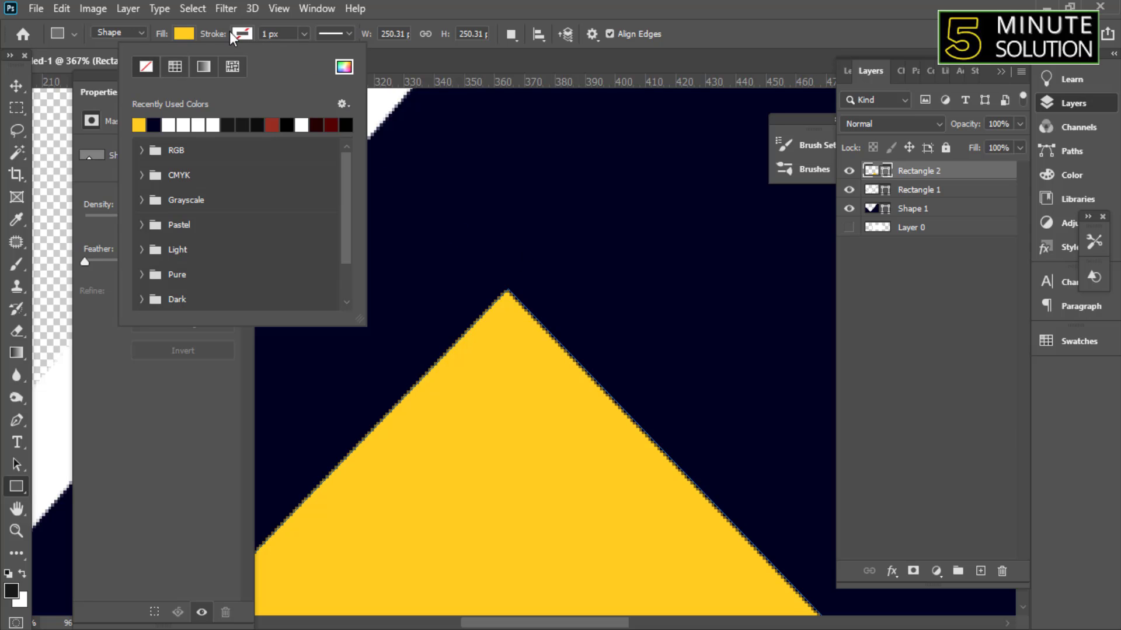
{"action": "key", "text": "v"}
{"action": "scroll", "coordinate": [532, 383], "scroll_direction": "down", "scroll_amount": 2}
Slide the yellow triangle into position along the banner's bottom edge
{"action": "scroll", "coordinate": [566, 443], "scroll_direction": "down", "scroll_amount": 1}
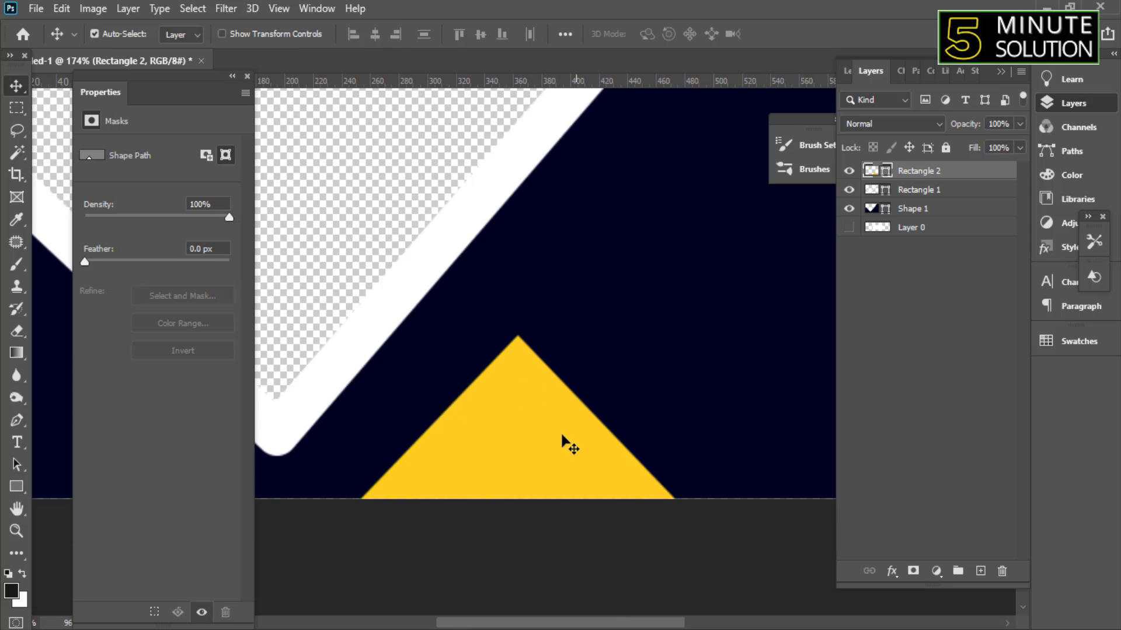
{"action": "scroll", "coordinate": [538, 432], "scroll_direction": "down", "scroll_amount": 1}
{"action": "left_click_drag", "start_coordinate": [539, 427], "coordinate": [525, 437]}
{"action": "left_click_drag", "start_coordinate": [488, 437], "coordinate": [532, 439]}
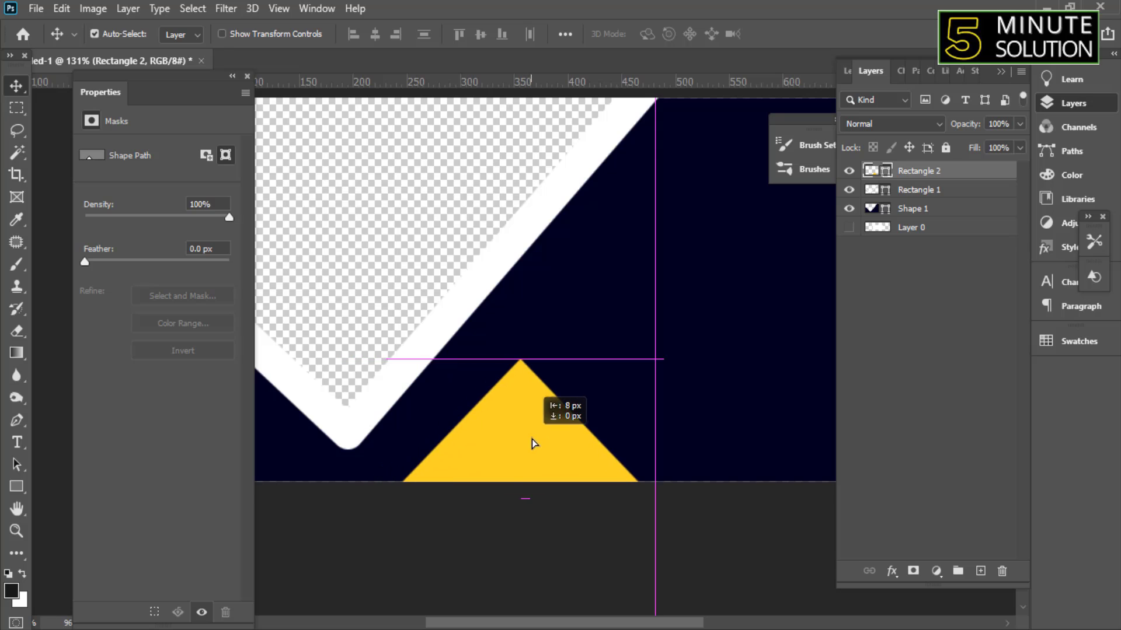
{"action": "scroll", "coordinate": [531, 439], "scroll_direction": "down", "scroll_amount": 3}
{"action": "scroll", "coordinate": [458, 409], "scroll_direction": "down", "scroll_amount": 3}
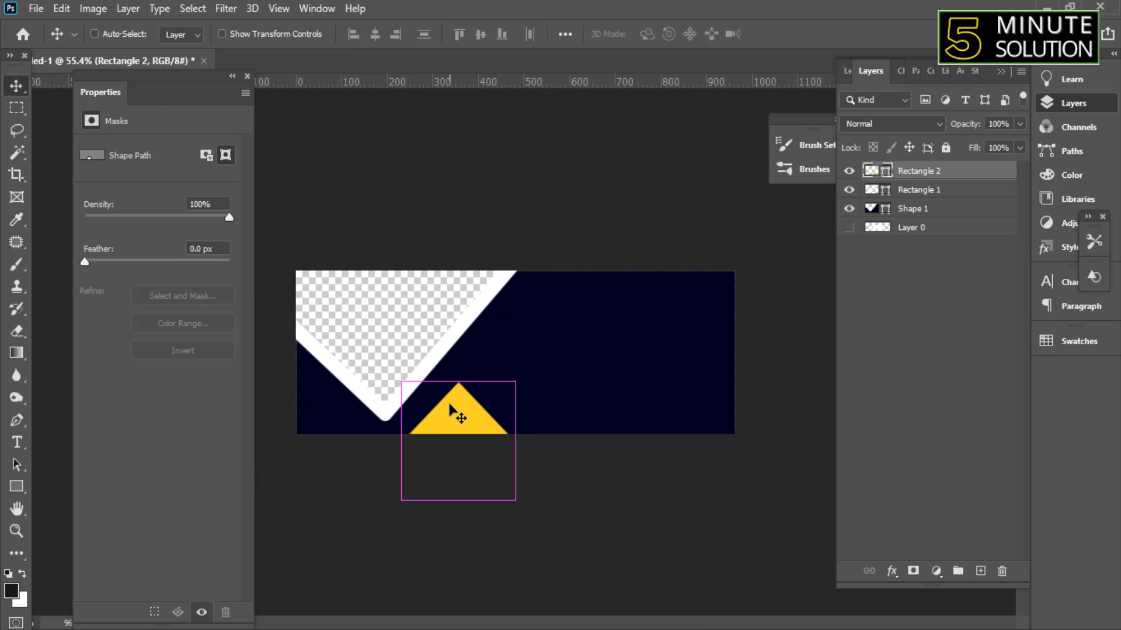
Duplicate the yellow diamond, rotate it 180° and enlarge it into the white notch
{"action": "key", "text": "ctrl+j"}
{"action": "key", "text": "ctrl+t"}
{"action": "left_click_drag", "start_coordinate": [557, 435], "coordinate": [327, 474]}
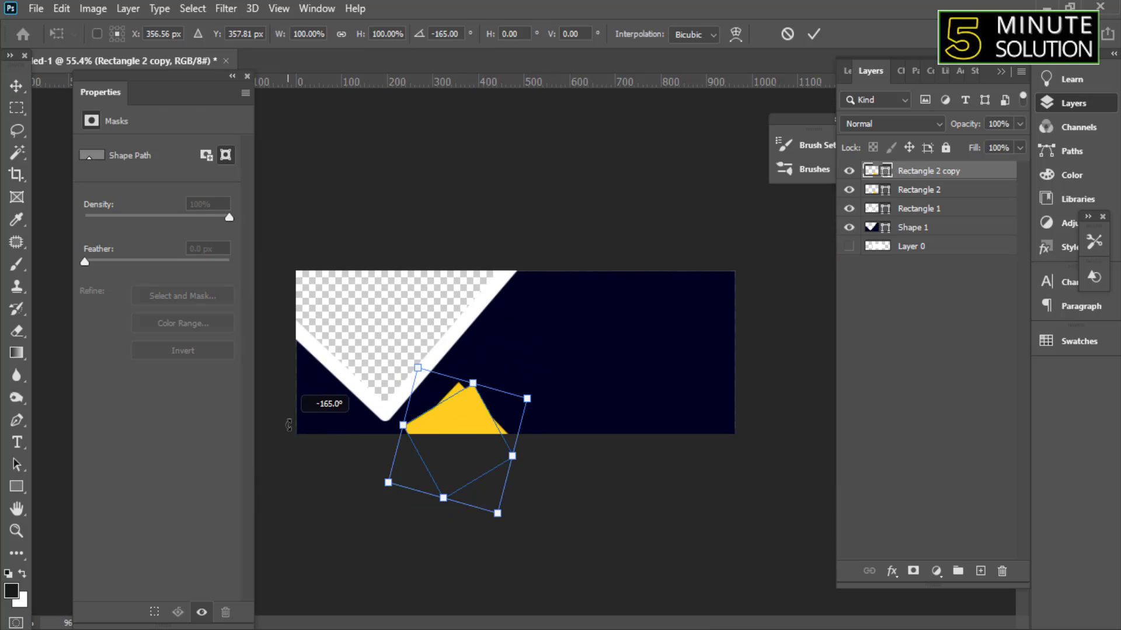
{"action": "left_click_drag", "start_coordinate": [428, 443], "coordinate": [356, 356]}
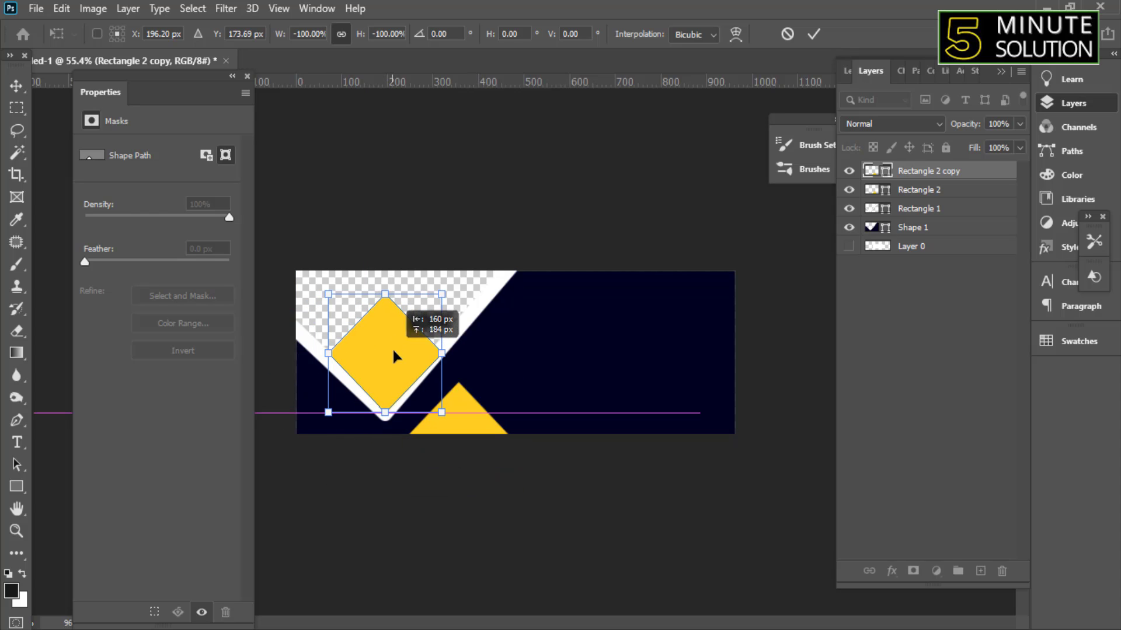
{"action": "mouse_move", "coordinate": [445, 354]}
{"action": "left_mouse_down"}
{"action": "mouse_move", "coordinate": [479, 353]}
{"action": "mouse_move", "coordinate": [405, 341]}
{"action": "mouse_move", "coordinate": [416, 353]}
{"action": "left_mouse_up"}
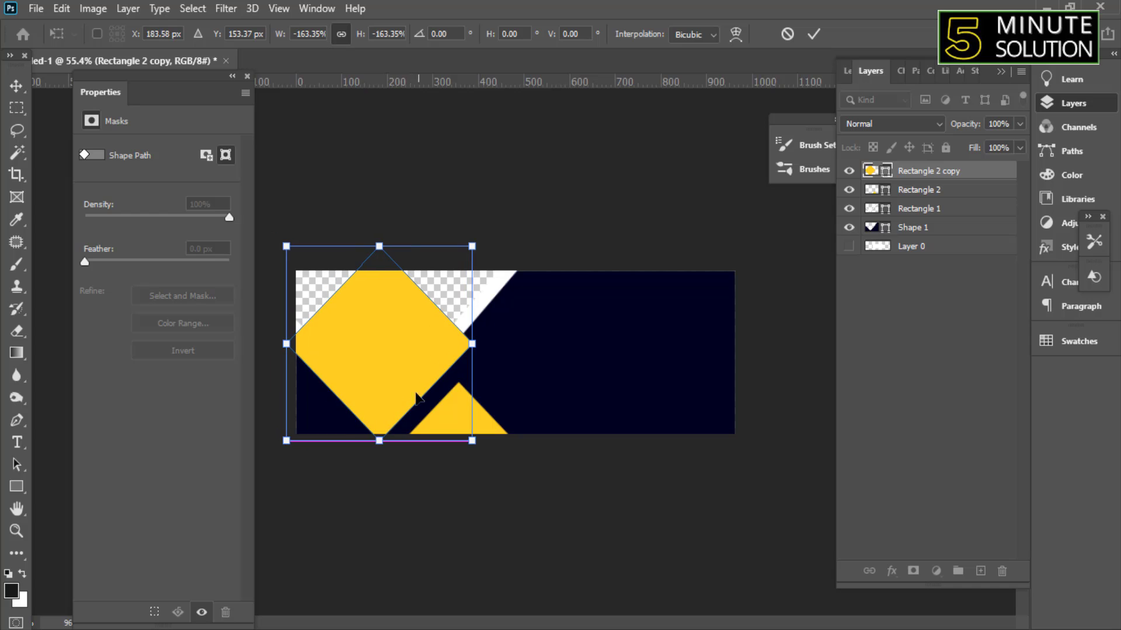
{"action": "left_click_drag", "start_coordinate": [378, 441], "coordinate": [386, 465]}
{"action": "left_click_drag", "start_coordinate": [286, 246], "coordinate": [263, 239]}
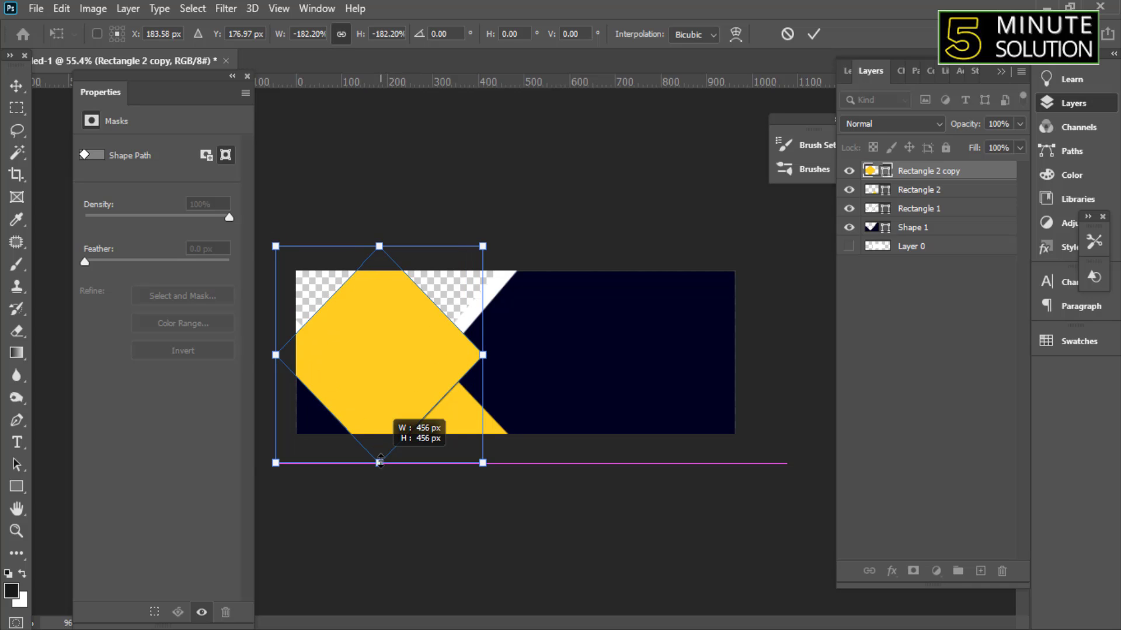
{"action": "left_click_drag", "start_coordinate": [398, 388], "coordinate": [389, 382]}
{"action": "key", "text": "Return"}
Move the large yellow diamond toward the left edge and select the small triangle
{"action": "scroll", "coordinate": [387, 373], "scroll_direction": "up", "scroll_amount": 2}
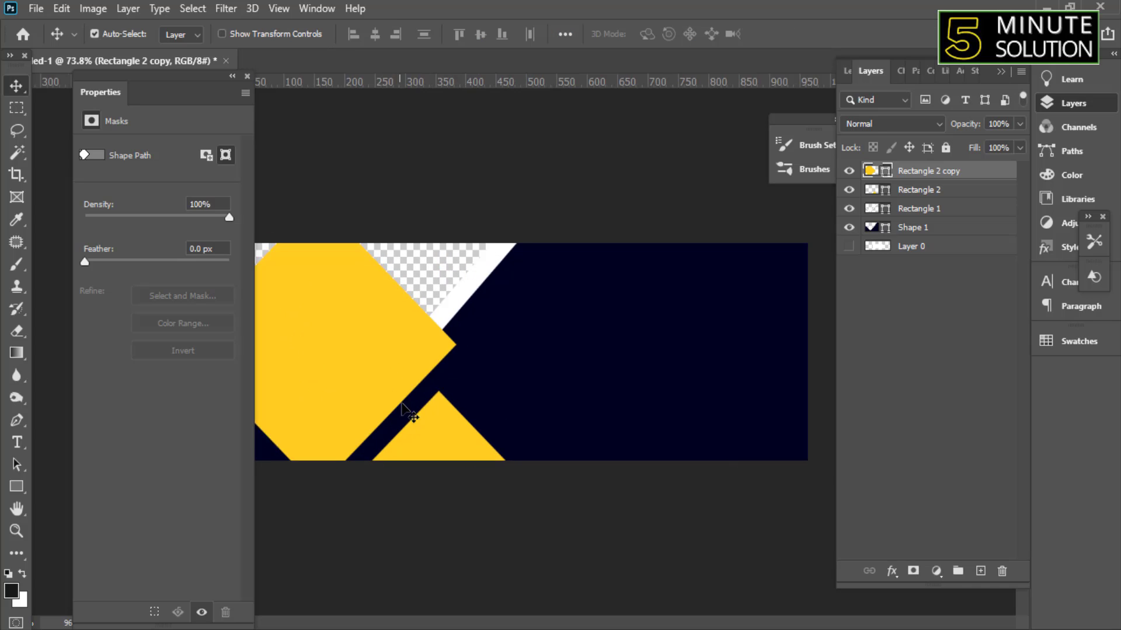
{"action": "left_click_drag", "start_coordinate": [437, 451], "coordinate": [445, 457]}
{"action": "scroll", "coordinate": [437, 447], "scroll_direction": "down", "scroll_amount": 1}
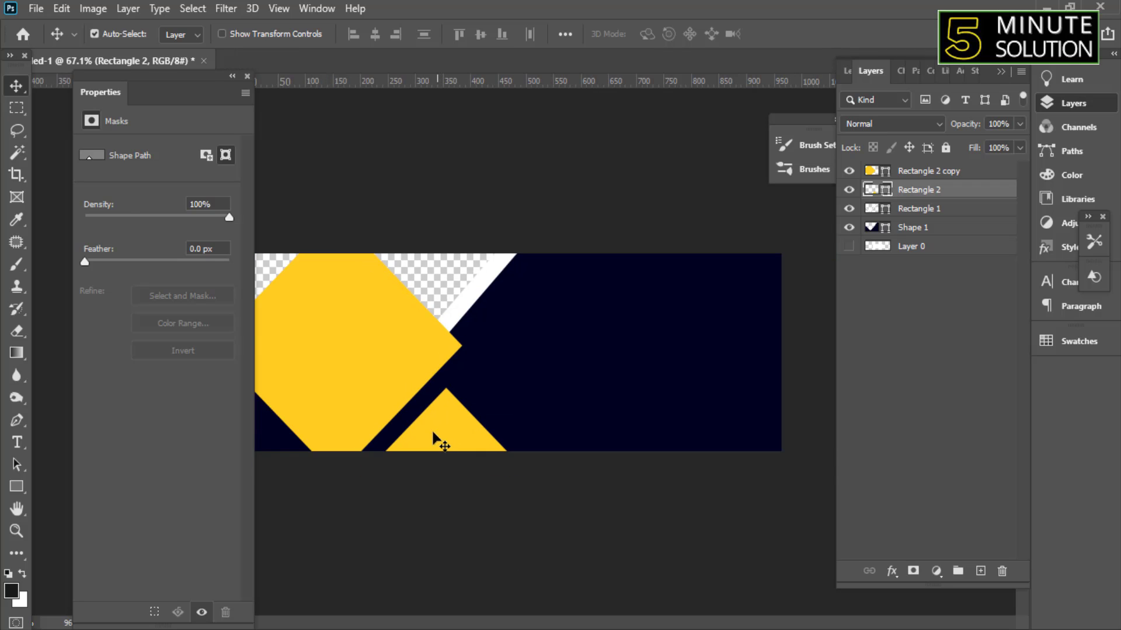
{"action": "mouse_move", "coordinate": [397, 402]}
{"action": "left_mouse_down"}
{"action": "mouse_move", "coordinate": [379, 409]}
{"action": "mouse_move", "coordinate": [435, 396]}
{"action": "left_mouse_up"}
{"action": "scroll", "coordinate": [443, 432], "scroll_direction": "down", "scroll_amount": 3}
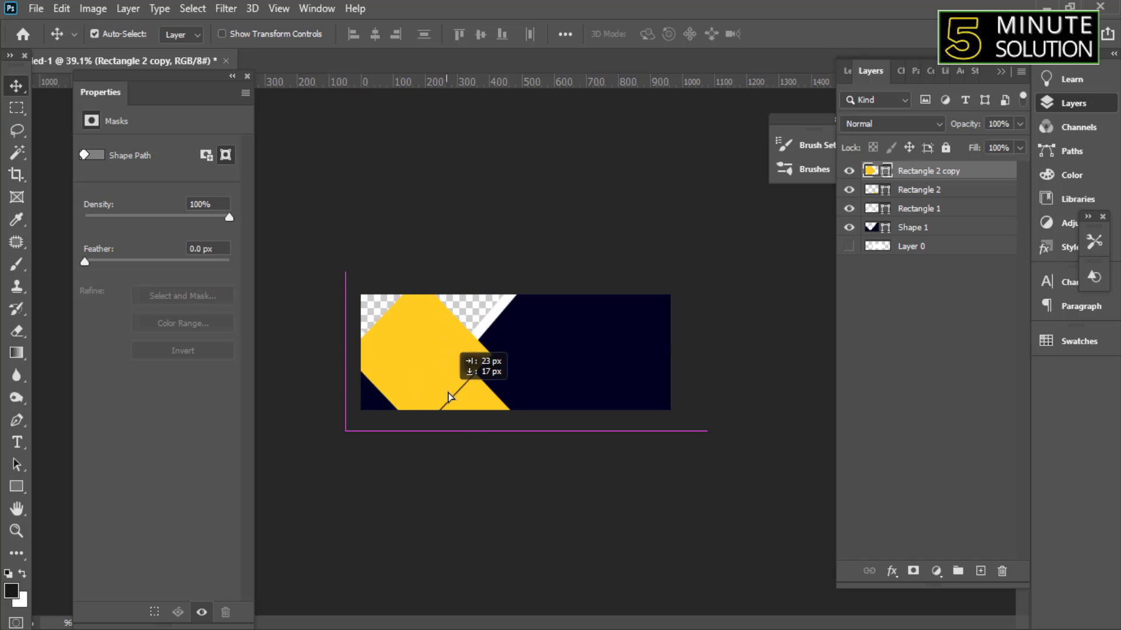
{"action": "scroll", "coordinate": [435, 395], "scroll_direction": "down", "scroll_amount": 1}
{"action": "left_click", "coordinate": [488, 403]}
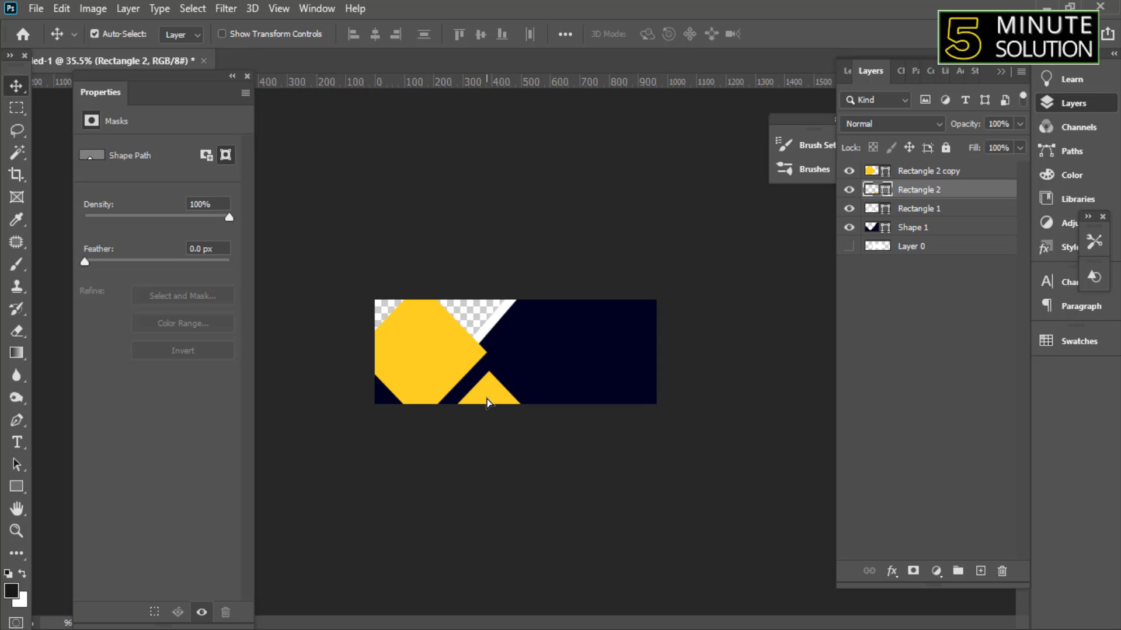
Fine-tune placement of the large diamond and the small yellow triangle
{"action": "key", "text": "ctrl+plus"}
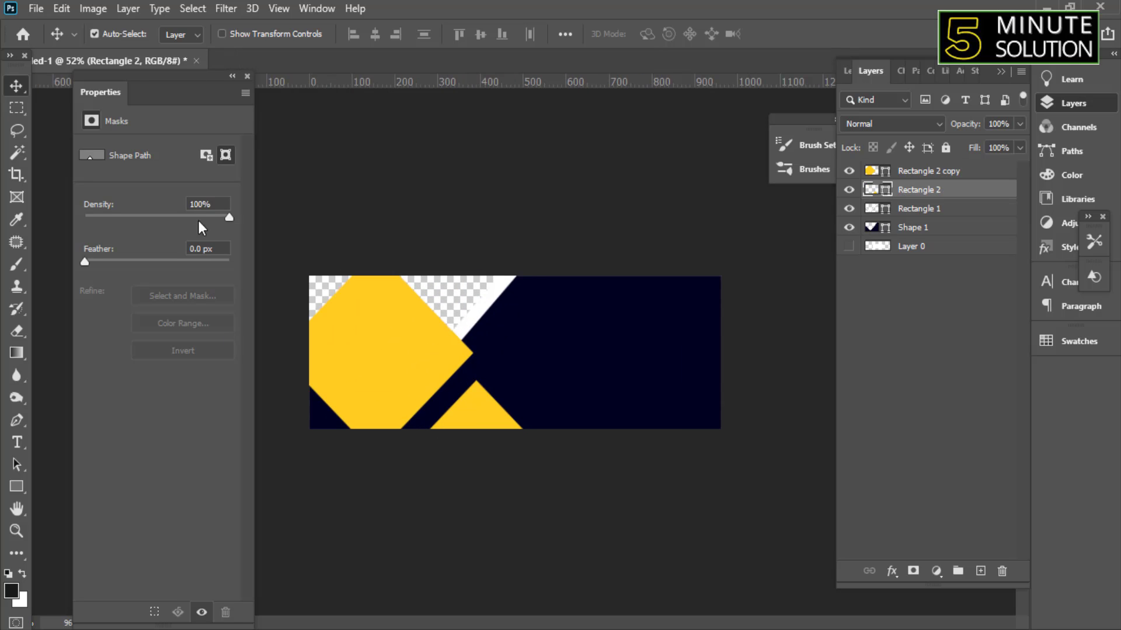
{"action": "left_click_drag", "start_coordinate": [161, 79], "coordinate": [113, 80]}
{"action": "key", "text": "ctrl+plus"}
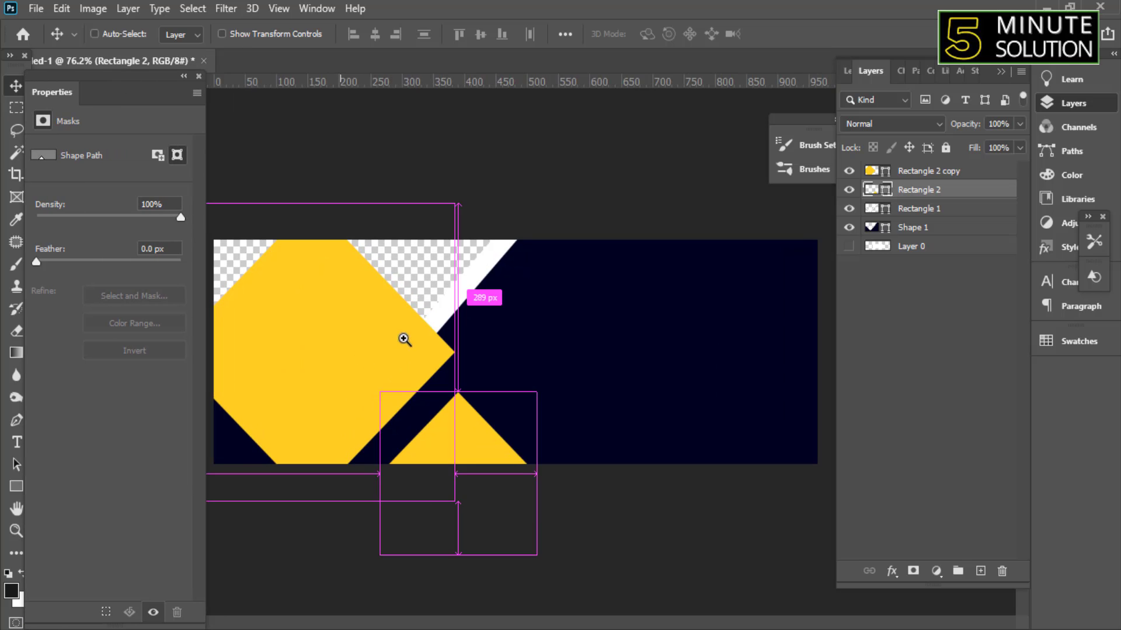
{"action": "mouse_move", "coordinate": [360, 420]}
{"action": "left_mouse_down"}
{"action": "mouse_move", "coordinate": [367, 412]}
{"action": "mouse_move", "coordinate": [367, 423]}
{"action": "left_mouse_up"}
{"action": "key", "text": "ctrl+minus"}
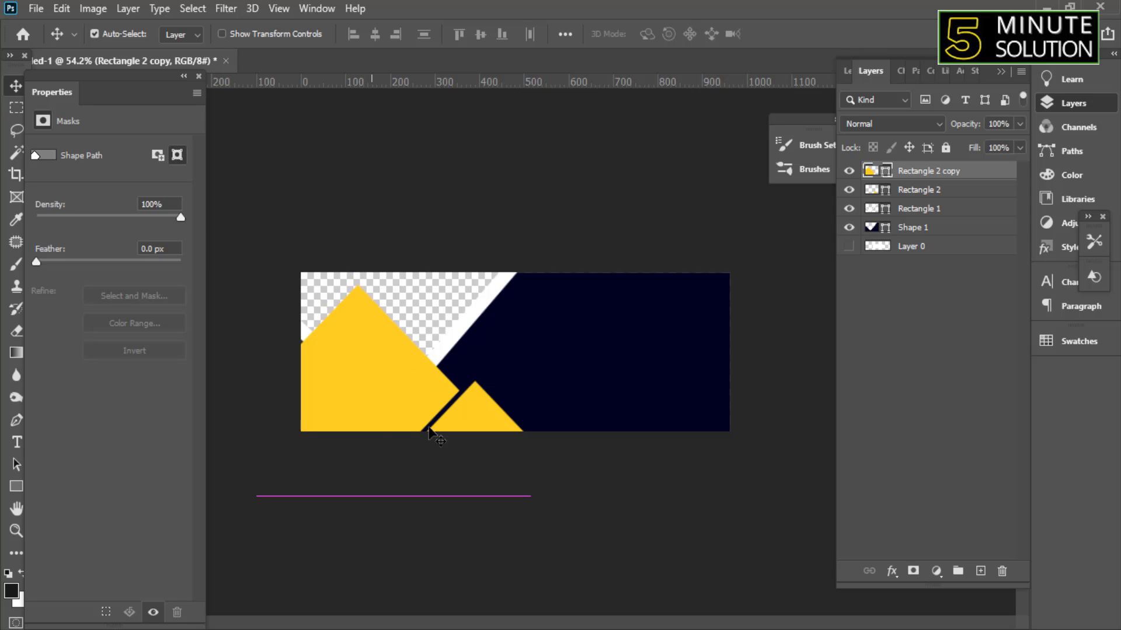
{"action": "mouse_move", "coordinate": [475, 413]}
{"action": "left_mouse_down"}
{"action": "mouse_move", "coordinate": [488, 411]}
{"action": "mouse_move", "coordinate": [399, 408]}
{"action": "left_mouse_up"}
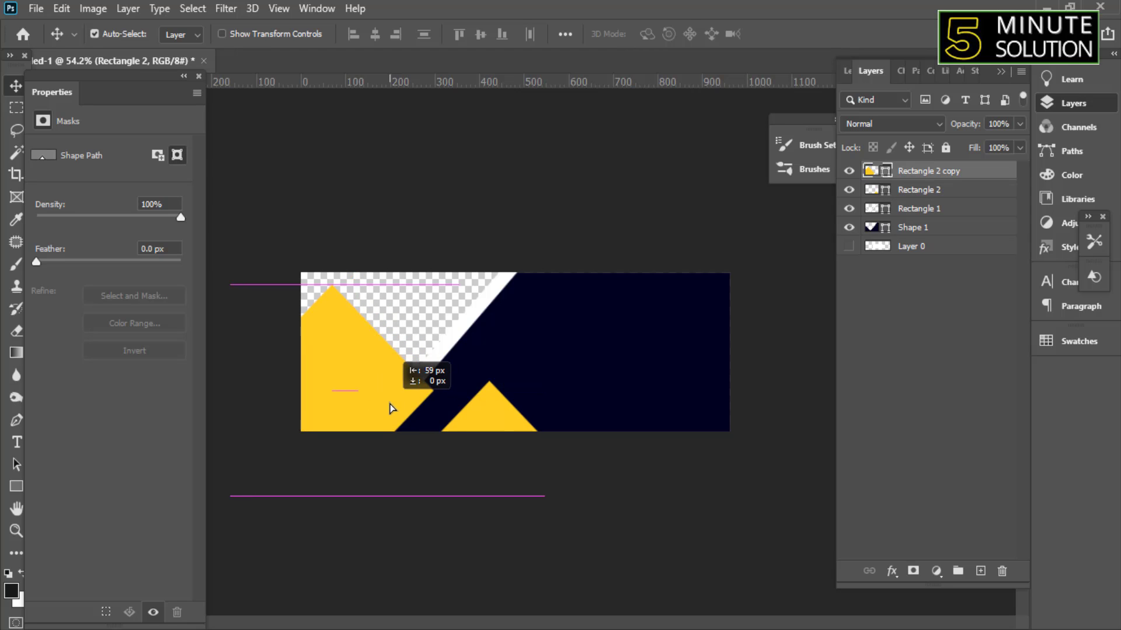
{"action": "mouse_move", "coordinate": [504, 421]}
{"action": "left_mouse_down"}
{"action": "mouse_move", "coordinate": [475, 413]}
{"action": "mouse_move", "coordinate": [430, 429]}
{"action": "mouse_move", "coordinate": [439, 411]}
{"action": "left_mouse_up"}
{"action": "key", "text": "ctrl+plus"}
Scale the small triangle to about 145% and load the white stripe's outline as a selection
{"action": "key", "text": "ctrl+t"}
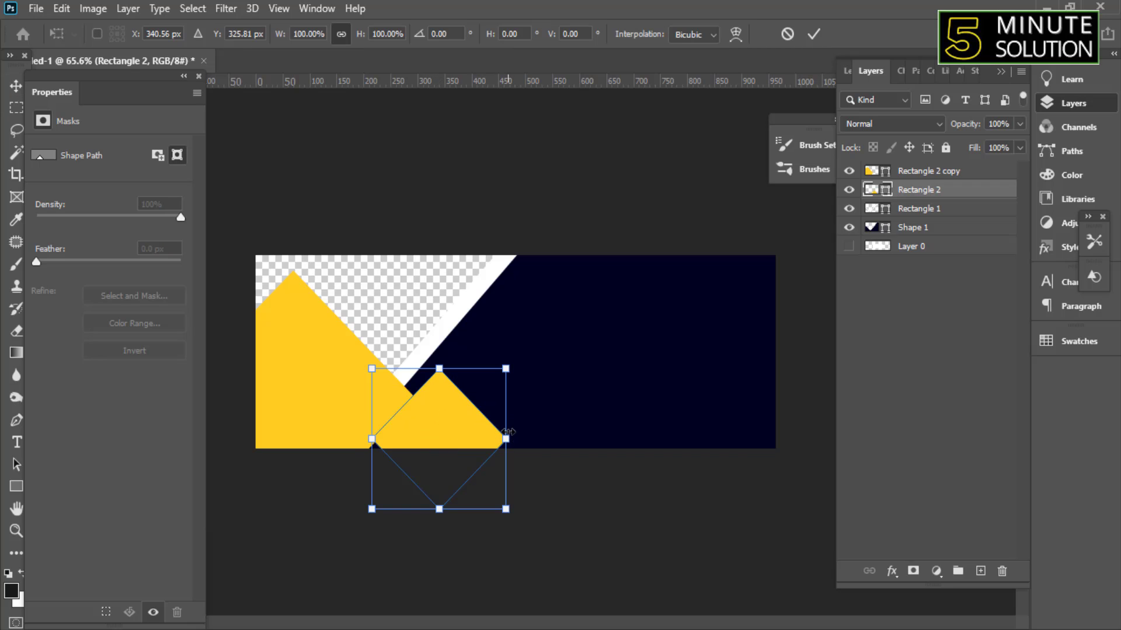
{"action": "left_click_drag", "start_coordinate": [508, 437], "coordinate": [483, 471]}
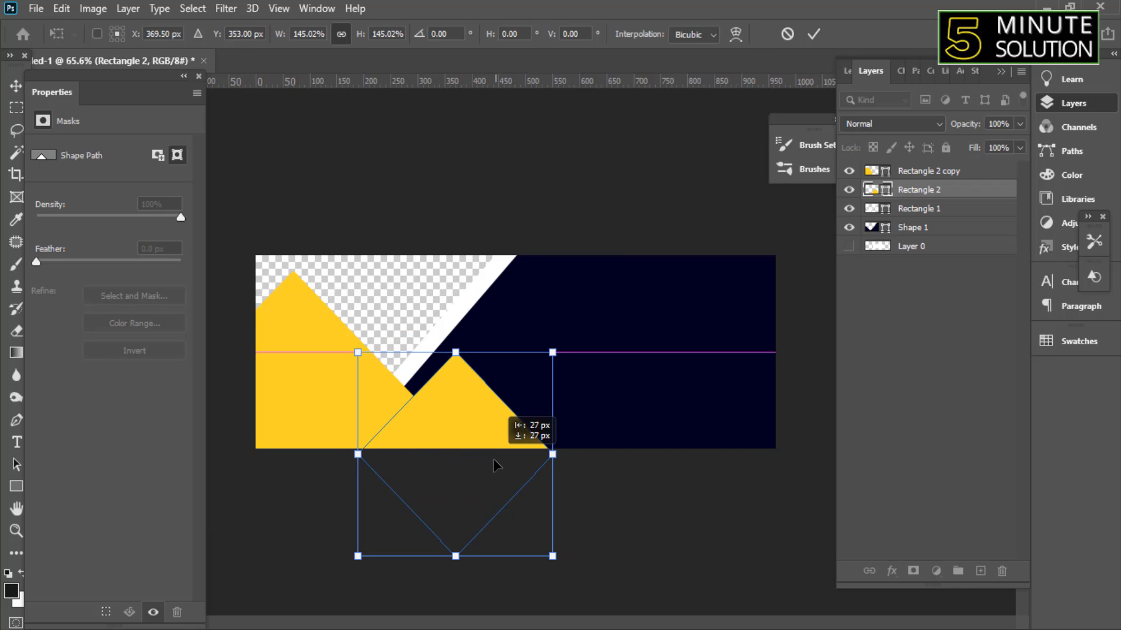
{"action": "key", "text": "Return"}
{"action": "scroll", "coordinate": [468, 467], "scroll_direction": "down", "scroll_amount": 1}
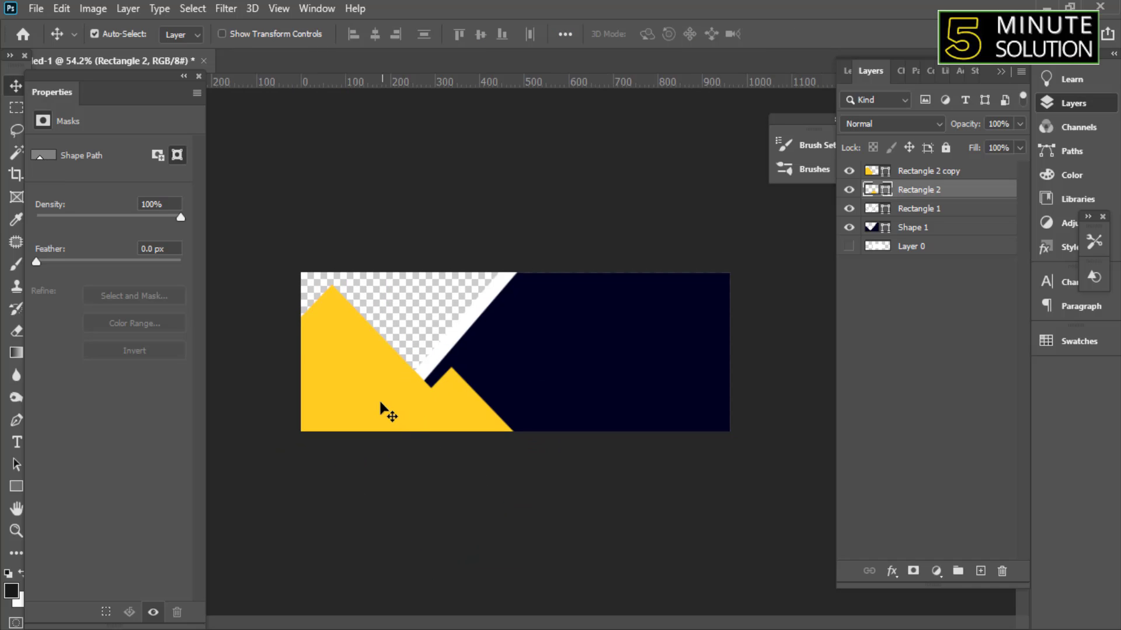
{"action": "left_click", "coordinate": [380, 430]}
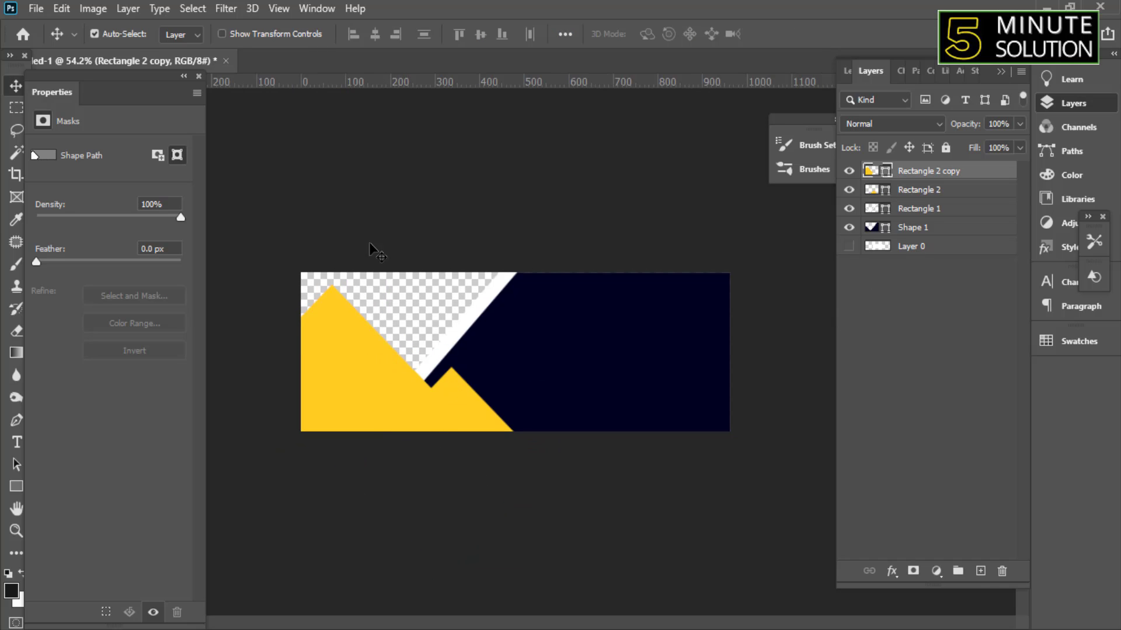
{"action": "left_click_drag", "start_coordinate": [872, 221], "coordinate": [873, 235]}
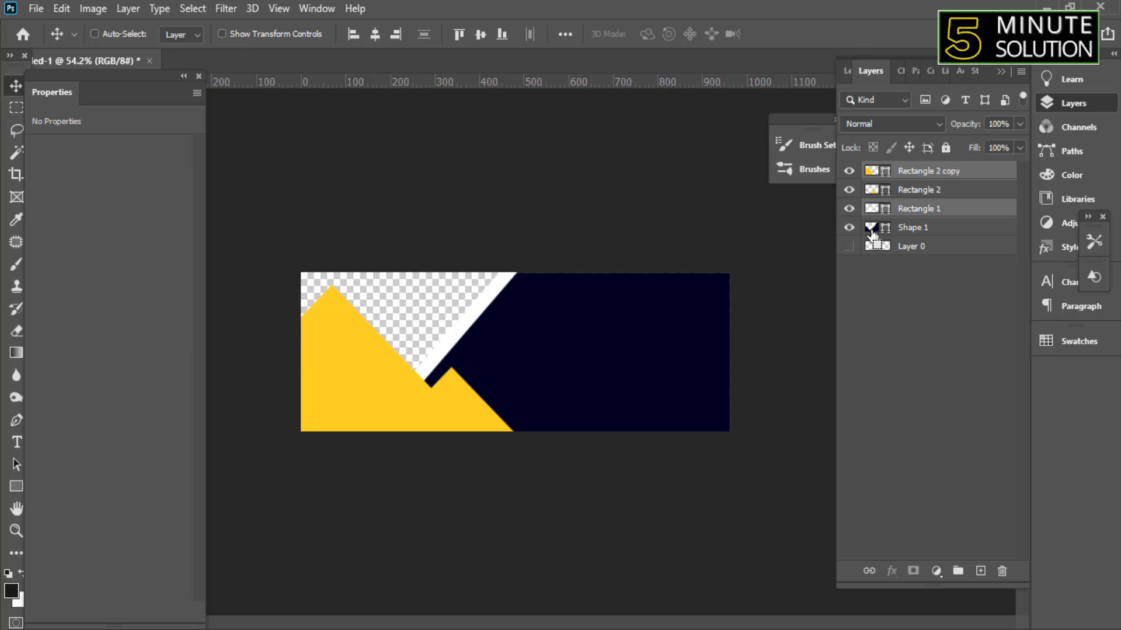
Add a mask to the large yellow triangle that hides the white stripe's area
{"action": "left_click", "coordinate": [892, 175]}
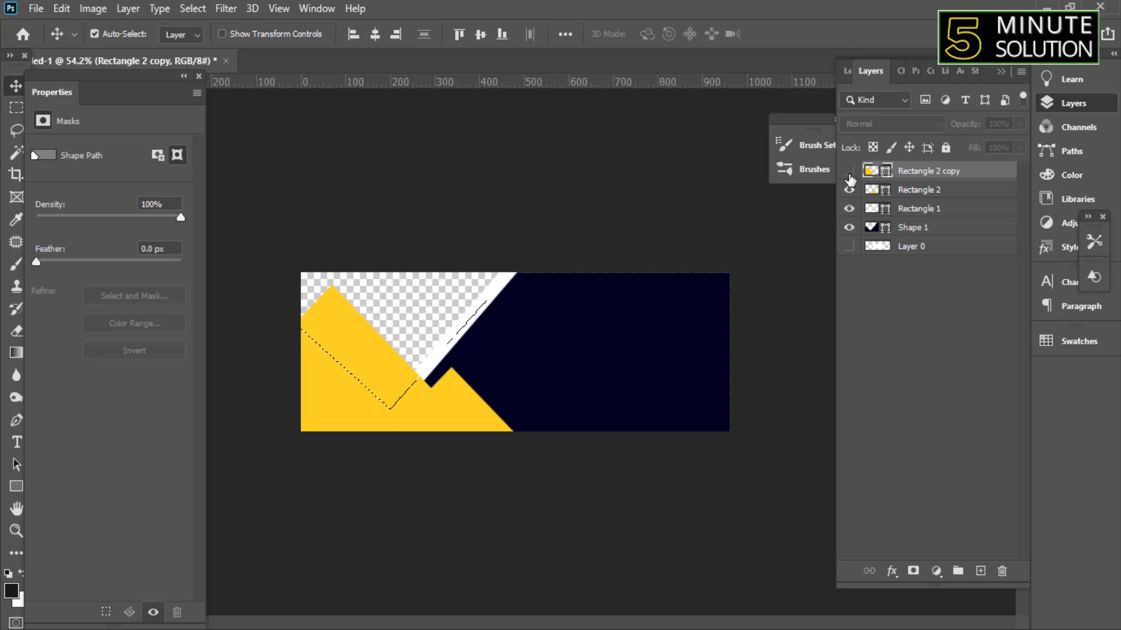
{"action": "left_click", "coordinate": [913, 571]}
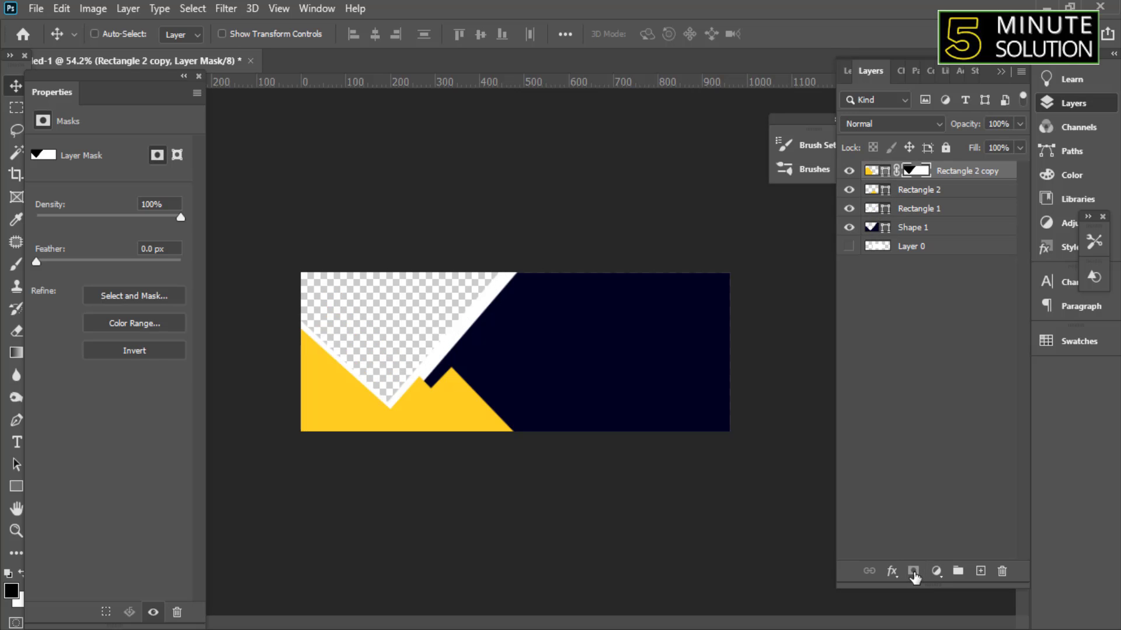
{"action": "key", "text": "ctrl+z"}
{"action": "left_click", "coordinate": [913, 571]}
{"action": "key", "text": "ctrl+0"}
{"action": "mouse_move", "coordinate": [931, 175]}
{"action": "left_mouse_down"}
{"action": "mouse_move", "coordinate": [944, 212]}
{"action": "mouse_move", "coordinate": [918, 267]}
{"action": "left_mouse_up"}
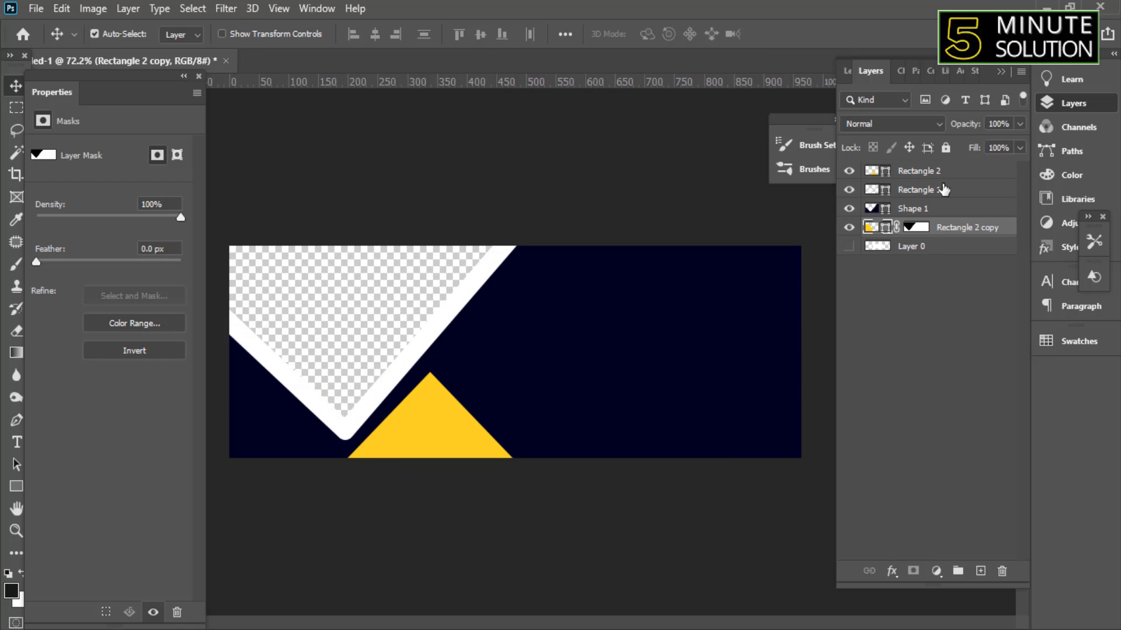
{"action": "left_click_drag", "start_coordinate": [944, 189], "coordinate": [947, 223]}
{"action": "key", "text": "ctrl+z"}
{"action": "key", "text": "ctrl+z"}
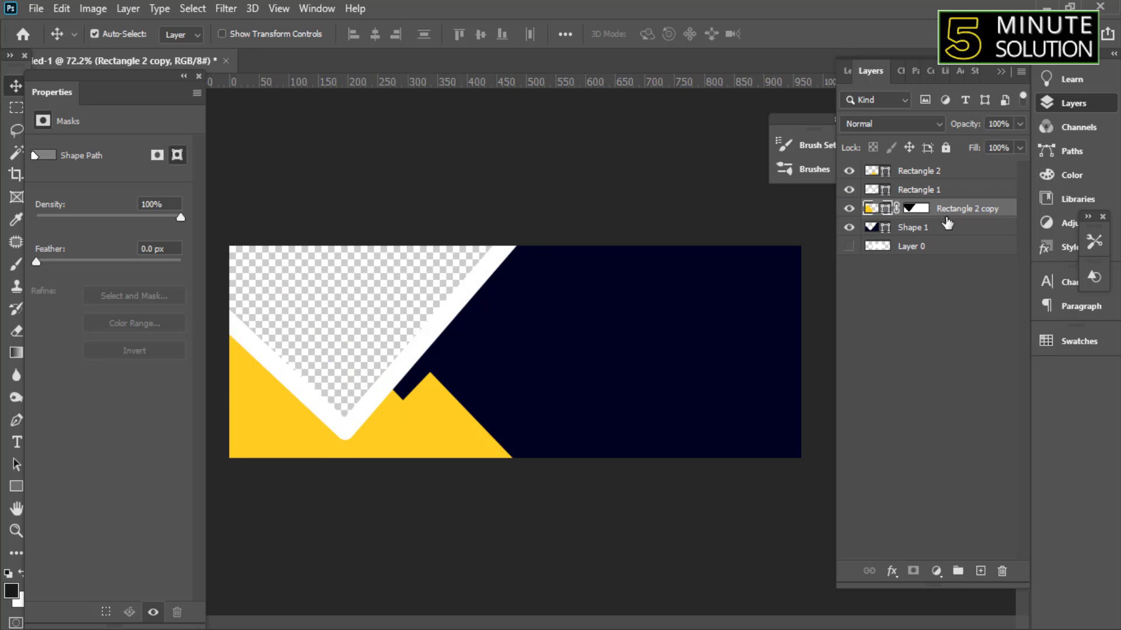
Deselect the layers and review the masked triangle beneath the V stripe
{"action": "scroll", "coordinate": [435, 408], "scroll_direction": "down", "scroll_amount": 2}
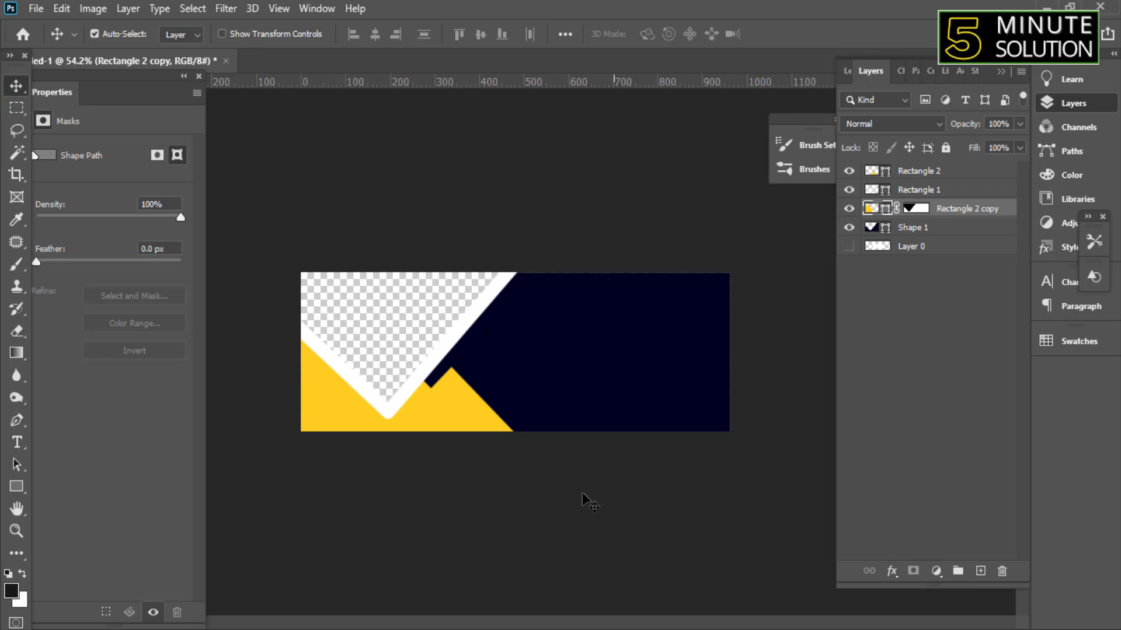
{"action": "left_click", "coordinate": [364, 436]}
{"action": "scroll", "coordinate": [523, 435], "scroll_direction": "up", "scroll_amount": 2}
{"action": "scroll", "coordinate": [624, 362], "scroll_direction": "down", "scroll_amount": 1}
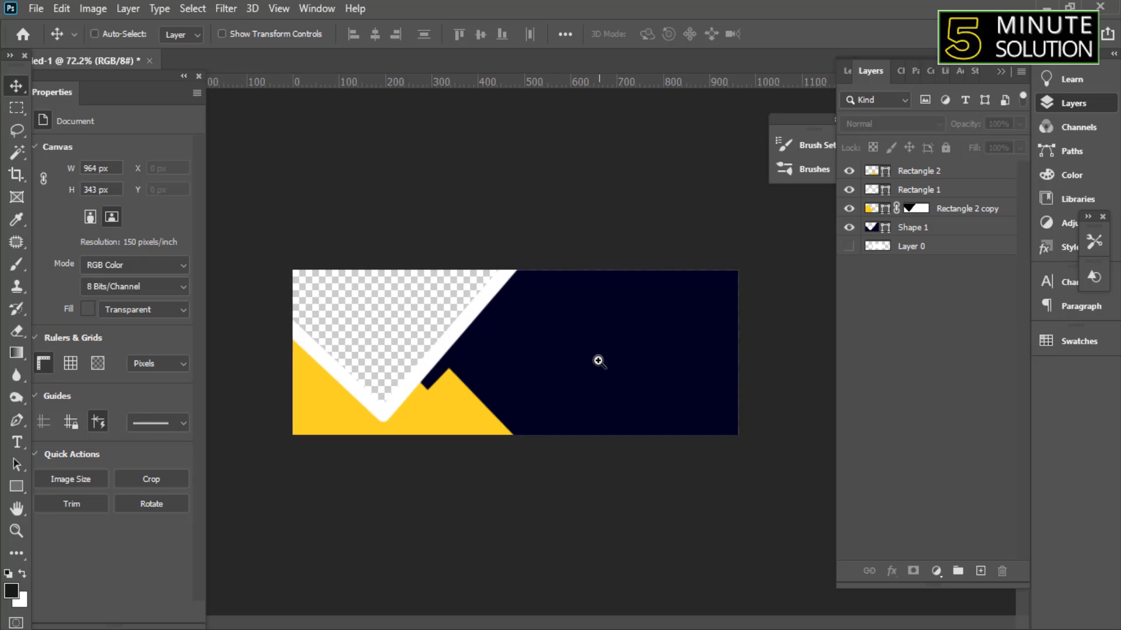
{"action": "scroll", "coordinate": [607, 342], "scroll_direction": "up", "scroll_amount": 1}
{"action": "scroll", "coordinate": [631, 315], "scroll_direction": "up", "scroll_amount": 1}
{"action": "scroll", "coordinate": [712, 283], "scroll_direction": "up", "scroll_amount": 3}
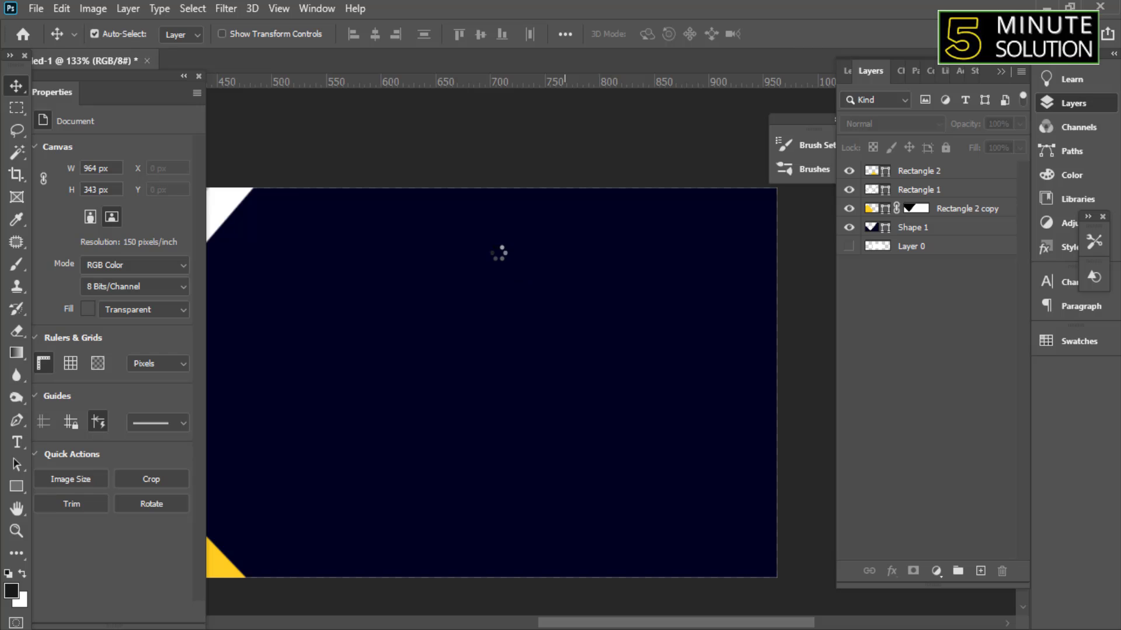
Type WE ARE HIRING near the top right and set it in Montserrat
{"action": "key", "text": "t"}
{"action": "left_click", "coordinate": [500, 248]}
{"action": "type", "text": "WE ARE HIRING"}
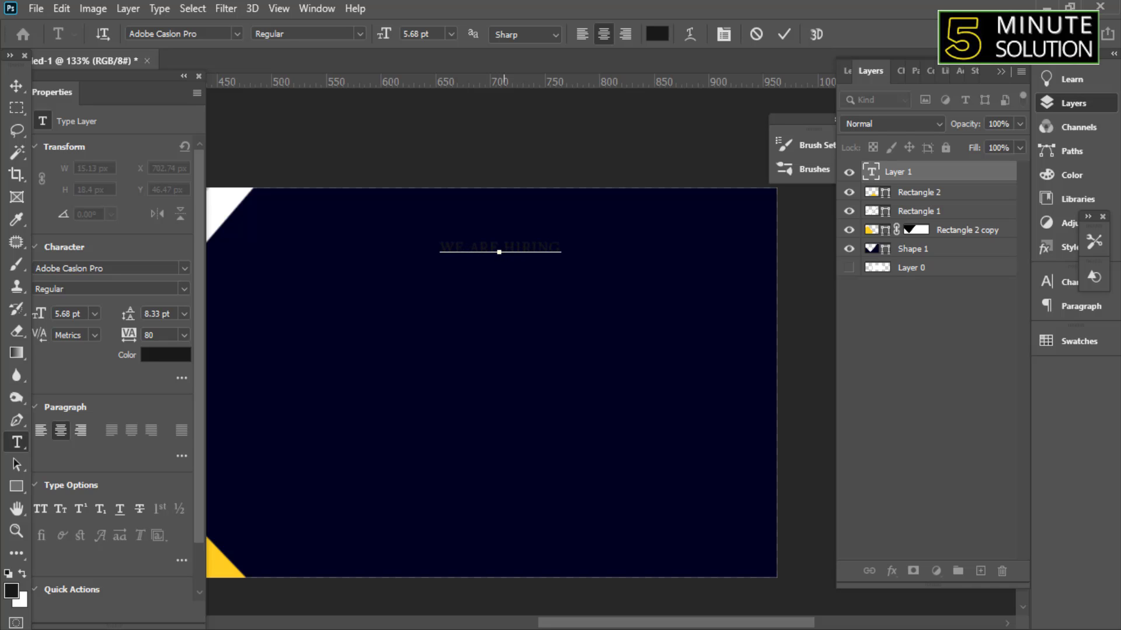
{"action": "type", "text": "HIRING"}
{"action": "left_click", "coordinate": [16, 86]}
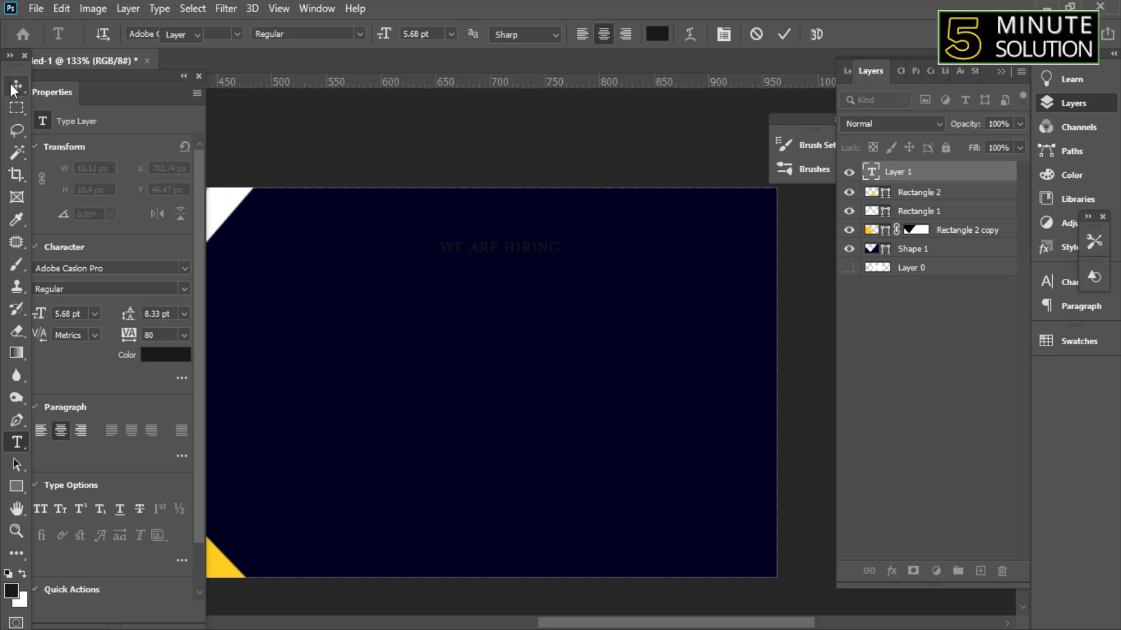
{"action": "left_click", "coordinate": [173, 268]}
{"action": "type", "text": "MONT"}
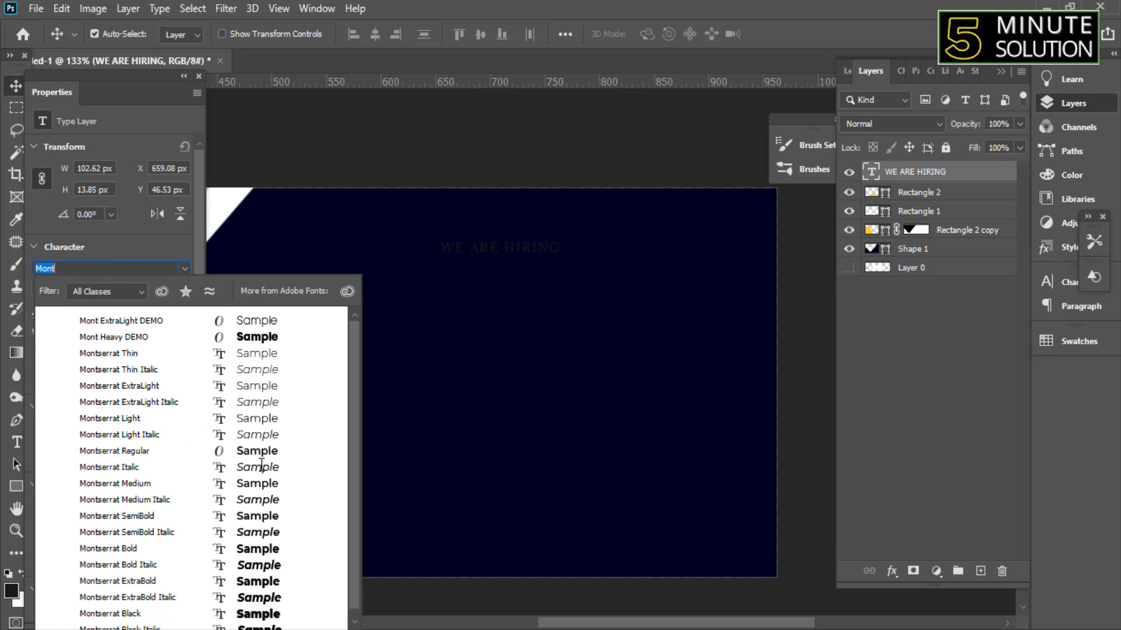
{"action": "left_click", "coordinate": [271, 555]}
Colour the headline #ffffff, enlarge it, and switch it to Regular weight
{"action": "left_click", "coordinate": [150, 360]}
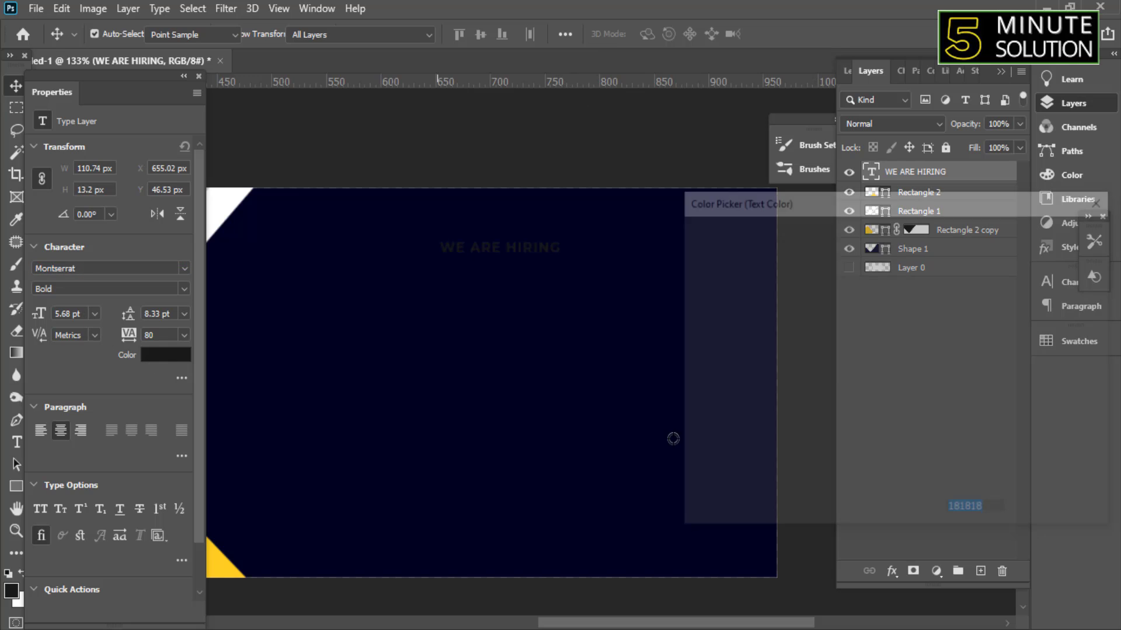
{"action": "type", "text": "ffffff"}
{"action": "left_click", "coordinate": [1060, 230]}
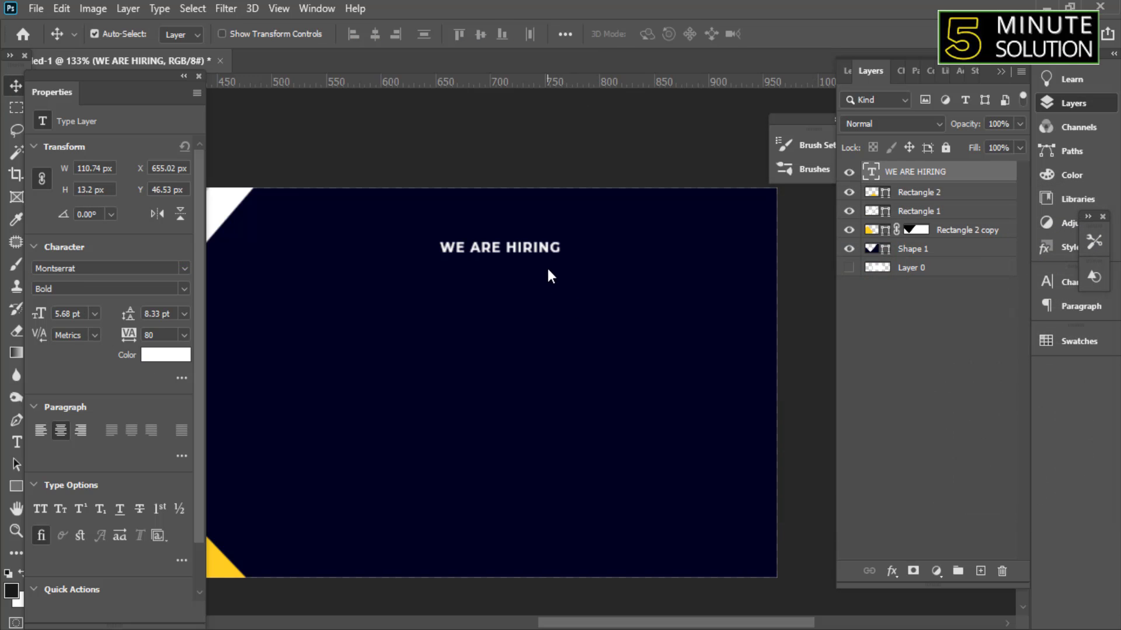
{"action": "key", "text": "ctrl+t"}
{"action": "mouse_move", "coordinate": [561, 252]}
{"action": "left_mouse_down"}
{"action": "mouse_move", "coordinate": [625, 257]}
{"action": "mouse_move", "coordinate": [695, 242]}
{"action": "left_mouse_up"}
{"action": "key", "text": "Return"}
{"action": "left_click", "coordinate": [184, 289]}
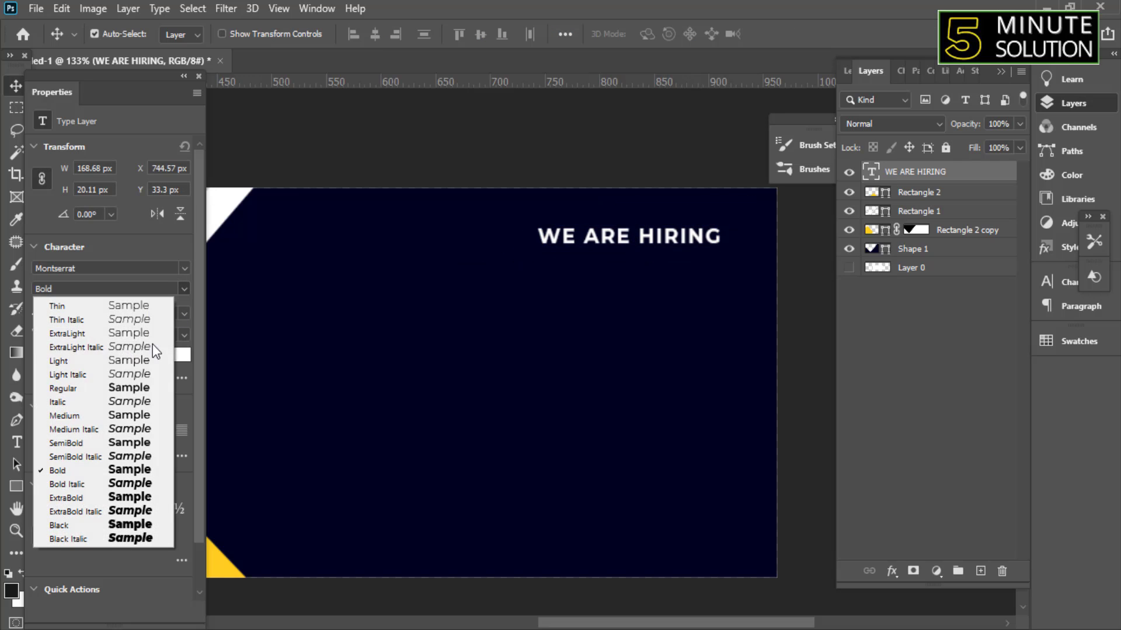
{"action": "left_click", "coordinate": [113, 388]}
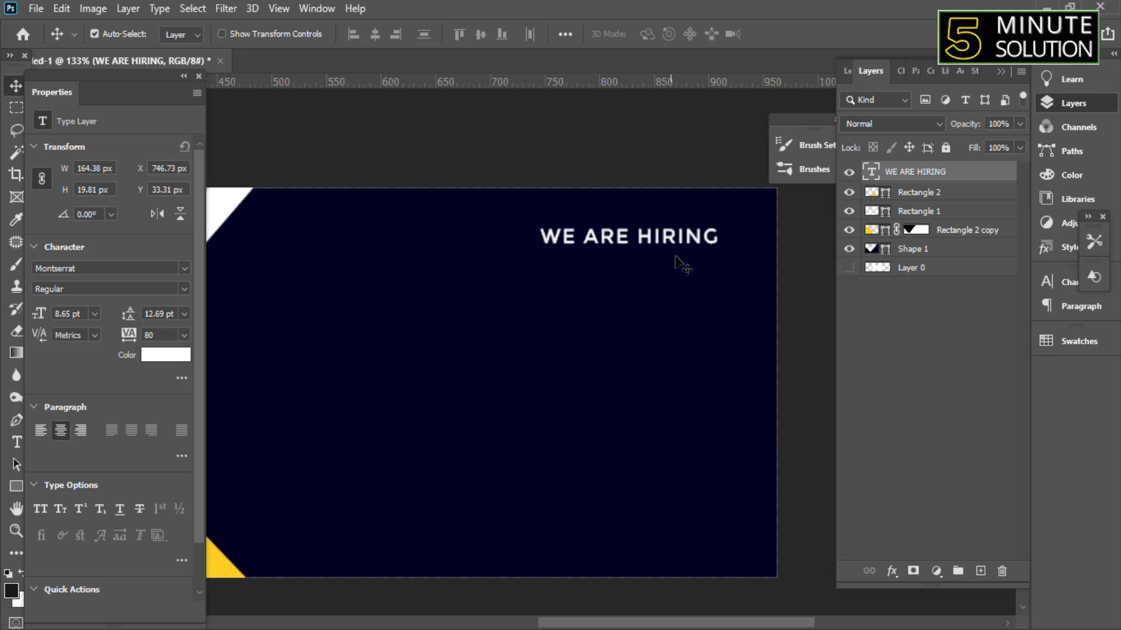
Nudge the WE ARE HIRING headline into its final spot near the top right
{"action": "left_click_drag", "start_coordinate": [697, 239], "coordinate": [724, 232]}
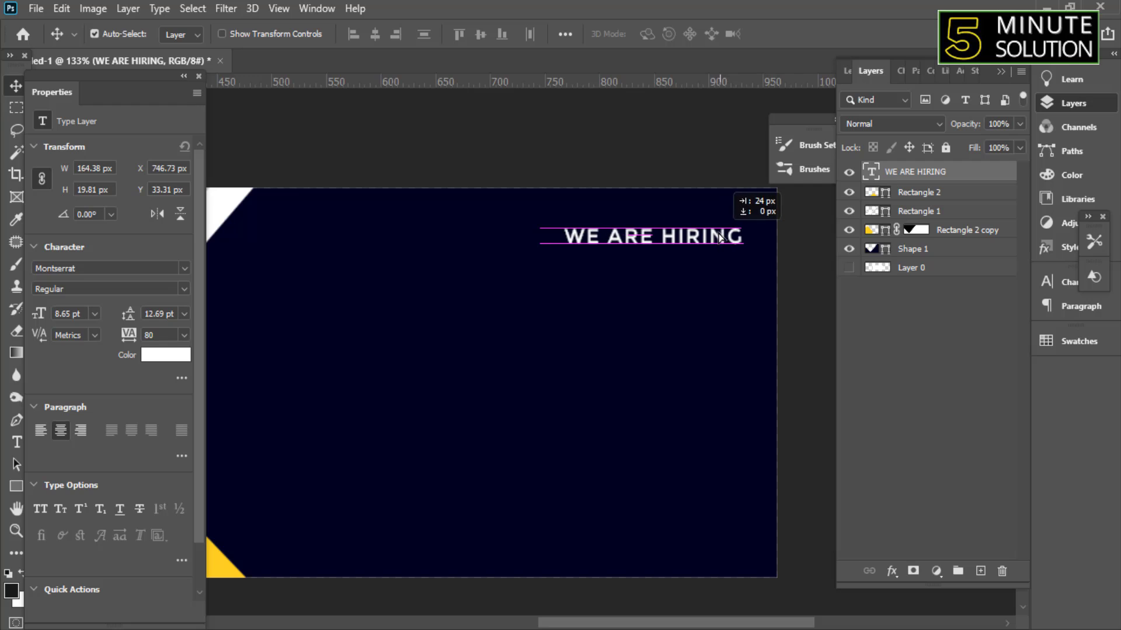
{"action": "left_click_drag", "start_coordinate": [723, 233], "coordinate": [713, 240]}
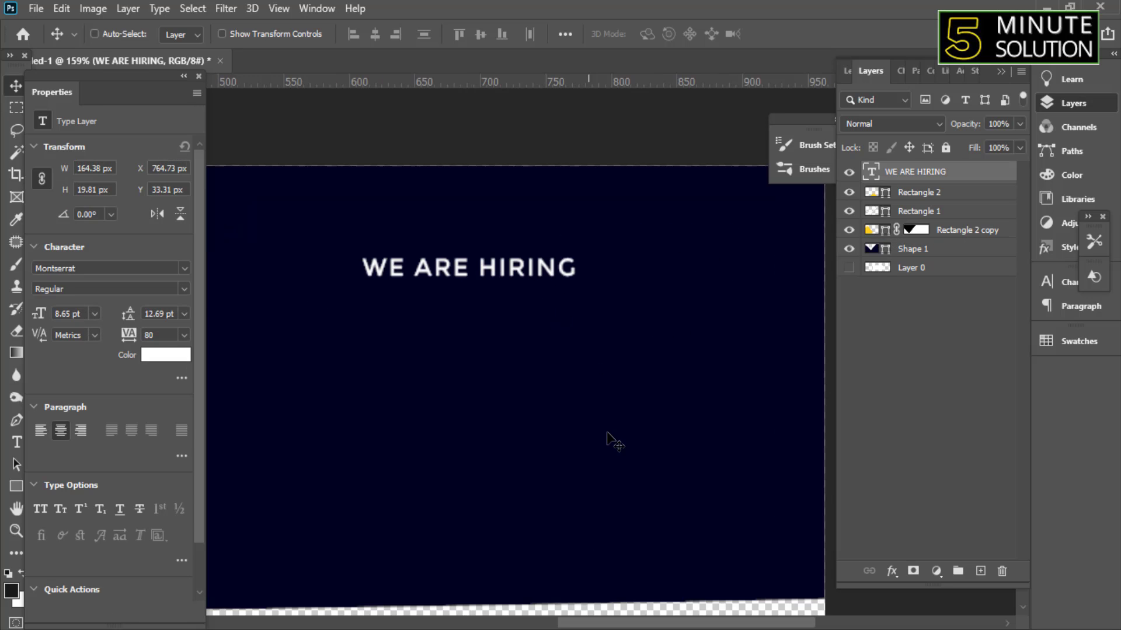
{"action": "scroll", "coordinate": [608, 433], "scroll_direction": "down", "scroll_amount": 2}
{"action": "scroll", "coordinate": [619, 435], "scroll_direction": "down", "scroll_amount": 1}
{"action": "scroll", "coordinate": [636, 434], "scroll_direction": "down", "scroll_amount": 1}
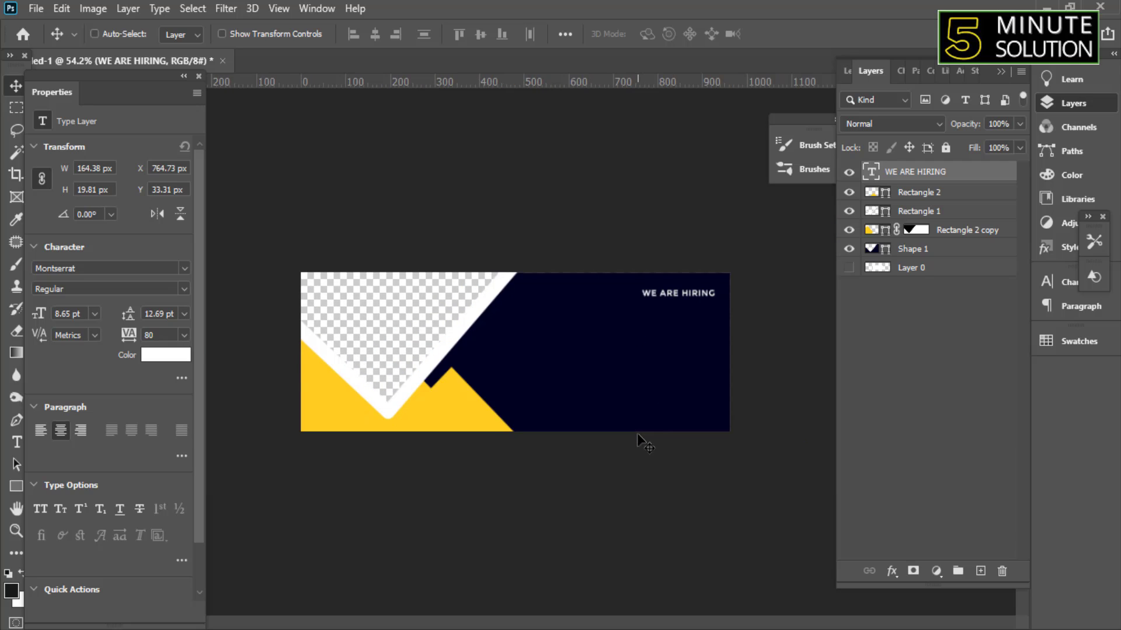
{"action": "scroll", "coordinate": [703, 301], "scroll_direction": "up", "scroll_amount": 5}
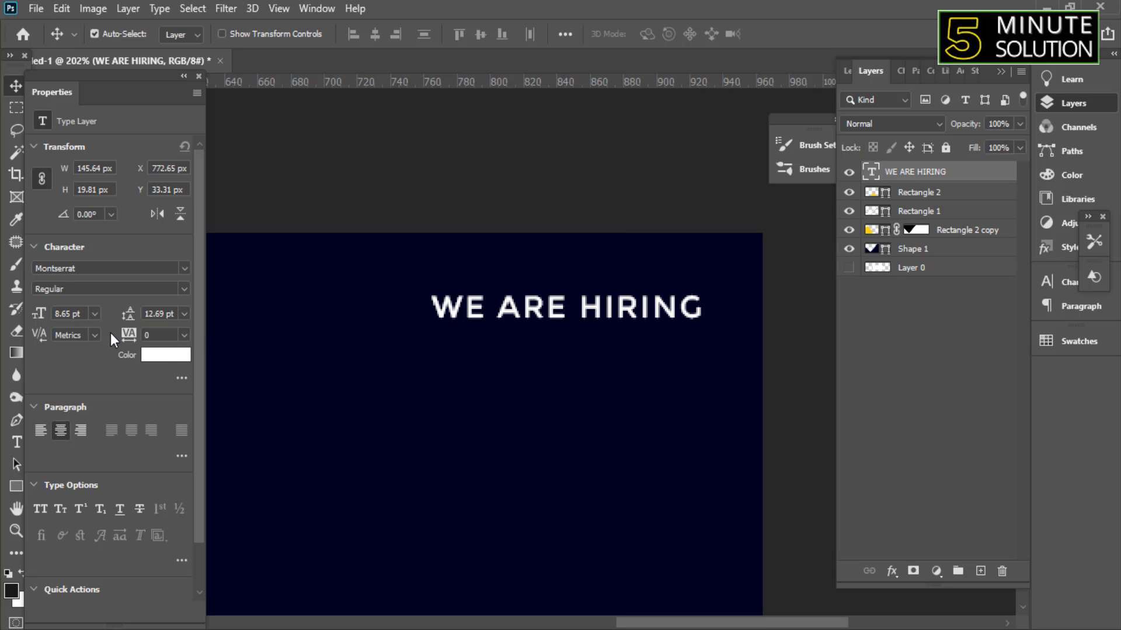
{"action": "scroll", "coordinate": [607, 260], "scroll_direction": "down", "scroll_amount": 1}
{"action": "scroll", "coordinate": [590, 289], "scroll_direction": "down", "scroll_amount": 1}
{"action": "scroll", "coordinate": [583, 298], "scroll_direction": "up", "scroll_amount": 1}
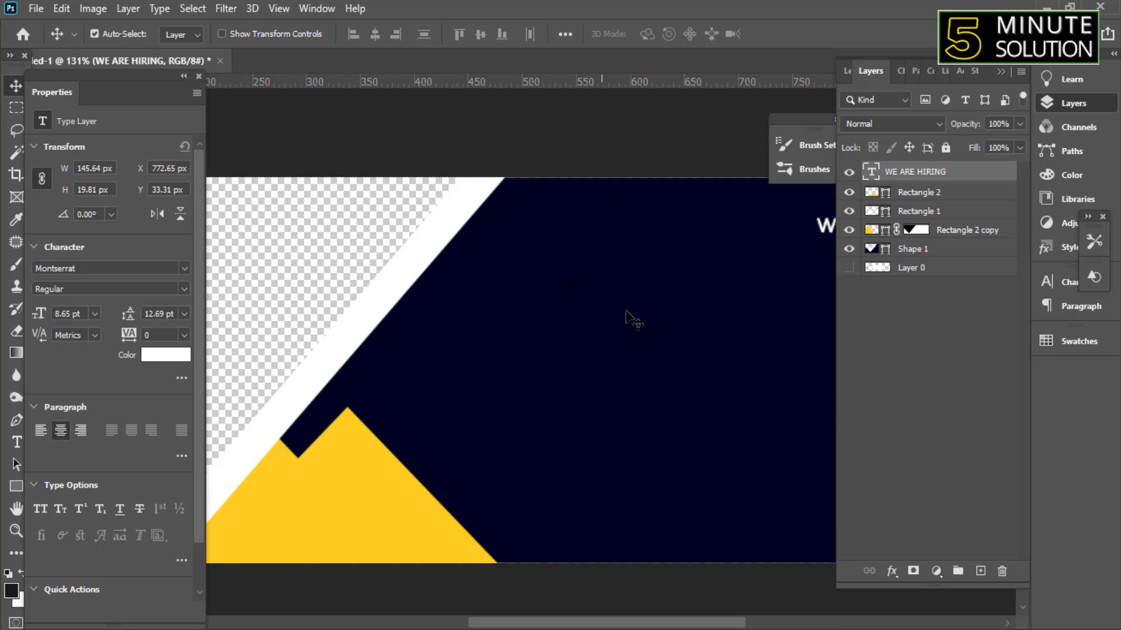
{"action": "left_click_drag", "start_coordinate": [626, 318], "coordinate": [501, 368]}
{"action": "mouse_move", "coordinate": [777, 130]}
{"action": "left_mouse_down"}
{"action": "mouse_move", "coordinate": [814, 125]}
{"action": "mouse_move", "coordinate": [1021, 360]}
{"action": "left_mouse_up"}
{"action": "scroll", "coordinate": [765, 316], "scroll_direction": "up", "scroll_amount": 2}
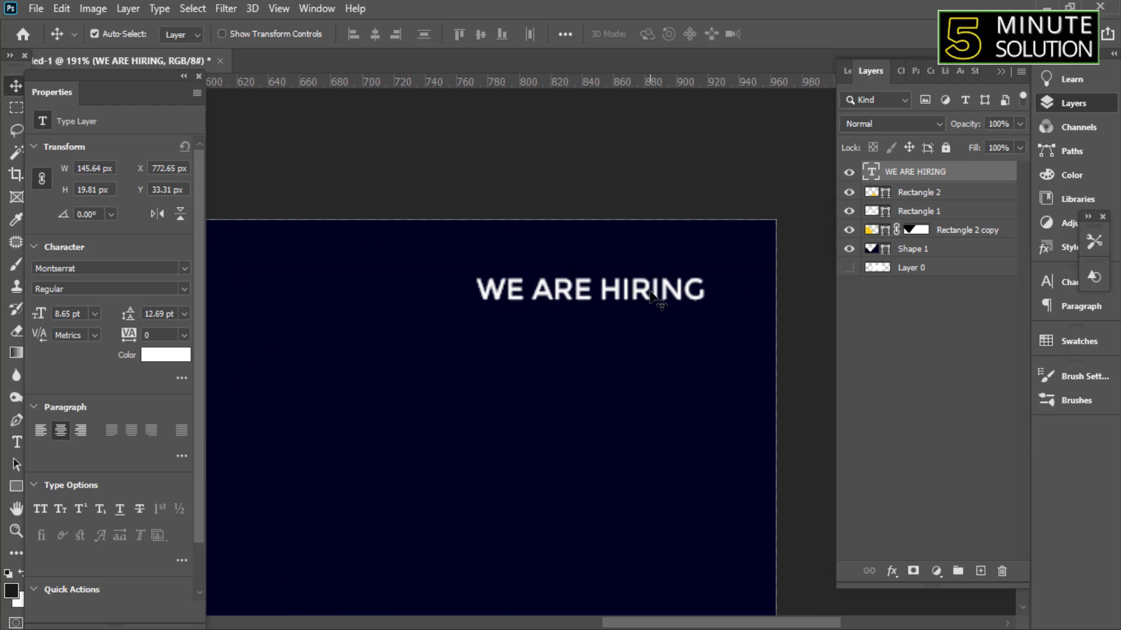
Hide the panels, duplicate the headline, enlarge the copy and place it below the original
{"action": "key", "text": "Tab"}
{"action": "scroll", "coordinate": [675, 300], "scroll_direction": "down", "scroll_amount": 1}
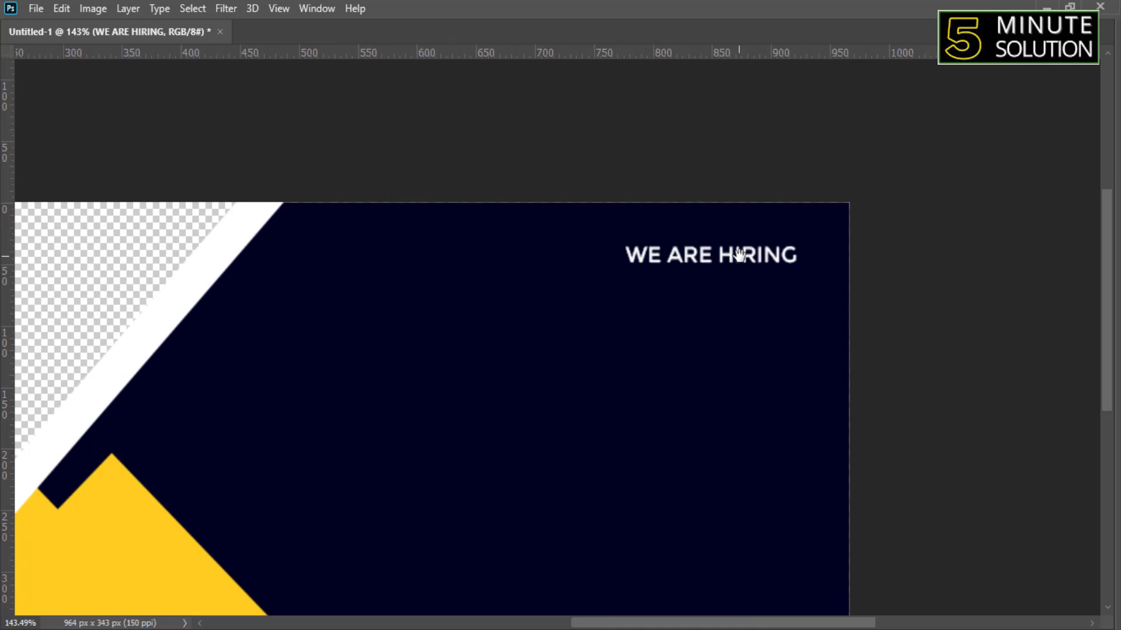
{"action": "left_click_drag", "start_coordinate": [786, 247], "coordinate": [795, 266]}
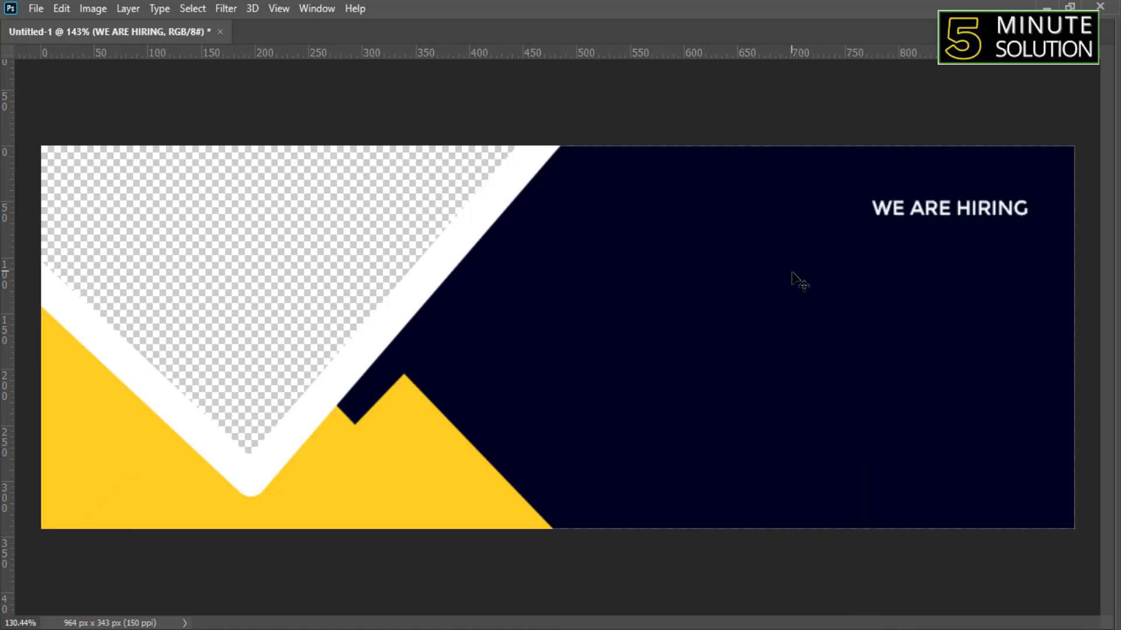
{"action": "scroll", "coordinate": [794, 268], "scroll_direction": "down", "scroll_amount": 2}
{"action": "left_click_drag", "start_coordinate": [794, 267], "coordinate": [796, 283]}
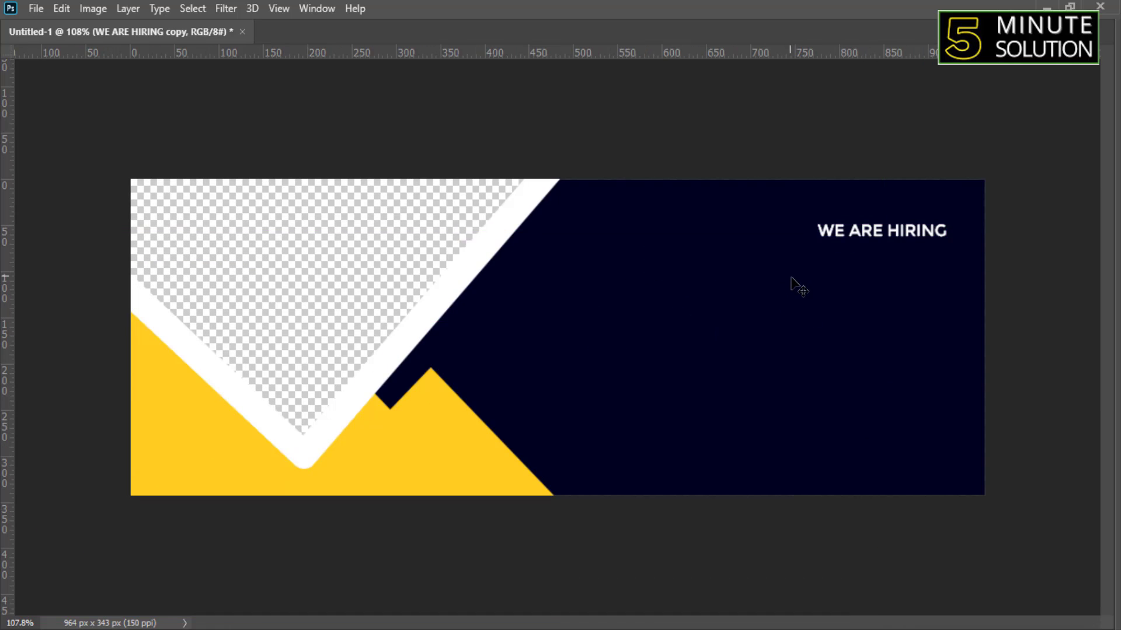
{"action": "left_click_drag", "start_coordinate": [815, 230], "coordinate": [730, 230]}
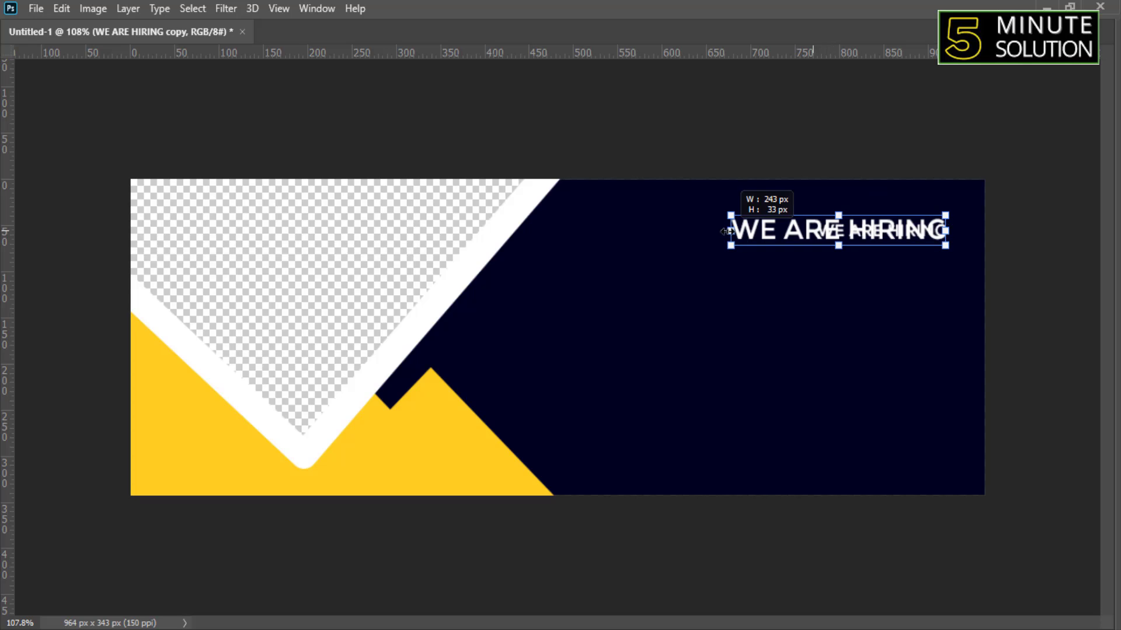
{"action": "left_click_drag", "start_coordinate": [863, 238], "coordinate": [863, 279]}
Retype the enlarged copy as MARKETTING, then delete the extra T
{"action": "key", "text": "Return"}
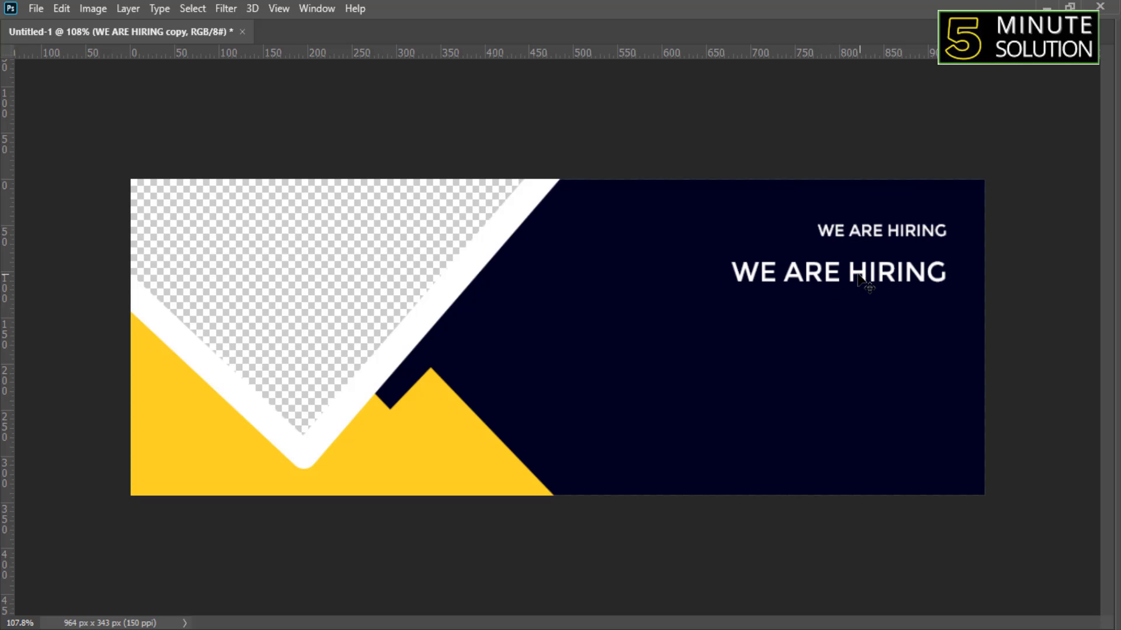
{"action": "double_click", "coordinate": [856, 273]}
{"action": "type", "text": "MARKETT"}
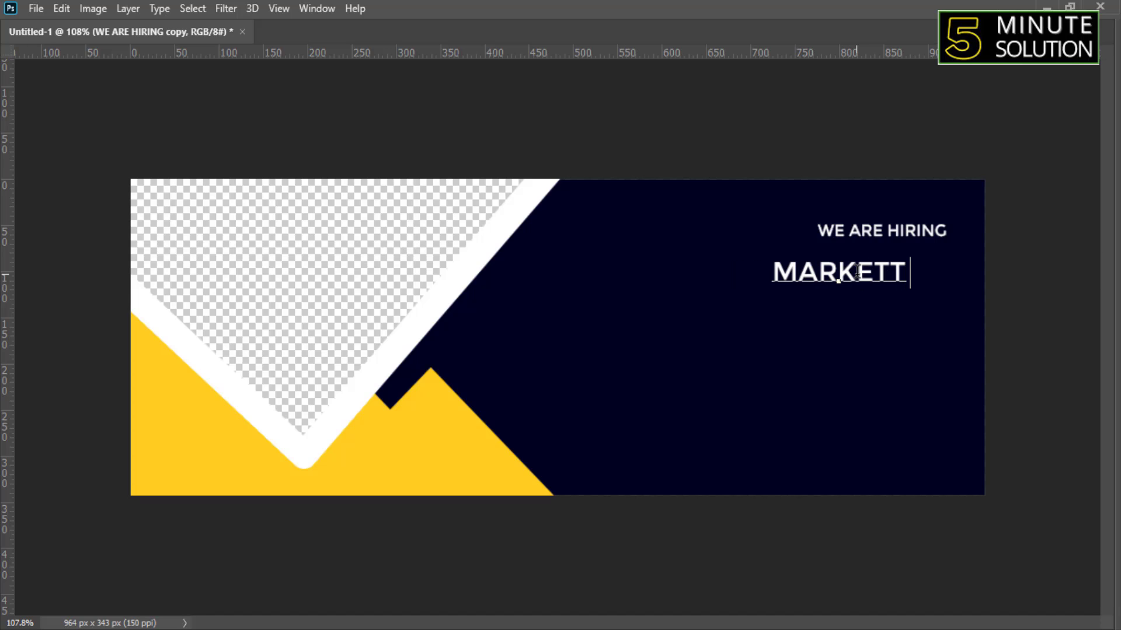
{"action": "type", "text": "ING"}
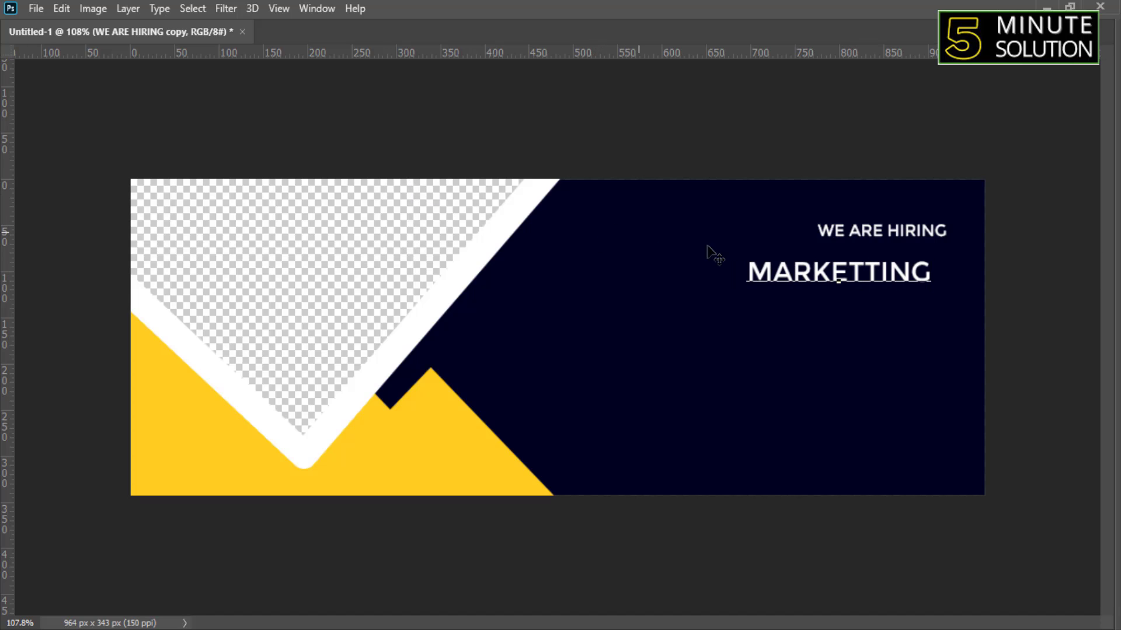
{"action": "left_click", "coordinate": [875, 269]}
{"action": "key", "text": "BackSpace"}
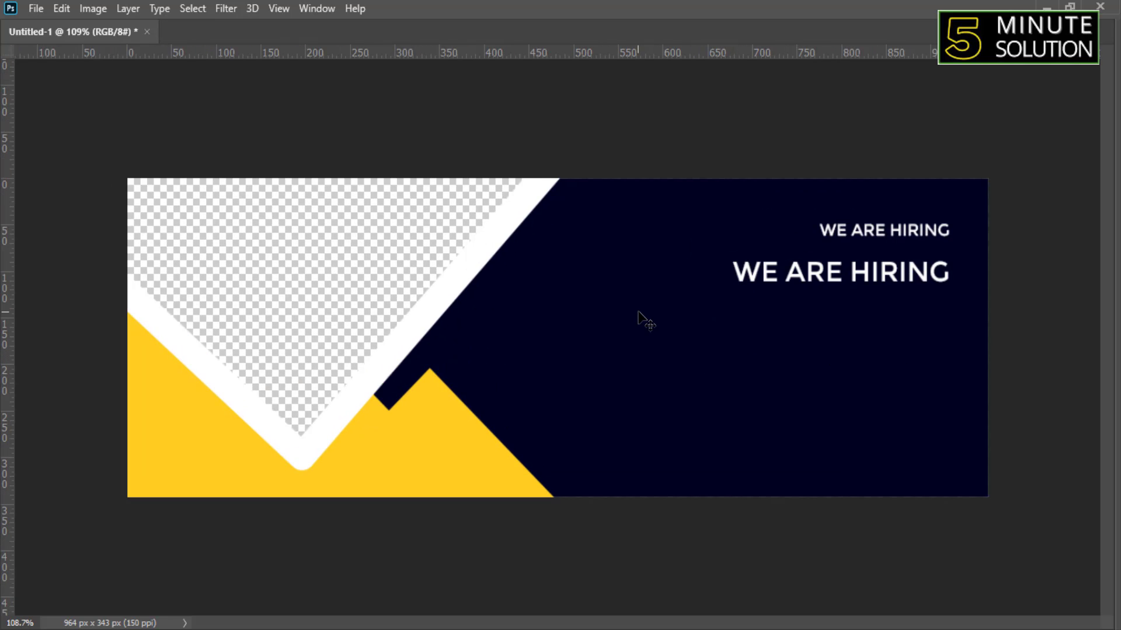
Show the panels again and replace the copy's text with Marketing
{"action": "key", "text": "Tab"}
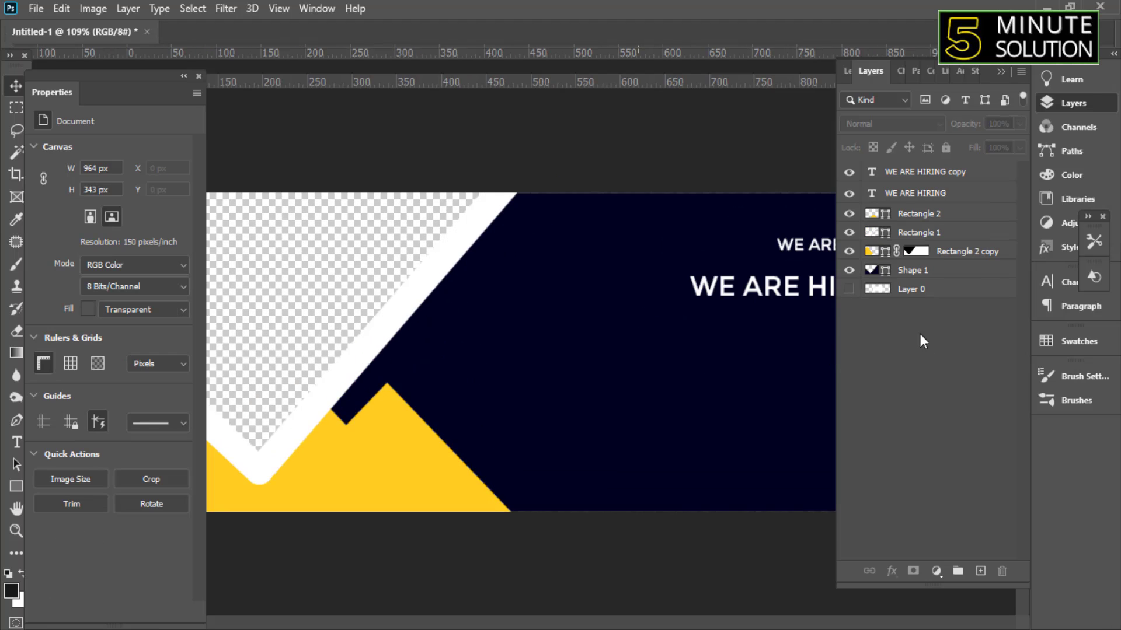
{"action": "scroll", "coordinate": [763, 318], "scroll_direction": "up", "scroll_amount": 3}
{"action": "double_click", "coordinate": [607, 339]}
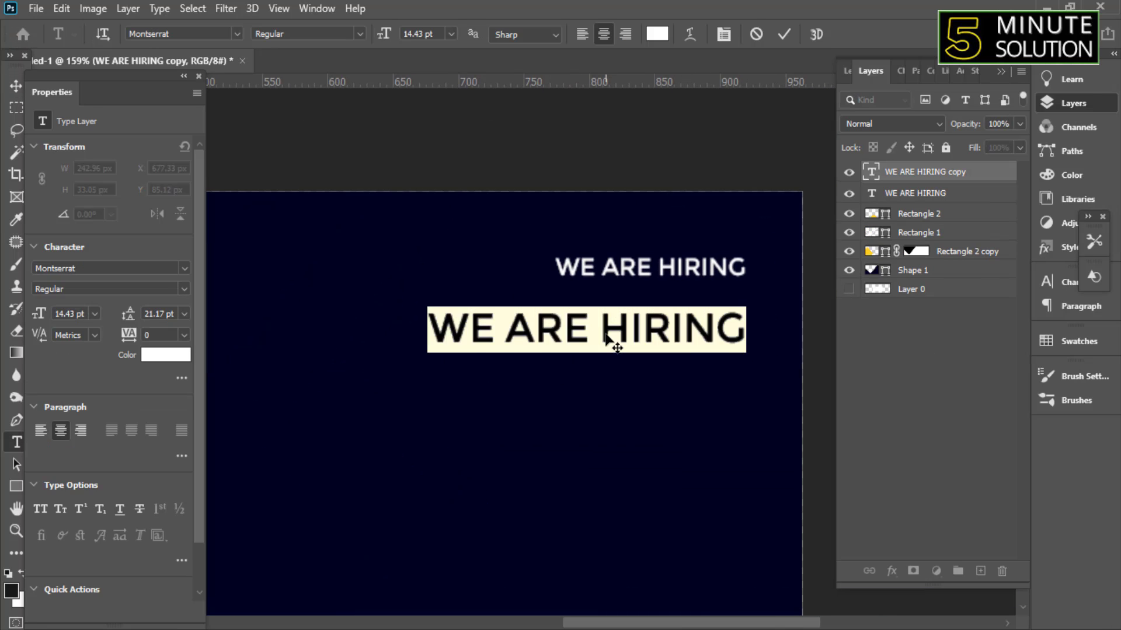
{"action": "type", "text": "mARK"}
{"action": "key", "text": "BackSpace"}
{"action": "key", "text": "BackSpace"}
{"action": "key", "text": "BackSpace"}
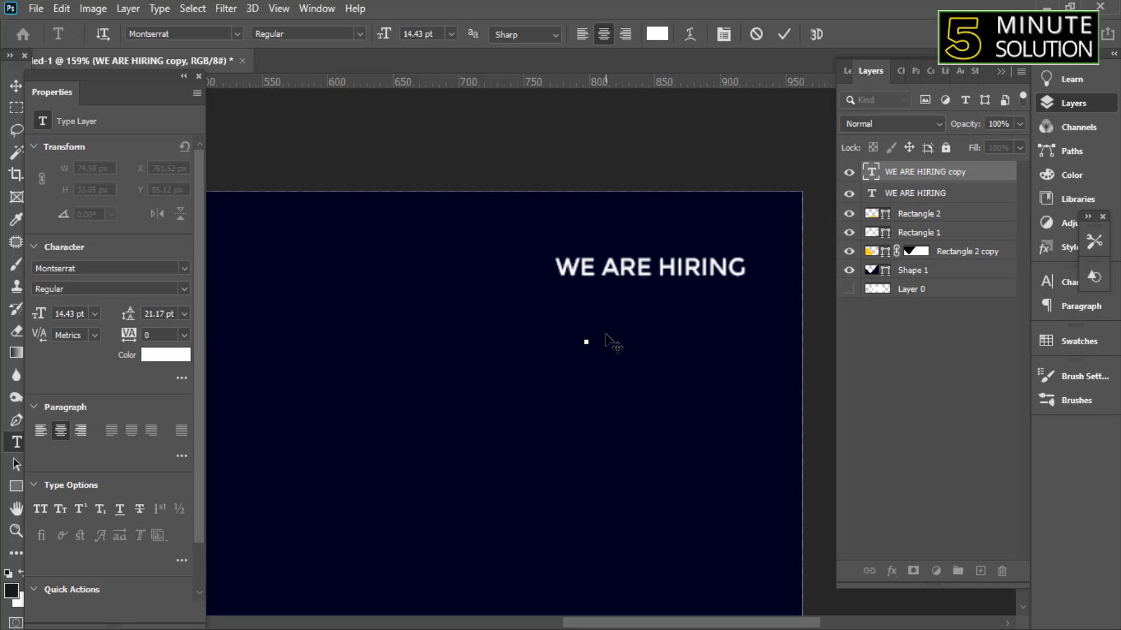
{"action": "type", "text": "Market"}
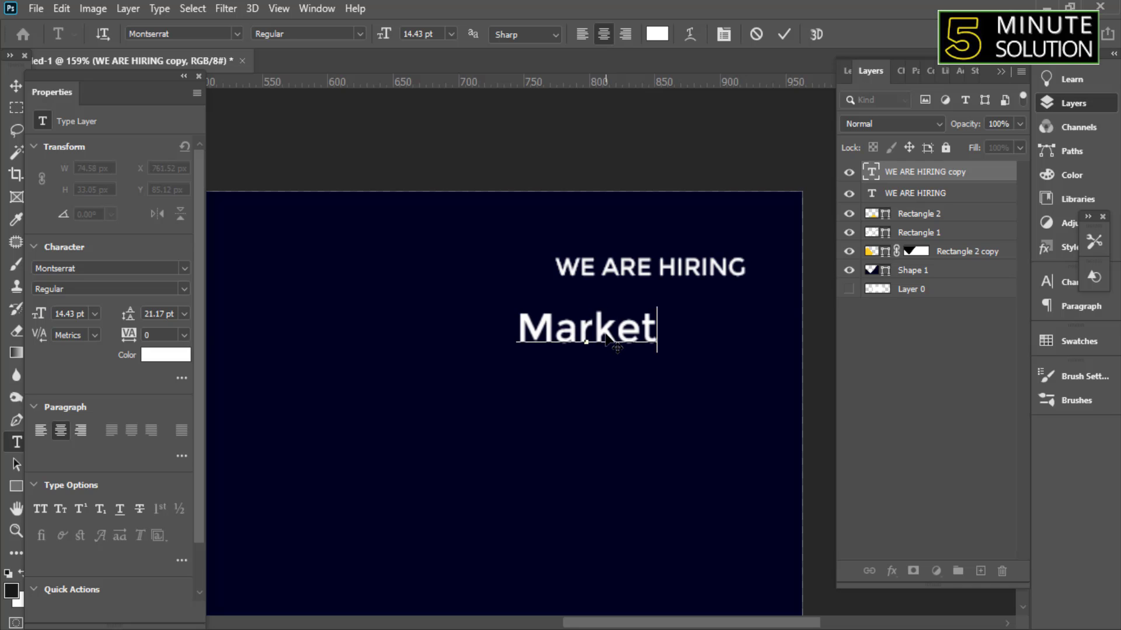
{"action": "type", "text": "ing"}
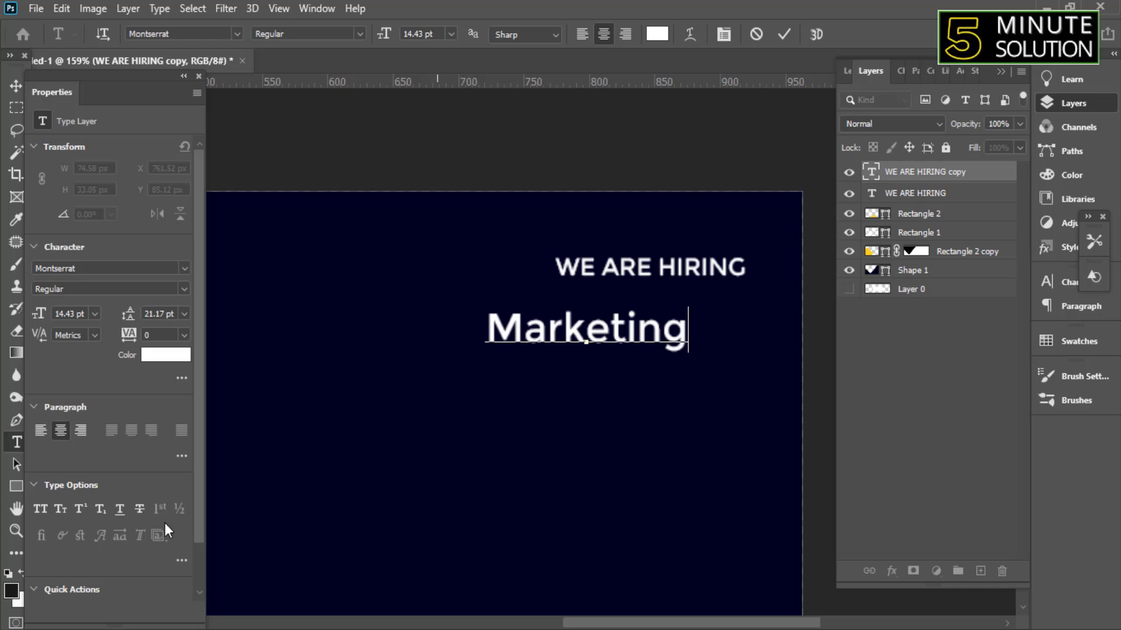
Make MARKETING all caps, enlarge it, set it Bold and align it under the headline
{"action": "left_click", "coordinate": [13, 86]}
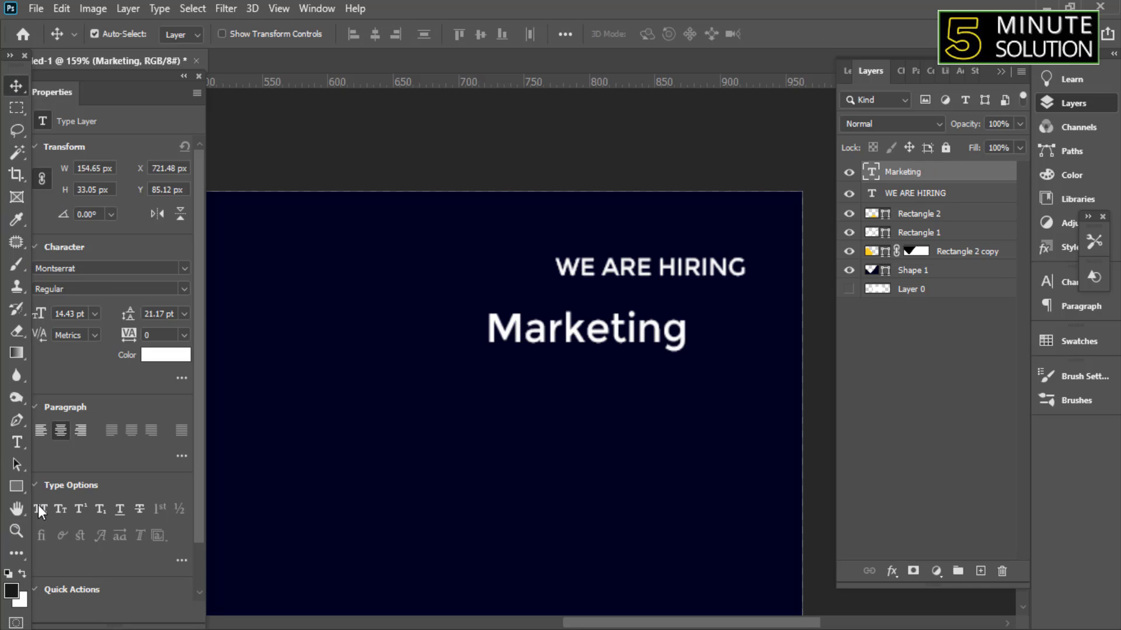
{"action": "key", "text": "ctrl+shift+k"}
{"action": "mouse_move", "coordinate": [713, 325]}
{"action": "left_mouse_down"}
{"action": "mouse_move", "coordinate": [751, 319]}
{"action": "mouse_move", "coordinate": [742, 317]}
{"action": "left_mouse_up"}
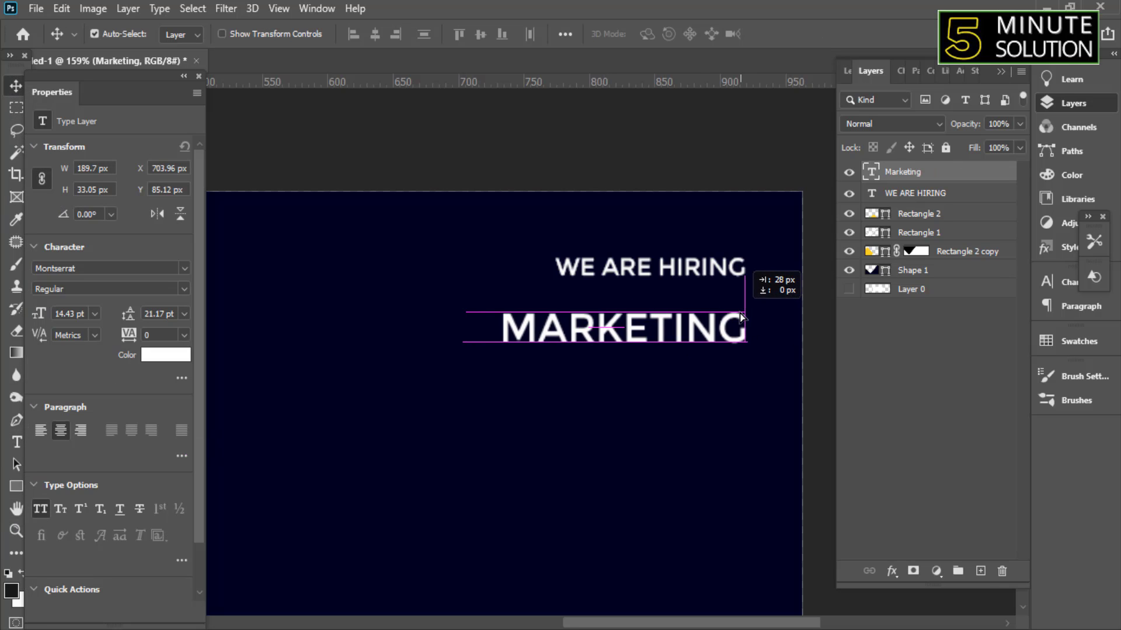
{"action": "key", "text": "ctrl+t"}
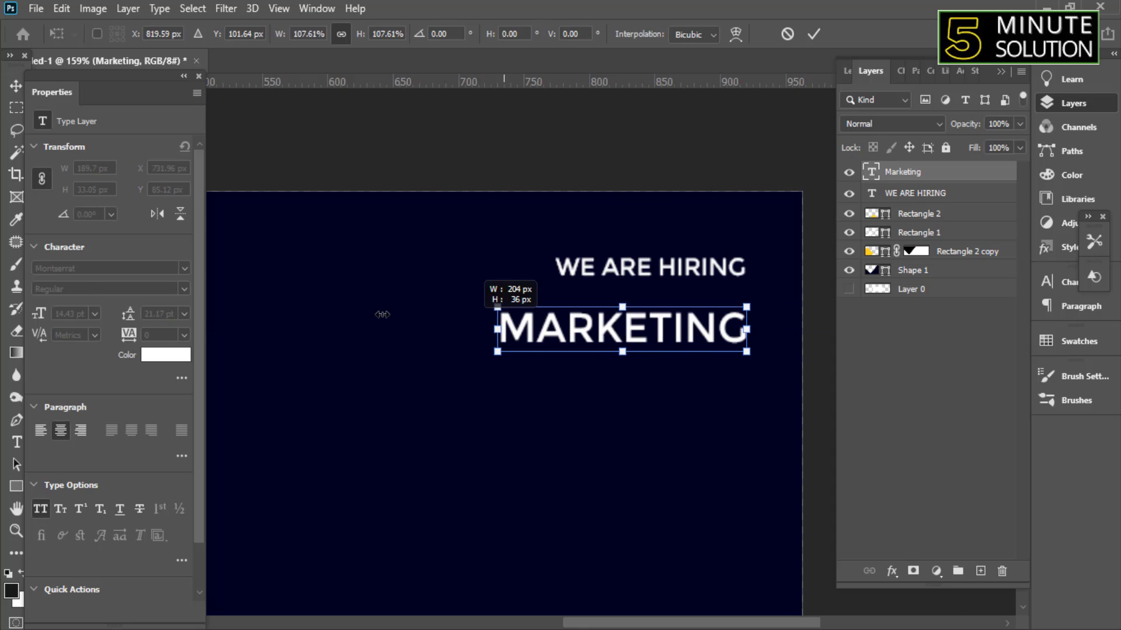
{"action": "mouse_move", "coordinate": [500, 328]}
{"action": "left_mouse_down"}
{"action": "mouse_move", "coordinate": [387, 315]}
{"action": "mouse_move", "coordinate": [402, 315]}
{"action": "left_mouse_up"}
{"action": "key", "text": "Return"}
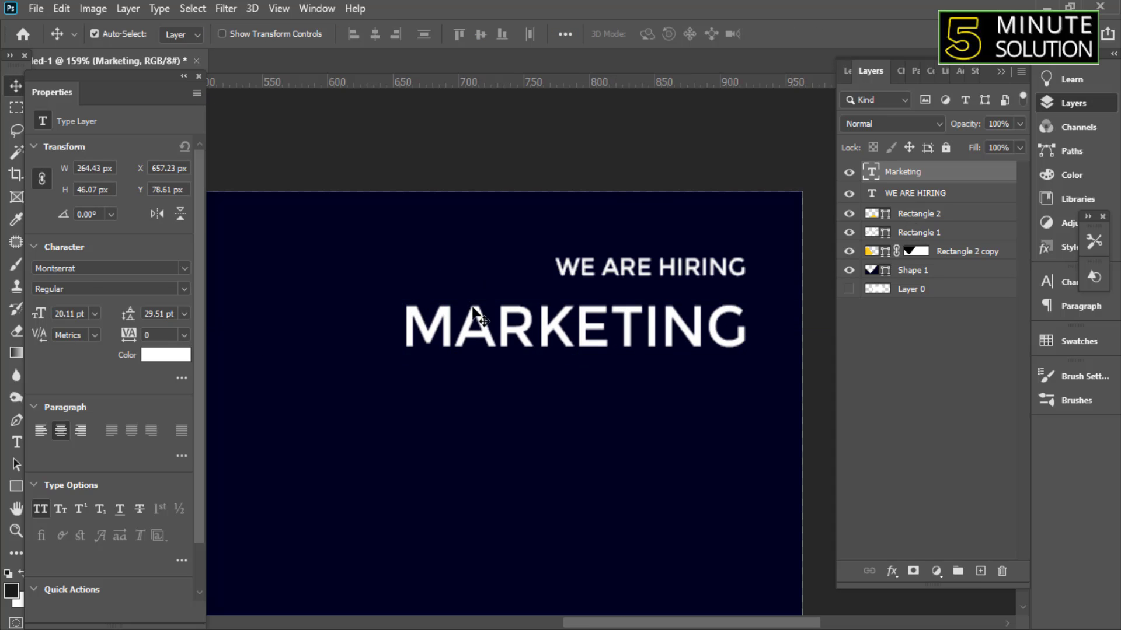
{"action": "left_click", "coordinate": [182, 290]}
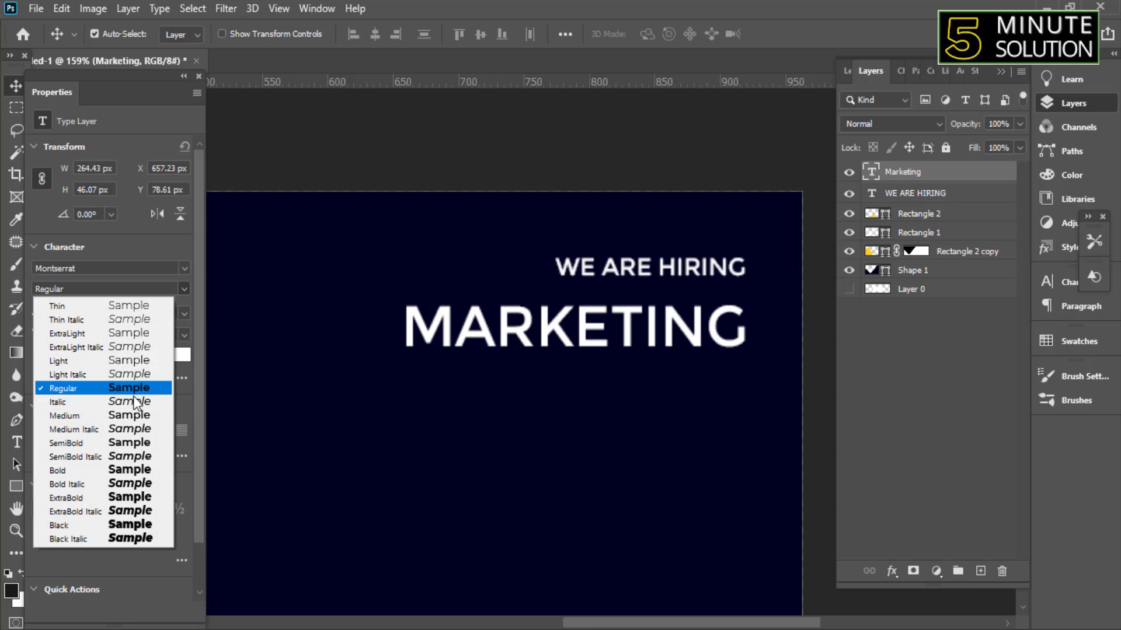
{"action": "left_click", "coordinate": [88, 470]}
{"action": "left_click_drag", "start_coordinate": [725, 321], "coordinate": [721, 311]}
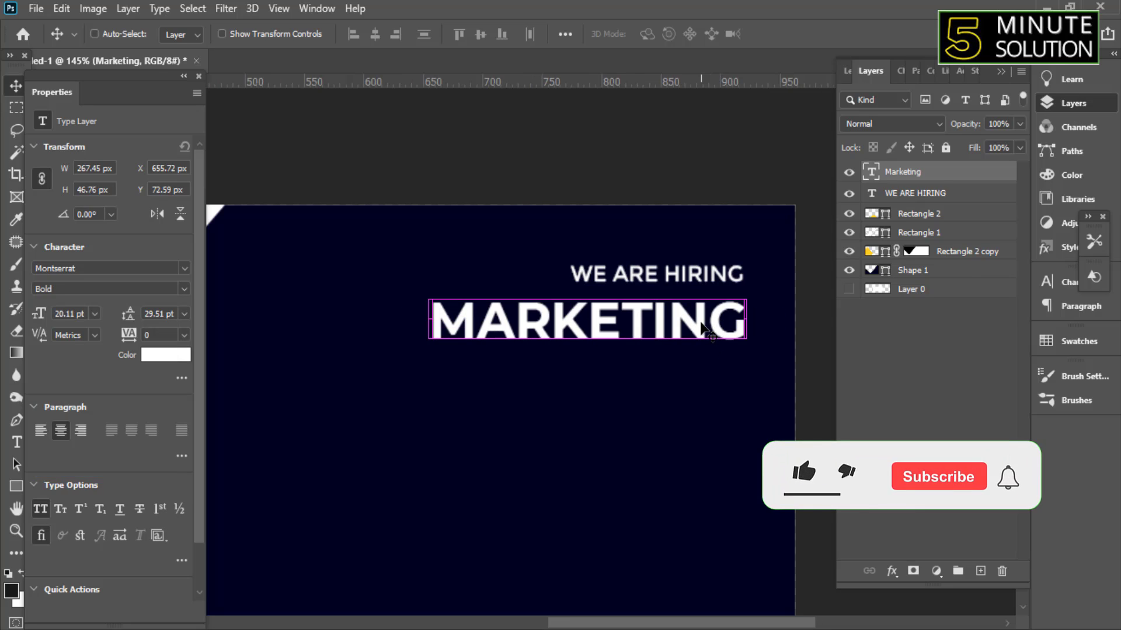
Duplicate MARKETING onto a new line below and retype it as AGENCY
{"action": "left_click_drag", "start_coordinate": [700, 325], "coordinate": [701, 380]}
{"action": "double_click", "coordinate": [700, 380]}
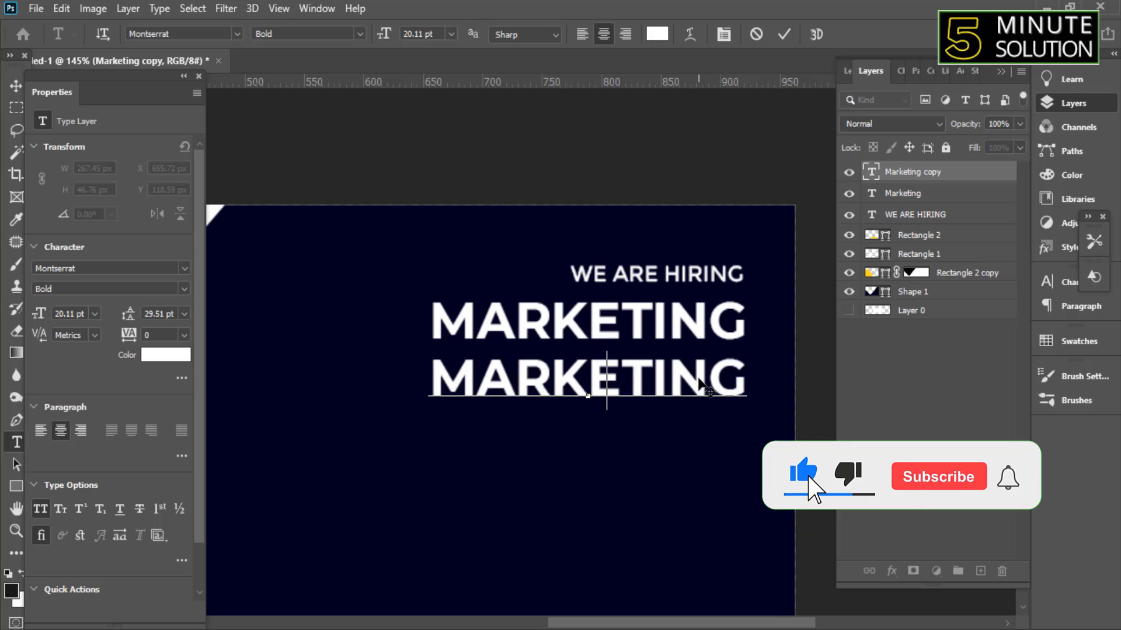
{"action": "type", "text": "AGENCY"}
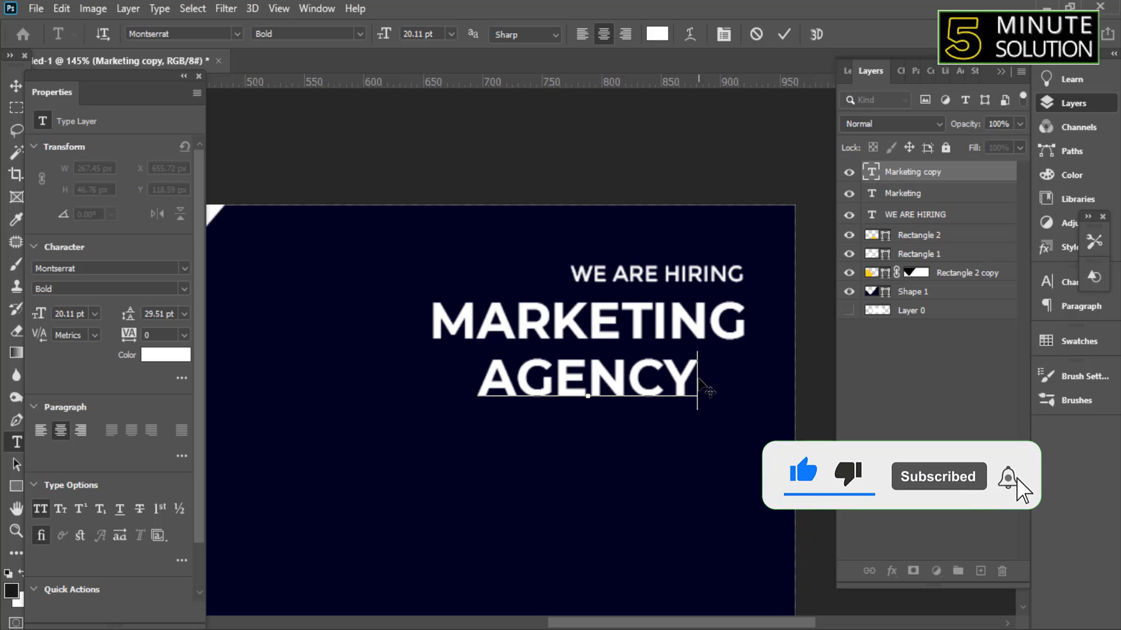
{"action": "left_click", "coordinate": [16, 86]}
Right-align AGENCY under MARKETING and colour it the banner's sampled yellow
{"action": "left_click_drag", "start_coordinate": [661, 374], "coordinate": [708, 369]}
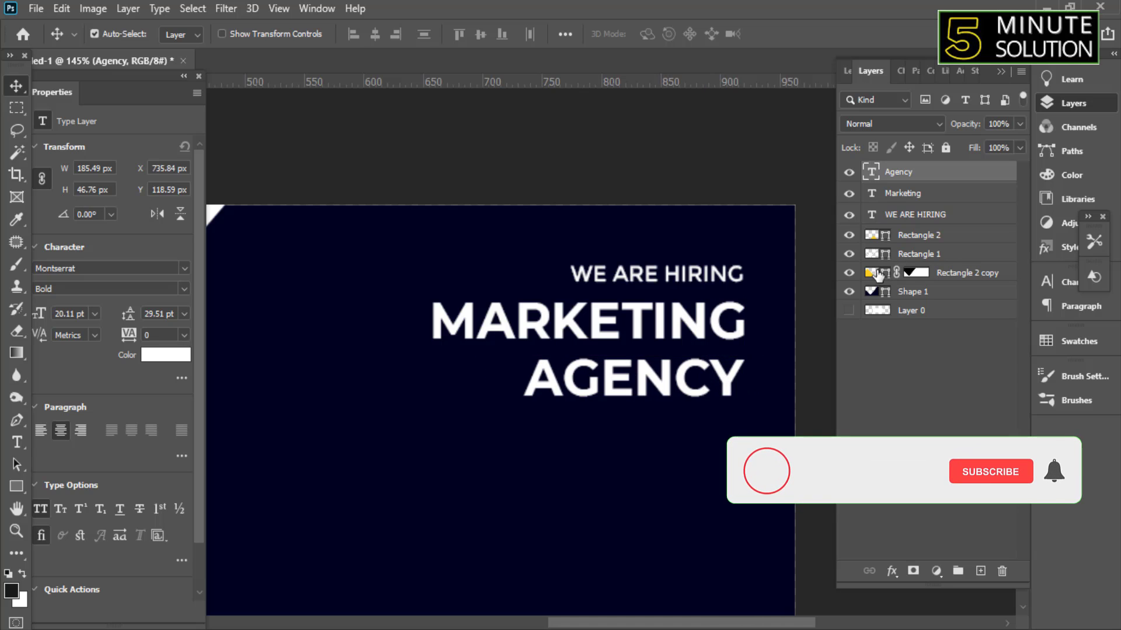
{"action": "left_click", "coordinate": [166, 355]}
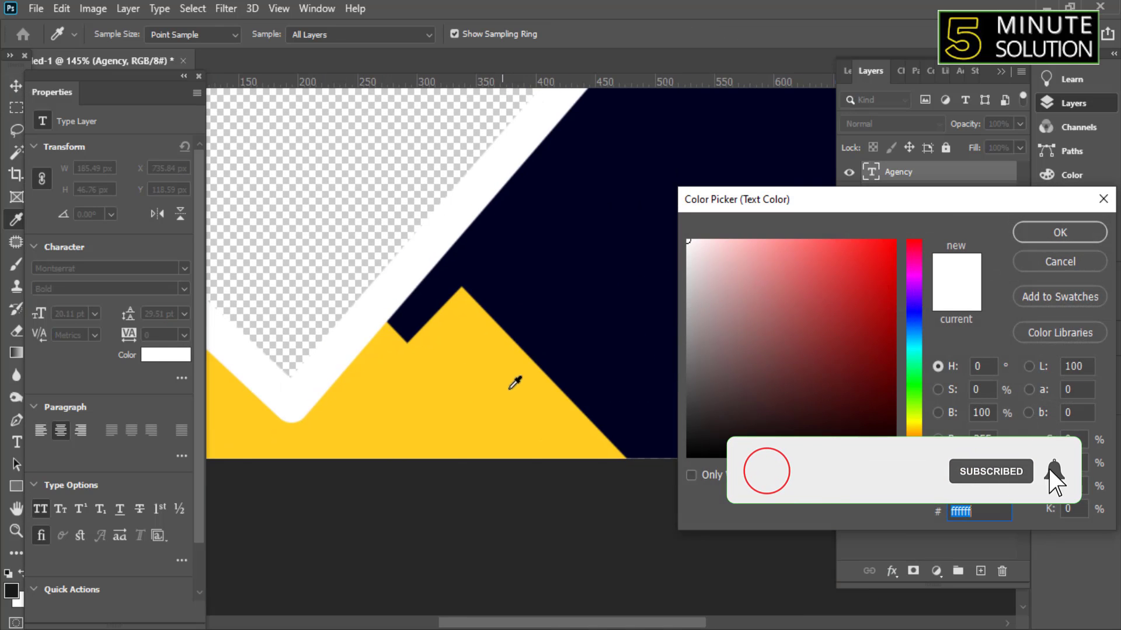
{"action": "left_click", "coordinate": [513, 382]}
{"action": "left_click", "coordinate": [1051, 232]}
Reposition MARKETING and move AGENCY up closer beneath it
{"action": "scroll", "coordinate": [533, 278], "scroll_direction": "up", "scroll_amount": 2}
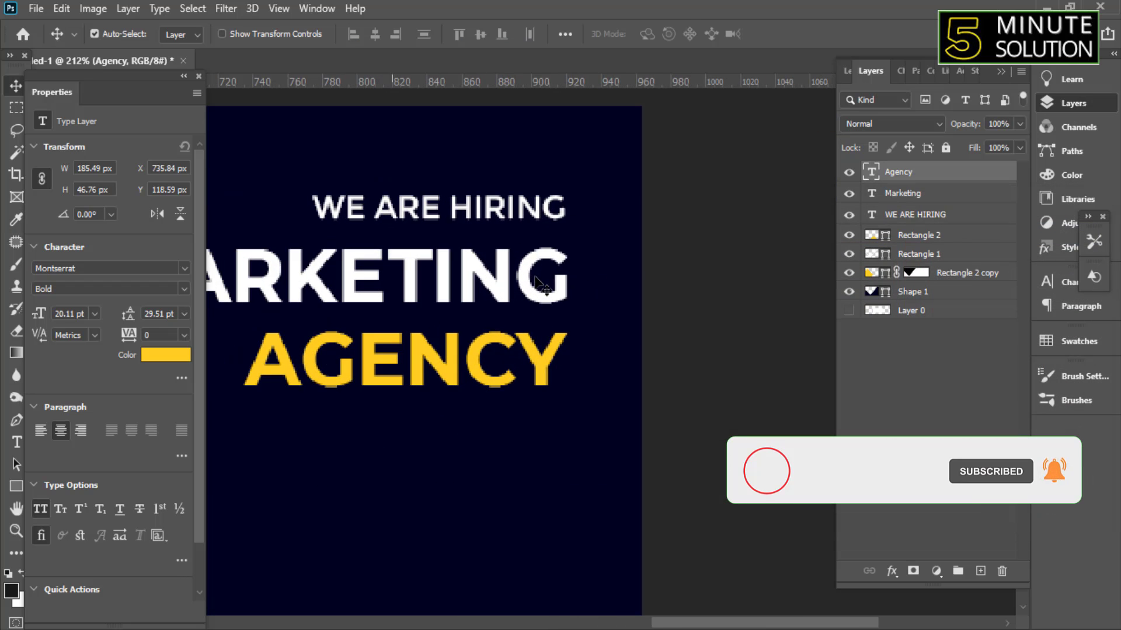
{"action": "left_click", "coordinate": [555, 259]}
{"action": "left_click_drag", "start_coordinate": [558, 250], "coordinate": [560, 239]}
{"action": "left_click_drag", "start_coordinate": [559, 350], "coordinate": [559, 327]}
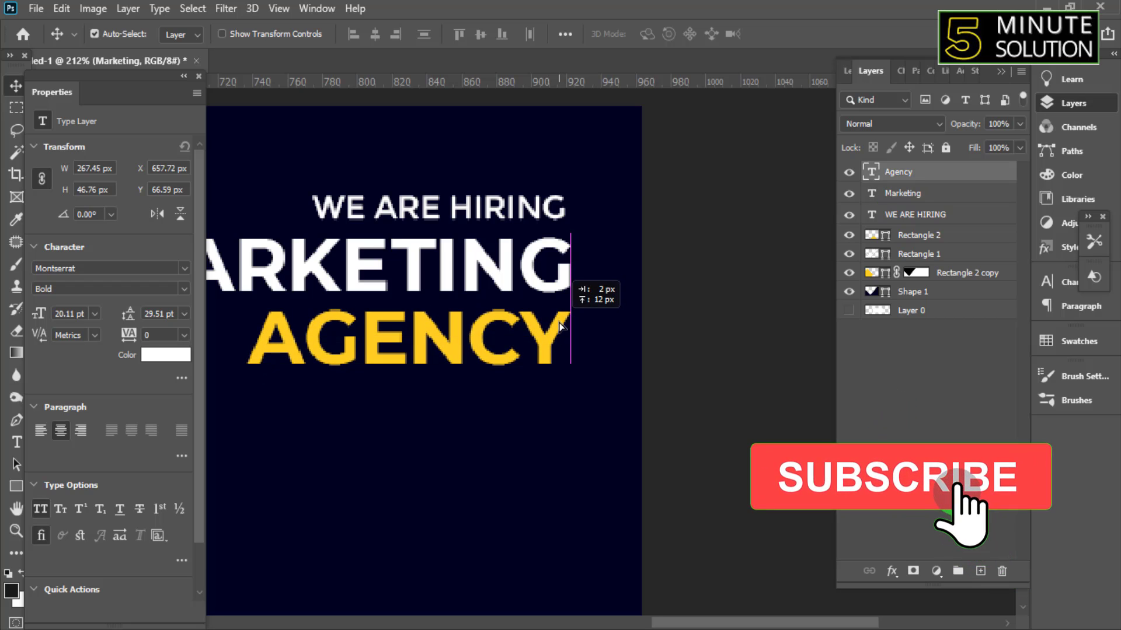
{"action": "scroll", "coordinate": [547, 391], "scroll_direction": "down", "scroll_amount": 2}
{"action": "scroll", "coordinate": [555, 402], "scroll_direction": "down", "scroll_amount": 3}
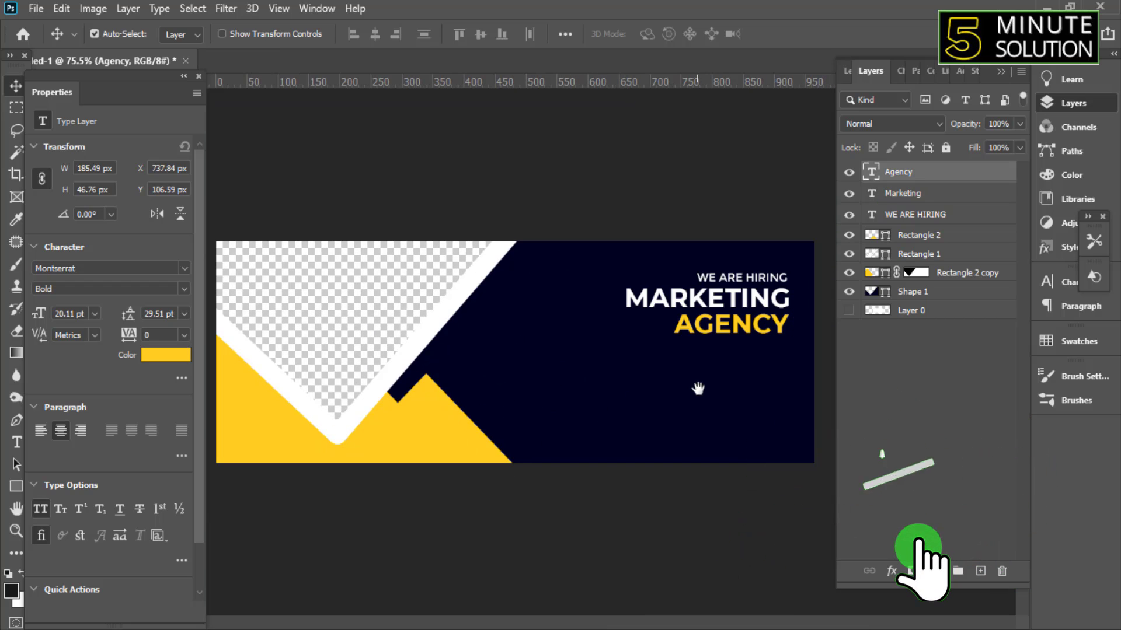
{"action": "scroll", "coordinate": [758, 277], "scroll_direction": "up", "scroll_amount": 5}
Give WE ARE HIRING a Light font weight and nudge the headline block down
{"action": "left_click", "coordinate": [744, 280]}
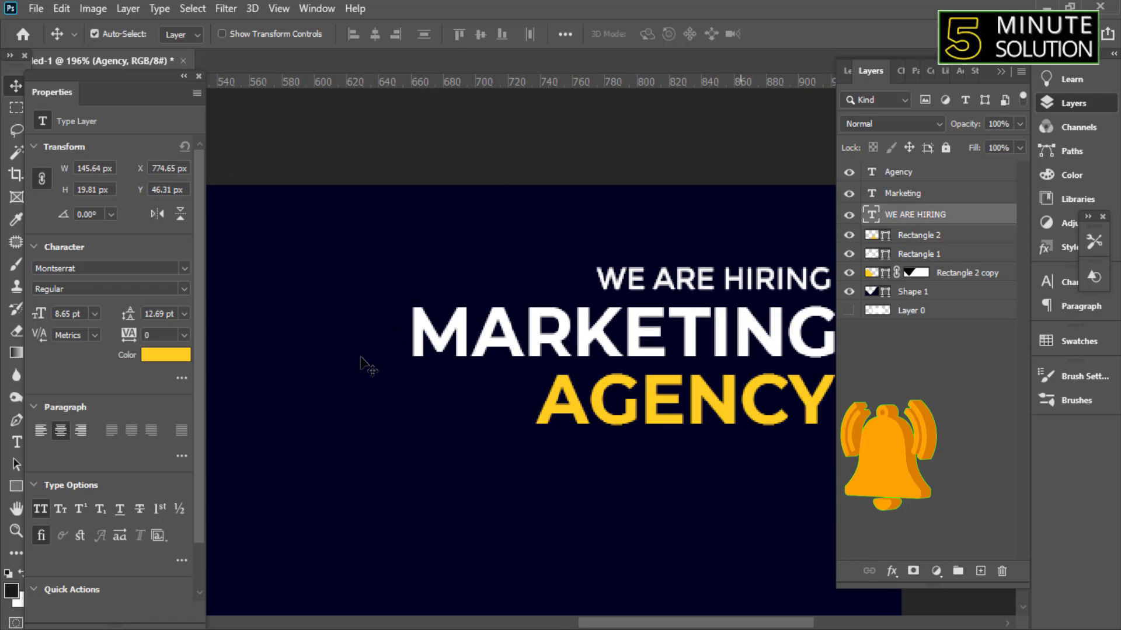
{"action": "left_click", "coordinate": [184, 289]}
{"action": "left_click", "coordinate": [104, 362]}
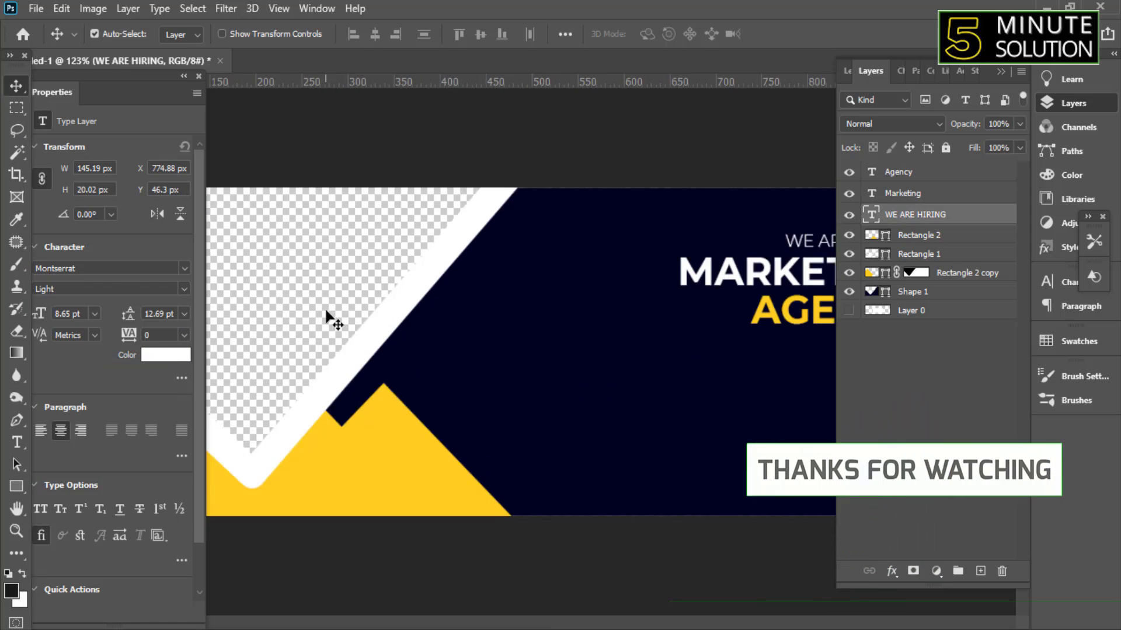
{"action": "scroll", "coordinate": [730, 393], "scroll_direction": "down", "scroll_amount": 2}
{"action": "scroll", "coordinate": [724, 377], "scroll_direction": "down", "scroll_amount": 1}
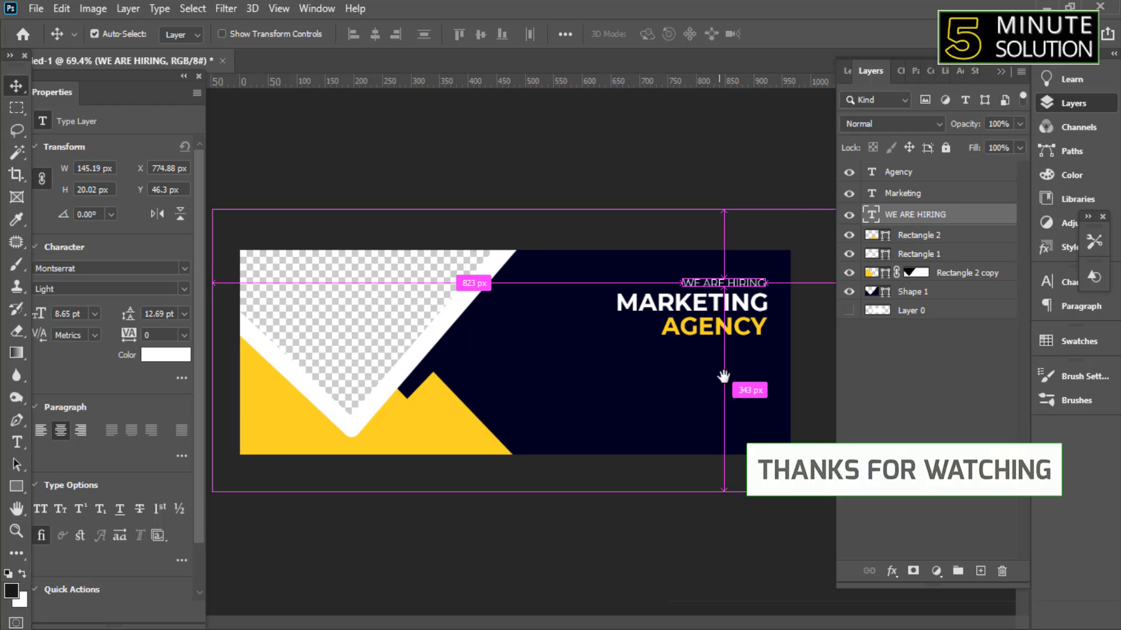
{"action": "scroll", "coordinate": [642, 418], "scroll_direction": "up", "scroll_amount": 4}
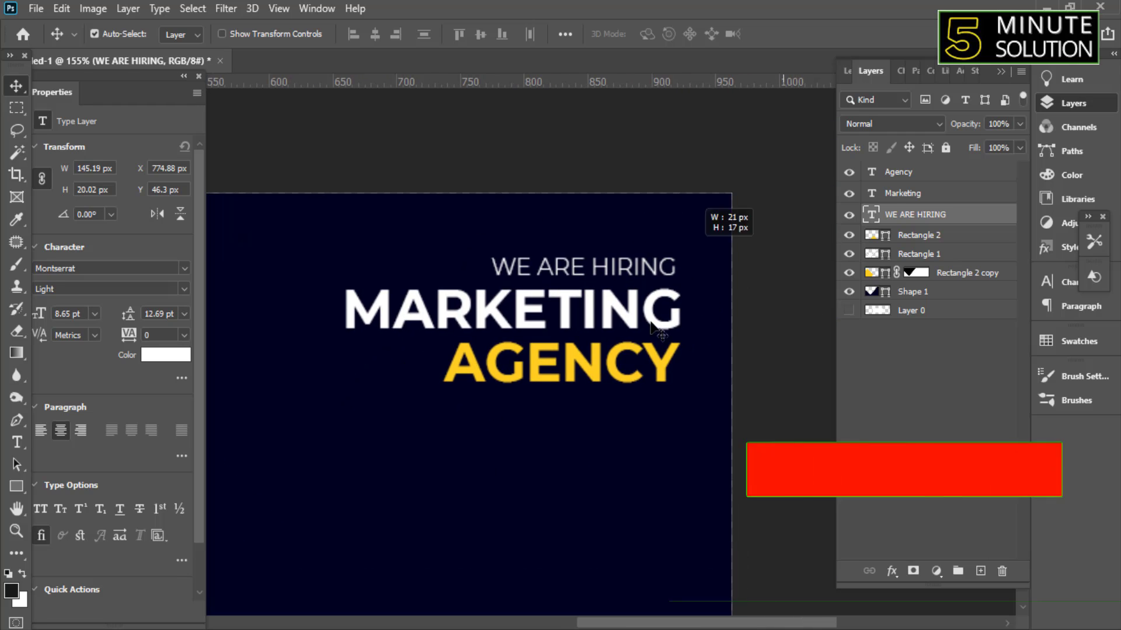
{"action": "left_click_drag", "start_coordinate": [662, 371], "coordinate": [661, 384]}
{"action": "scroll", "coordinate": [660, 384], "scroll_direction": "down", "scroll_amount": 1}
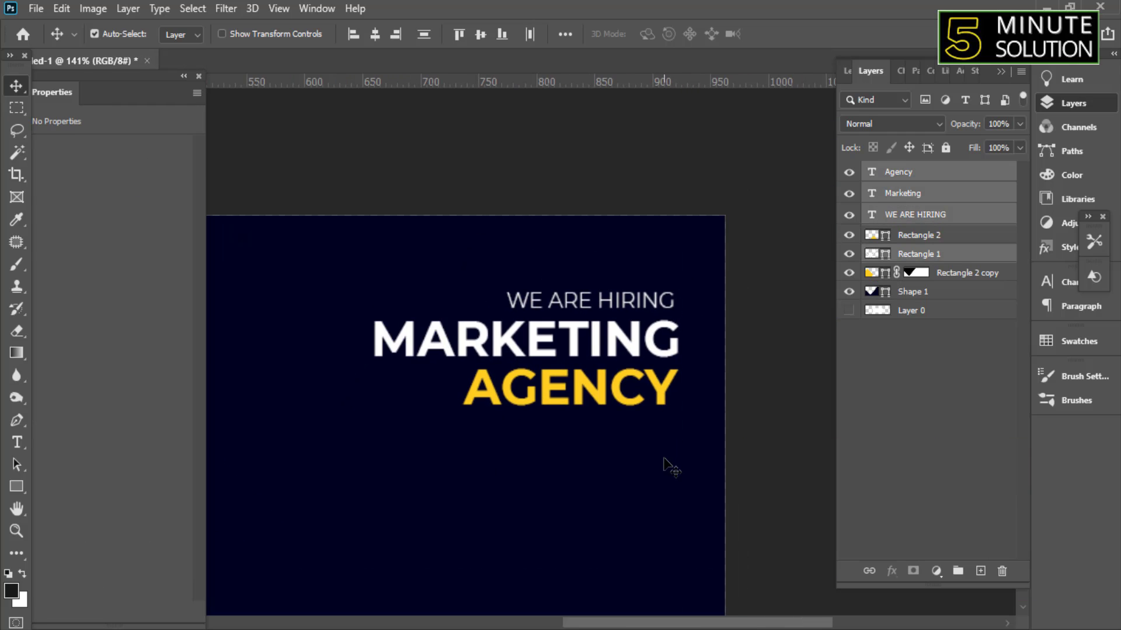
{"action": "left_click_drag", "start_coordinate": [663, 463], "coordinate": [659, 338]}
Draw a thin rectangle bar below AGENCY, deleting a small test rectangle first
{"action": "left_click", "coordinate": [17, 490]}
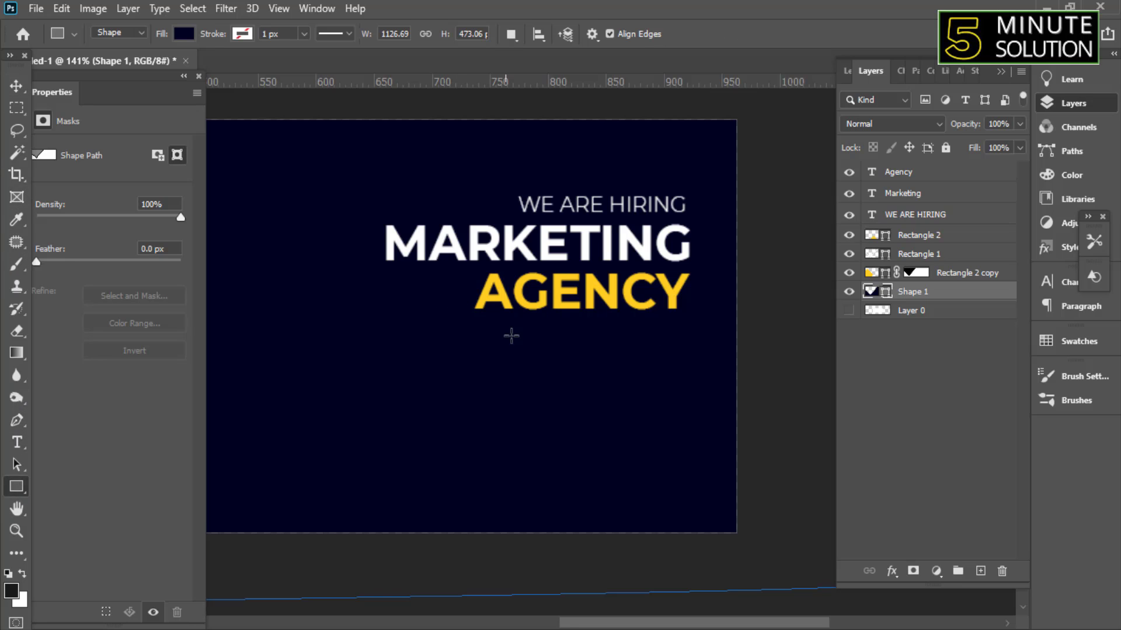
{"action": "left_click_drag", "start_coordinate": [478, 330], "coordinate": [485, 337]}
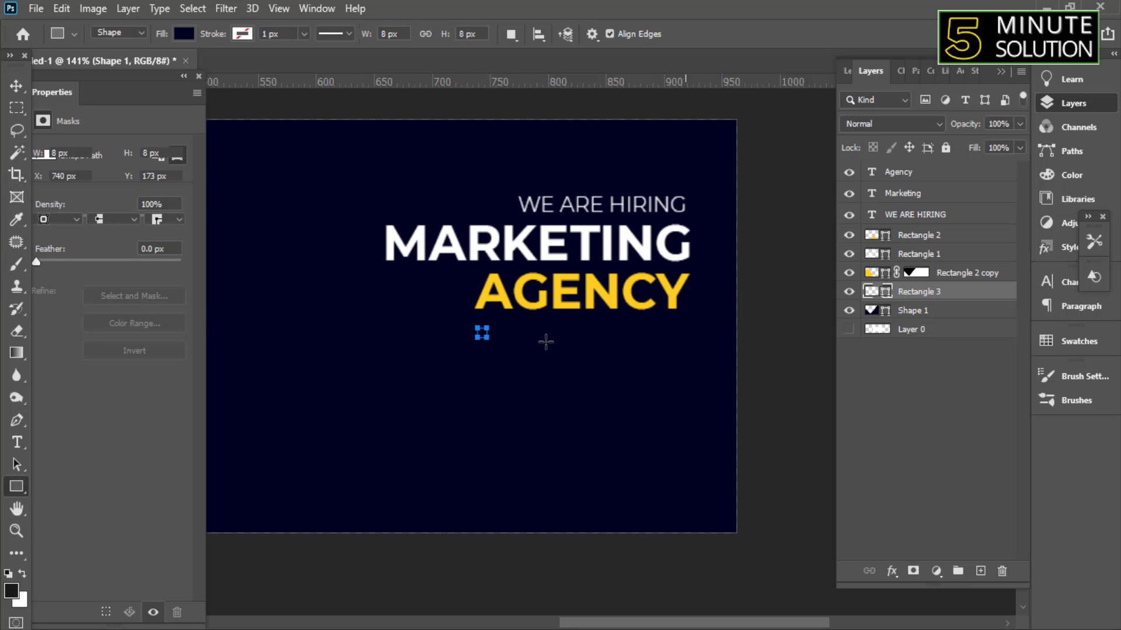
{"action": "left_click", "coordinate": [591, 34]}
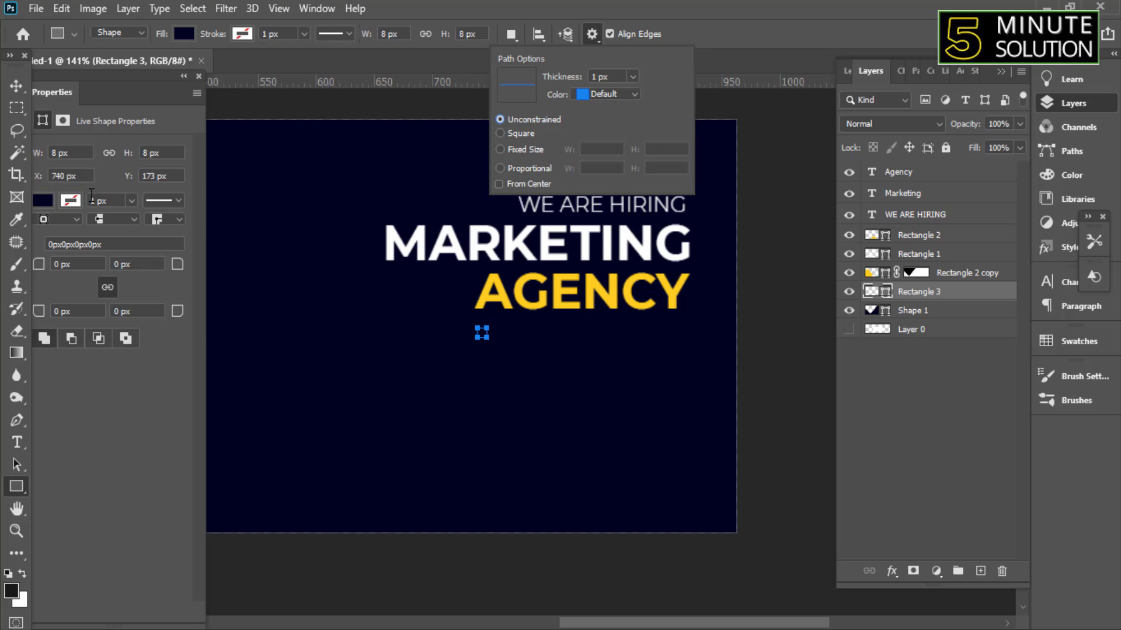
{"action": "left_click", "coordinate": [24, 85]}
{"action": "key", "text": "Delete"}
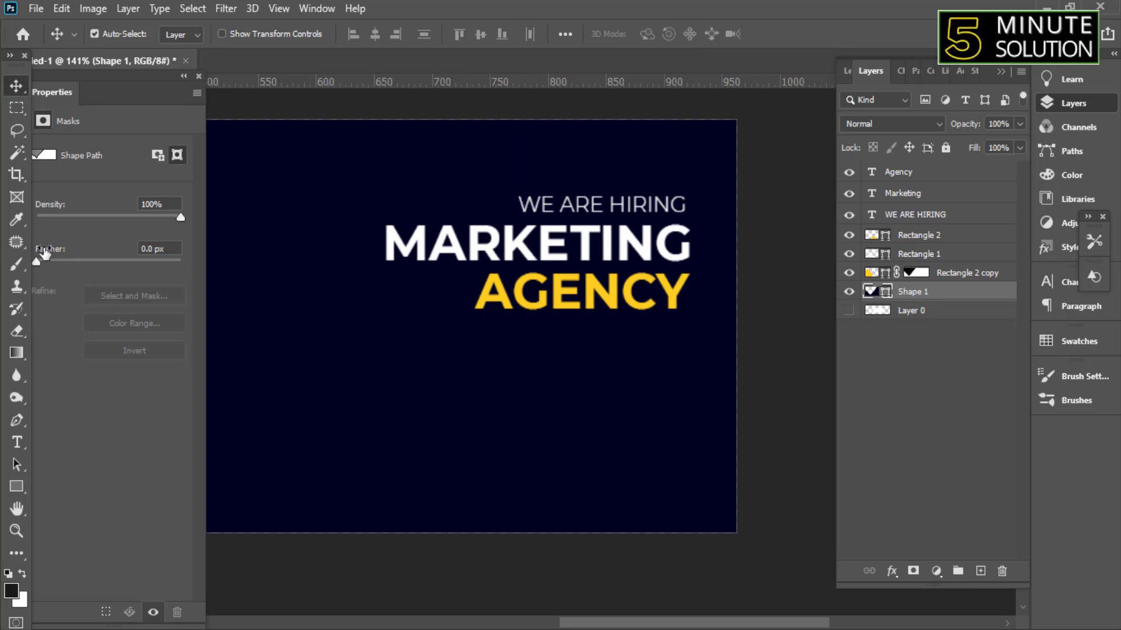
{"action": "left_click_drag", "start_coordinate": [478, 326], "coordinate": [679, 330]}
Fill the bar yellow and slide it to end at AGENCY's right edge
{"action": "left_click", "coordinate": [44, 201]}
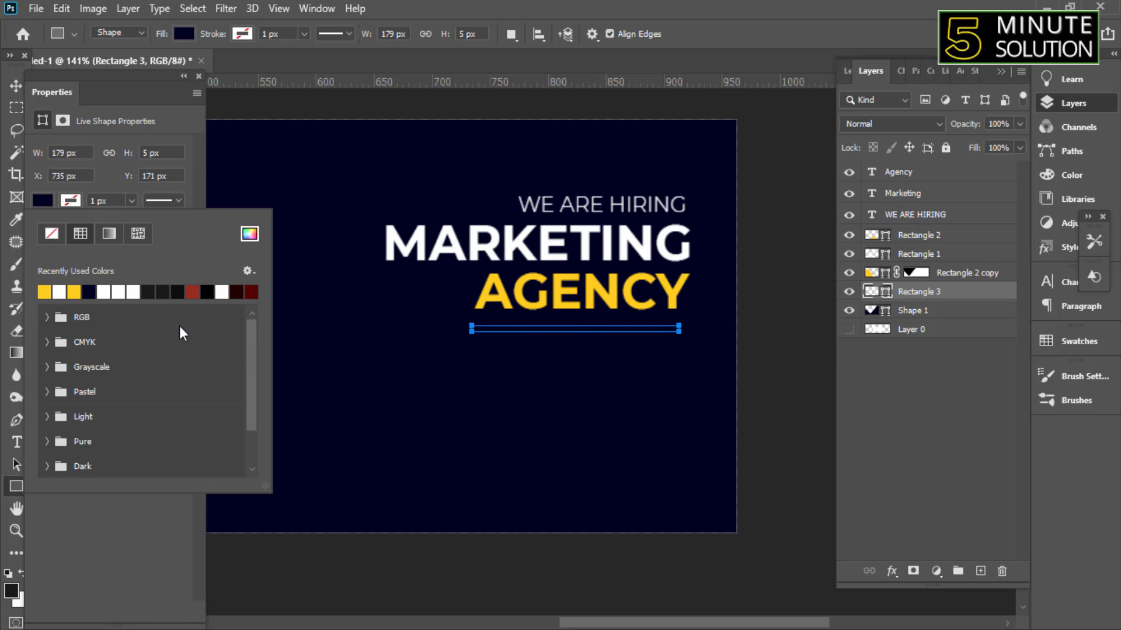
{"action": "left_click", "coordinate": [44, 292]}
{"action": "key", "text": "Return"}
{"action": "key", "text": "v"}
{"action": "scroll", "coordinate": [664, 338], "scroll_direction": "up", "scroll_amount": 3}
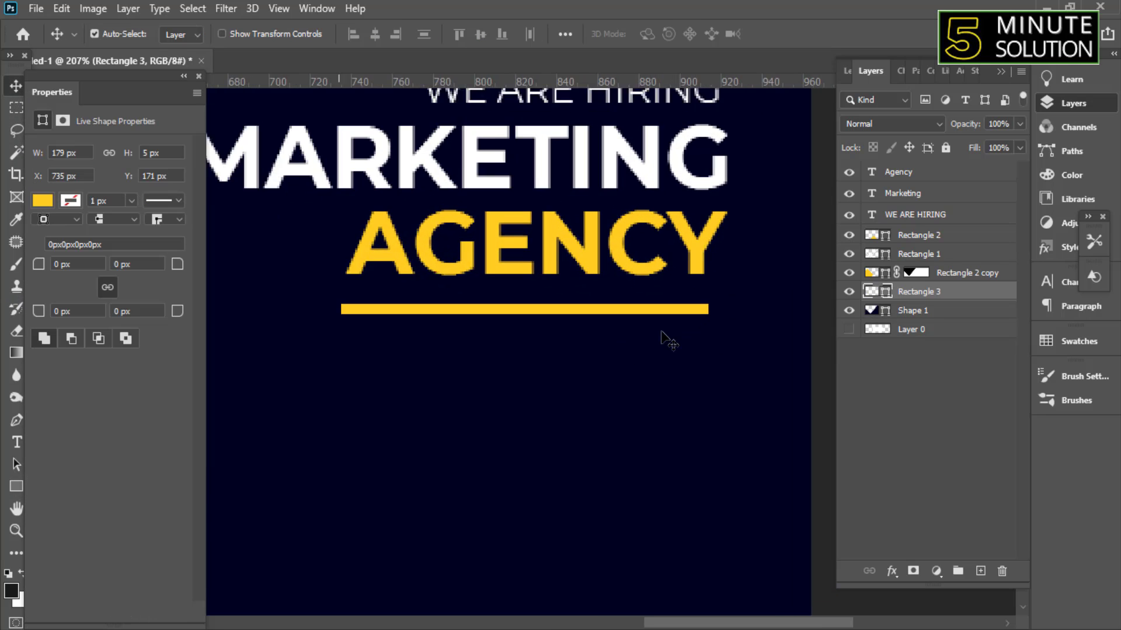
{"action": "left_click_drag", "start_coordinate": [690, 309], "coordinate": [708, 309]}
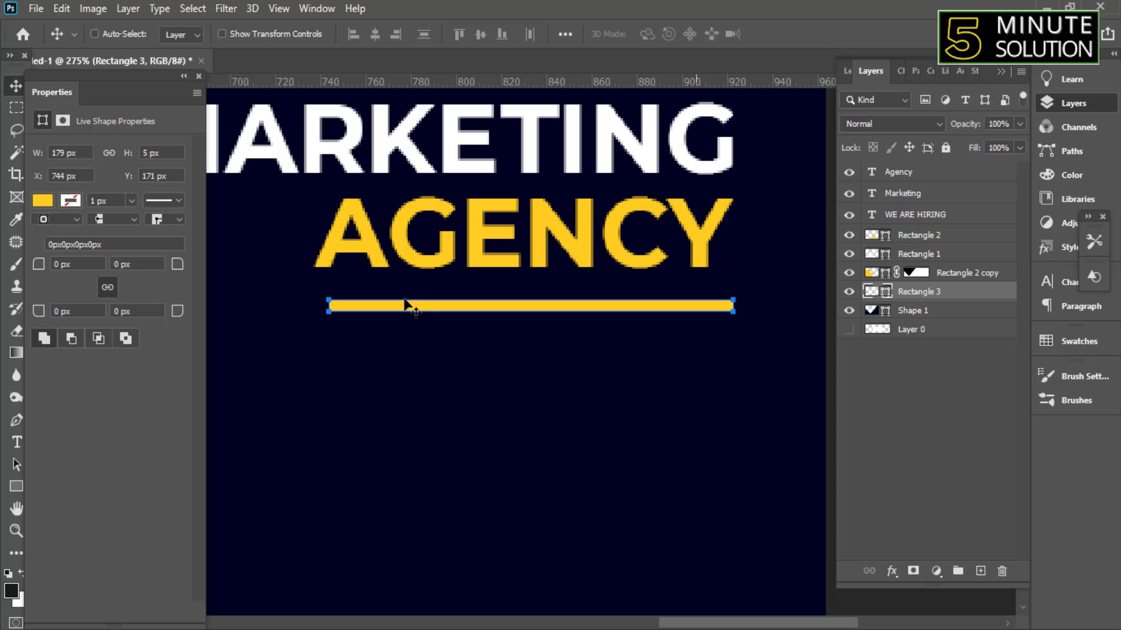
Resize the yellow bar to span AGENCY's full width at about 2 px tall
{"action": "key", "text": "ctrl+t"}
{"action": "left_click_drag", "start_coordinate": [325, 305], "coordinate": [310, 305]}
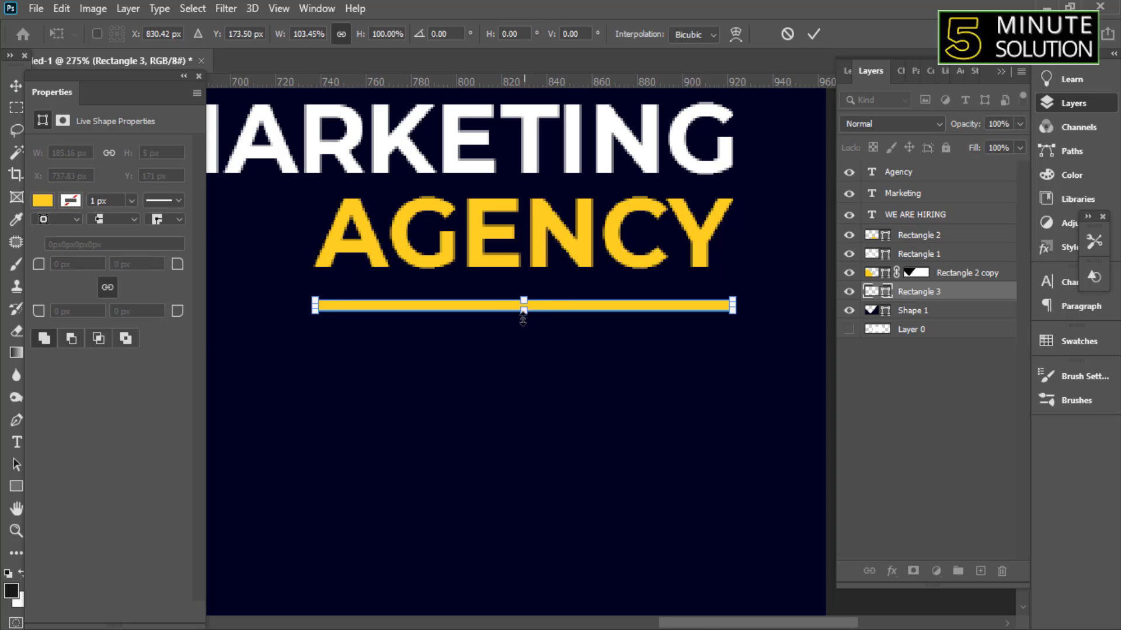
{"action": "scroll", "coordinate": [601, 310], "scroll_direction": "up", "scroll_amount": 5}
{"action": "scroll", "coordinate": [802, 367], "scroll_direction": "up", "scroll_amount": 3}
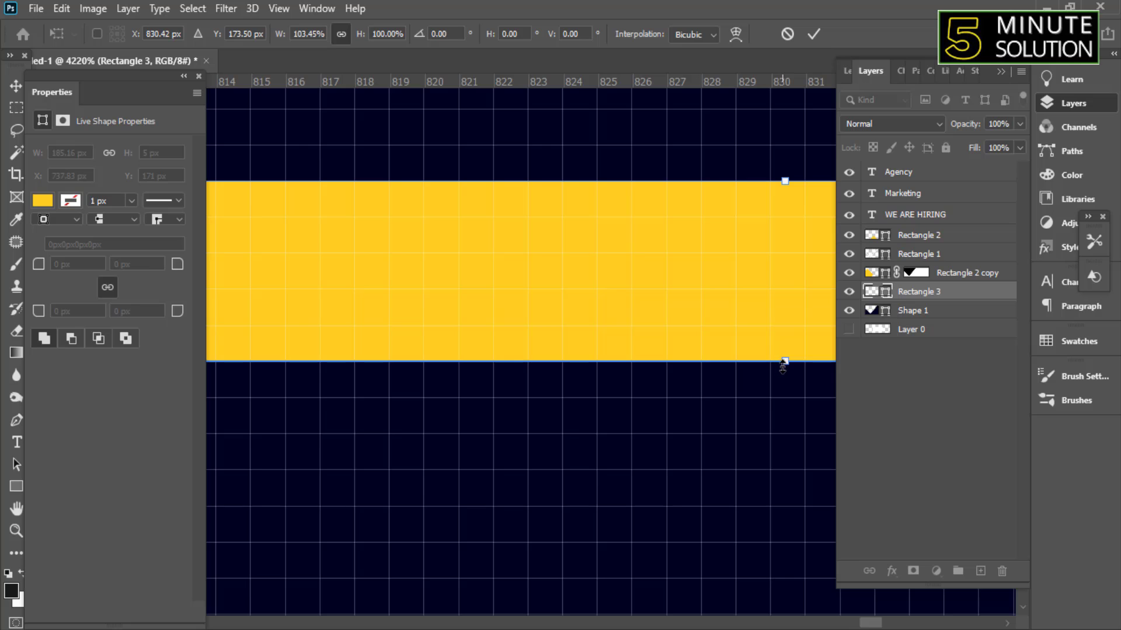
{"action": "left_click_drag", "start_coordinate": [783, 362], "coordinate": [783, 252]}
{"action": "key", "text": "Return"}
{"action": "scroll", "coordinate": [801, 263], "scroll_direction": "down", "scroll_amount": 3}
{"action": "scroll", "coordinate": [736, 362], "scroll_direction": "down", "scroll_amount": 6}
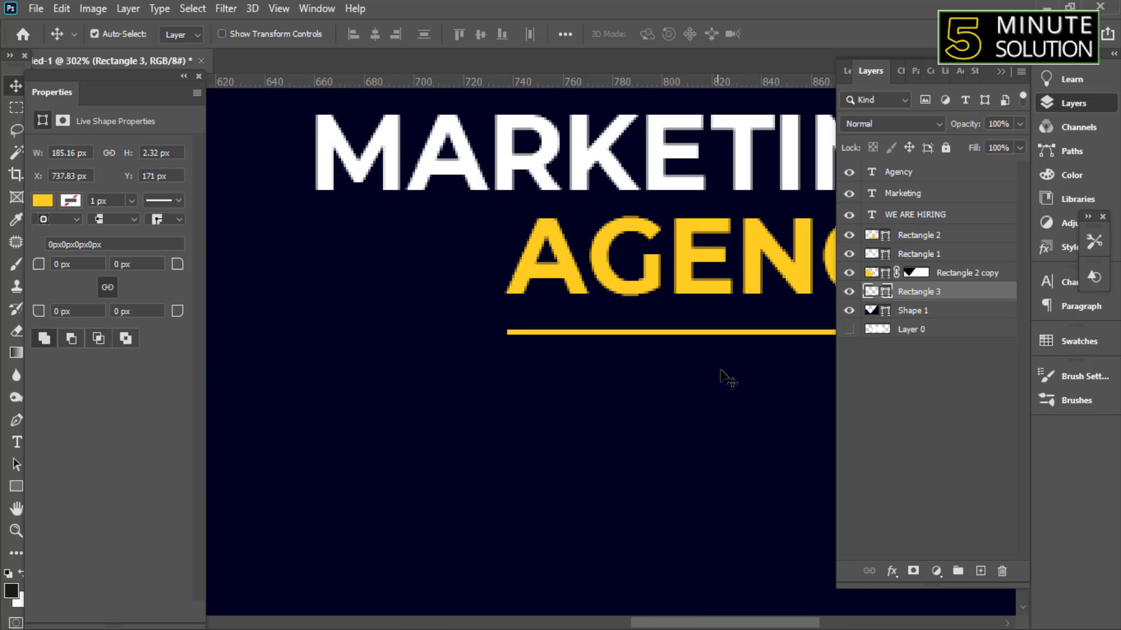
{"action": "scroll", "coordinate": [724, 376], "scroll_direction": "down", "scroll_amount": 5}
{"action": "scroll", "coordinate": [722, 365], "scroll_direction": "down", "scroll_amount": 3}
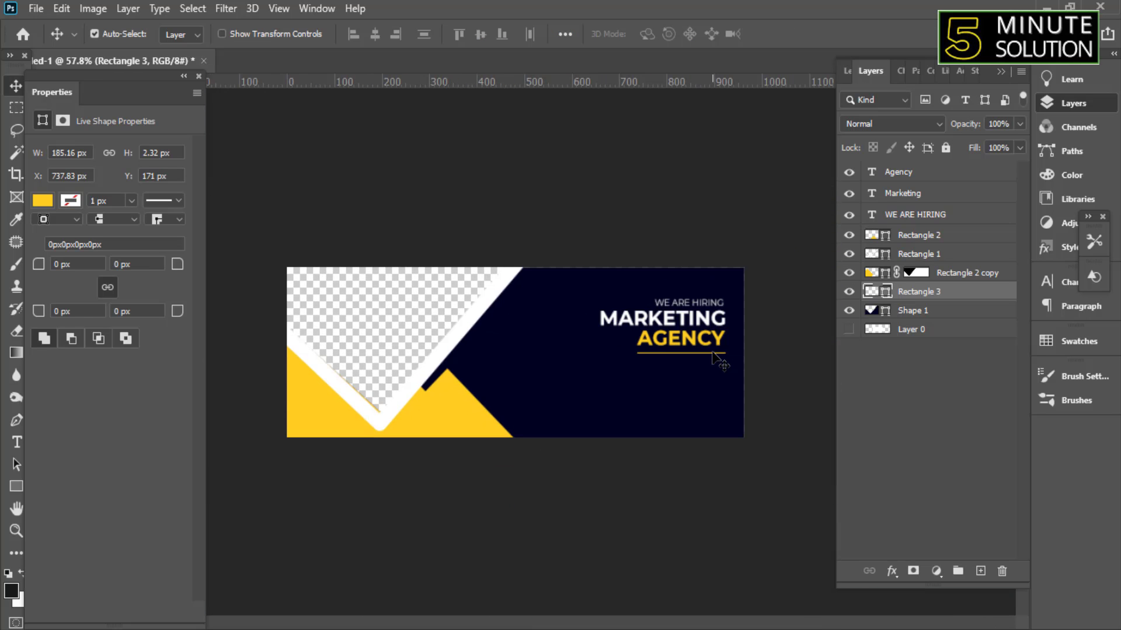
{"action": "scroll", "coordinate": [661, 451], "scroll_direction": "up", "scroll_amount": 5}
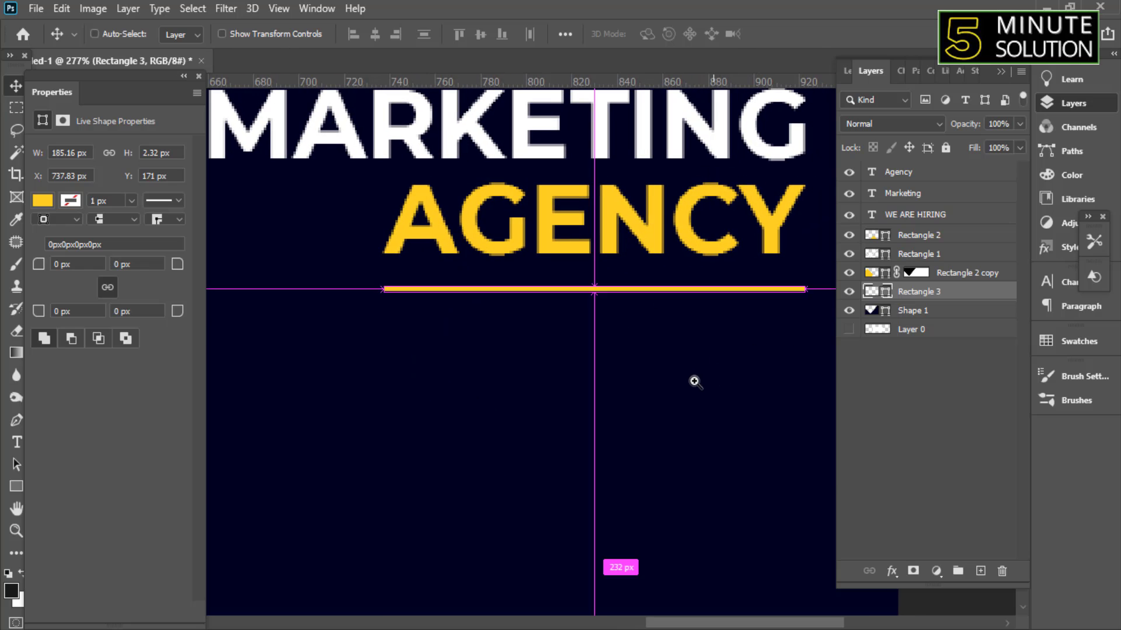
{"action": "scroll", "coordinate": [669, 383], "scroll_direction": "down", "scroll_amount": 2}
{"action": "scroll", "coordinate": [671, 379], "scroll_direction": "down", "scroll_amount": 3}
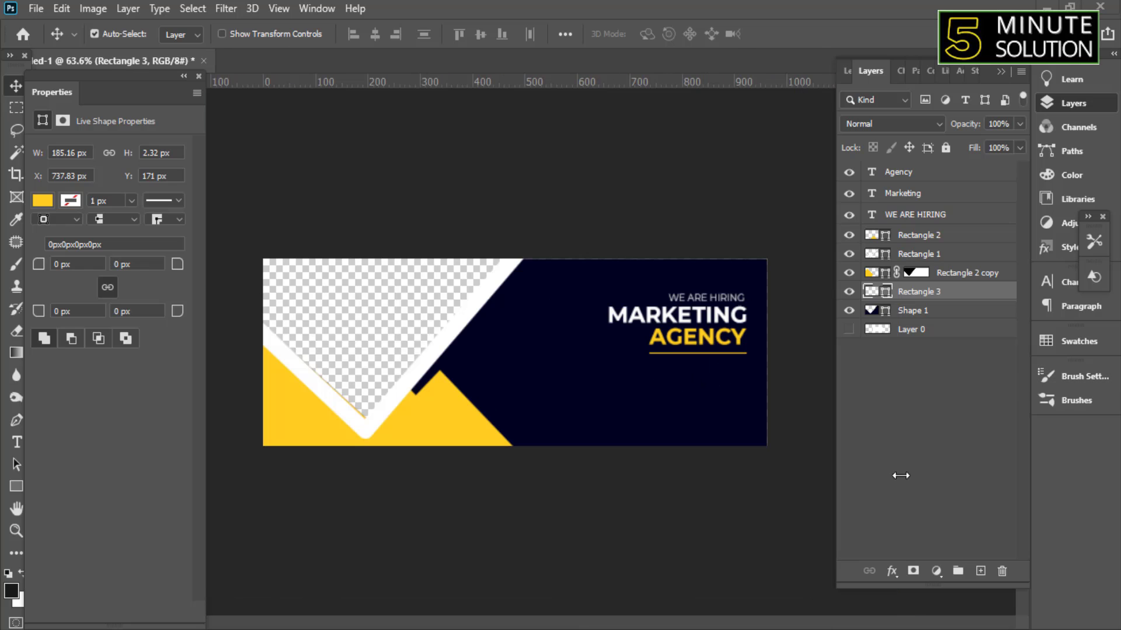
{"action": "scroll", "coordinate": [649, 387], "scroll_direction": "up", "scroll_amount": 1}
Add a Lorem Ipsum text line to the banner and colour it #ffffff
{"action": "key", "text": "t"}
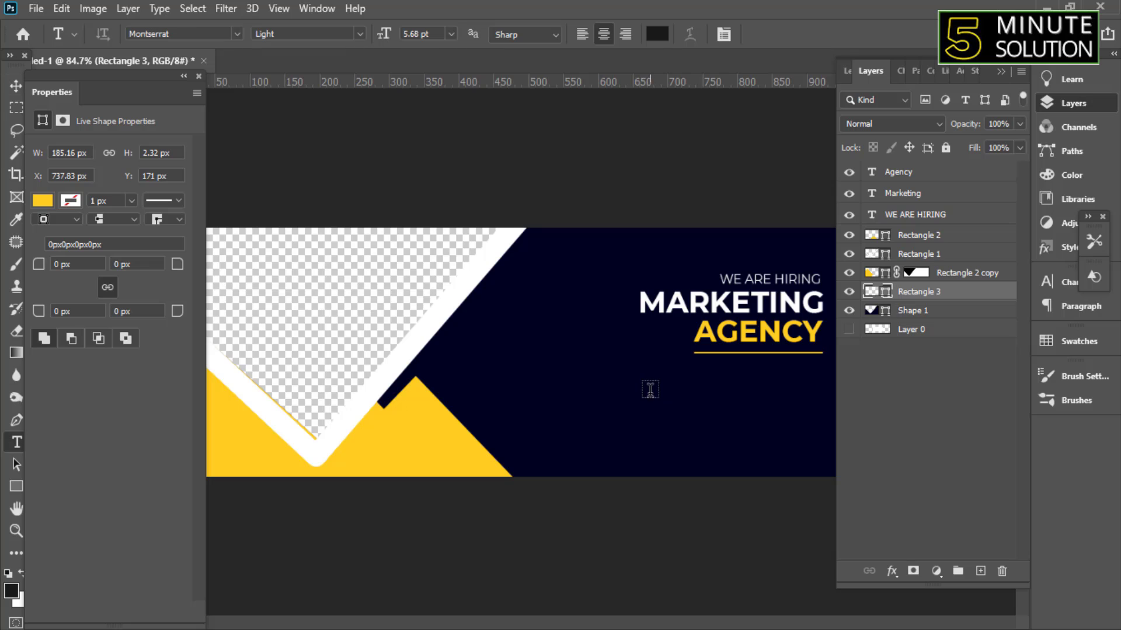
{"action": "left_click", "coordinate": [650, 392]}
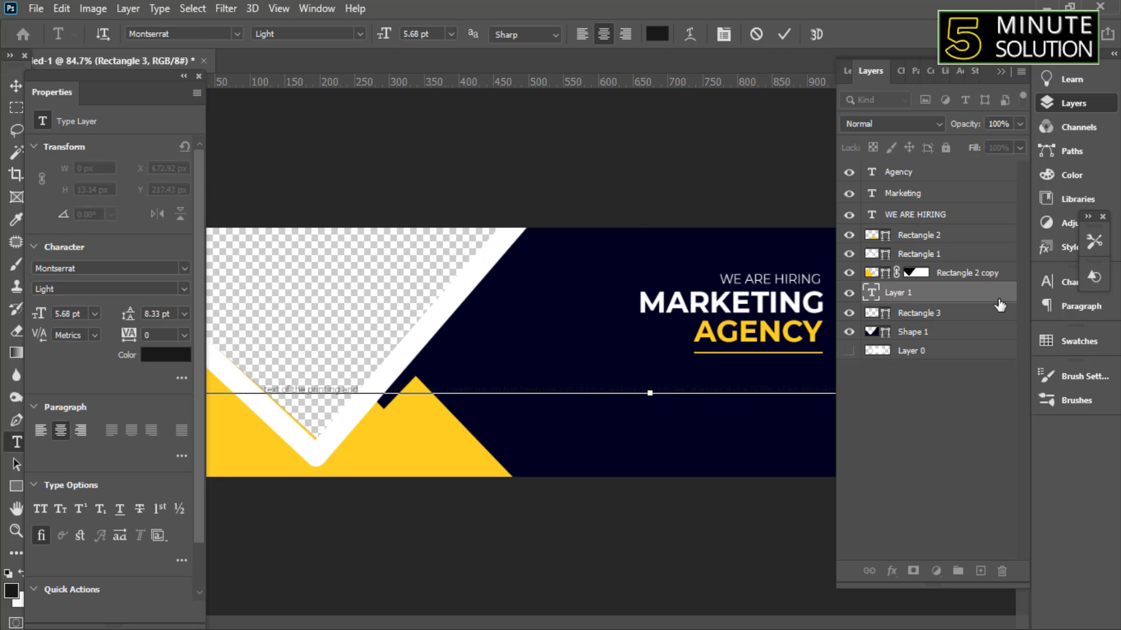
{"action": "left_click", "coordinate": [16, 220]}
{"action": "left_click", "coordinate": [166, 354]}
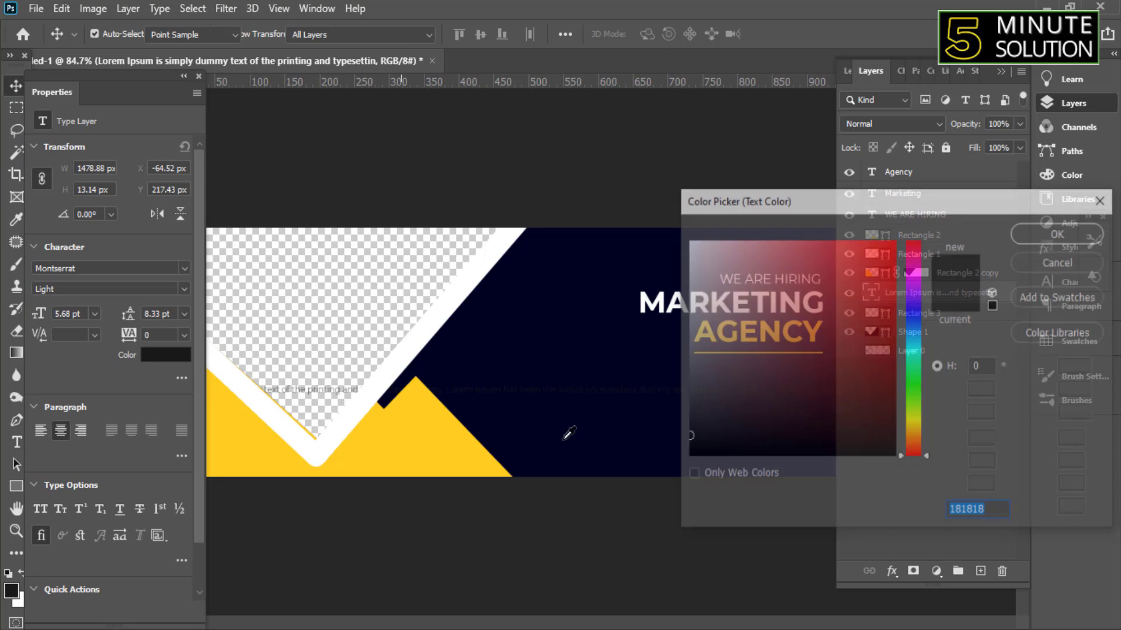
{"action": "type", "text": "ffffff"}
{"action": "key", "text": "Return"}
Move the Lorem Ipsum line up under the headline and shift it right
{"action": "key", "text": "ctrl+0"}
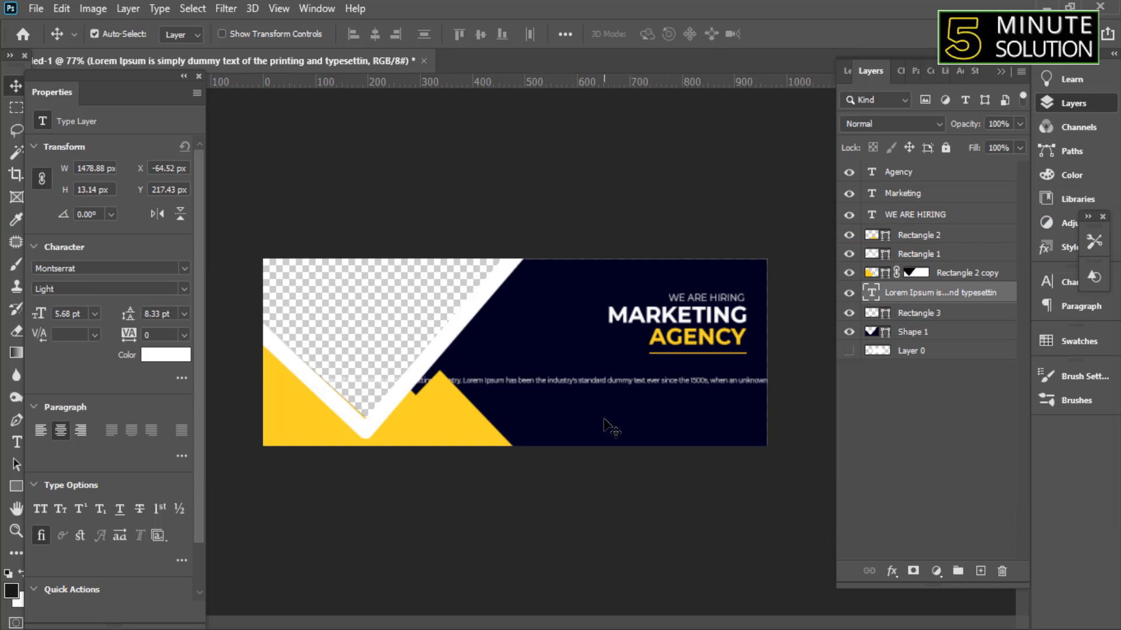
{"action": "left_click_drag", "start_coordinate": [629, 381], "coordinate": [650, 372]}
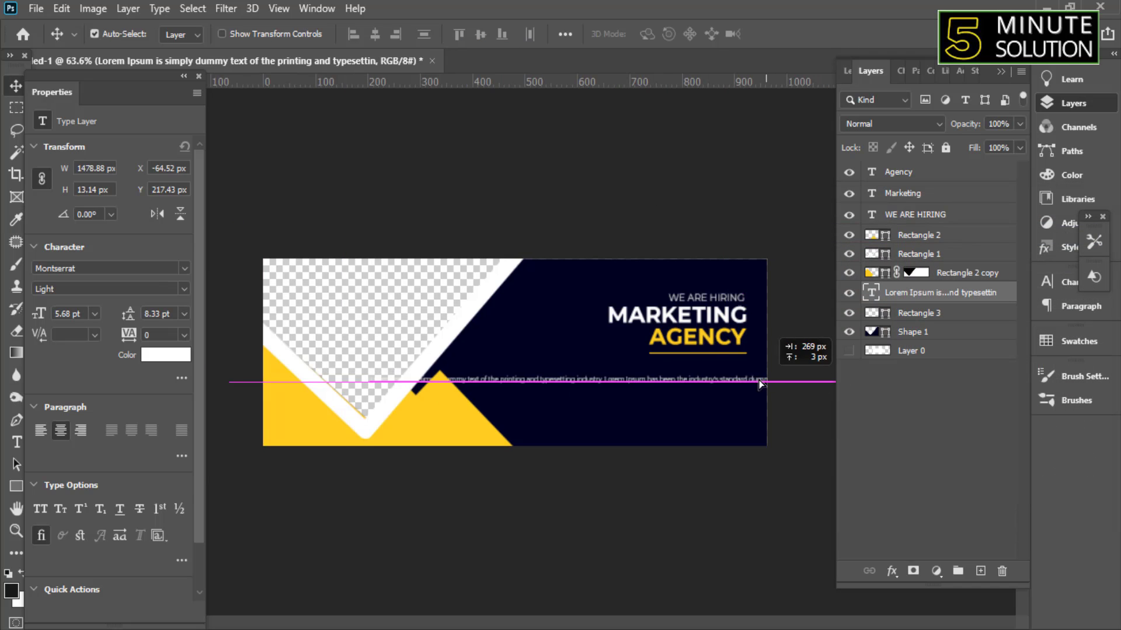
{"action": "left_click", "coordinate": [651, 376]}
{"action": "left_click_drag", "start_coordinate": [652, 377], "coordinate": [667, 375]}
{"action": "double_click", "coordinate": [715, 372]}
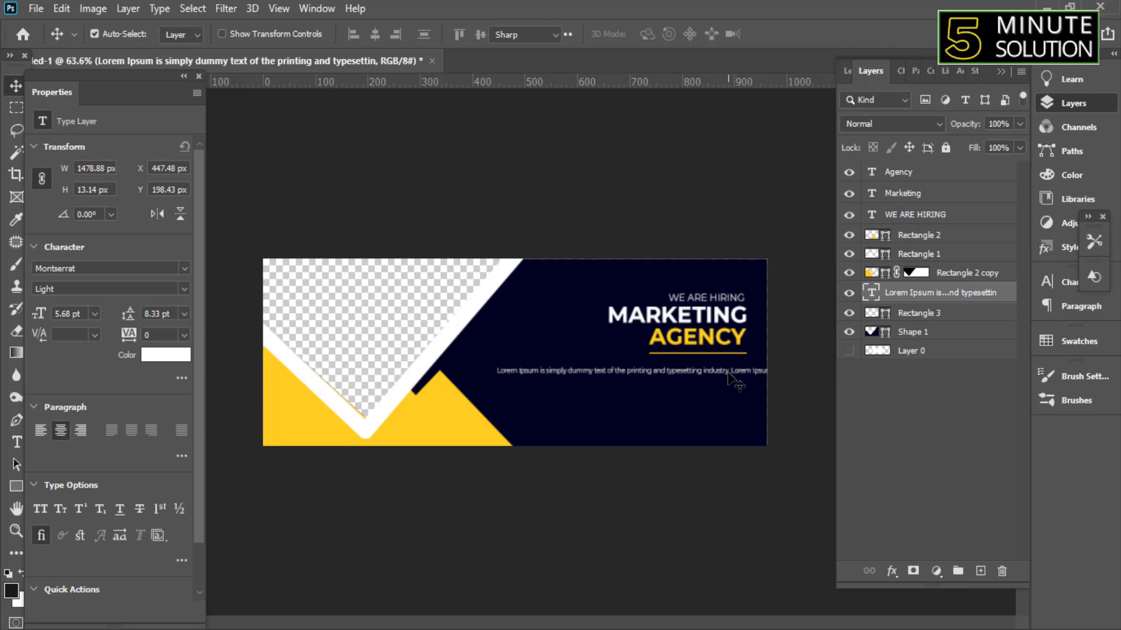
{"action": "left_click", "coordinate": [16, 88]}
{"action": "left_click_drag", "start_coordinate": [703, 377], "coordinate": [738, 376]}
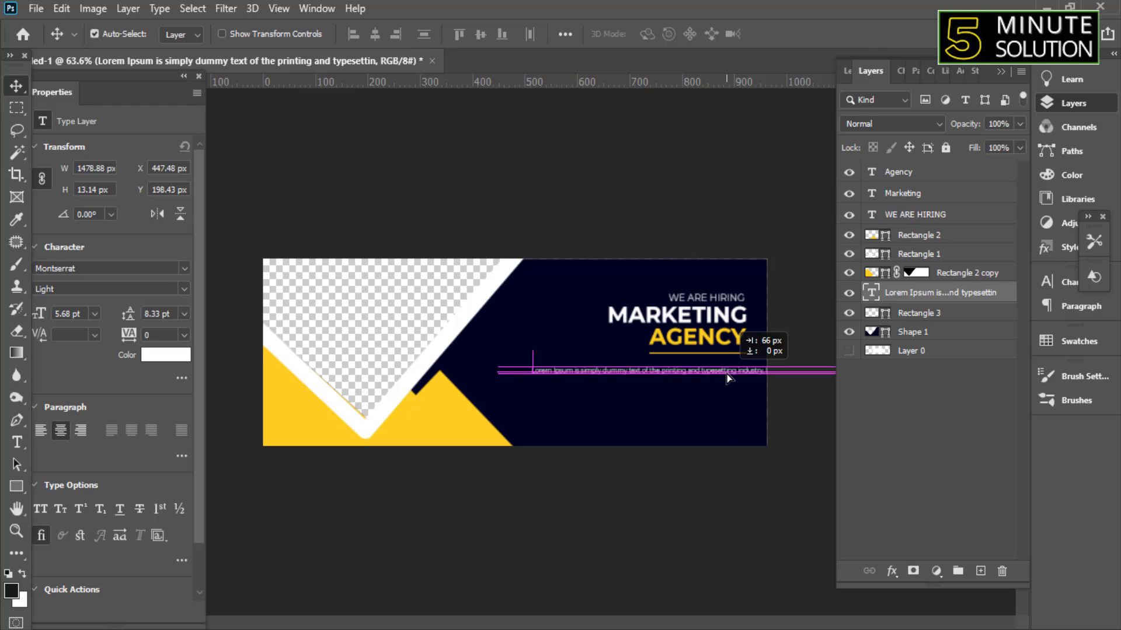
Left-align the Lorem Ipsum body text
{"action": "double_click", "coordinate": [748, 371]}
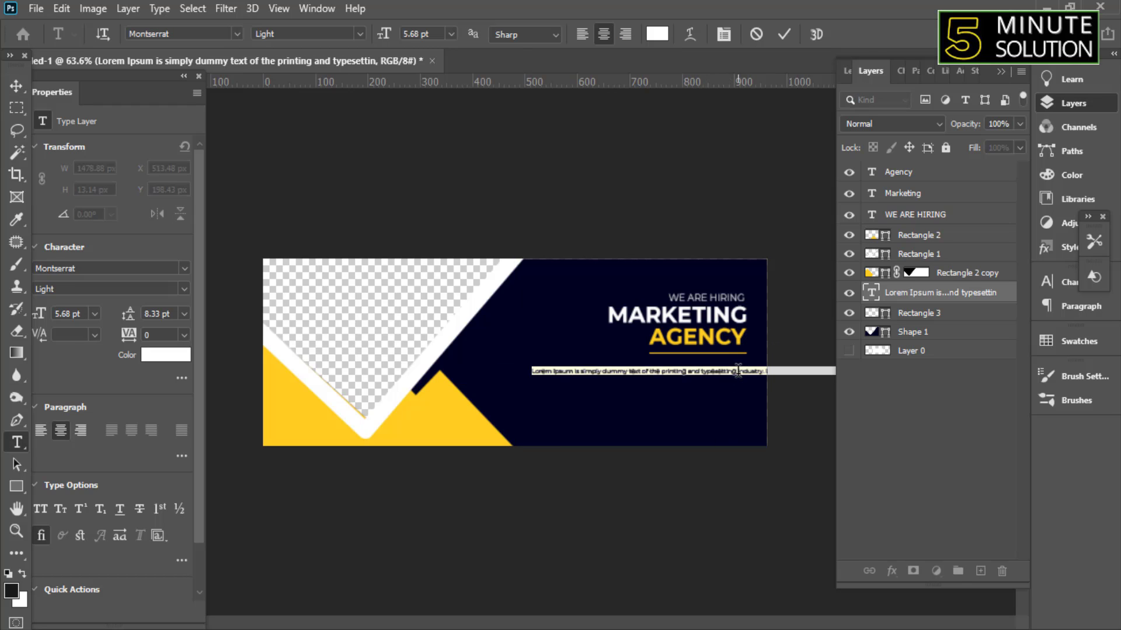
{"action": "left_click", "coordinate": [737, 371]}
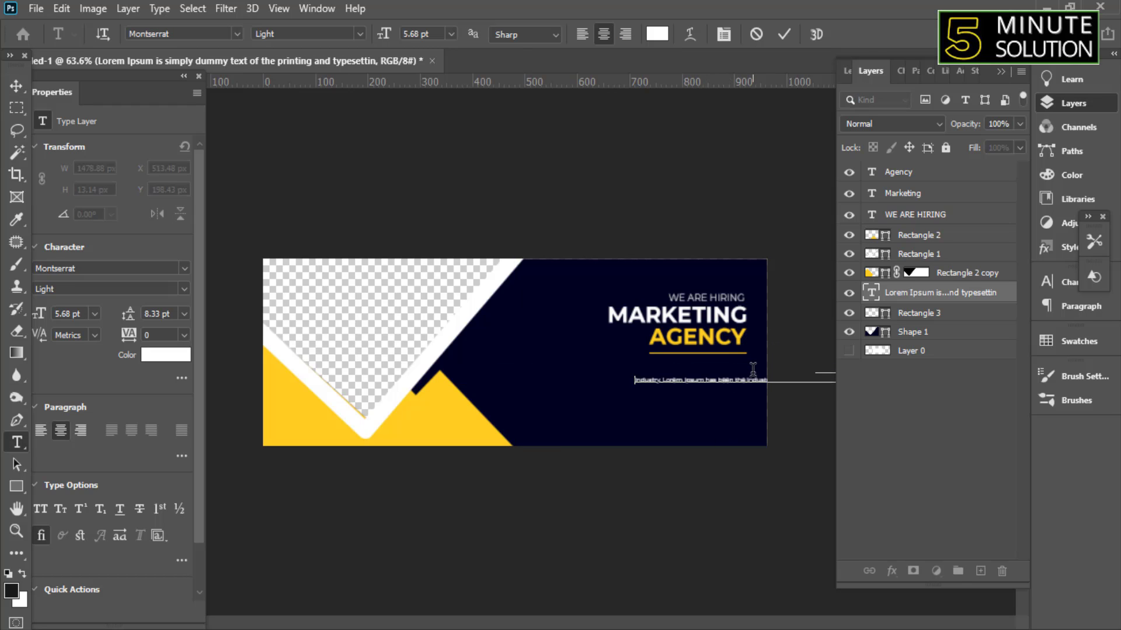
{"action": "left_click", "coordinate": [20, 87]}
{"action": "left_click", "coordinate": [41, 430]}
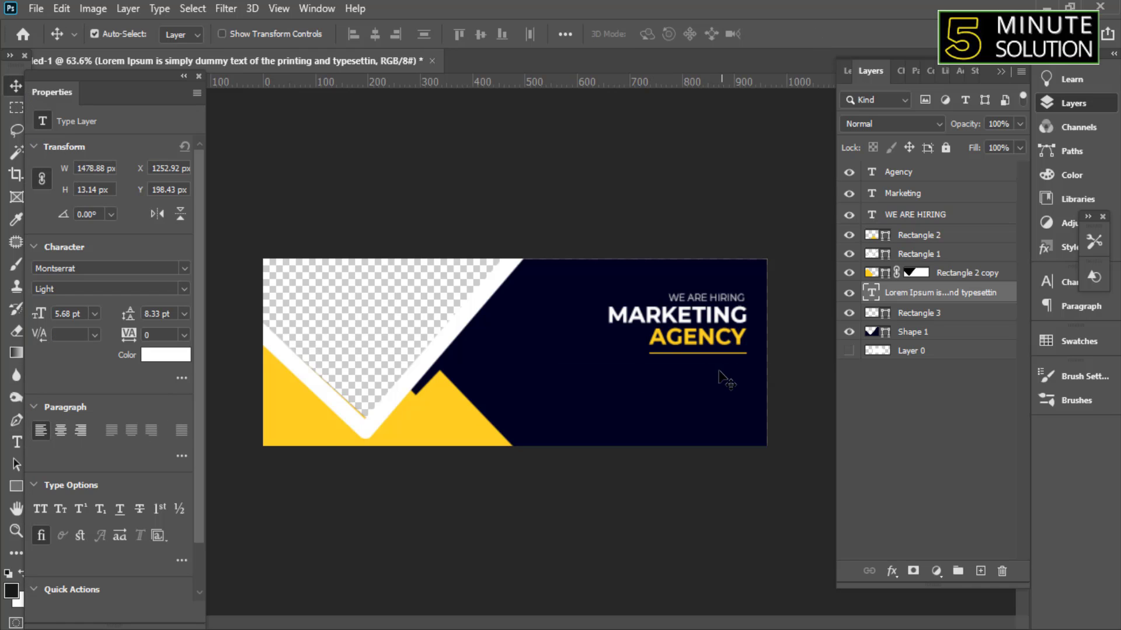
{"action": "scroll", "coordinate": [586, 428], "scroll_direction": "down", "scroll_amount": 2}
{"action": "scroll", "coordinate": [569, 430], "scroll_direction": "down", "scroll_amount": 1}
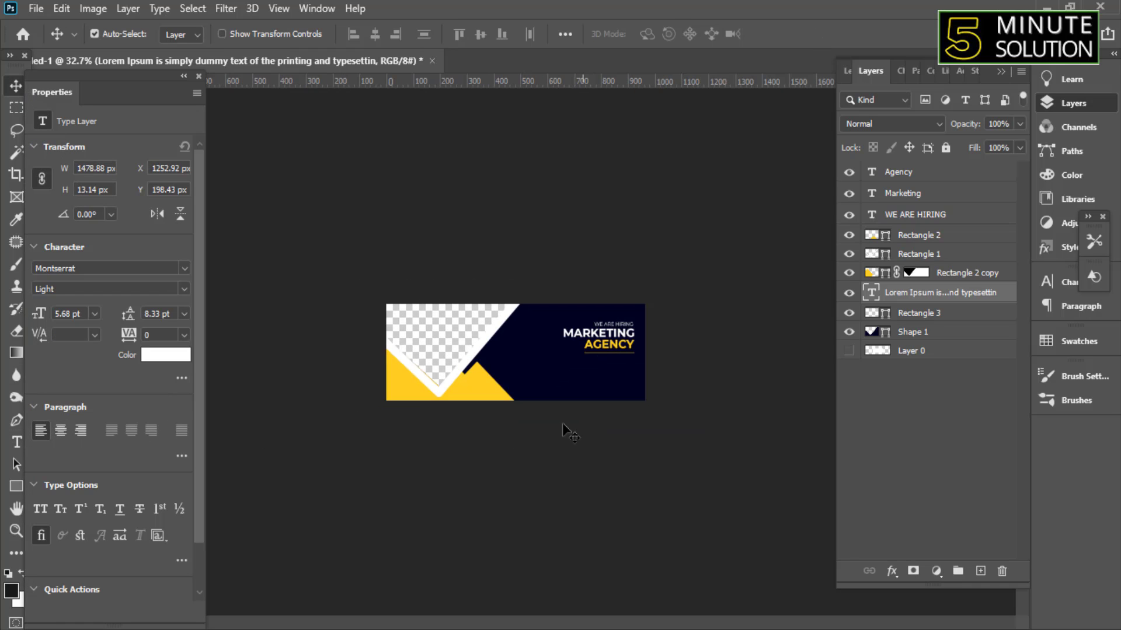
Right-align the body text and move the line to the right
{"action": "left_click", "coordinate": [85, 428]}
{"action": "key", "text": "ctrl+t"}
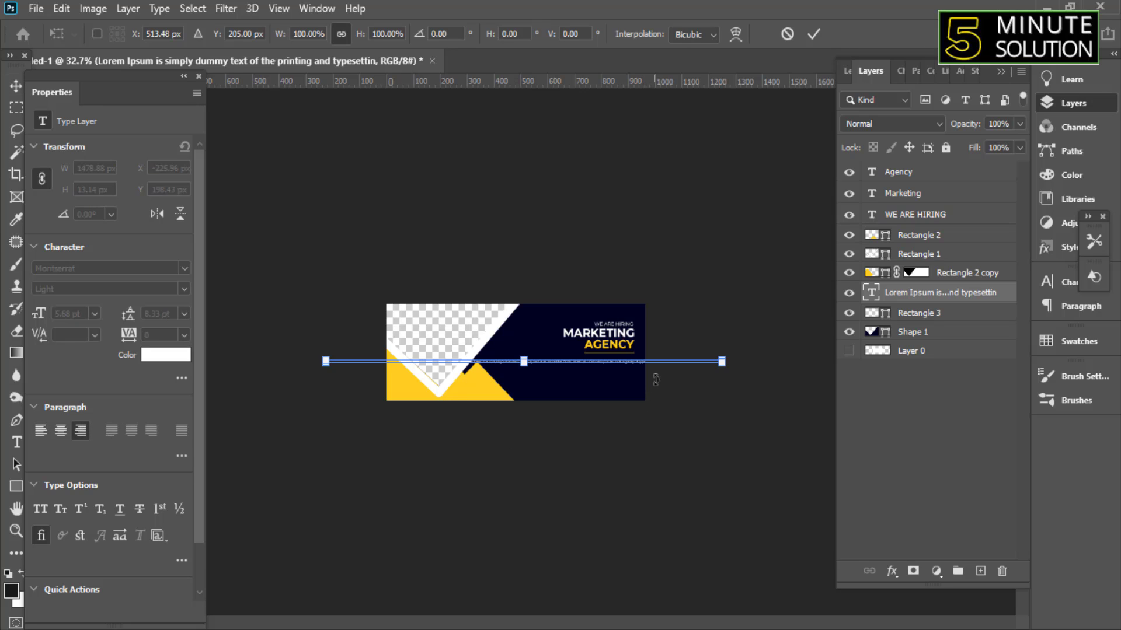
{"action": "scroll", "coordinate": [723, 337], "scroll_direction": "up", "scroll_amount": 2}
{"action": "left_click_drag", "start_coordinate": [578, 374], "coordinate": [717, 367]}
{"action": "key", "text": "Return"}
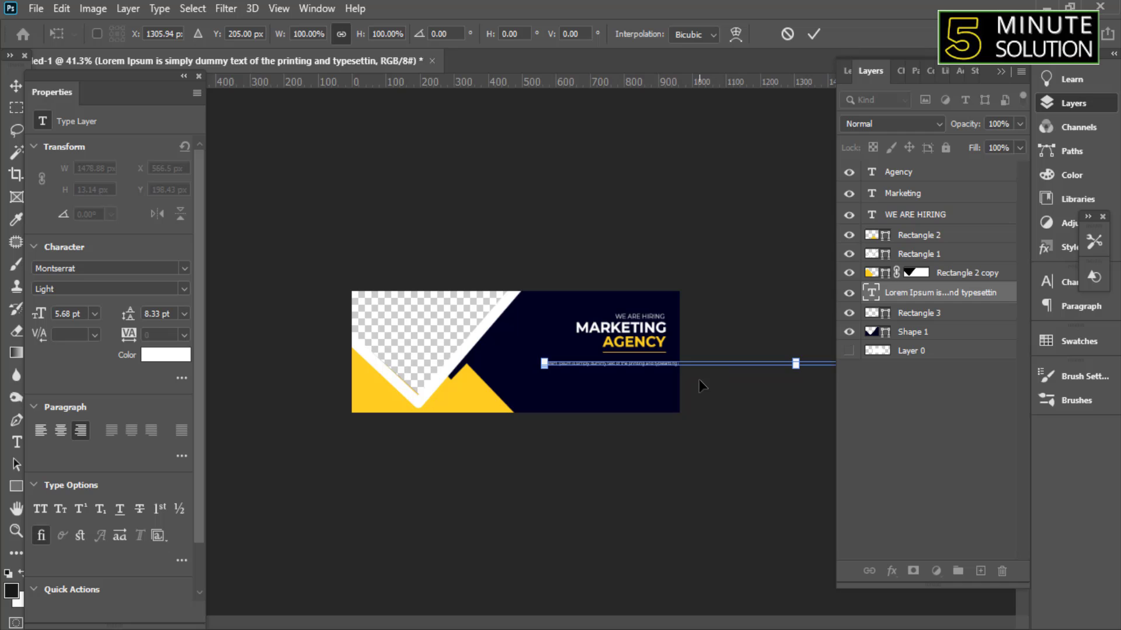
Place the Lorem Ipsum line below the yellow underline, aligned with it
{"action": "key", "text": "ctrl+plus"}
{"action": "key", "text": "ctrl+plus"}
{"action": "key", "text": "ctrl+plus"}
{"action": "scroll", "coordinate": [791, 363], "scroll_direction": "up", "scroll_amount": 3}
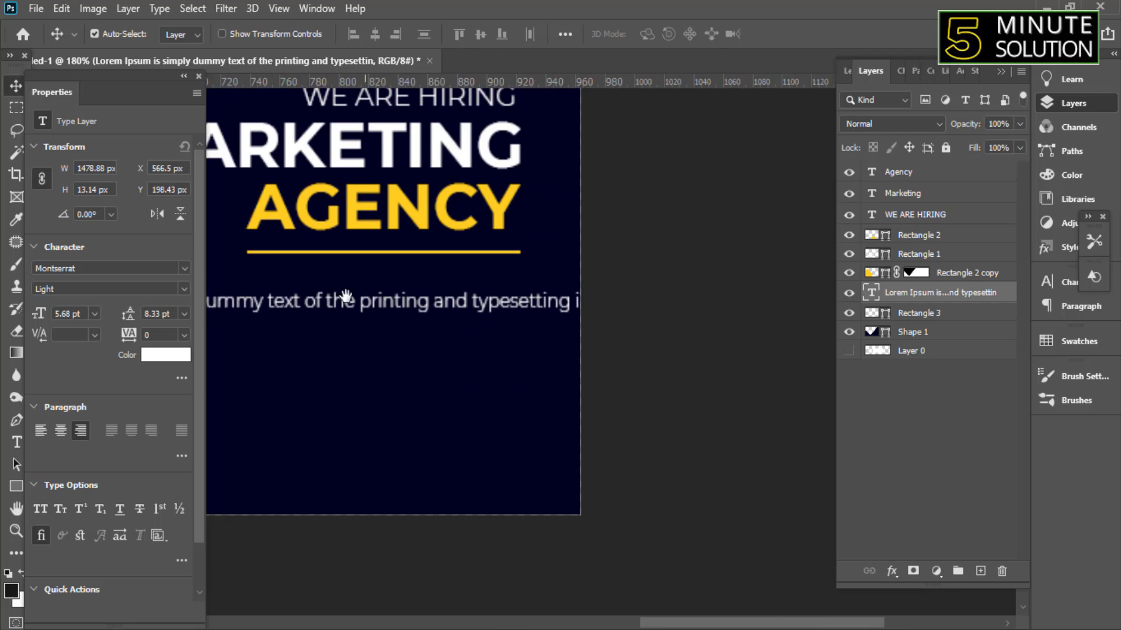
{"action": "scroll", "coordinate": [343, 295], "scroll_direction": "up", "scroll_amount": 1}
{"action": "left_click_drag", "start_coordinate": [417, 319], "coordinate": [388, 317]}
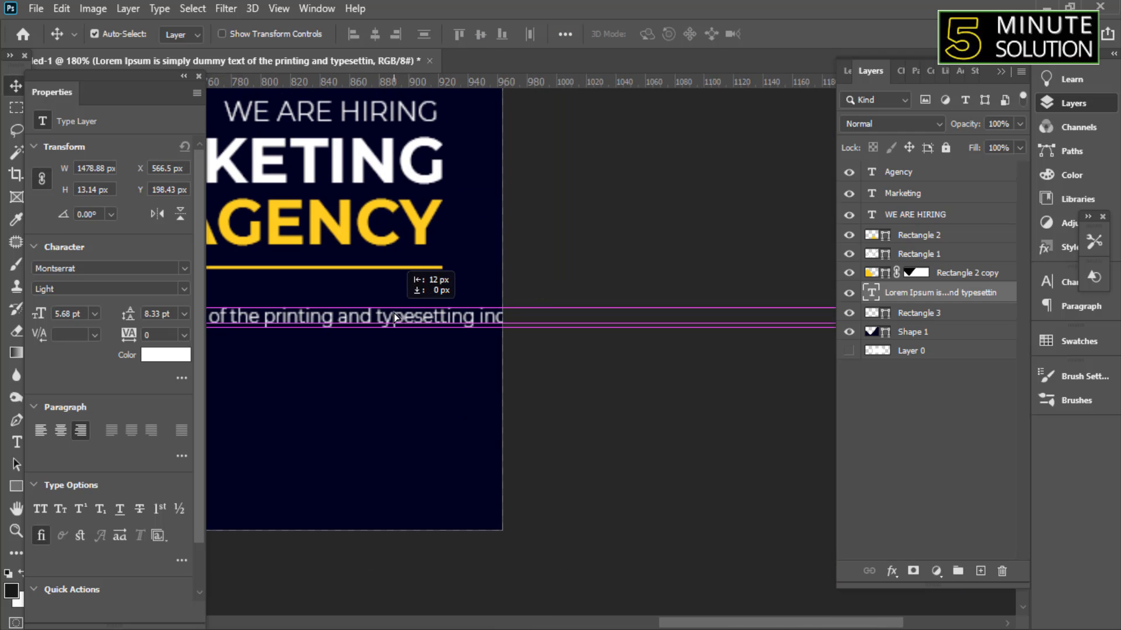
{"action": "left_click_drag", "start_coordinate": [465, 321], "coordinate": [432, 318]}
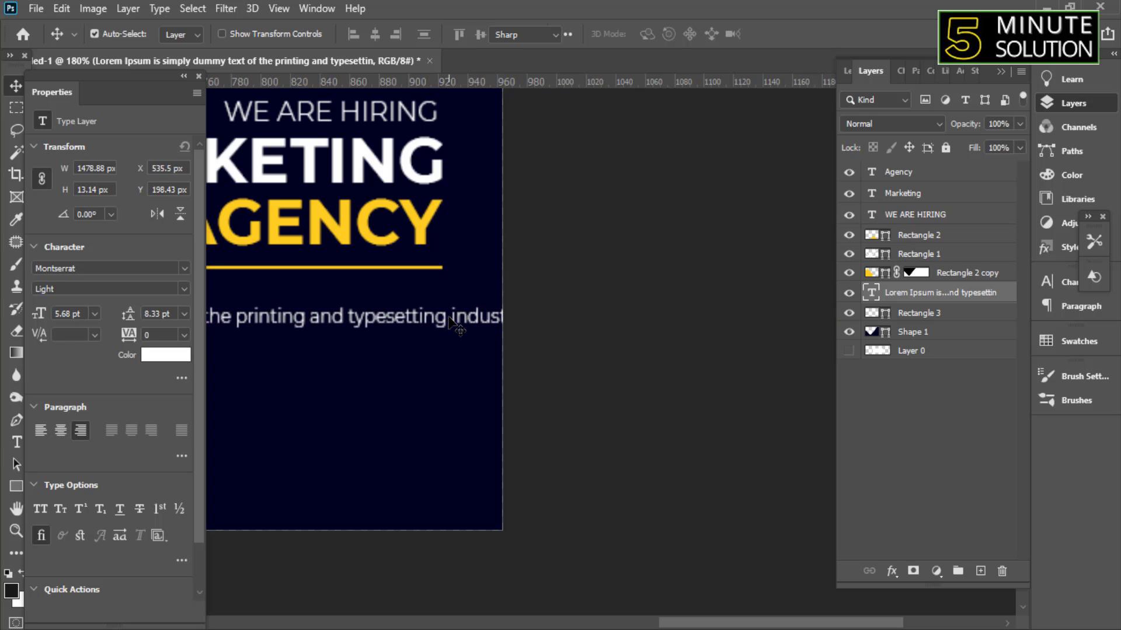
Try moving the body text fully onto the banner, then undo that move
{"action": "key", "text": "t"}
{"action": "left_click", "coordinate": [449, 313]}
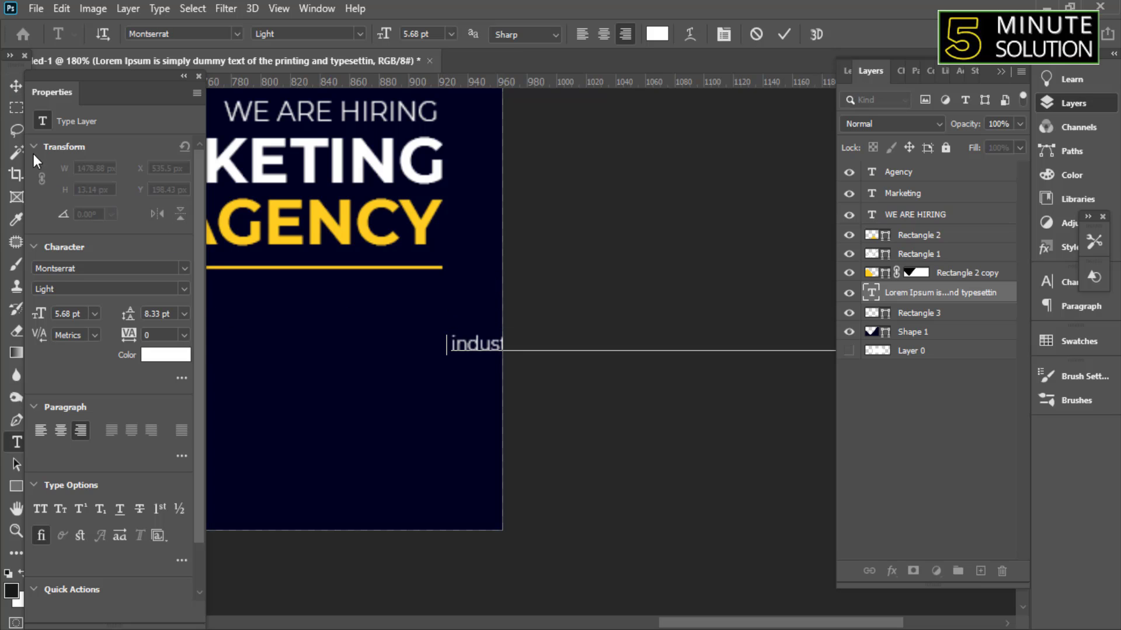
{"action": "left_click", "coordinate": [15, 86]}
{"action": "scroll", "coordinate": [518, 500], "scroll_direction": "down", "scroll_amount": 3}
{"action": "scroll", "coordinate": [792, 416], "scroll_direction": "down", "scroll_amount": 2}
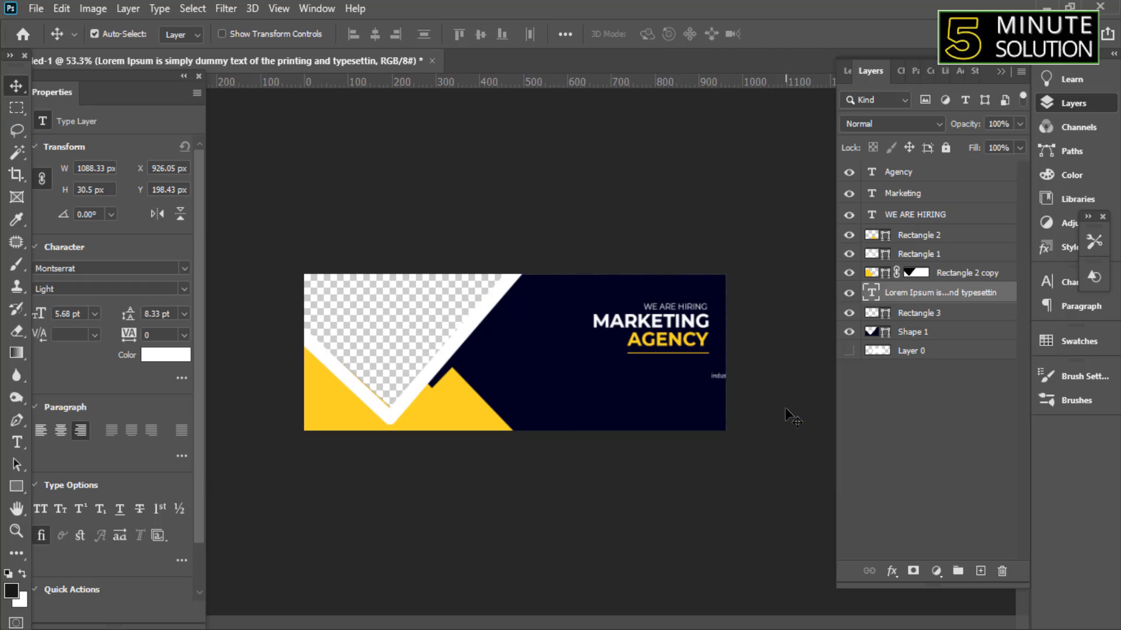
{"action": "mouse_move", "coordinate": [715, 380]}
{"action": "left_mouse_down"}
{"action": "mouse_move", "coordinate": [538, 376]}
{"action": "mouse_move", "coordinate": [722, 390]}
{"action": "mouse_move", "coordinate": [699, 397]}
{"action": "left_mouse_up"}
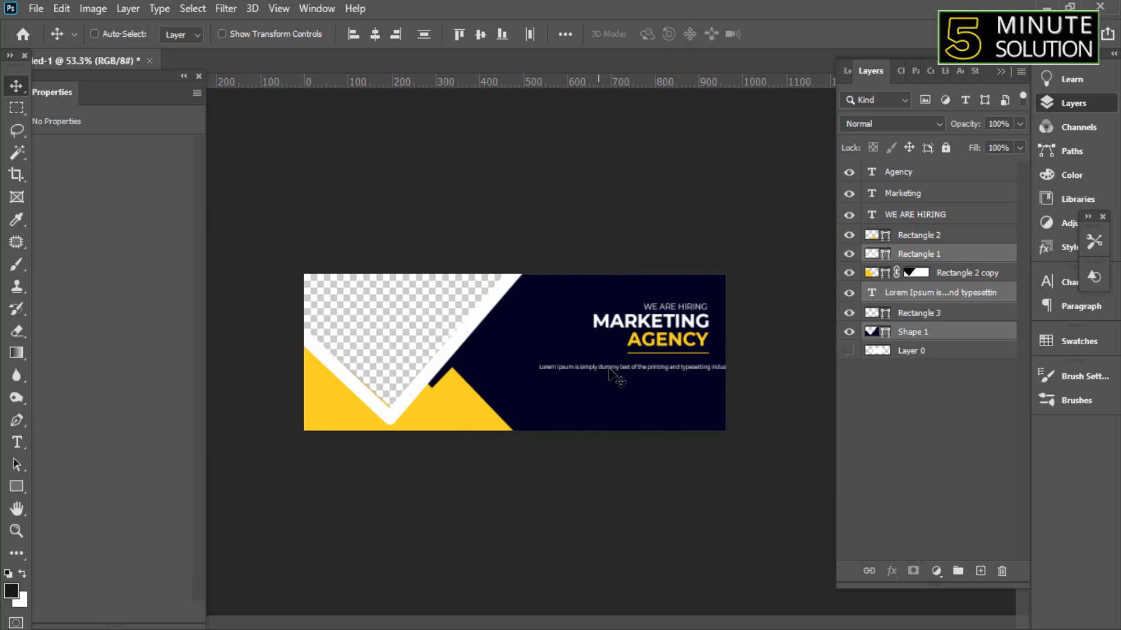
{"action": "key", "text": "ctrl+z"}
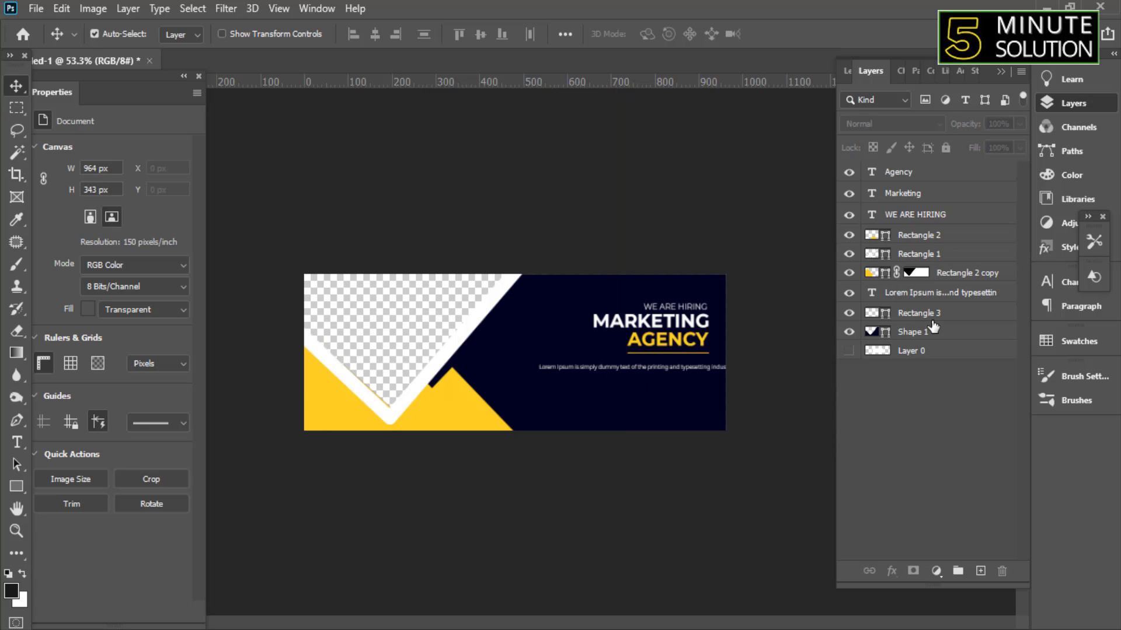
Move the Lorem Ipsum text layer leftward with Free Transform
{"action": "left_click", "coordinate": [933, 292]}
{"action": "key", "text": "ctrl+t"}
{"action": "left_click_drag", "start_coordinate": [741, 367], "coordinate": [569, 367]}
{"action": "scroll", "coordinate": [616, 389], "scroll_direction": "down", "scroll_amount": 3}
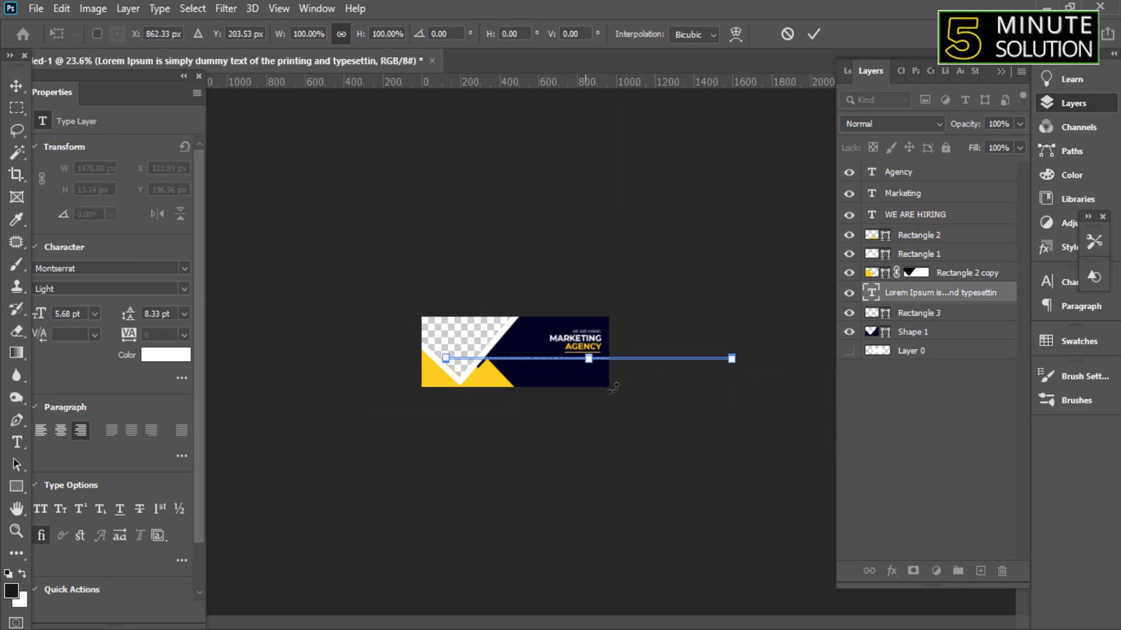
{"action": "scroll", "coordinate": [616, 388], "scroll_direction": "down", "scroll_amount": 2}
{"action": "key", "text": "Return"}
{"action": "scroll", "coordinate": [675, 380], "scroll_direction": "up", "scroll_amount": 2}
Shift the body text further left into the navy panel
{"action": "double_click", "coordinate": [655, 360]}
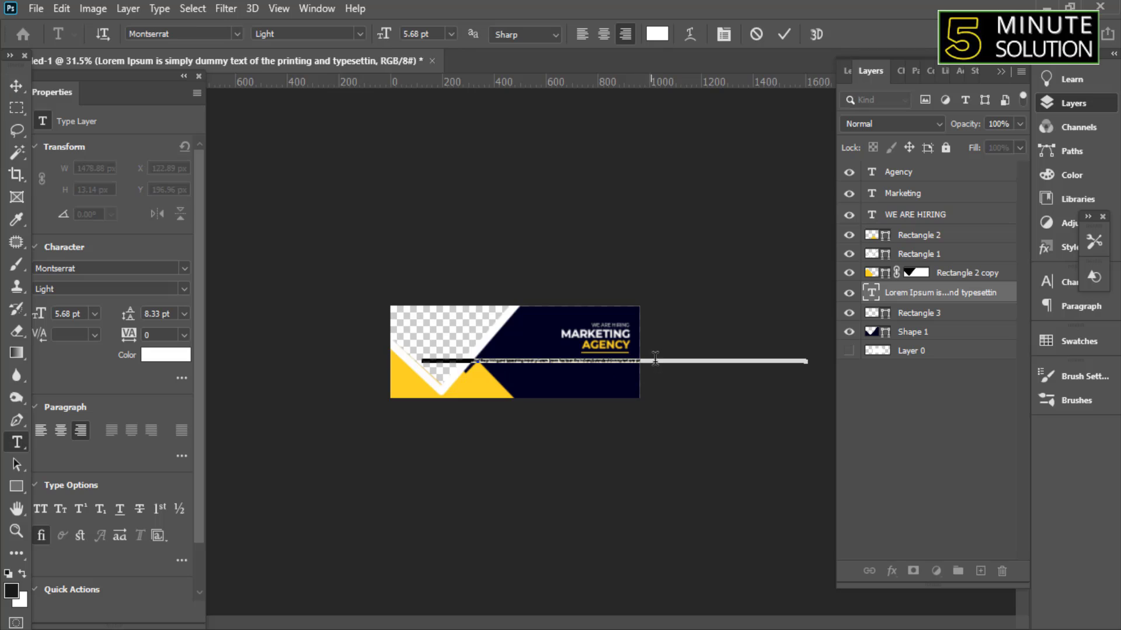
{"action": "key", "text": "ctrl+h"}
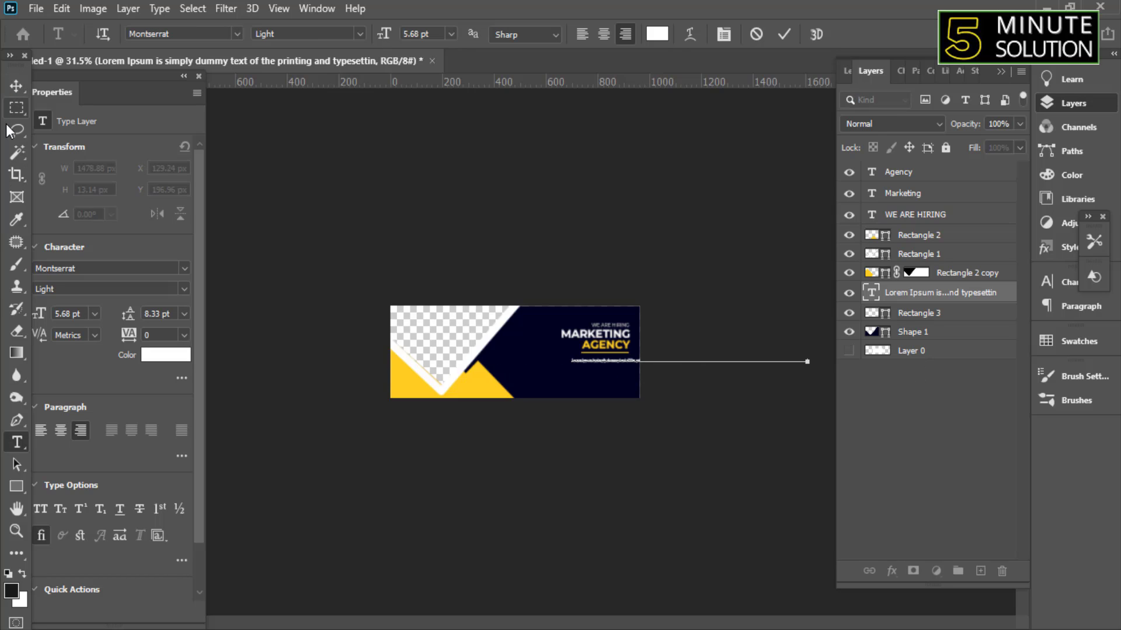
{"action": "left_click", "coordinate": [17, 86]}
{"action": "scroll", "coordinate": [514, 350], "scroll_direction": "up", "scroll_amount": 2}
{"action": "left_click_drag", "start_coordinate": [658, 370], "coordinate": [479, 368]}
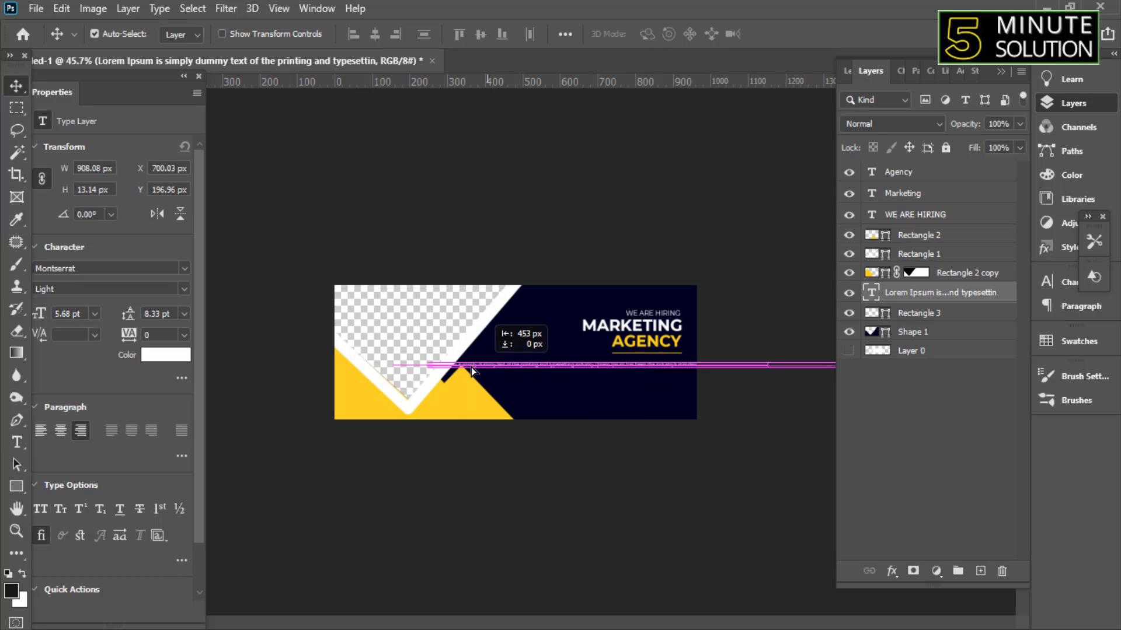
{"action": "scroll", "coordinate": [516, 351], "scroll_direction": "up", "scroll_amount": 2}
{"action": "scroll", "coordinate": [521, 376], "scroll_direction": "up", "scroll_amount": 1}
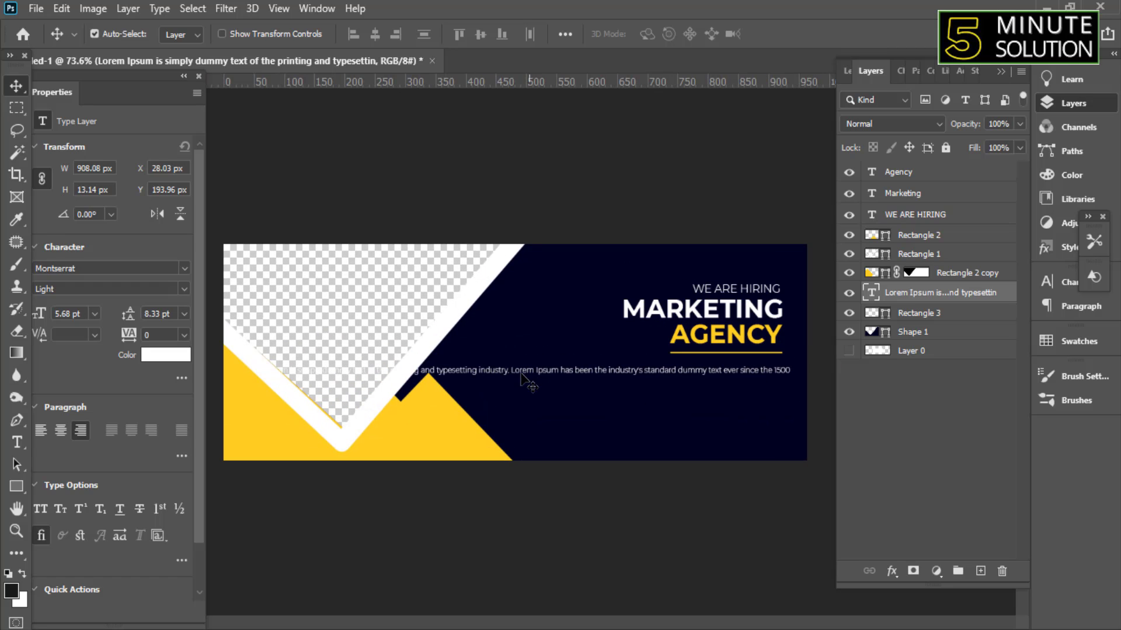
Break the body text into two lines and nudge it slightly left
{"action": "double_click", "coordinate": [514, 372]}
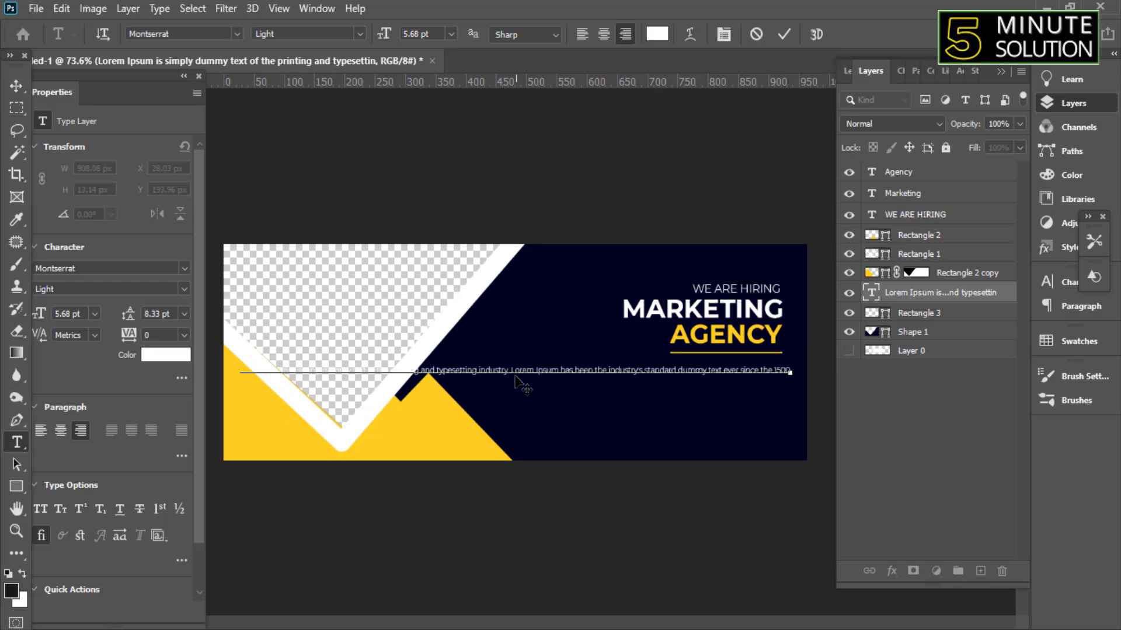
{"action": "key", "text": "Return"}
{"action": "left_click", "coordinate": [16, 87]}
{"action": "scroll", "coordinate": [718, 432], "scroll_direction": "up", "scroll_amount": 1}
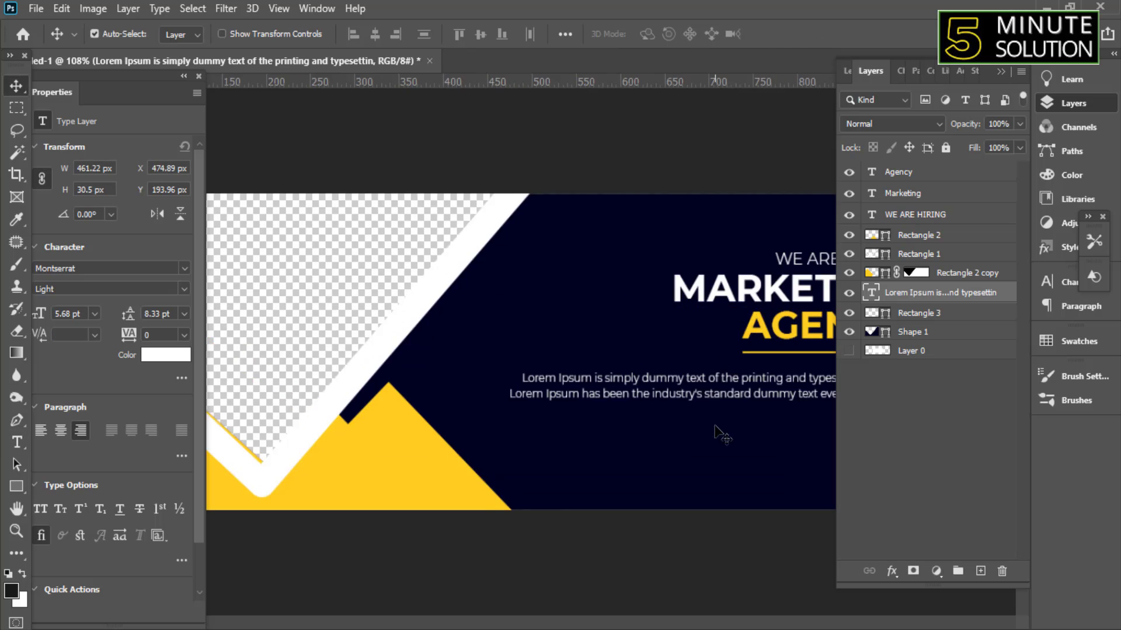
{"action": "scroll", "coordinate": [718, 432], "scroll_direction": "up", "scroll_amount": 2}
{"action": "scroll", "coordinate": [548, 392], "scroll_direction": "up", "scroll_amount": 1}
{"action": "left_click_drag", "start_coordinate": [546, 385], "coordinate": [534, 387]}
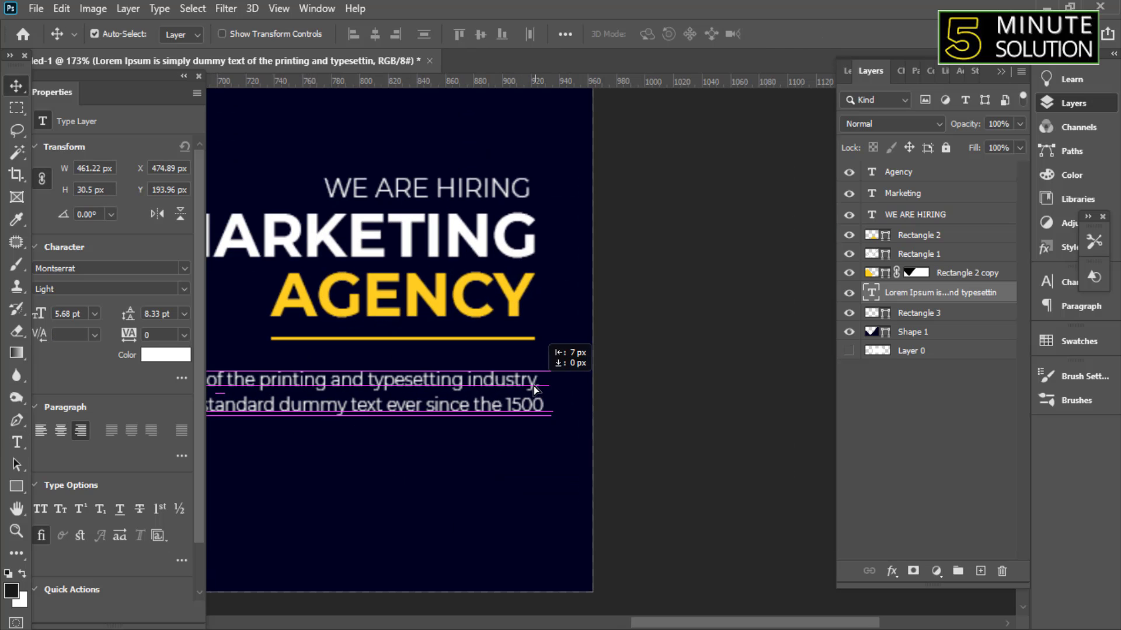
{"action": "scroll", "coordinate": [680, 427], "scroll_direction": "down", "scroll_amount": 2}
{"action": "scroll", "coordinate": [680, 426], "scroll_direction": "up", "scroll_amount": 2}
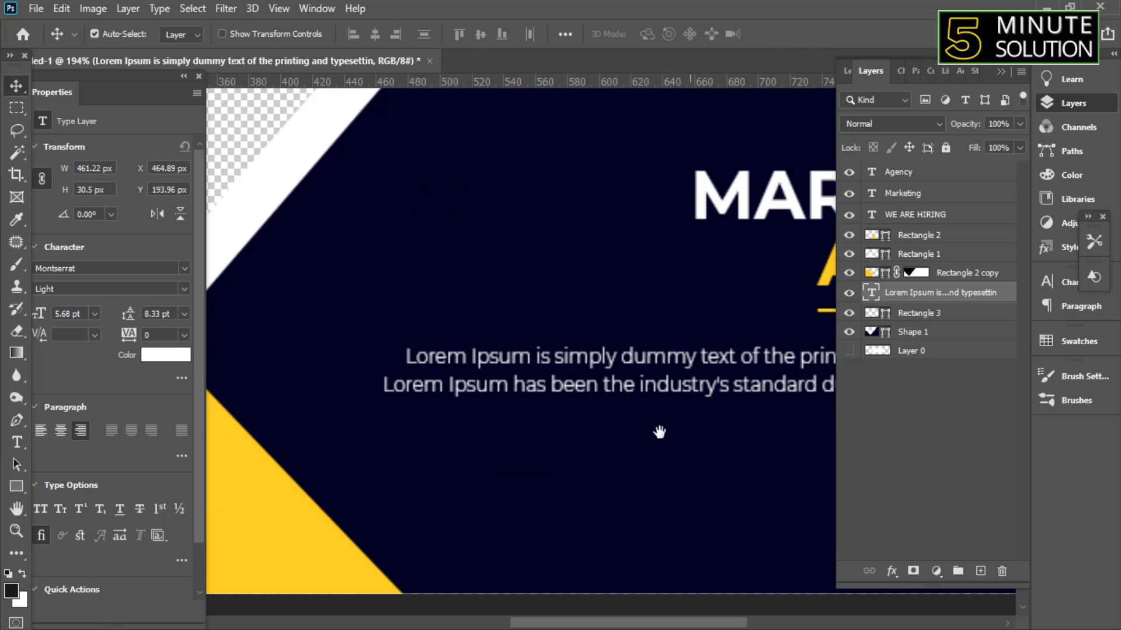
{"action": "scroll", "coordinate": [658, 433], "scroll_direction": "up", "scroll_amount": 2}
Delete the stray character after 'industry.' in the paragraph
{"action": "key", "text": "t"}
{"action": "left_click", "coordinate": [485, 385]}
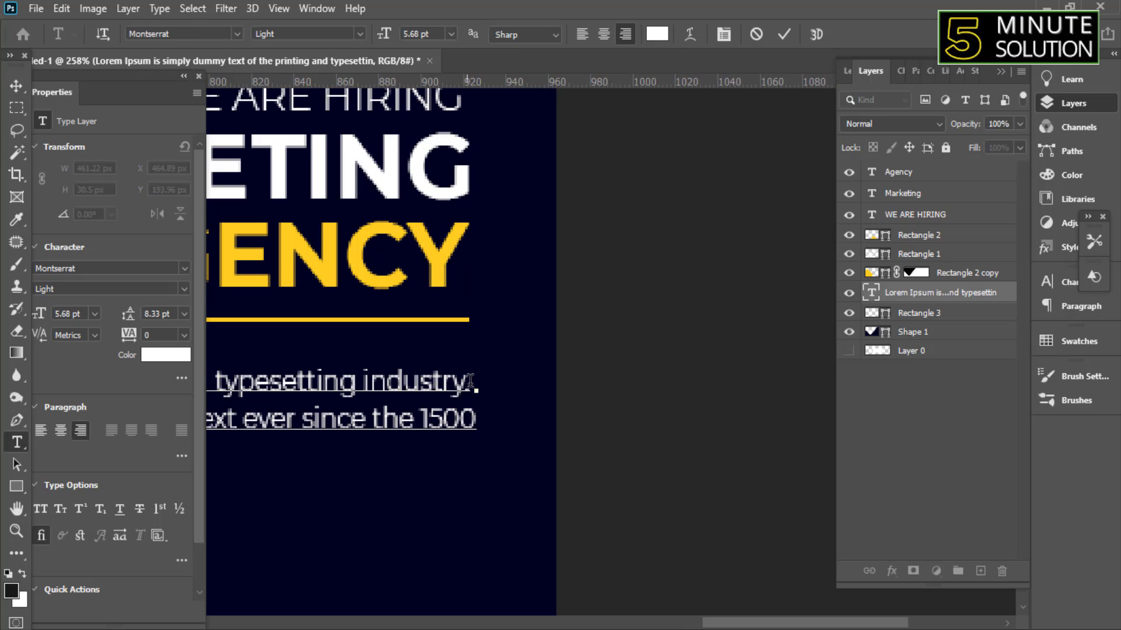
{"action": "key", "text": "BackSpace"}
{"action": "left_click", "coordinate": [16, 89]}
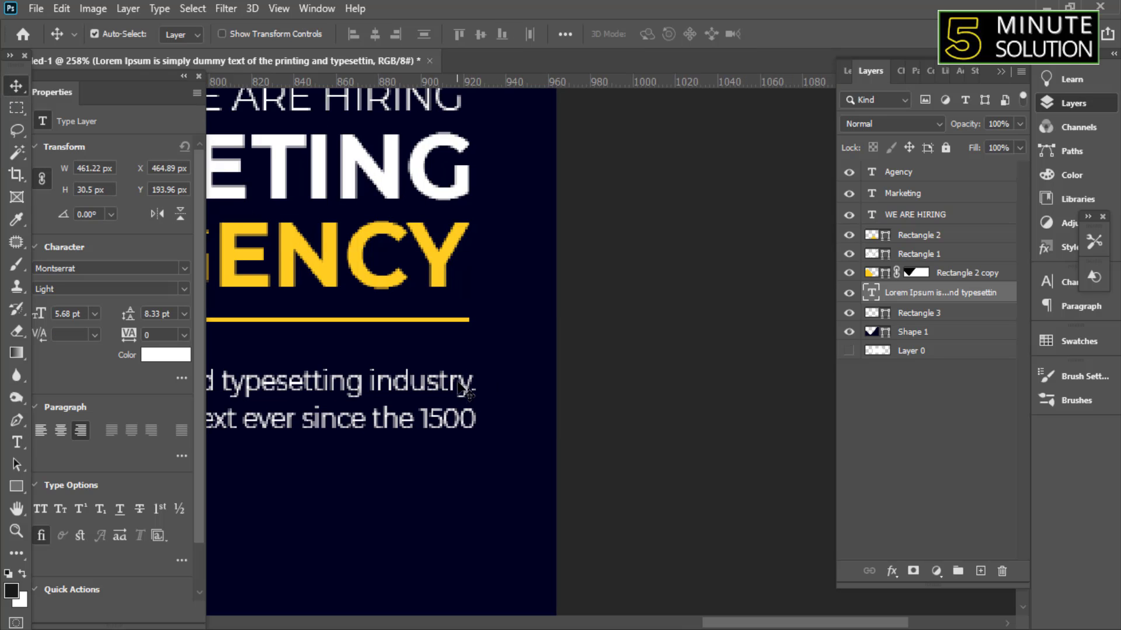
{"action": "scroll", "coordinate": [452, 388], "scroll_direction": "down", "scroll_amount": 2}
{"action": "scroll", "coordinate": [476, 438], "scroll_direction": "down", "scroll_amount": 2}
{"action": "scroll", "coordinate": [588, 426], "scroll_direction": "down", "scroll_amount": 2}
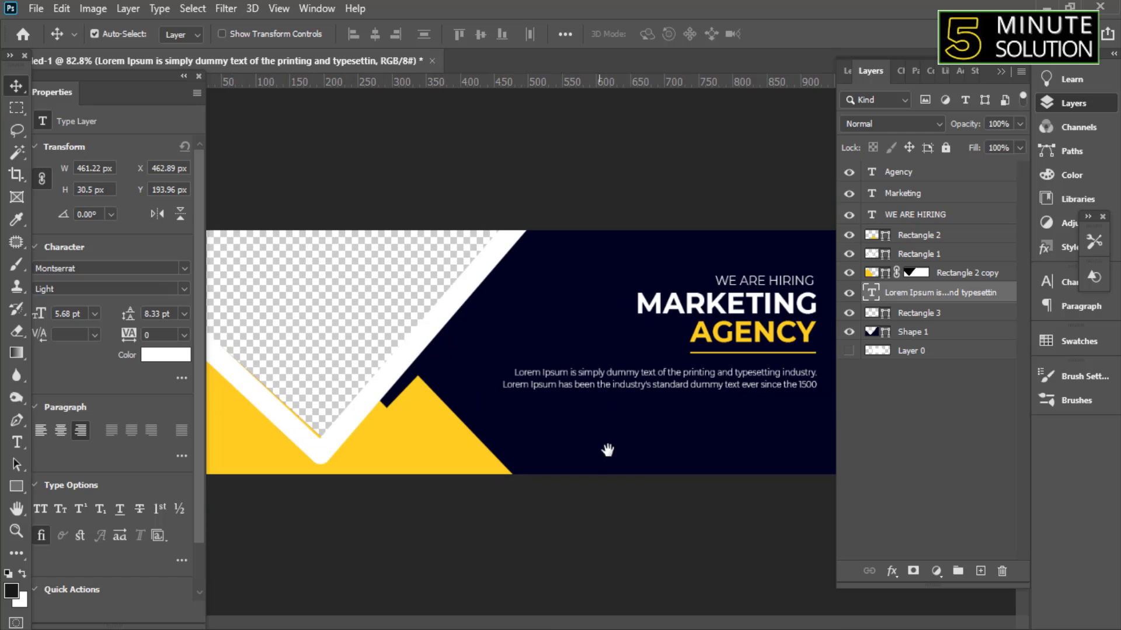
{"action": "scroll", "coordinate": [608, 461], "scroll_direction": "down", "scroll_amount": 1}
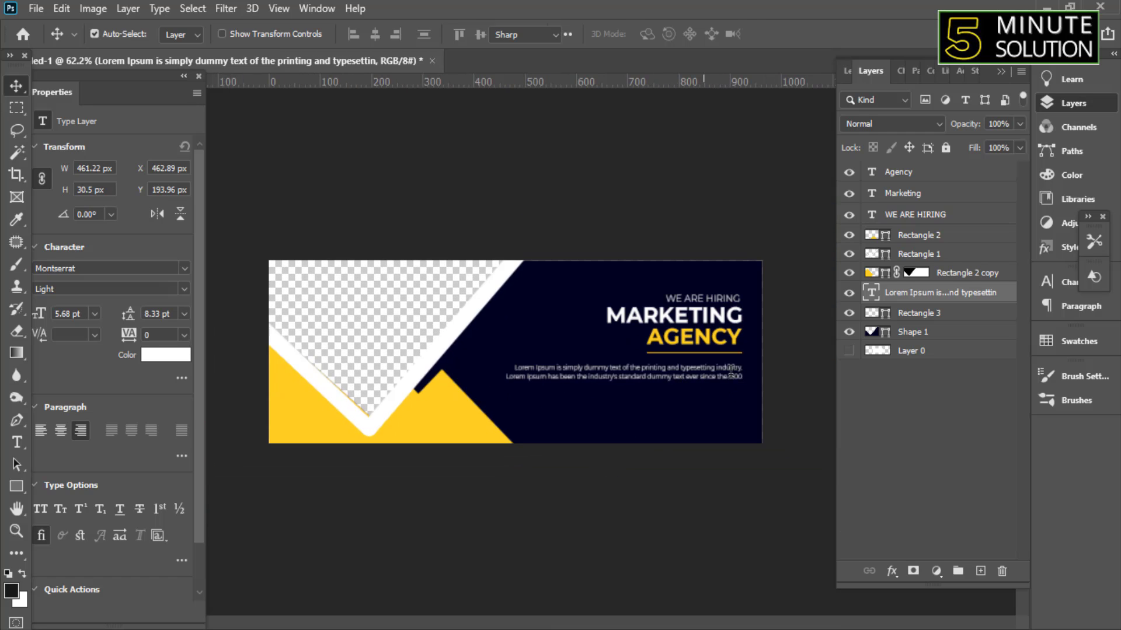
Shift the body paragraph right so it sits beneath the headline
{"action": "double_click", "coordinate": [709, 378]}
{"action": "left_click_drag", "start_coordinate": [695, 367], "coordinate": [778, 375]}
{"action": "left_click_drag", "start_coordinate": [696, 368], "coordinate": [754, 366]}
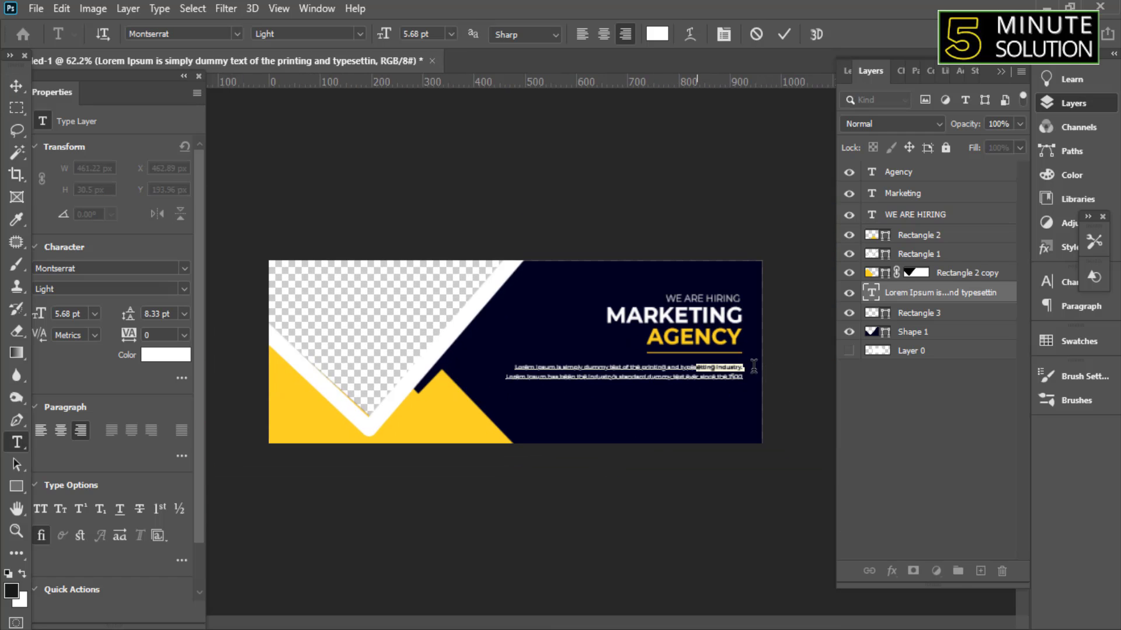
{"action": "left_click", "coordinate": [781, 390]}
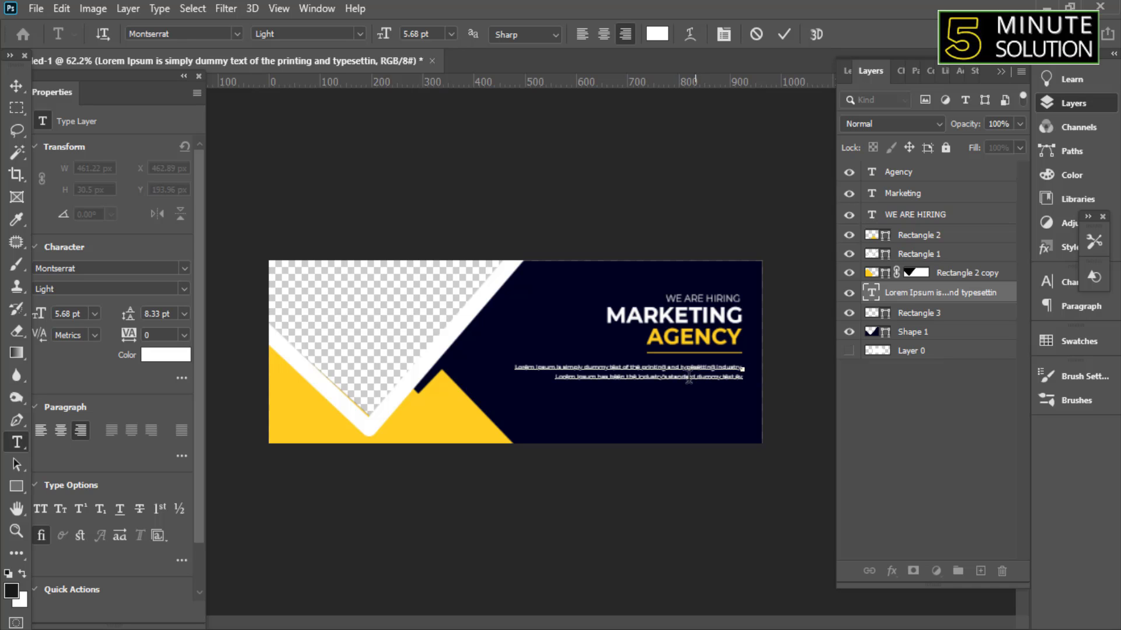
{"action": "left_click_drag", "start_coordinate": [742, 382], "coordinate": [732, 387]}
{"action": "left_click", "coordinate": [16, 87]}
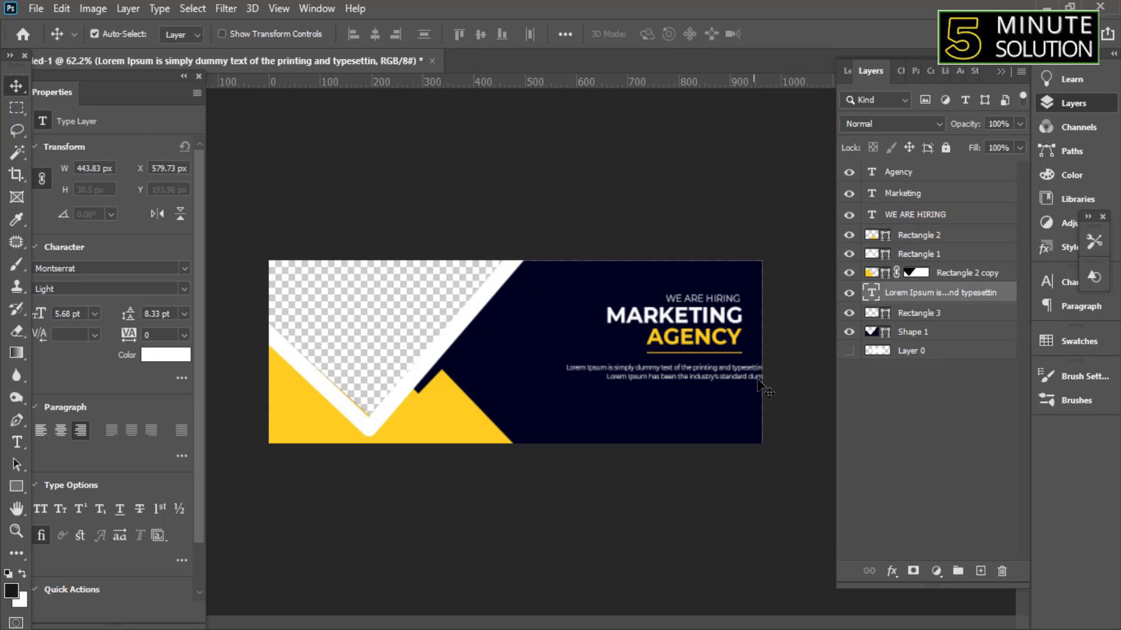
{"action": "key", "text": "ctrl+plus"}
Delete the trailing words of the second line after 'dummy t'
{"action": "double_click", "coordinate": [658, 385]}
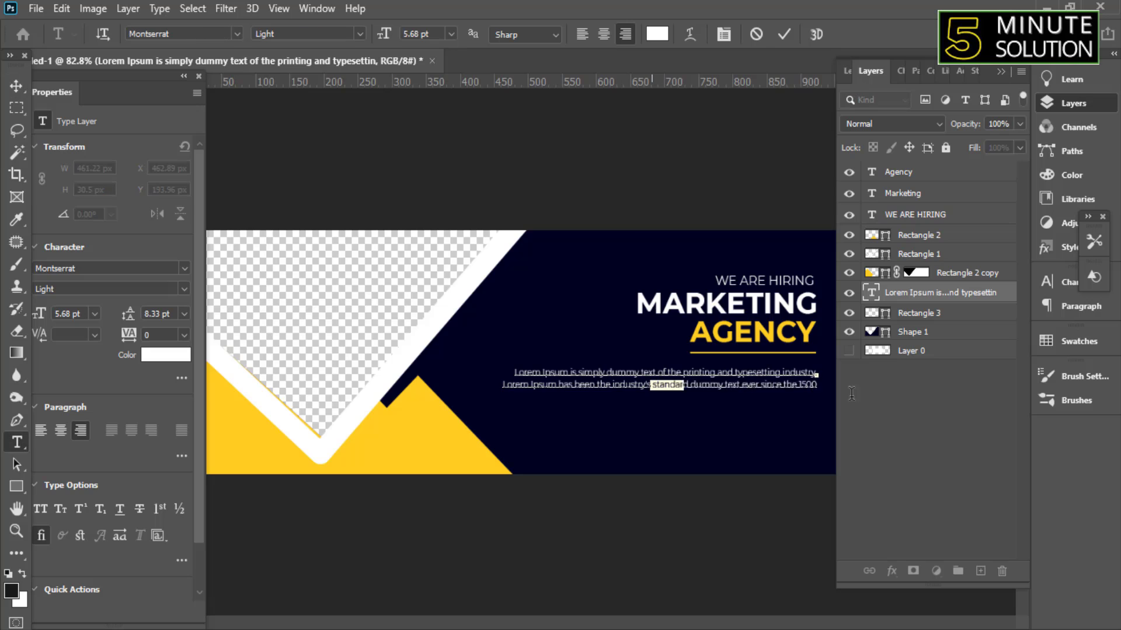
{"action": "key", "text": "shift+End"}
{"action": "key", "text": "BackSpace"}
{"action": "key", "text": "ctrl+z"}
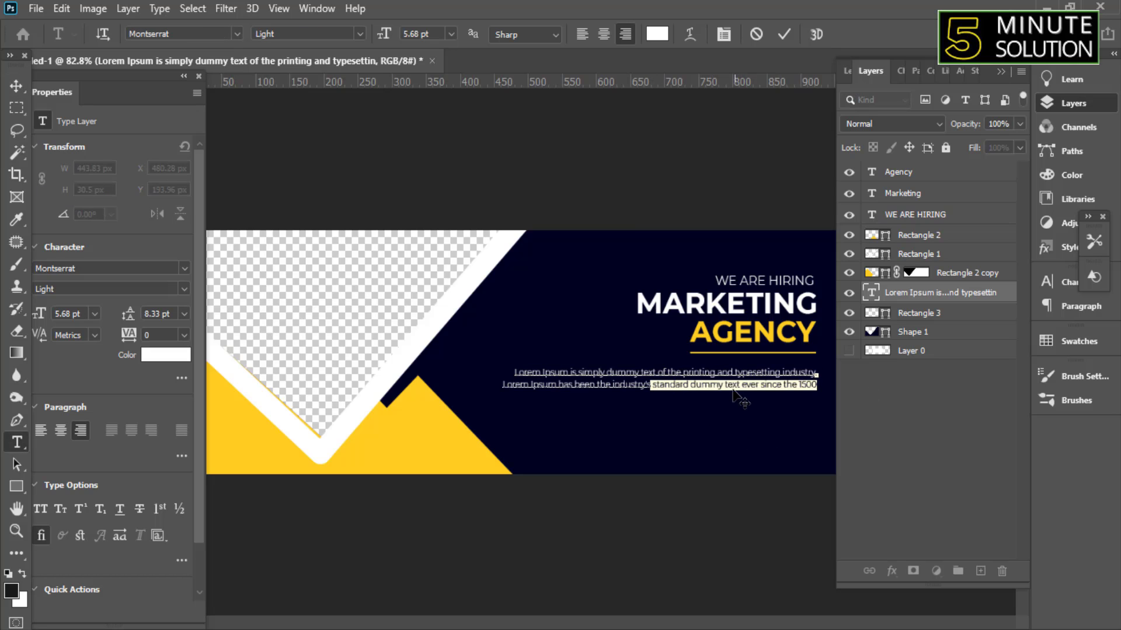
{"action": "left_click", "coordinate": [730, 385]}
{"action": "key", "text": "shift+End"}
{"action": "key", "text": "BackSpace"}
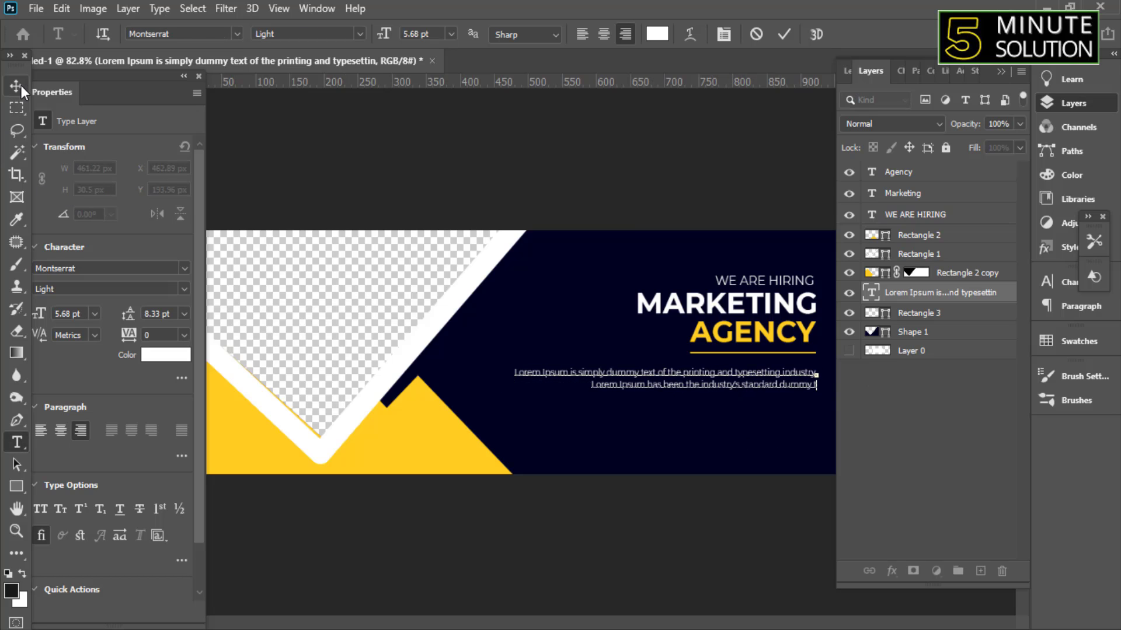
Delete the trailing words of the first line to shorten it
{"action": "left_click_drag", "start_coordinate": [737, 373], "coordinate": [833, 368]}
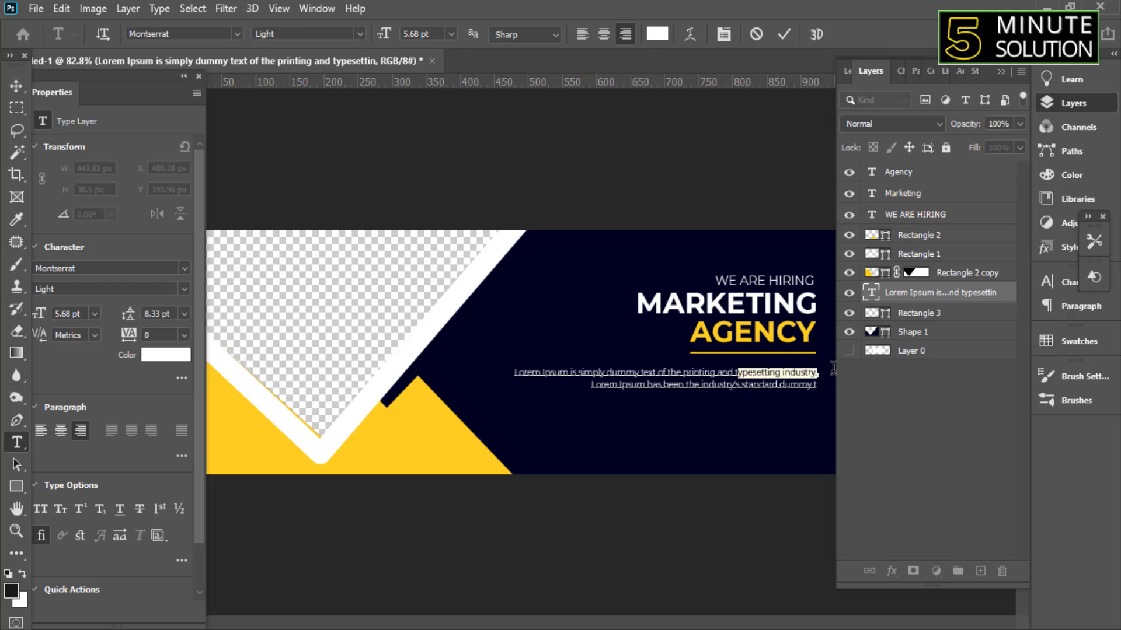
{"action": "key", "text": "BackSpace"}
{"action": "left_click", "coordinate": [16, 87]}
{"action": "scroll", "coordinate": [695, 397], "scroll_direction": "down", "scroll_amount": 1}
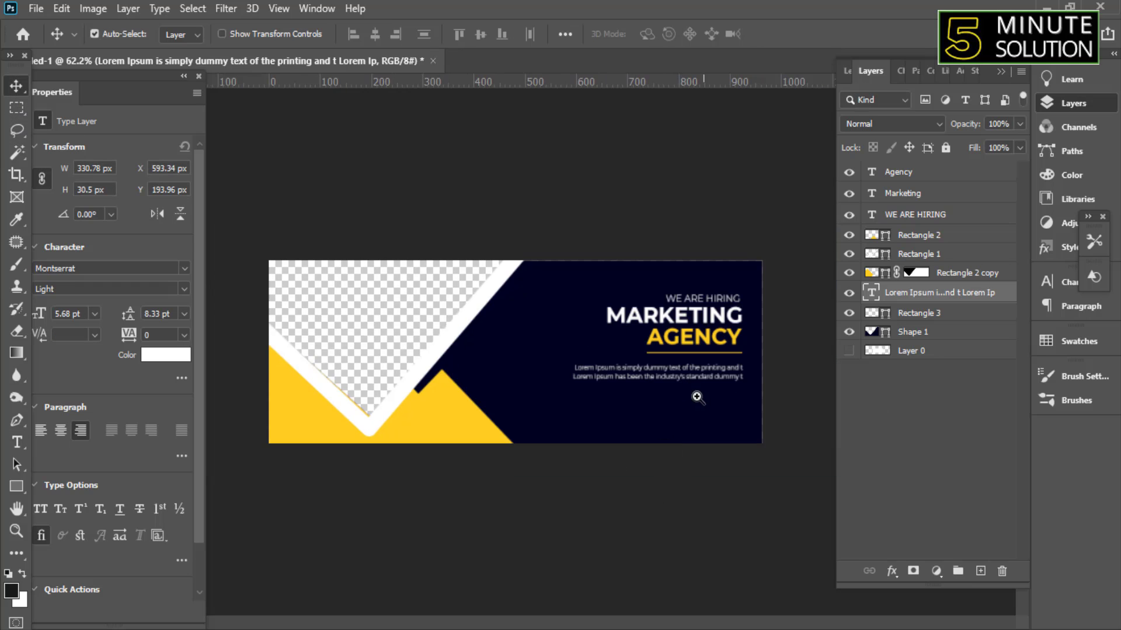
{"action": "scroll", "coordinate": [724, 407], "scroll_direction": "up", "scroll_amount": 2}
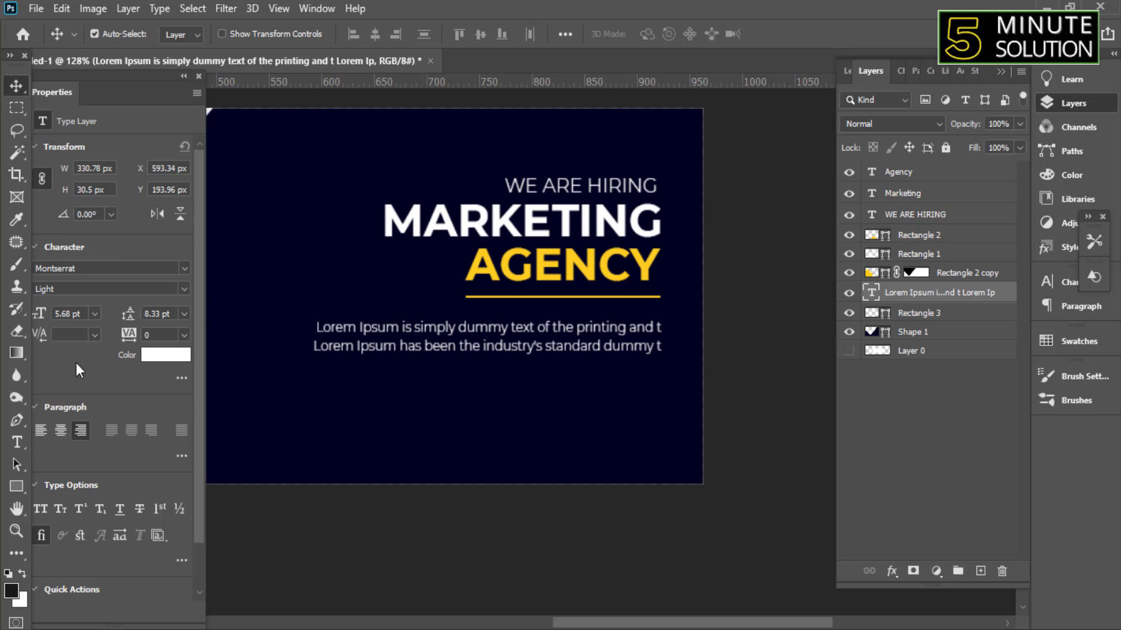
Draw a yellow rounded-rectangle button below the body text
{"action": "left_click", "coordinate": [19, 492]}
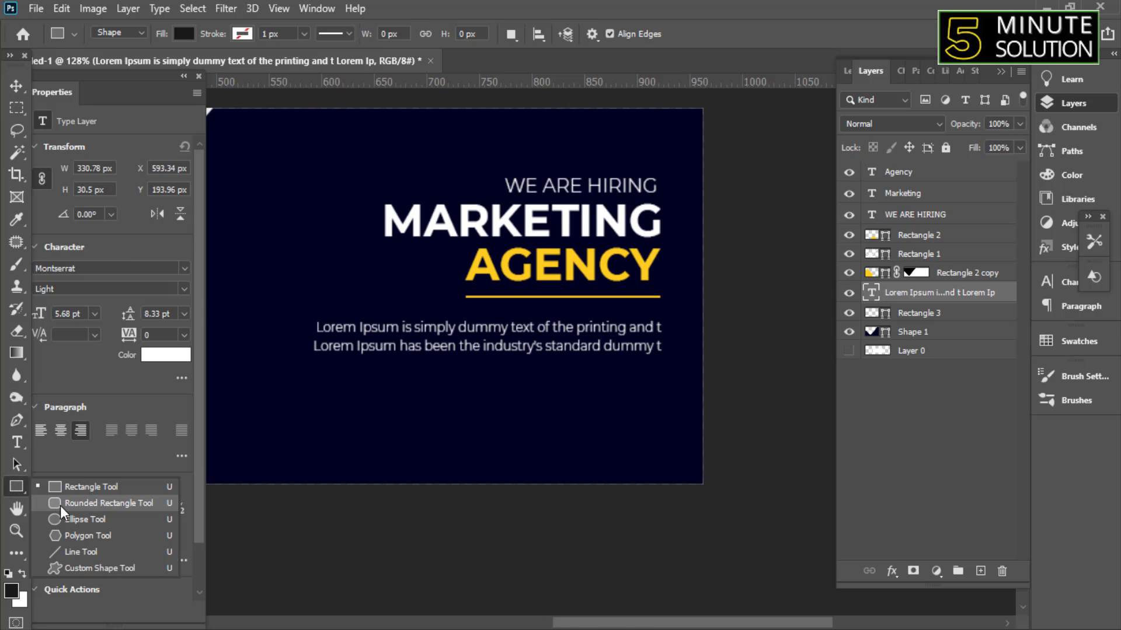
{"action": "left_click", "coordinate": [58, 487]}
{"action": "left_click_drag", "start_coordinate": [505, 392], "coordinate": [645, 422]}
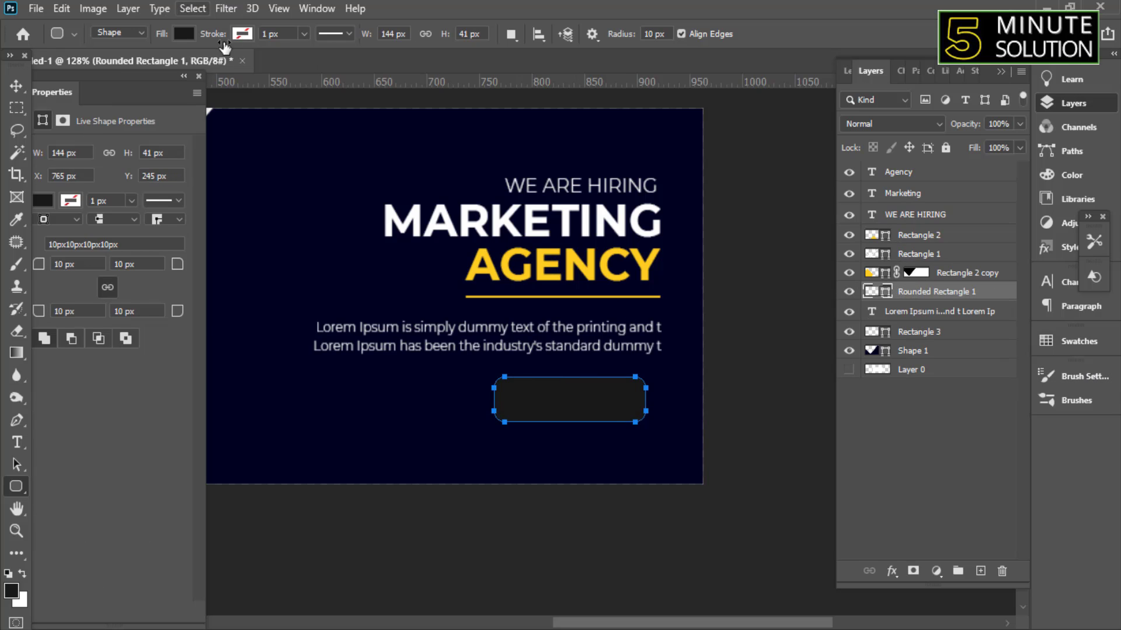
{"action": "left_click", "coordinate": [183, 35]}
{"action": "left_click", "coordinate": [103, 124]}
{"action": "key", "text": "v"}
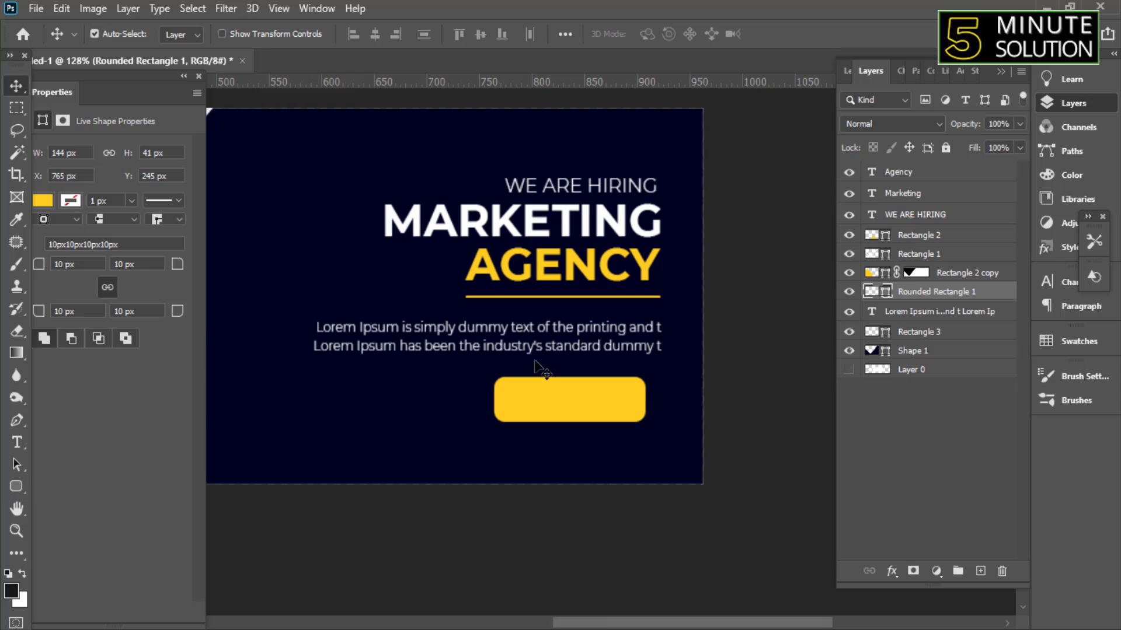
{"action": "scroll", "coordinate": [537, 370], "scroll_direction": "up", "scroll_amount": 3}
Add a JOIN NOW text line above the button and make it Bold
{"action": "key", "text": "t"}
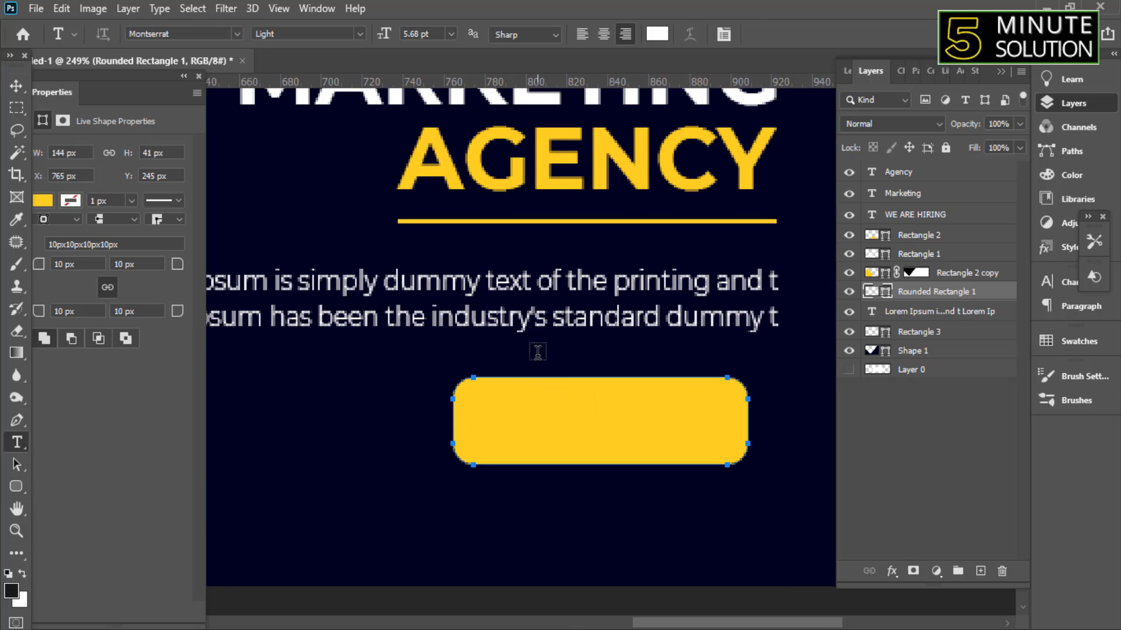
{"action": "left_click", "coordinate": [537, 352]}
{"action": "type", "text": "JO"}
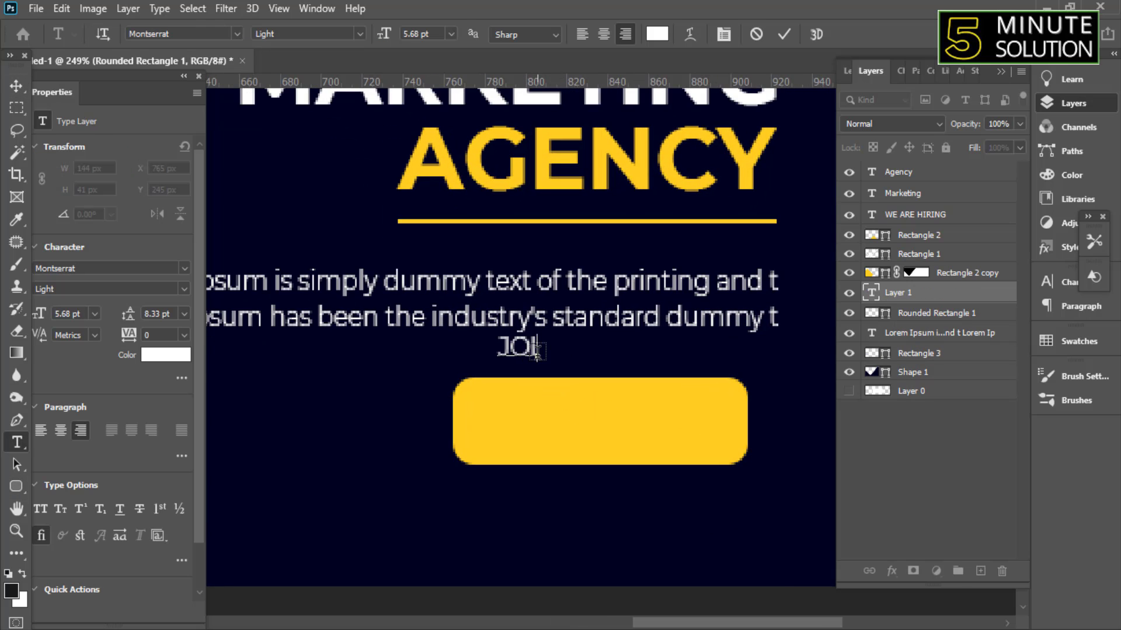
{"action": "type", "text": "IN NOW"}
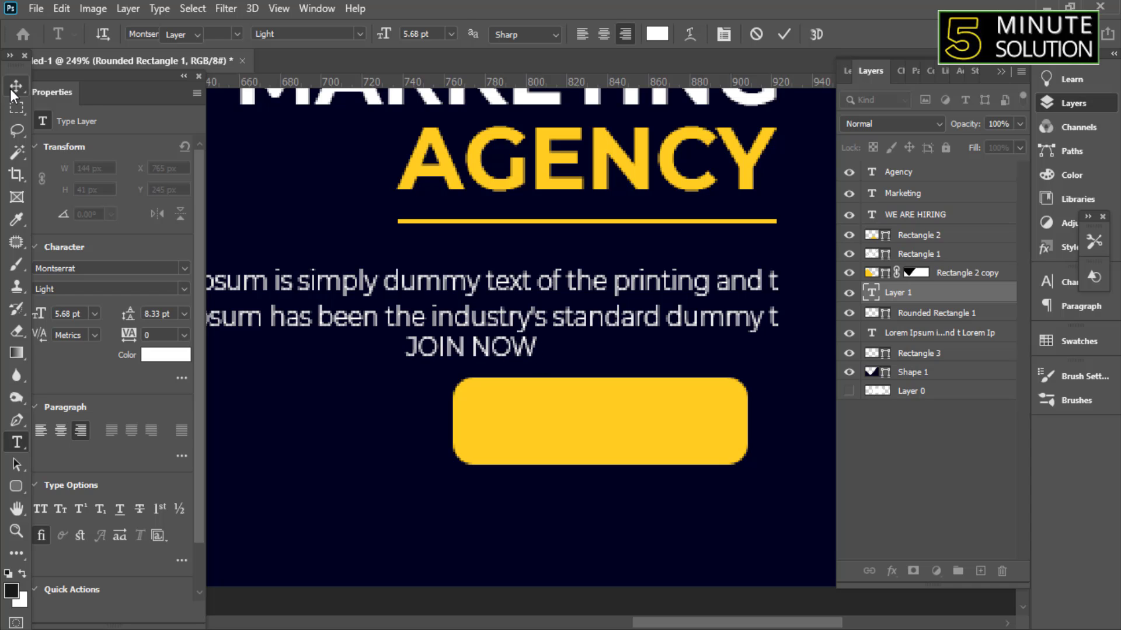
{"action": "left_click", "coordinate": [11, 91]}
{"action": "left_click", "coordinate": [185, 289]}
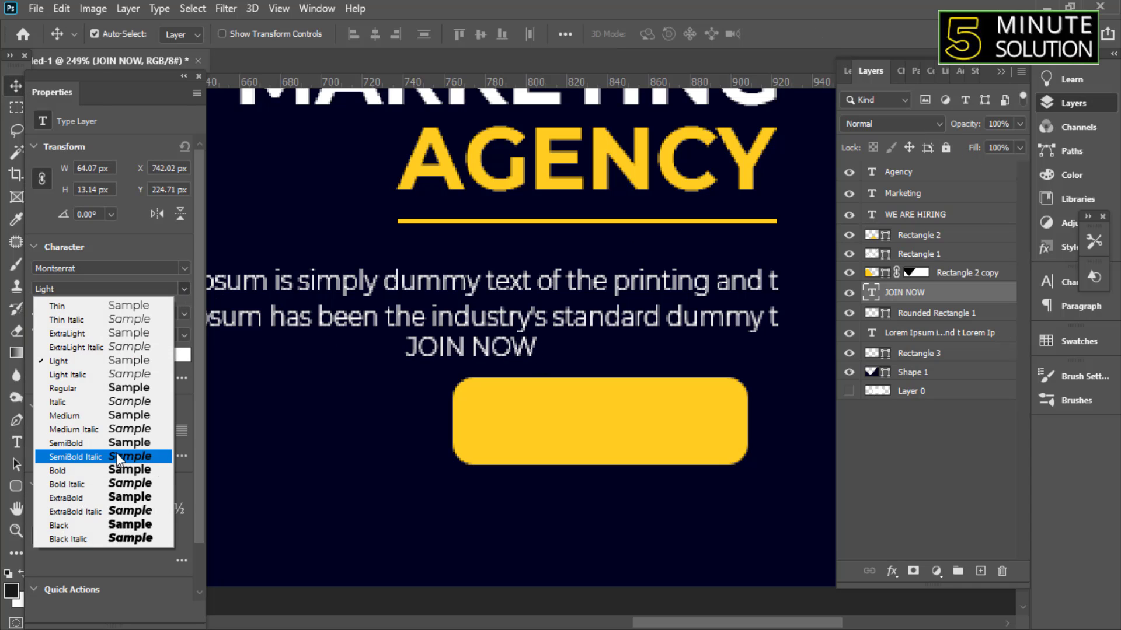
{"action": "left_click", "coordinate": [112, 471]}
Move the JOIN NOW text onto the yellow button and enlarge it to fill it
{"action": "mouse_move", "coordinate": [500, 351]}
{"action": "left_mouse_down"}
{"action": "mouse_move", "coordinate": [620, 408]}
{"action": "mouse_move", "coordinate": [621, 421]}
{"action": "left_mouse_up"}
{"action": "key", "text": "ctrl+t"}
{"action": "left_click_drag", "start_coordinate": [688, 424], "coordinate": [718, 424]}
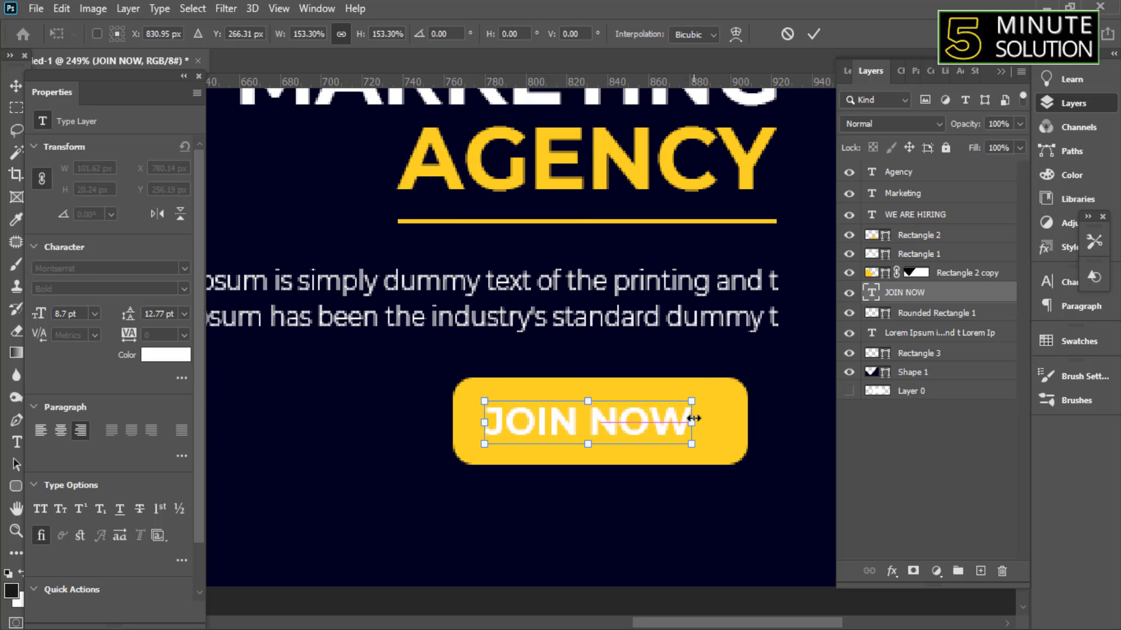
{"action": "key", "text": "Return"}
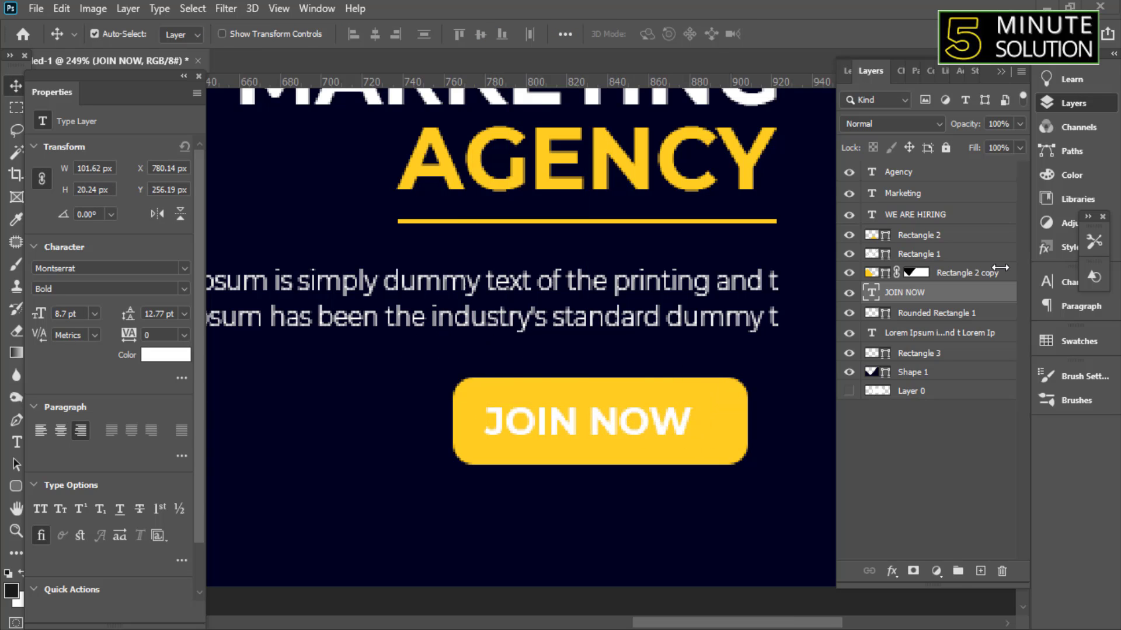
{"action": "scroll", "coordinate": [613, 410], "scroll_direction": "up", "scroll_amount": 2}
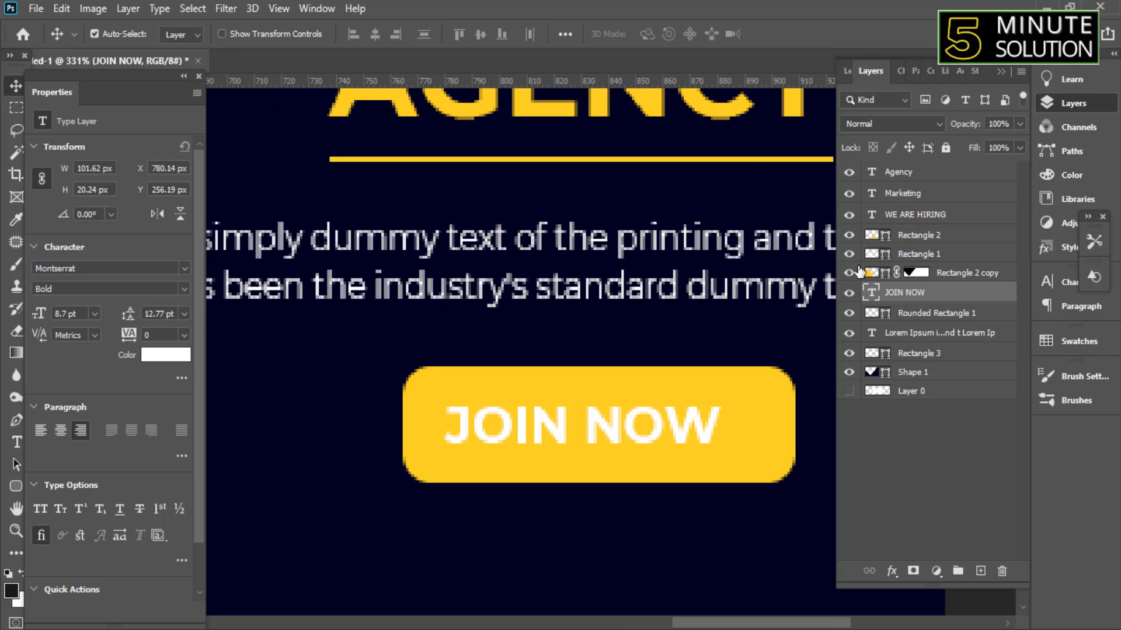
Colour the JOIN NOW text with the sampled navy and reposition it on the button
{"action": "left_click", "coordinate": [181, 358]}
{"action": "left_click", "coordinate": [338, 365]}
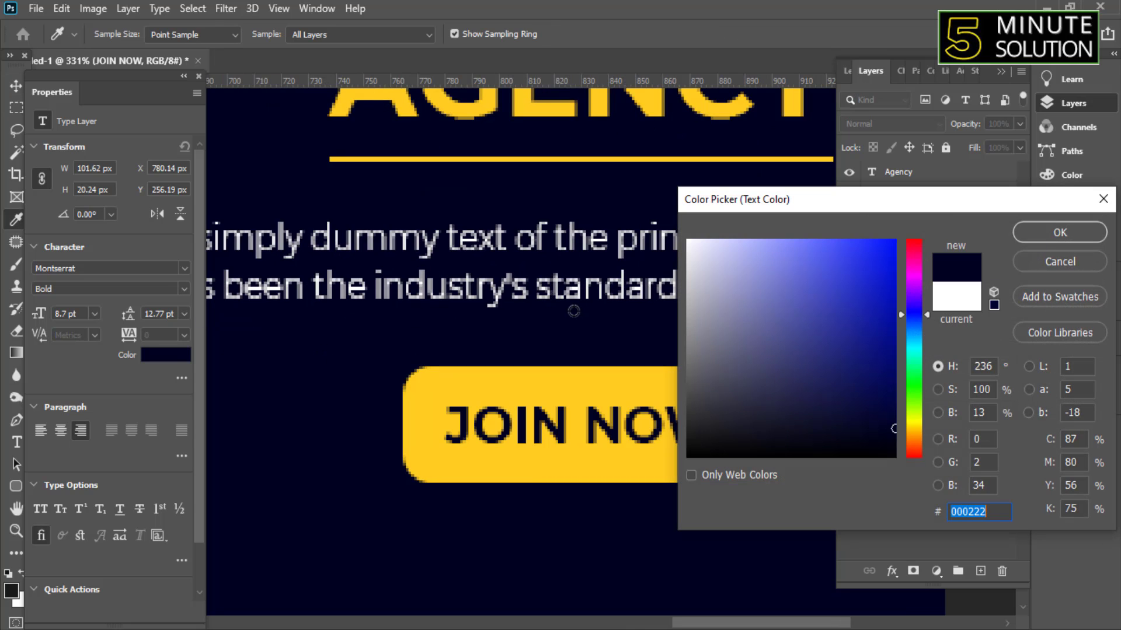
{"action": "left_click", "coordinate": [1059, 233]}
{"action": "key", "text": "v"}
{"action": "scroll", "coordinate": [709, 434], "scroll_direction": "down", "scroll_amount": 2}
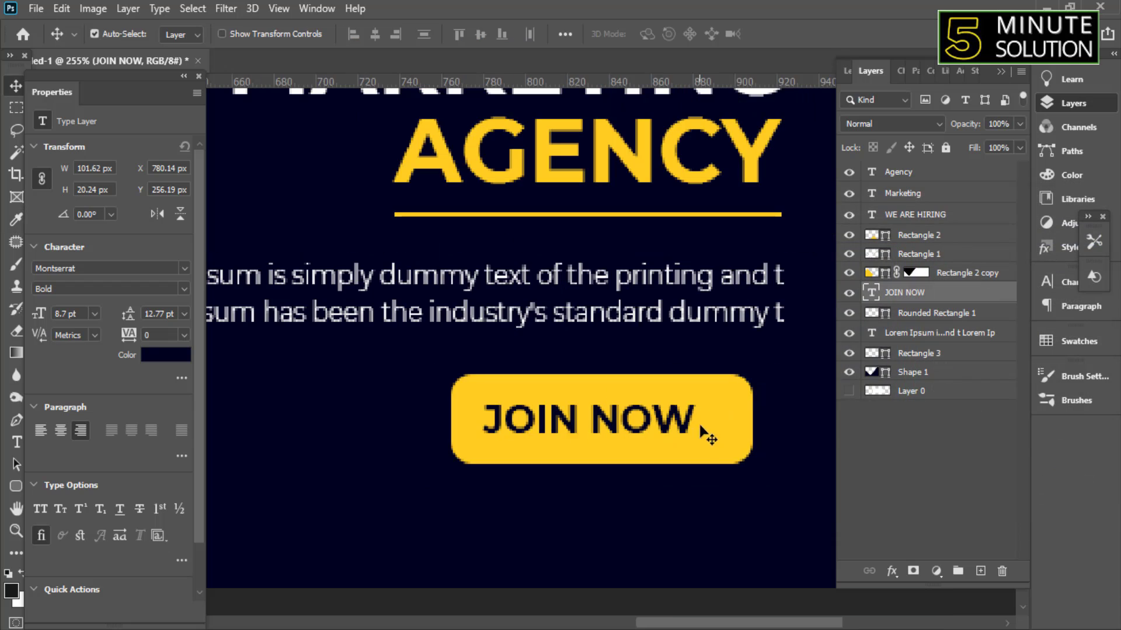
{"action": "mouse_move", "coordinate": [708, 433]}
{"action": "left_mouse_down"}
{"action": "mouse_move", "coordinate": [697, 431]}
{"action": "mouse_move", "coordinate": [728, 418]}
{"action": "mouse_move", "coordinate": [695, 426]}
{"action": "left_mouse_up"}
{"action": "key", "text": "ctrl+t"}
{"action": "key", "text": "Return"}
{"action": "scroll", "coordinate": [695, 444], "scroll_direction": "down", "scroll_amount": 5}
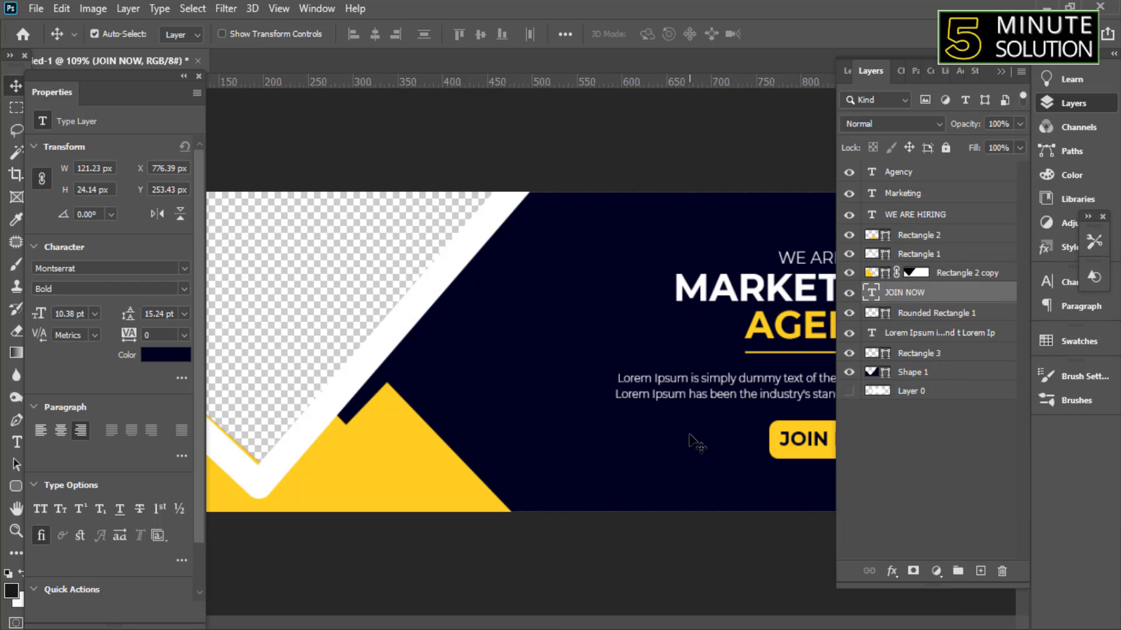
{"action": "scroll", "coordinate": [590, 478], "scroll_direction": "up", "scroll_amount": 5}
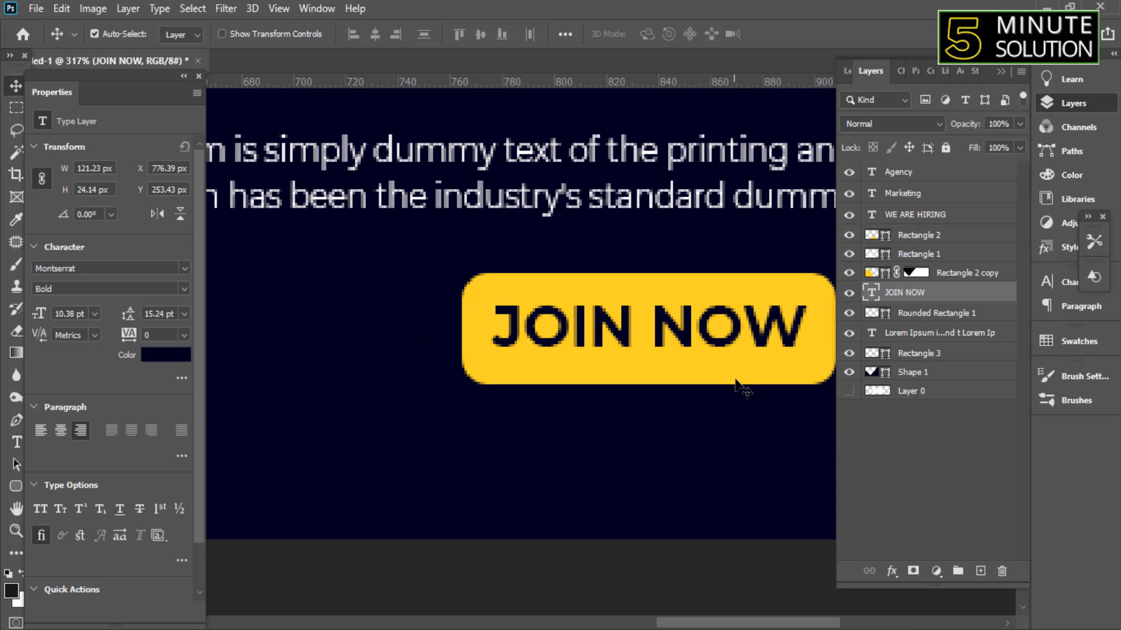
Make the yellow button shape shorter with Free Transform
{"action": "left_click", "coordinate": [734, 379]}
{"action": "key", "text": "ctrl+t"}
{"action": "mouse_move", "coordinate": [650, 382]}
{"action": "left_mouse_down"}
{"action": "mouse_move", "coordinate": [653, 364]}
{"action": "mouse_move", "coordinate": [703, 330]}
{"action": "left_mouse_up"}
{"action": "key", "text": "Return"}
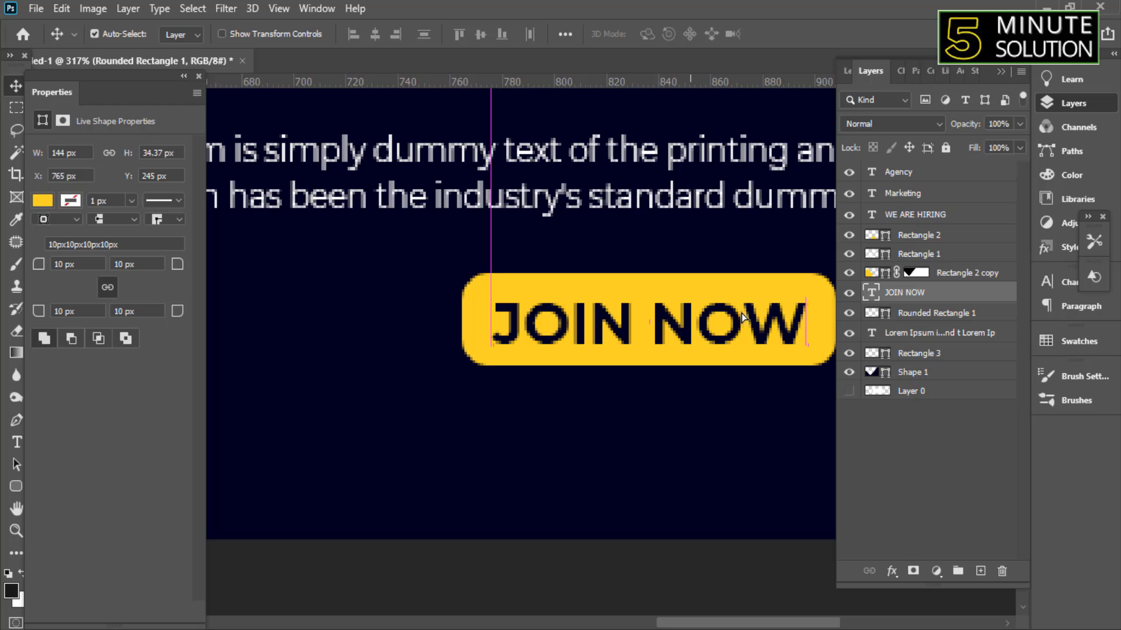
{"action": "scroll", "coordinate": [724, 359], "scroll_direction": "down", "scroll_amount": 4}
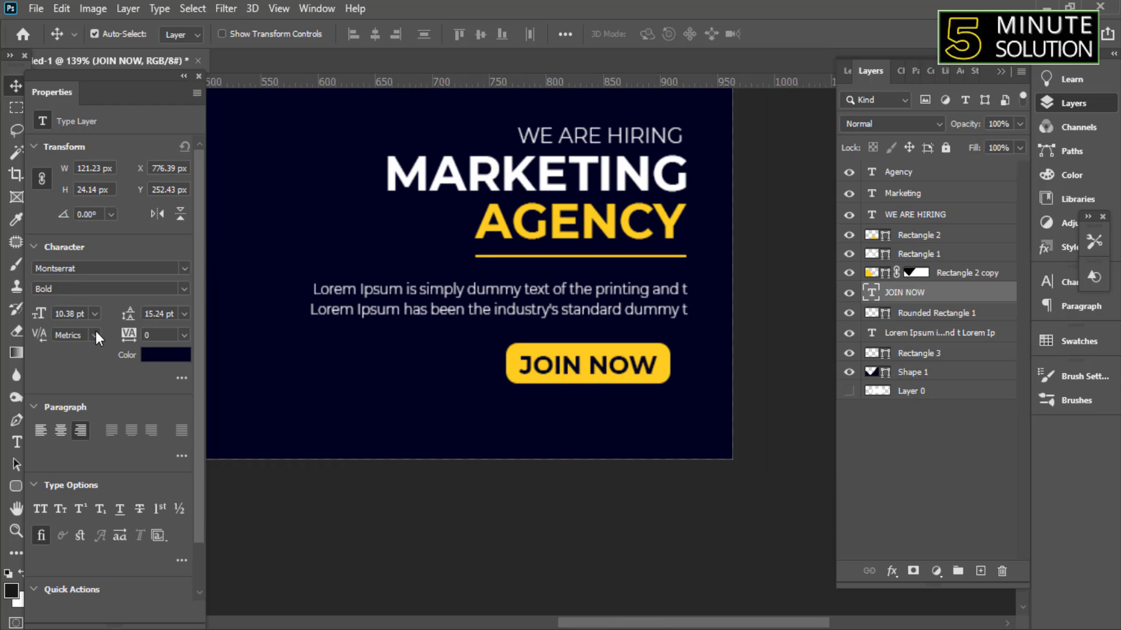
Change the JOIN NOW text to the Medium font weight
{"action": "left_click", "coordinate": [176, 289]}
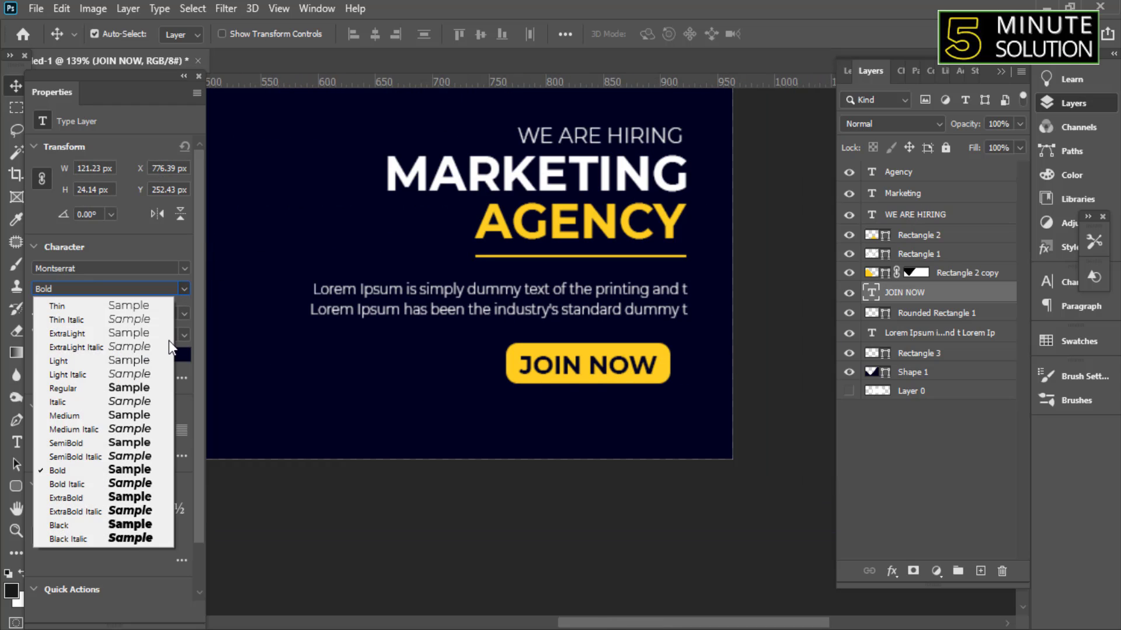
{"action": "left_click", "coordinate": [100, 418]}
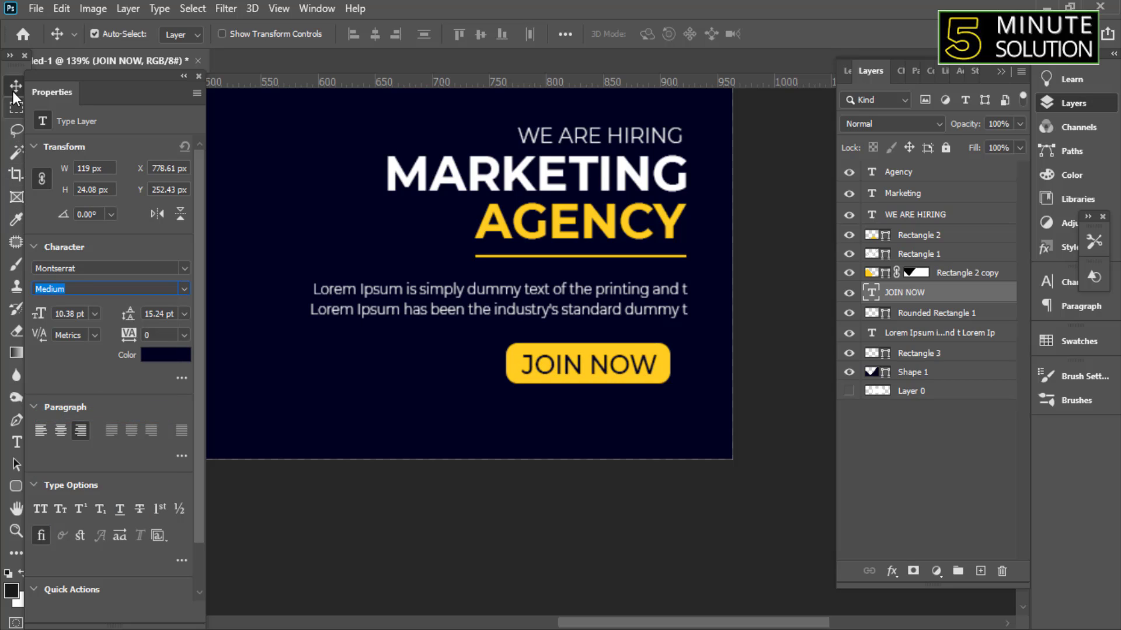
{"action": "left_click", "coordinate": [645, 417]}
{"action": "scroll", "coordinate": [689, 365], "scroll_direction": "up", "scroll_amount": 3}
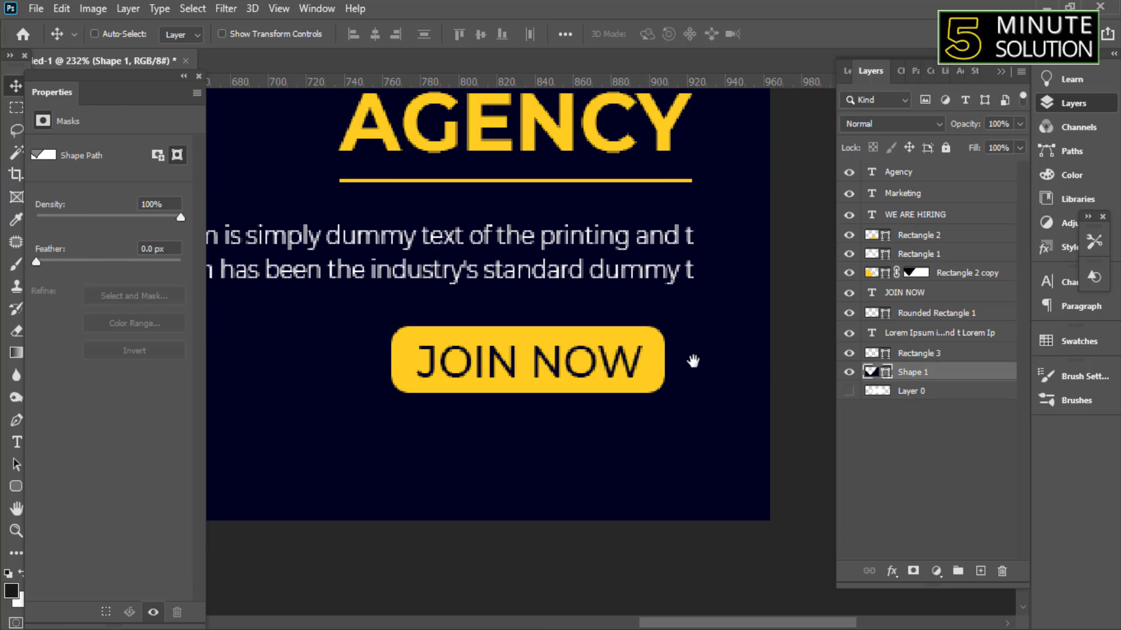
Nudge and slightly shrink the JOIN NOW text to centre it in the button
{"action": "mouse_move", "coordinate": [623, 349]}
{"action": "left_mouse_down"}
{"action": "mouse_move", "coordinate": [632, 363]}
{"action": "mouse_move", "coordinate": [590, 322]}
{"action": "left_mouse_up"}
{"action": "key", "text": "ctrl+t"}
{"action": "key", "text": "Return"}
{"action": "scroll", "coordinate": [462, 409], "scroll_direction": "up", "scroll_amount": 2}
{"action": "scroll", "coordinate": [596, 338], "scroll_direction": "down", "scroll_amount": 1}
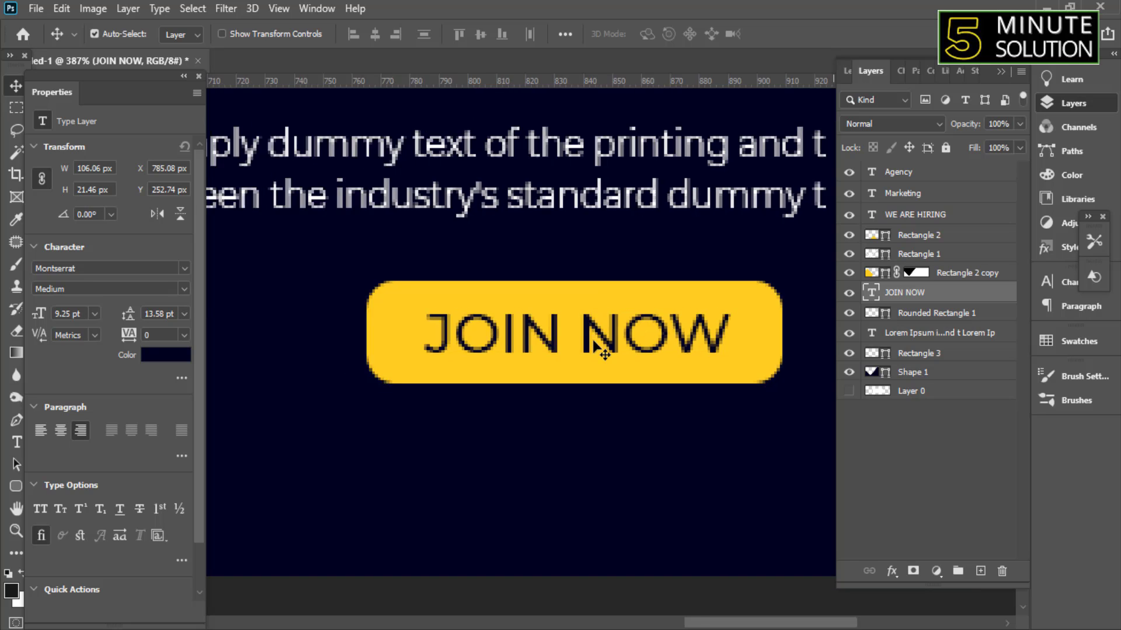
{"action": "scroll", "coordinate": [584, 380], "scroll_direction": "down", "scroll_amount": 4}
{"action": "scroll", "coordinate": [663, 433], "scroll_direction": "down", "scroll_amount": 2}
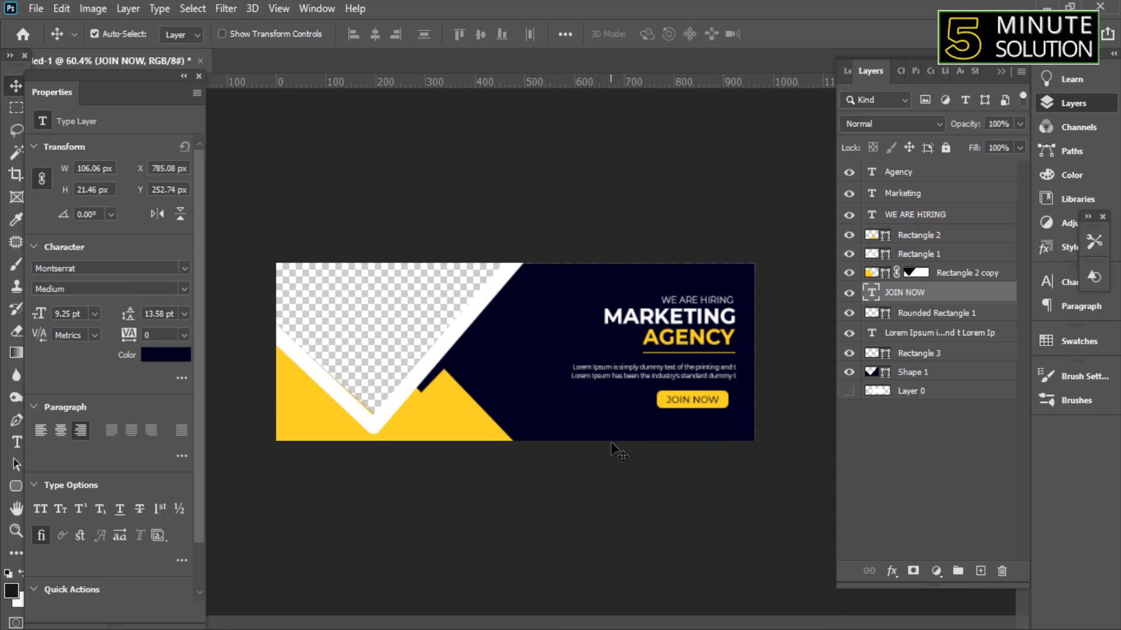
{"action": "scroll", "coordinate": [683, 467], "scroll_direction": "up", "scroll_amount": 2}
{"action": "scroll", "coordinate": [753, 432], "scroll_direction": "up", "scroll_amount": 2}
{"action": "scroll", "coordinate": [397, 333], "scroll_direction": "up", "scroll_amount": 2}
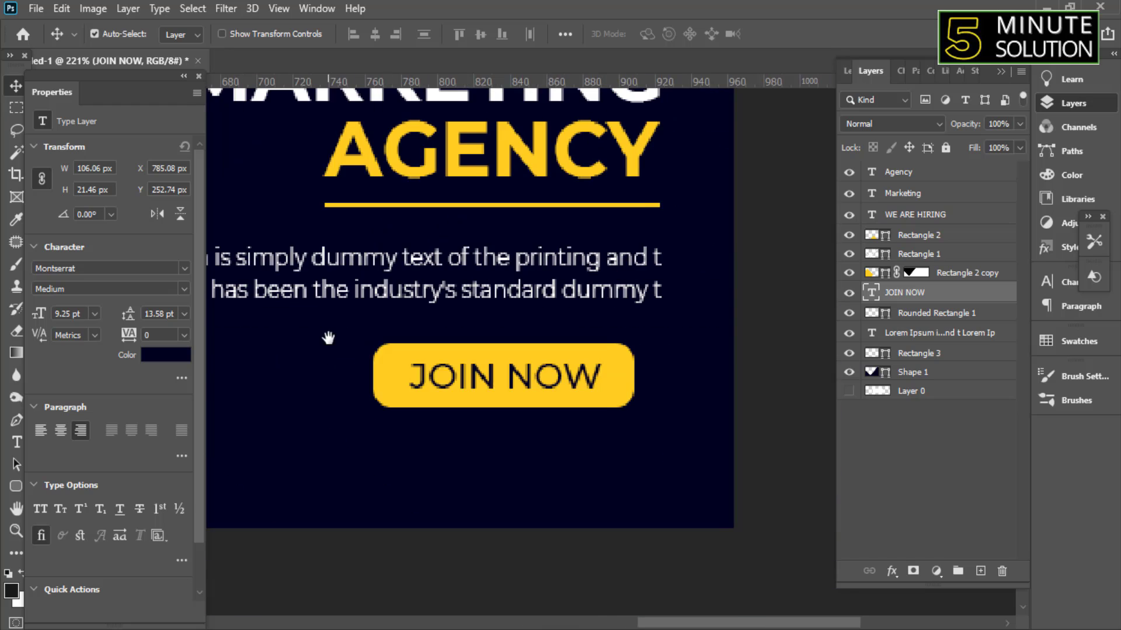
Scale the button and JOIN NOW label to about 70% and align it under the body text's right edge
{"action": "left_click", "coordinate": [619, 374]}
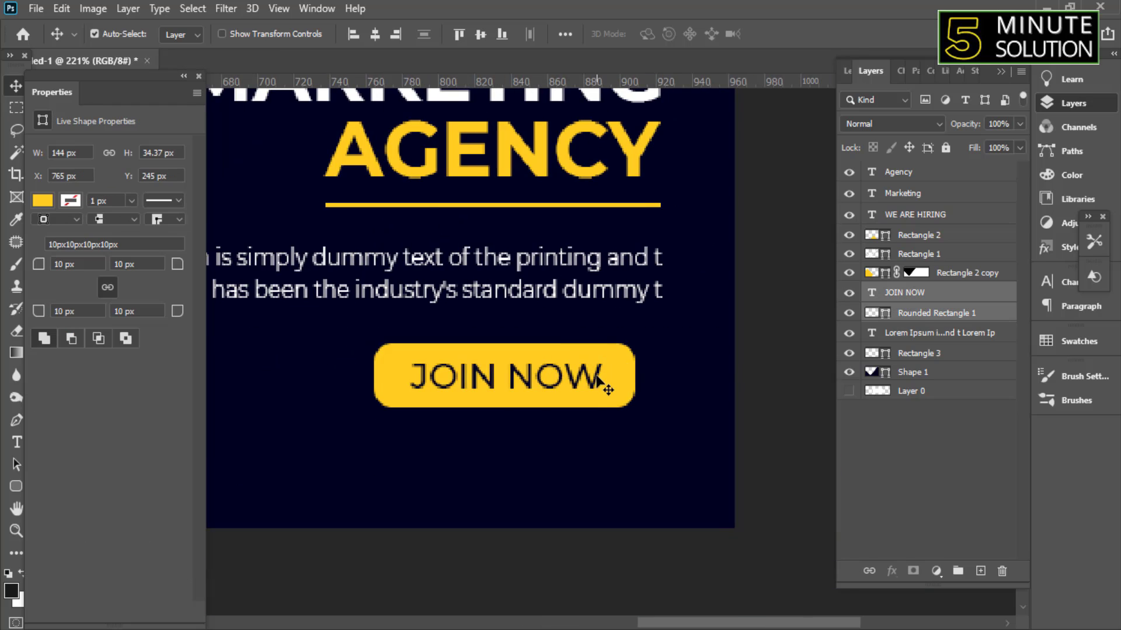
{"action": "key", "text": "ctrl+t"}
{"action": "left_click_drag", "start_coordinate": [382, 375], "coordinate": [452, 375]}
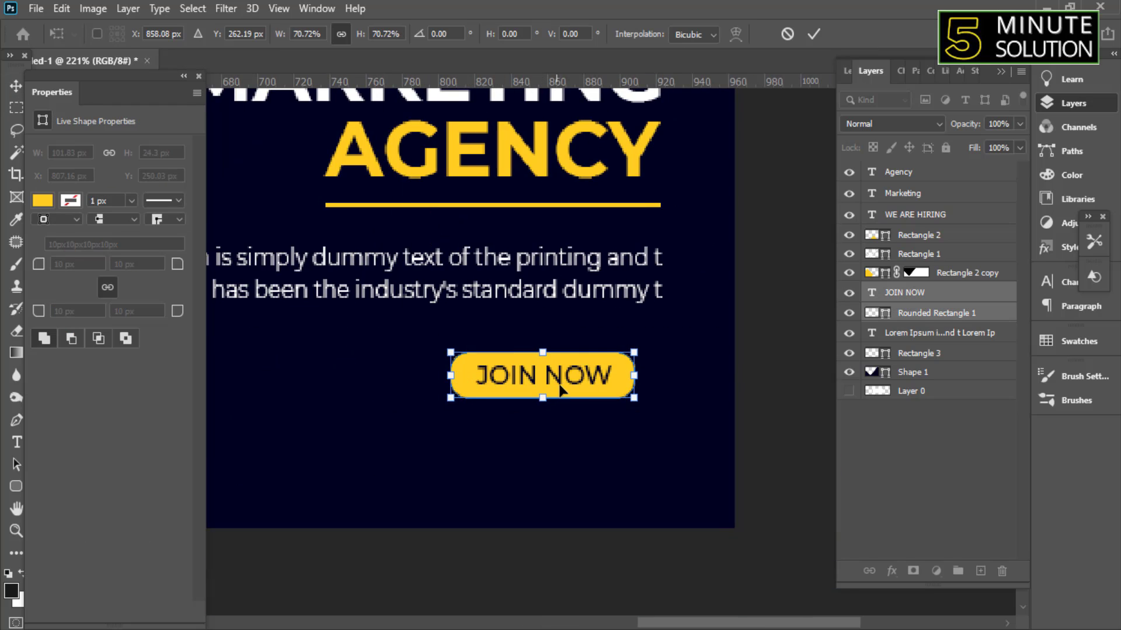
{"action": "mouse_move", "coordinate": [578, 380]}
{"action": "left_mouse_down"}
{"action": "mouse_move", "coordinate": [604, 369]}
{"action": "mouse_move", "coordinate": [607, 386]}
{"action": "left_mouse_up"}
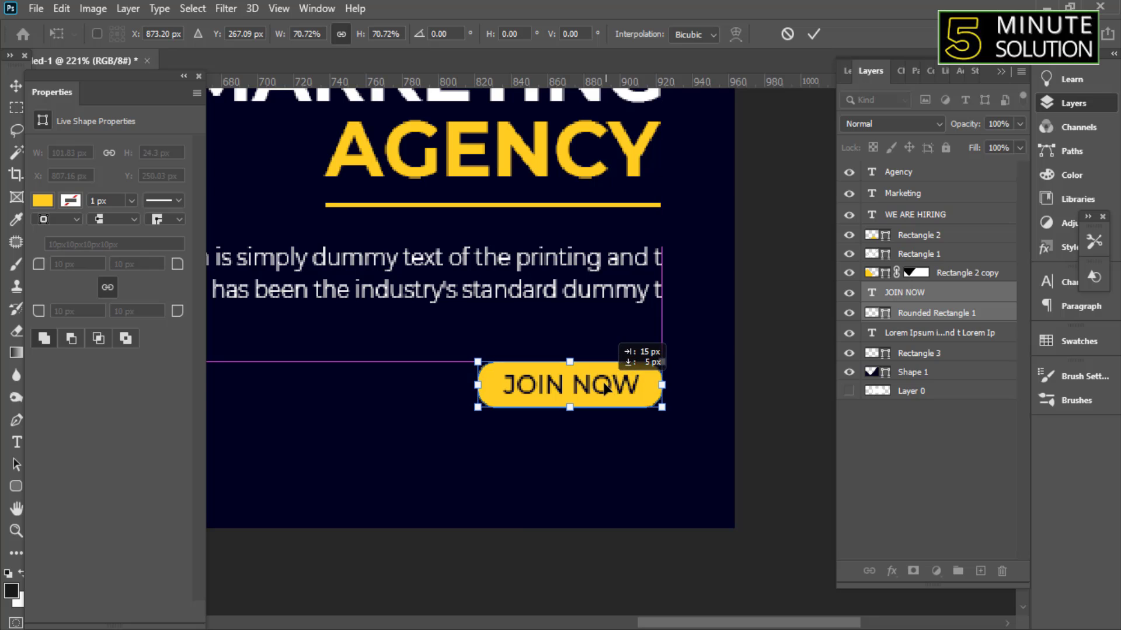
{"action": "key", "text": "Return"}
{"action": "key", "text": "ctrl+0"}
{"action": "scroll", "coordinate": [706, 435], "scroll_direction": "down", "scroll_amount": 2}
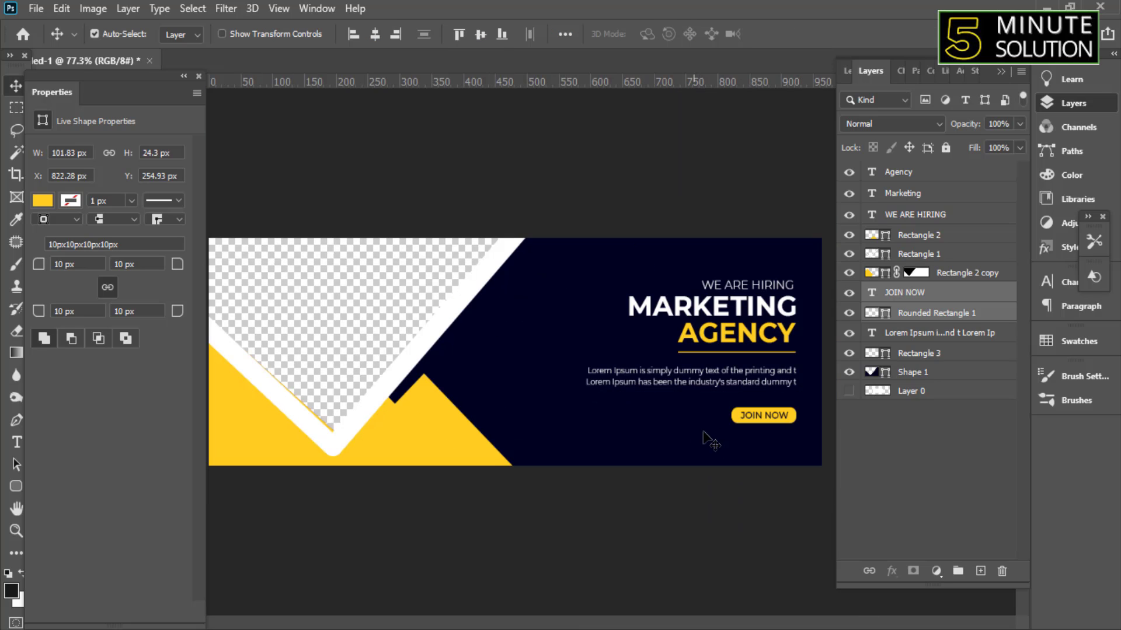
{"action": "scroll", "coordinate": [756, 418], "scroll_direction": "up", "scroll_amount": 3}
{"action": "left_click_drag", "start_coordinate": [540, 405], "coordinate": [697, 391]}
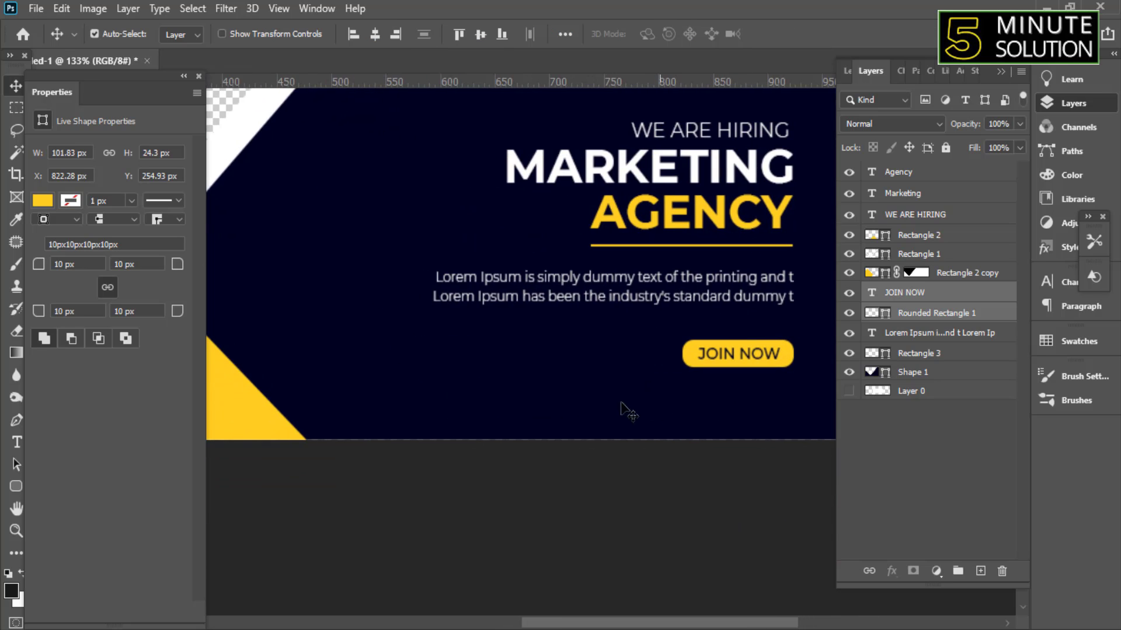
Add a WEB text layer in Font Awesome 6 Brands in the lower navy area
{"action": "key", "text": "t"}
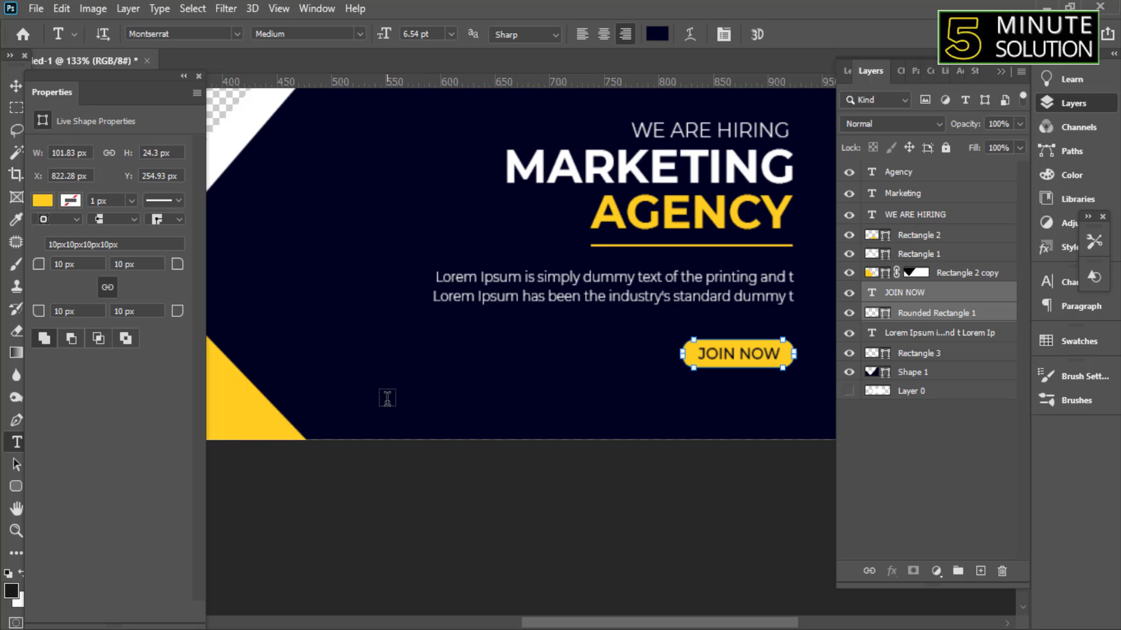
{"action": "left_click", "coordinate": [387, 398]}
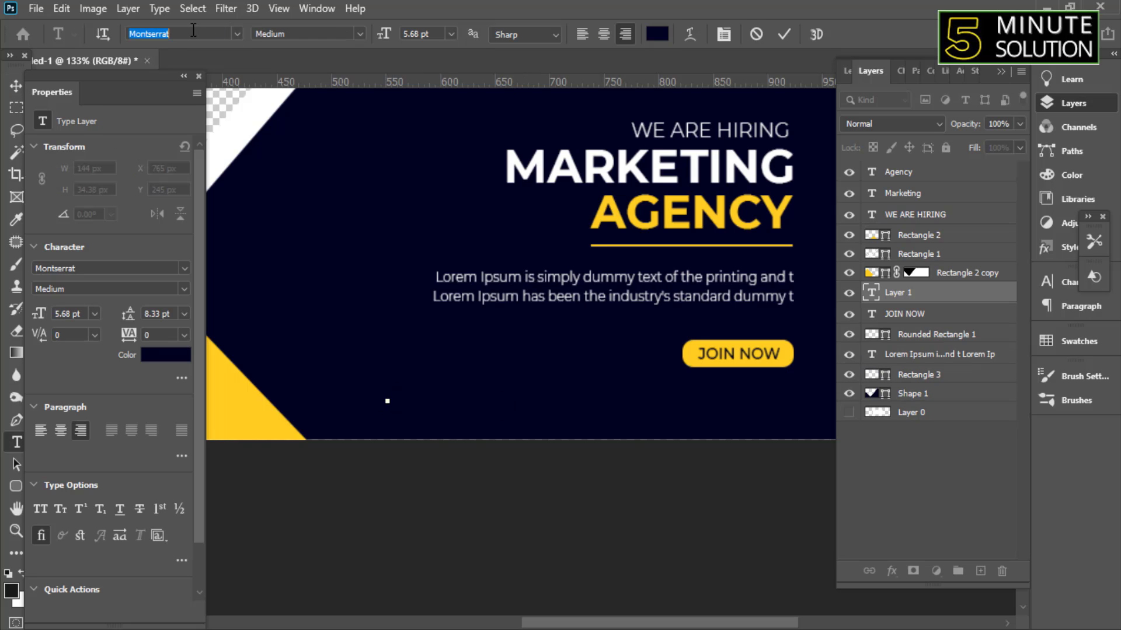
{"action": "type", "text": "FONT"}
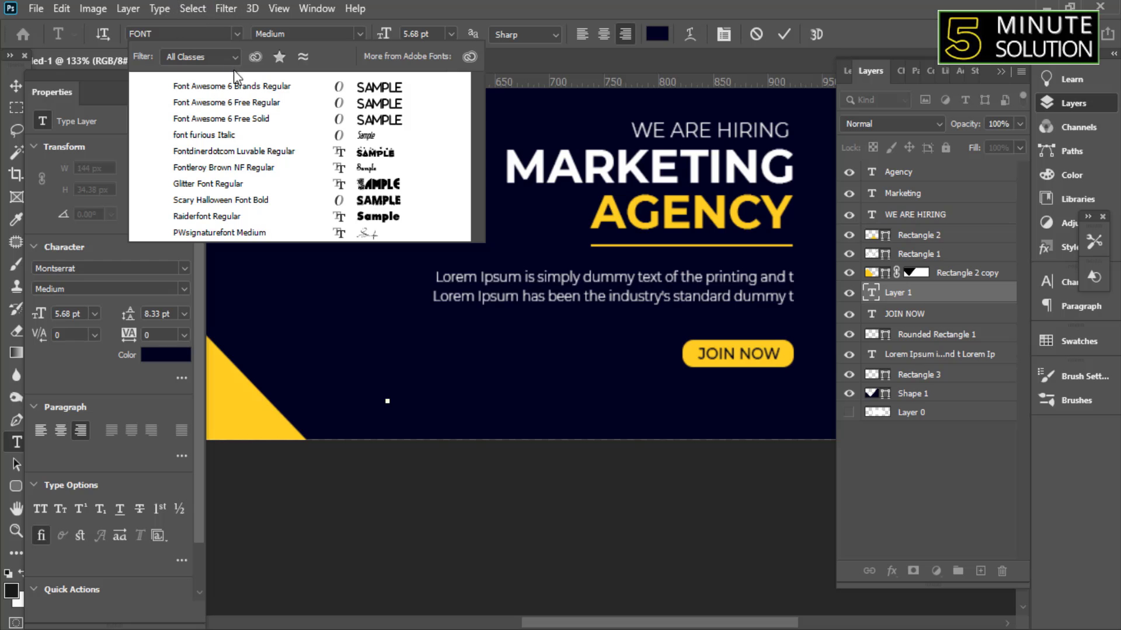
{"action": "left_click", "coordinate": [241, 86]}
{"action": "key", "text": "ctrl+v"}
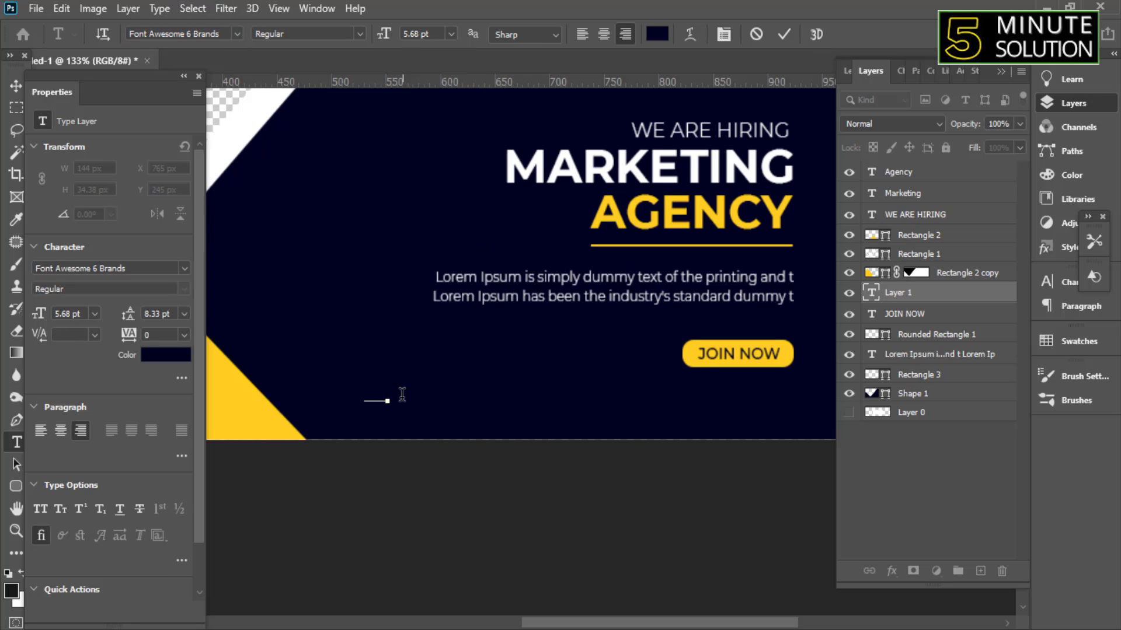
{"action": "left_click", "coordinate": [16, 87]}
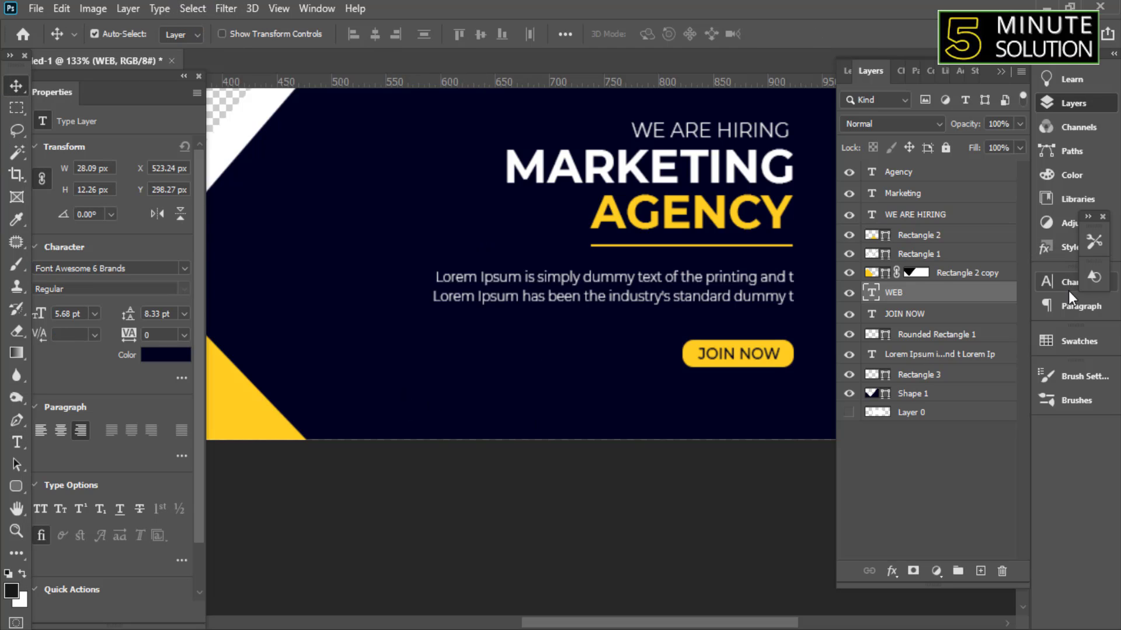
Make the WEB text white (#ffffff), move it right, and paste in the globe image
{"action": "left_click", "coordinate": [145, 356]}
{"action": "type", "text": "ffffff"}
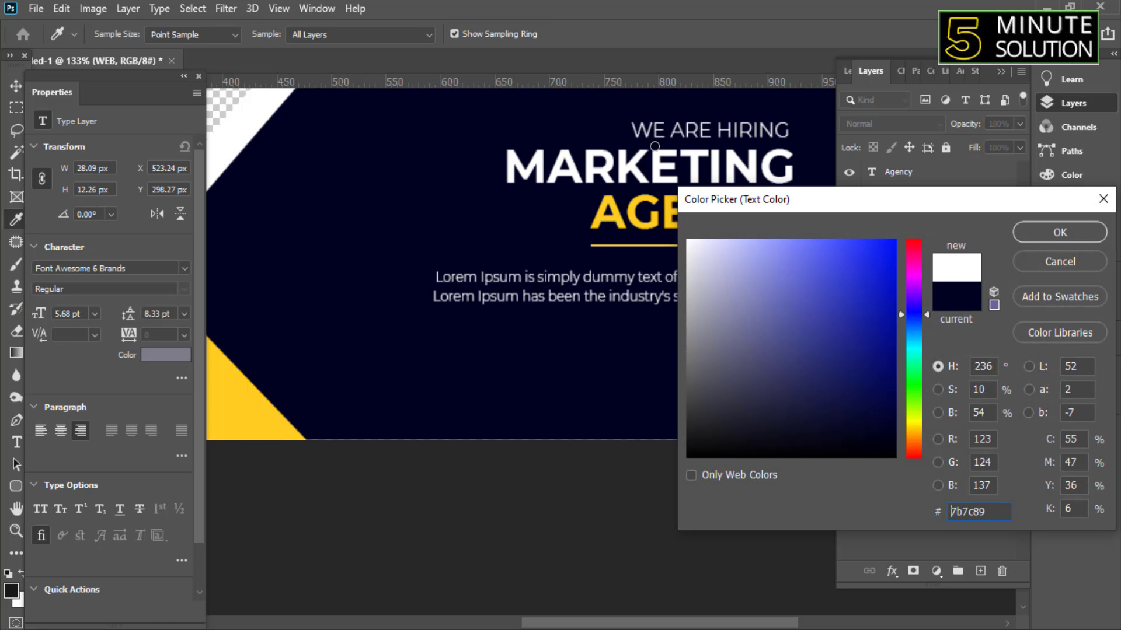
{"action": "left_click", "coordinate": [1061, 230]}
{"action": "scroll", "coordinate": [278, 484], "scroll_direction": "up", "scroll_amount": 1}
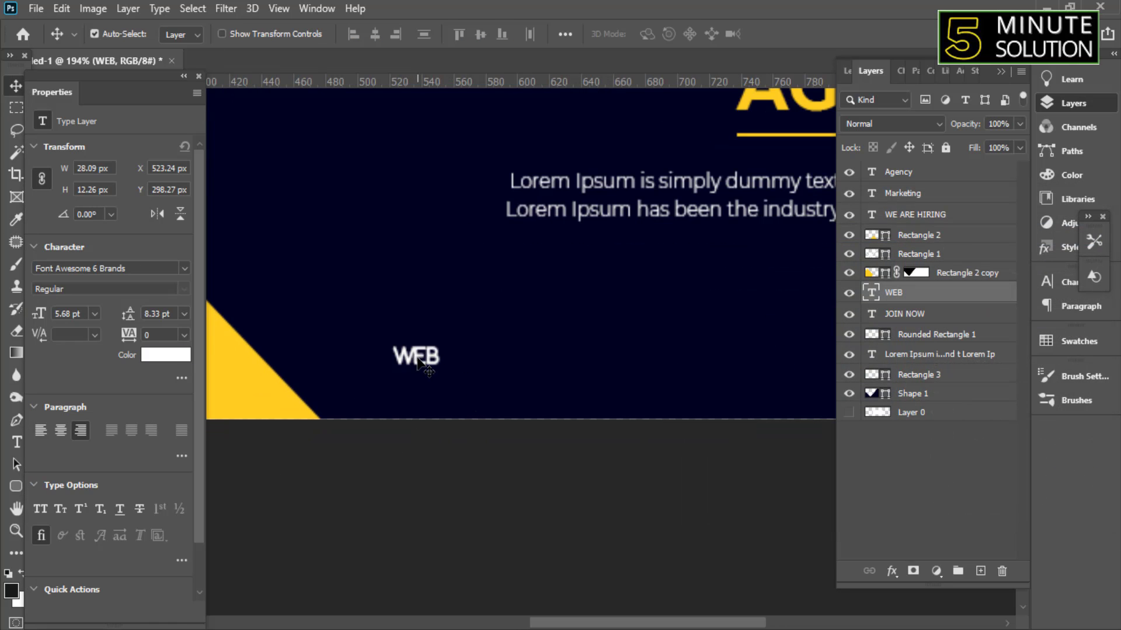
{"action": "left_click_drag", "start_coordinate": [419, 365], "coordinate": [594, 381]}
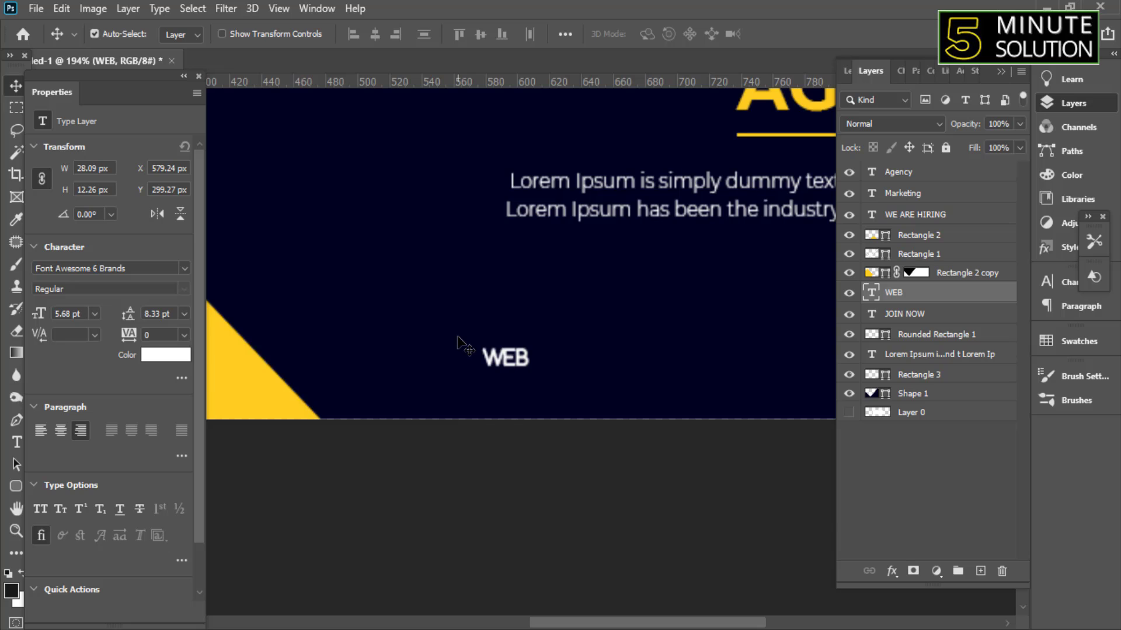
{"action": "key", "text": "ctrl+v"}
{"action": "key", "text": "ctrl+0"}
Shrink the pasted globe and move it onto the navy area
{"action": "key", "text": "ctrl+t"}
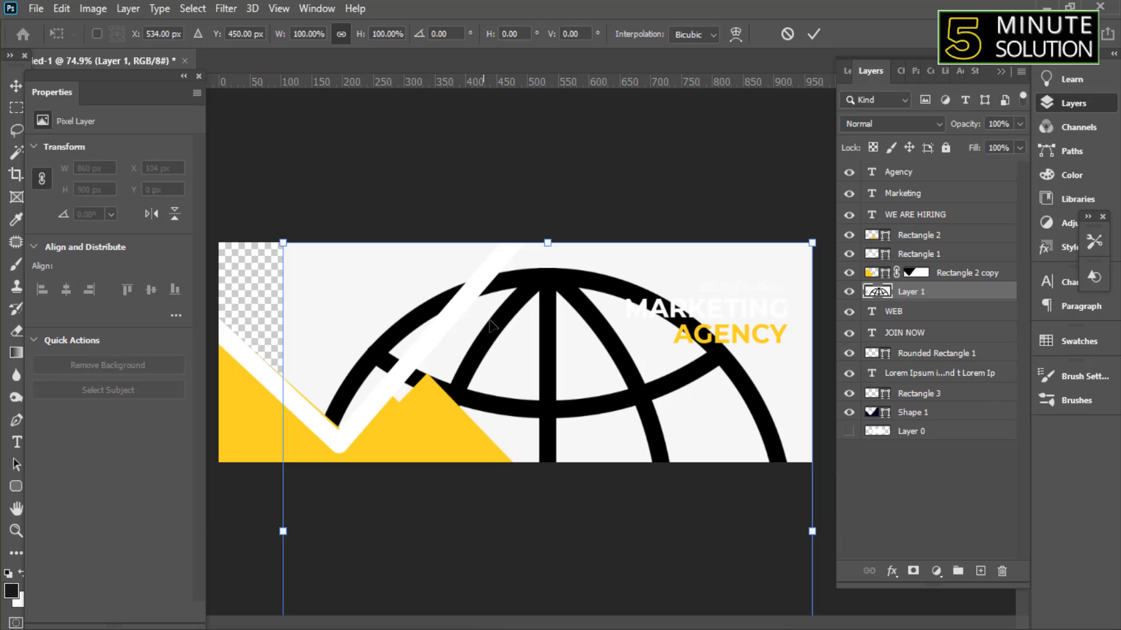
{"action": "left_click_drag", "start_coordinate": [550, 244], "coordinate": [548, 400]}
{"action": "left_click_drag", "start_coordinate": [547, 467], "coordinate": [570, 382]}
{"action": "key", "text": "Return"}
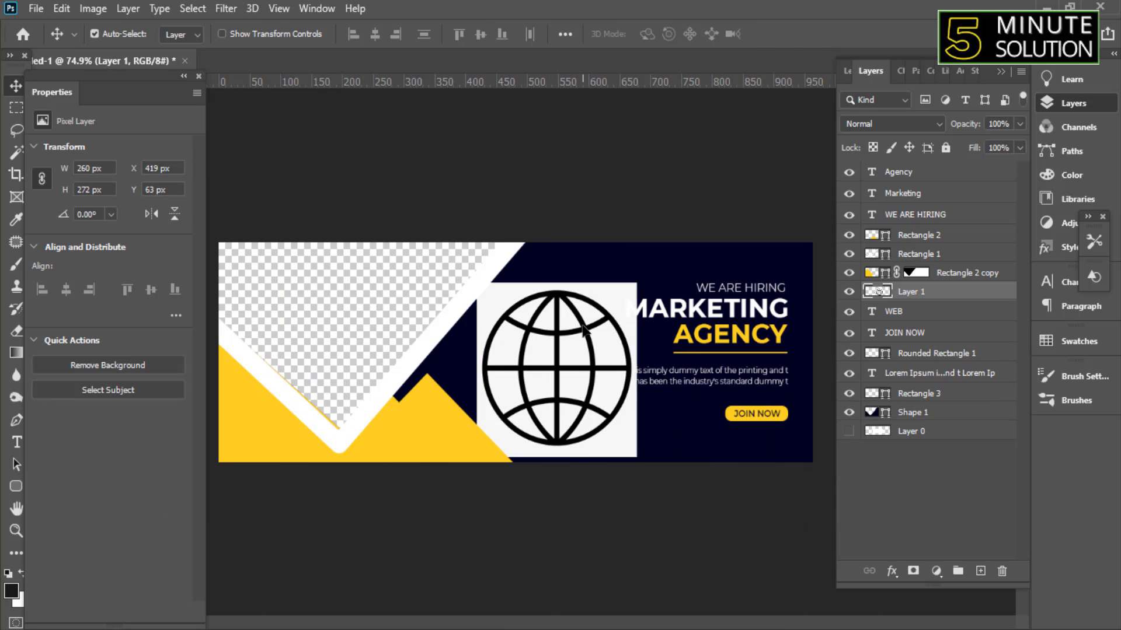
{"action": "scroll", "coordinate": [656, 299], "scroll_direction": "up", "scroll_amount": 1}
Delete the white background and white cells of the globe with the Magic Wand
{"action": "key", "text": "w"}
{"action": "left_click", "coordinate": [646, 288]}
{"action": "key", "text": "Delete"}
{"action": "left_click", "coordinate": [590, 350]}
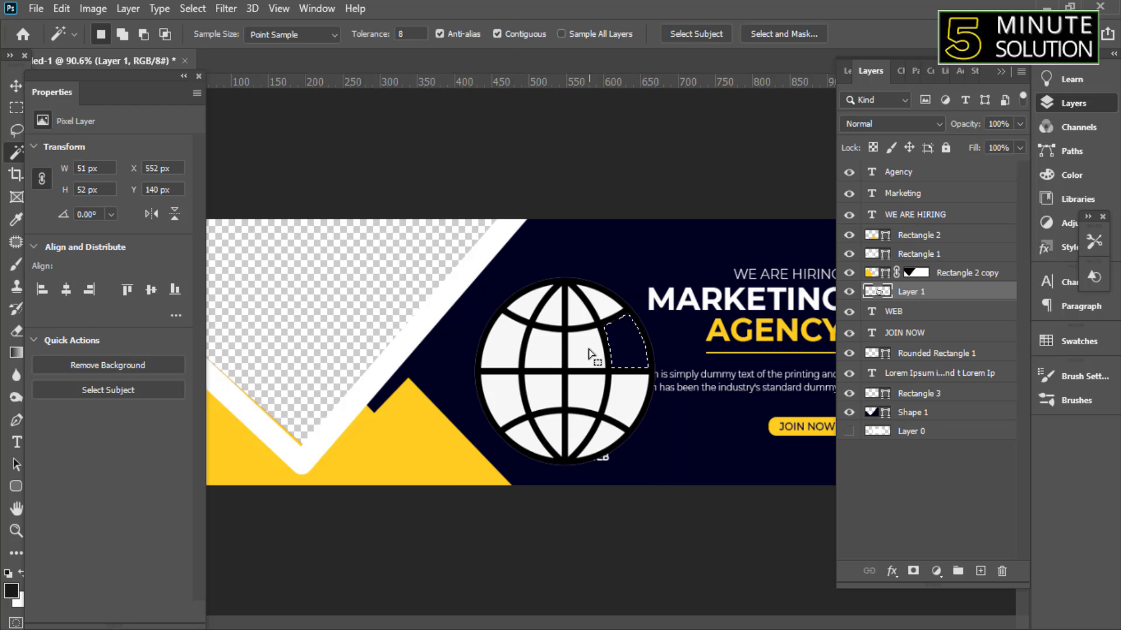
{"action": "key", "text": "Delete"}
{"action": "left_click", "coordinate": [589, 392]}
{"action": "key", "text": "Delete"}
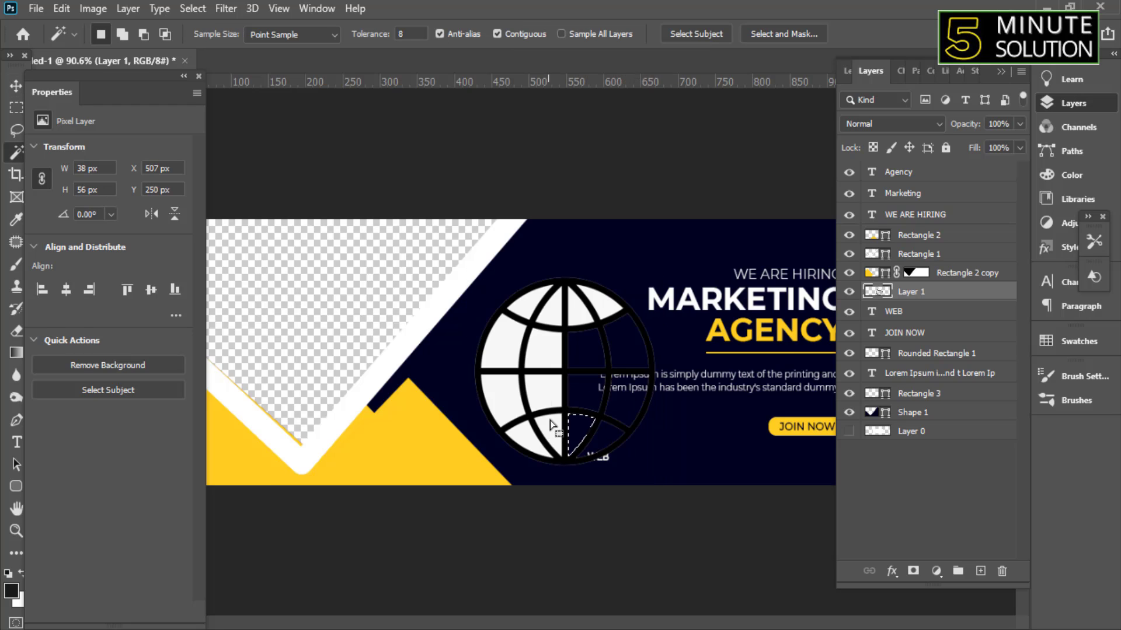
{"action": "left_click", "coordinate": [551, 424]}
{"action": "key", "text": "Delete"}
{"action": "left_click", "coordinate": [507, 394]}
{"action": "key", "text": "Delete"}
{"action": "left_click", "coordinate": [513, 356]}
{"action": "key", "text": "Delete"}
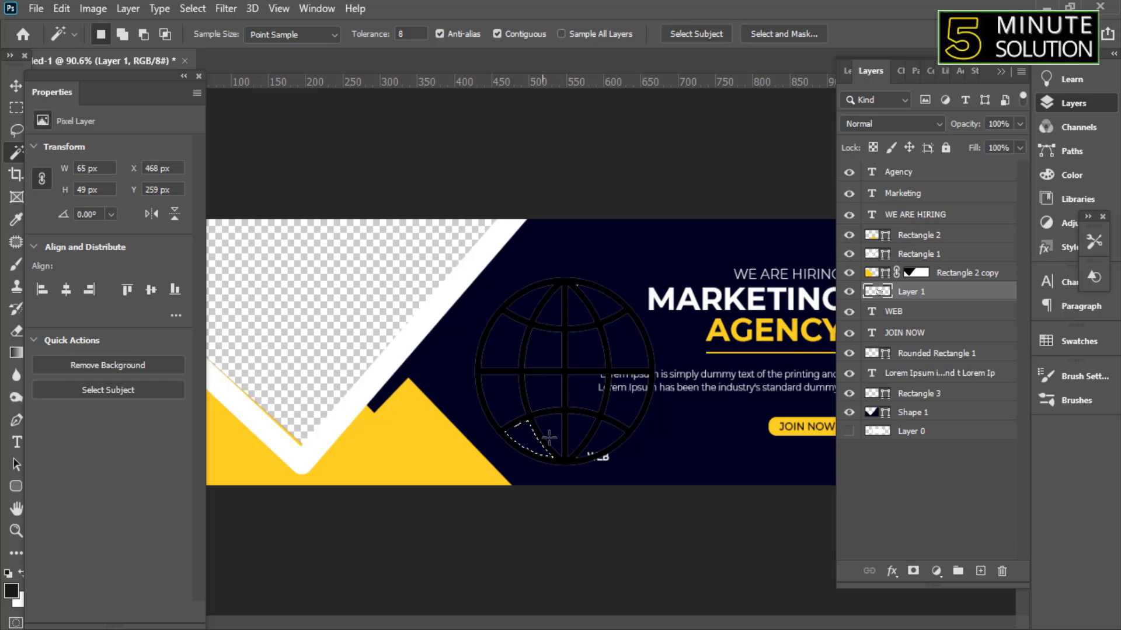
{"action": "key", "text": "ctrl+d"}
Add a Colour Overlay layer style to the globe layer
{"action": "right_click", "coordinate": [928, 292]}
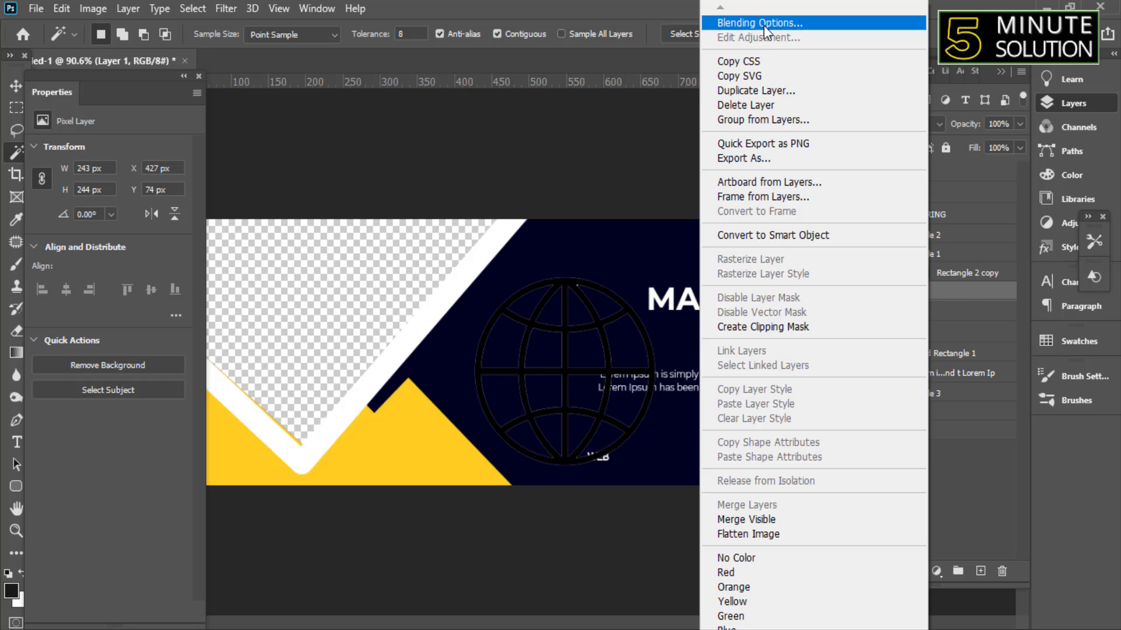
{"action": "left_click", "coordinate": [764, 25]}
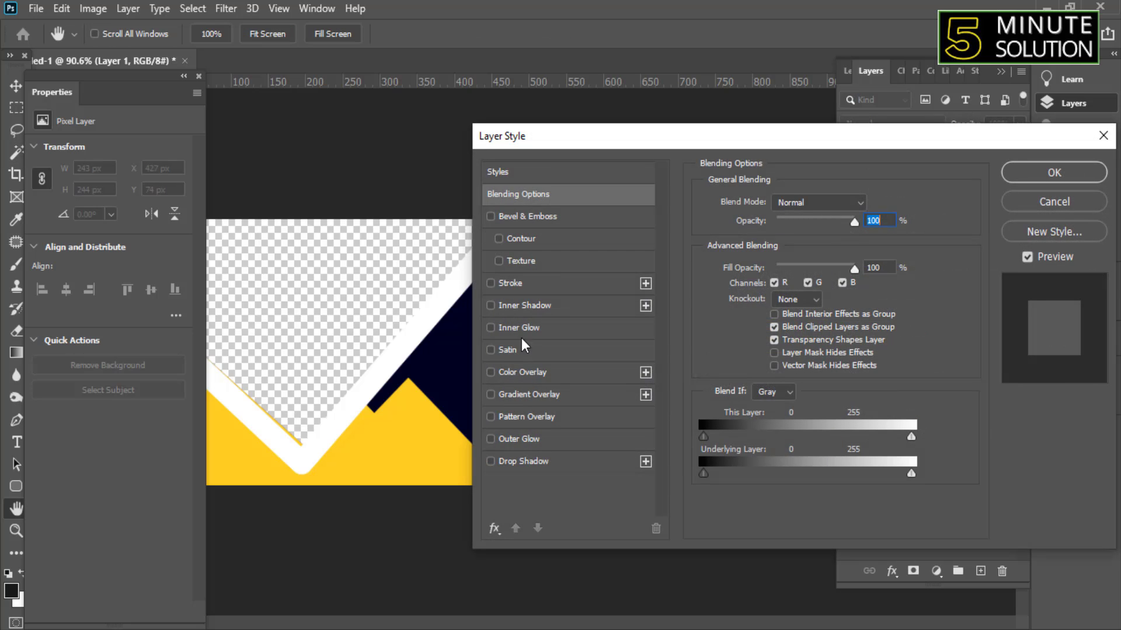
{"action": "left_click", "coordinate": [522, 371]}
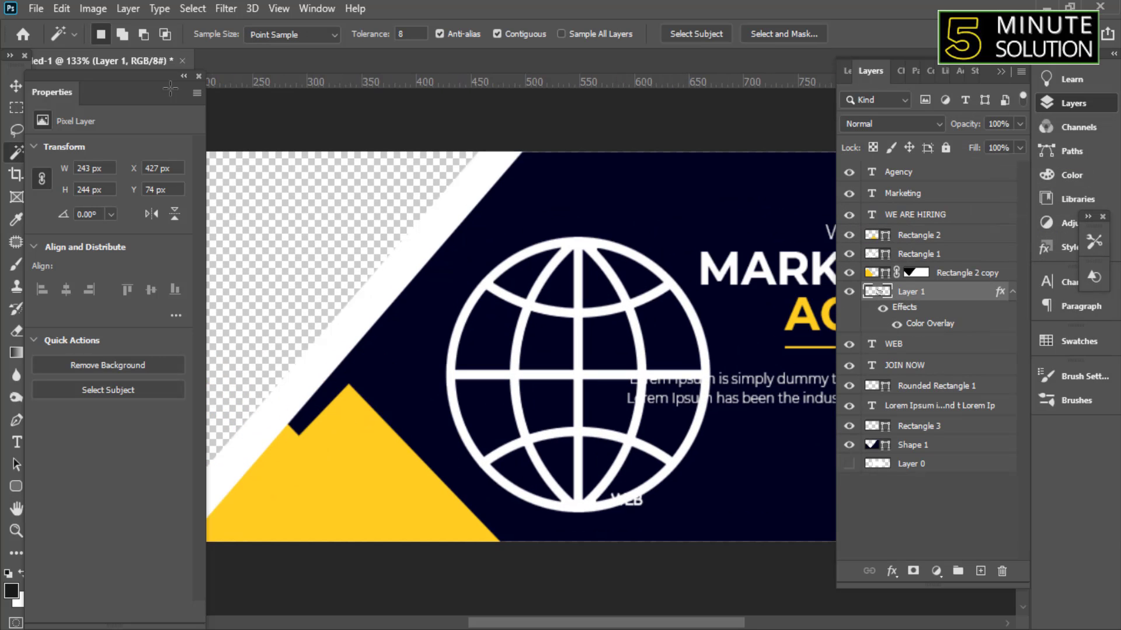
Shrink the globe to icon size and line the WEB text up beside it
{"action": "left_click", "coordinate": [16, 86]}
{"action": "key", "text": "ctrl+t"}
{"action": "mouse_move", "coordinate": [445, 237]}
{"action": "left_mouse_down"}
{"action": "mouse_move", "coordinate": [583, 472]}
{"action": "mouse_move", "coordinate": [585, 496]}
{"action": "mouse_move", "coordinate": [580, 483]}
{"action": "left_mouse_up"}
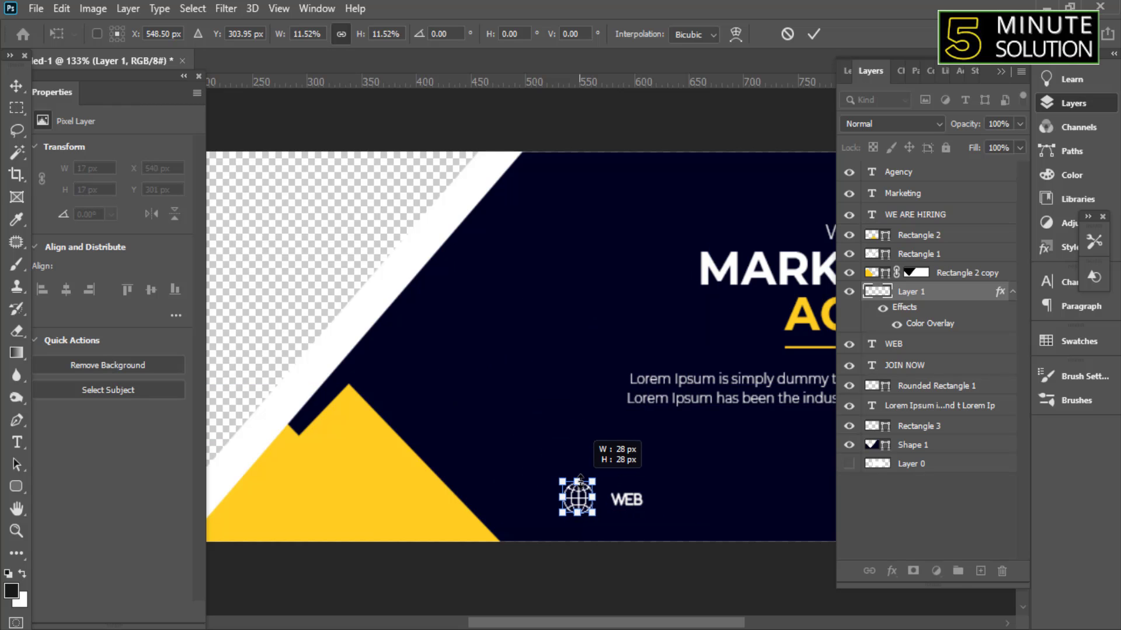
{"action": "key", "text": "Return"}
{"action": "mouse_move", "coordinate": [394, 493]}
{"action": "left_mouse_down"}
{"action": "mouse_move", "coordinate": [467, 501]}
{"action": "mouse_move", "coordinate": [453, 491]}
{"action": "mouse_move", "coordinate": [555, 480]}
{"action": "left_mouse_up"}
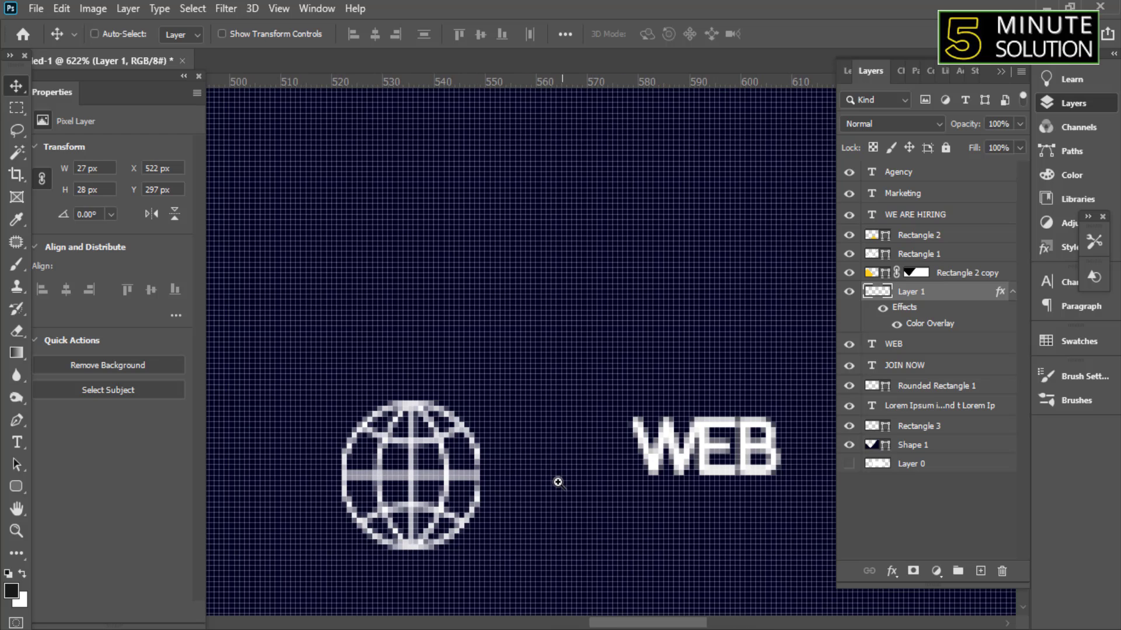
{"action": "key", "text": "ctrl+t"}
{"action": "left_click_drag", "start_coordinate": [429, 413], "coordinate": [434, 454]}
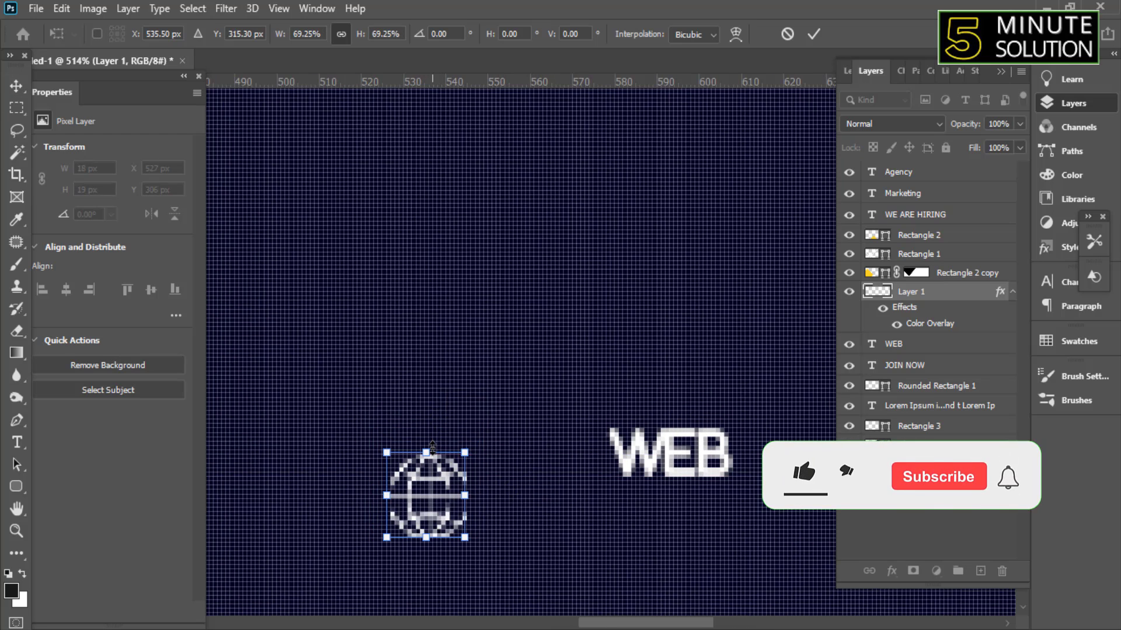
{"action": "key", "text": "Return"}
{"action": "scroll", "coordinate": [477, 502], "scroll_direction": "down", "scroll_amount": 2}
{"action": "mouse_move", "coordinate": [625, 470]}
{"action": "left_mouse_down"}
{"action": "mouse_move", "coordinate": [582, 499]}
{"action": "mouse_move", "coordinate": [581, 489]}
{"action": "left_mouse_up"}
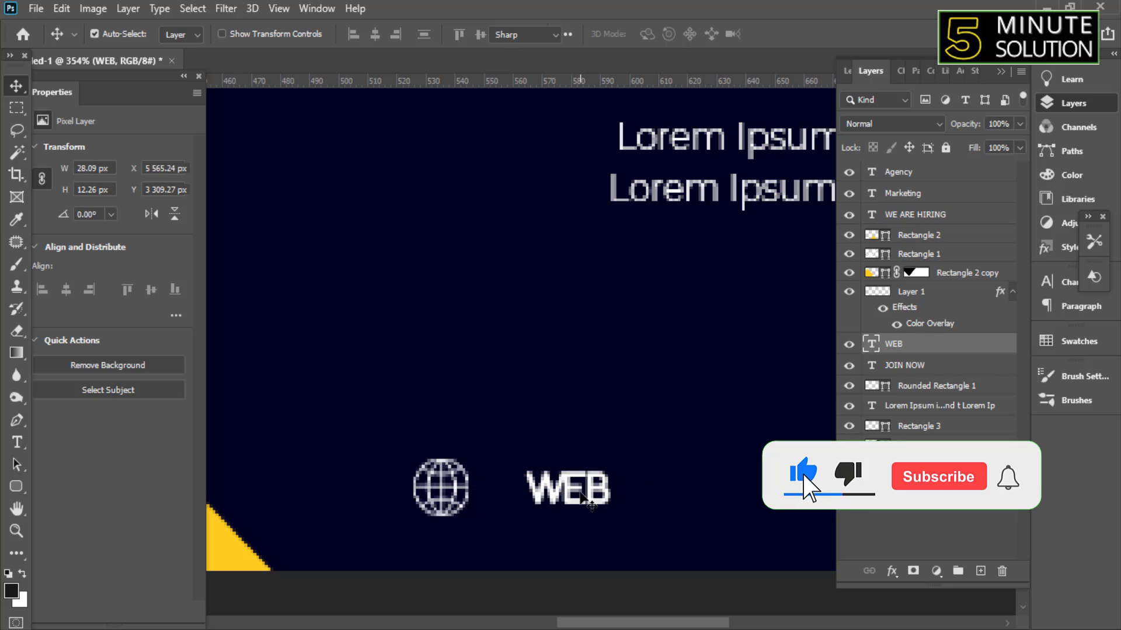
{"action": "double_click", "coordinate": [581, 488]}
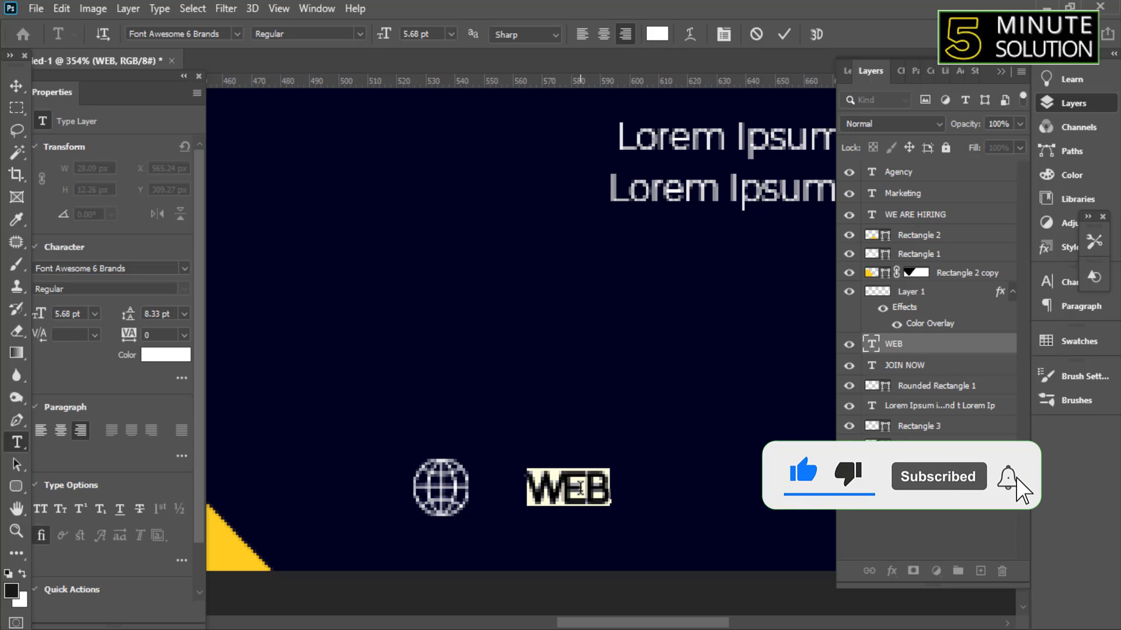
{"action": "type", "text": "WWW"}
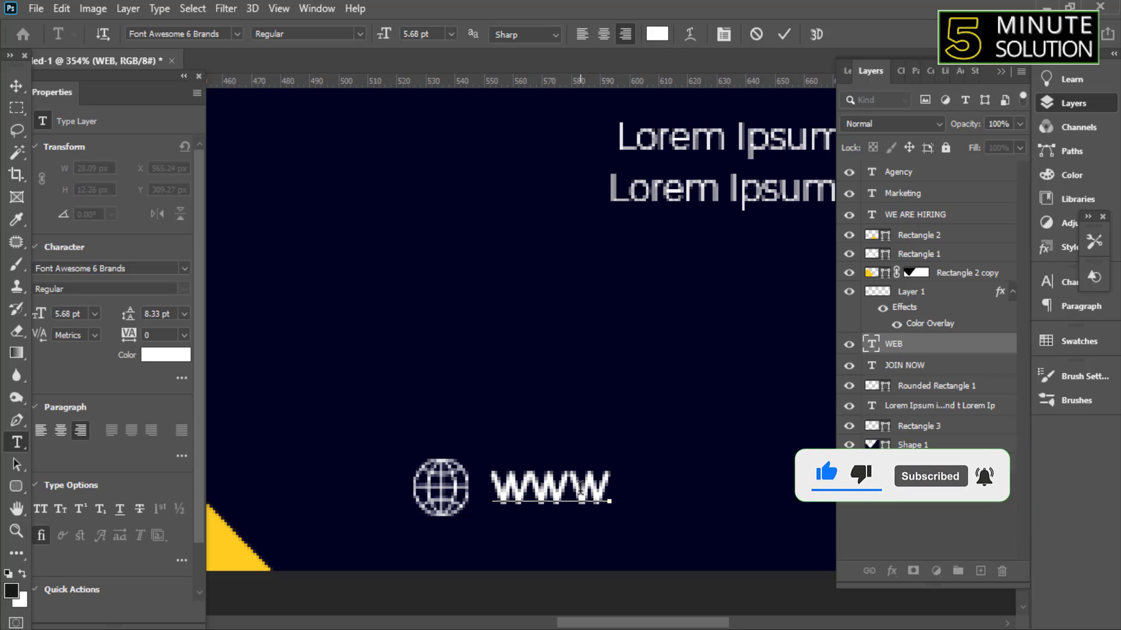
{"action": "type", "text": "MY"}
{"action": "key", "text": "BackSpace"}
{"action": "key", "text": "BackSpace"}
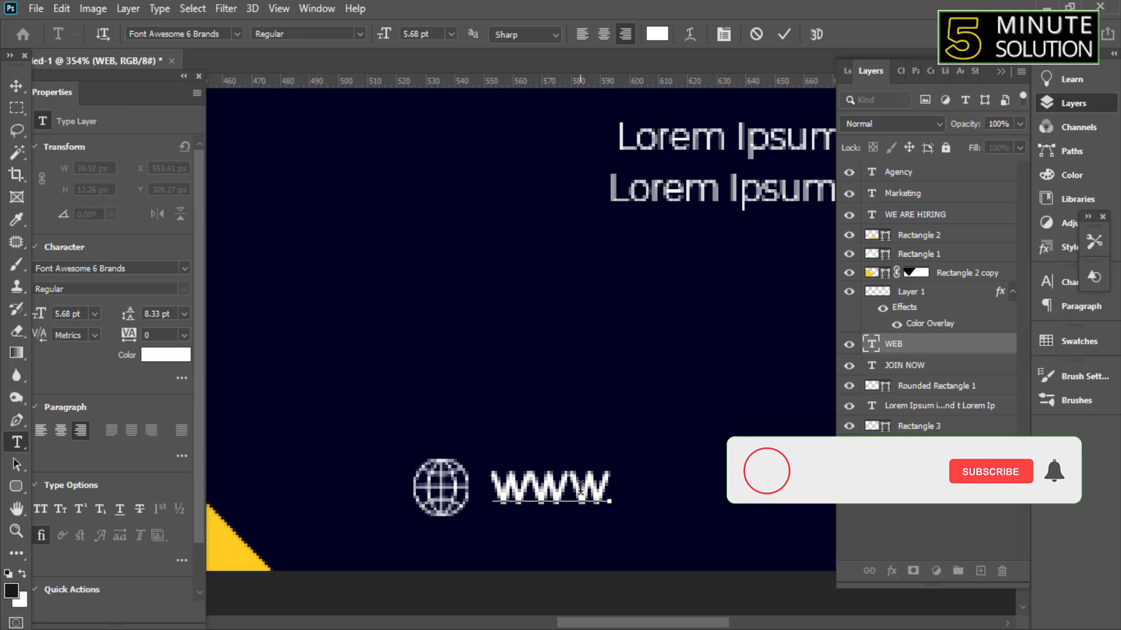
{"action": "key", "text": "BackSpace"}
{"action": "key", "text": "BackSpace"}
{"action": "key", "text": "BackSpace"}
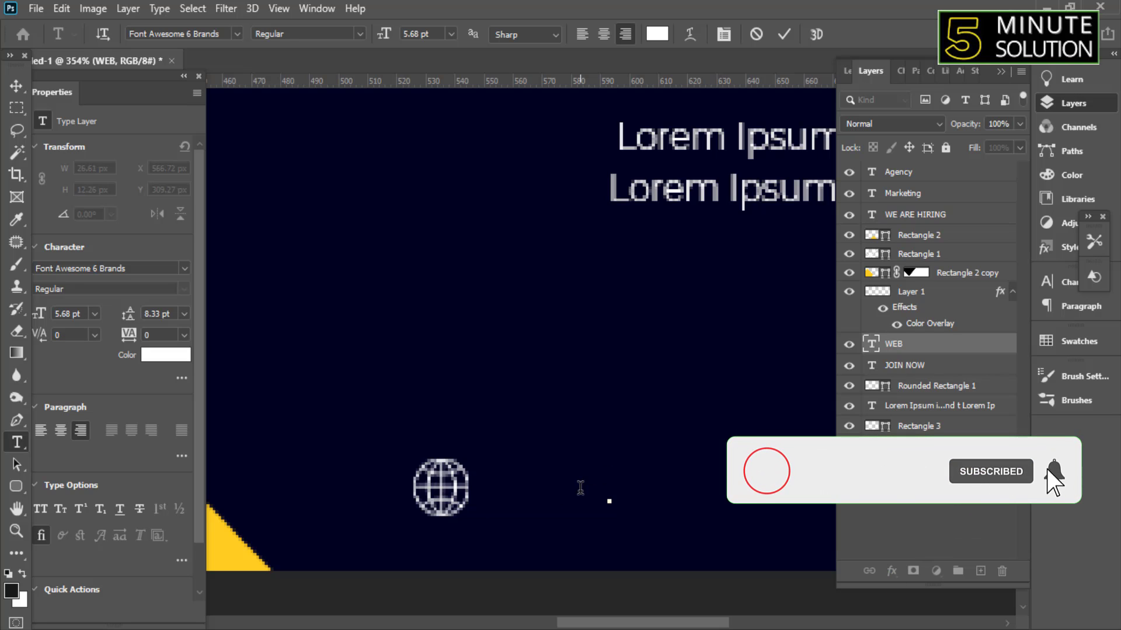
{"action": "type", "text": "WWW"}
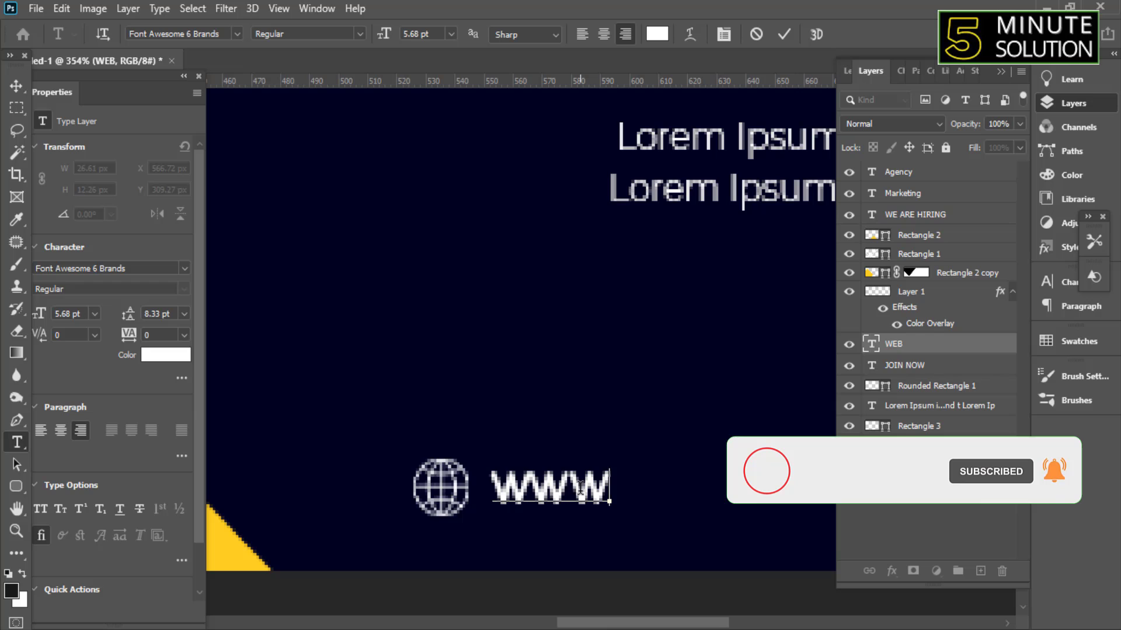
{"action": "type", "text": "MYWEBSITE"}
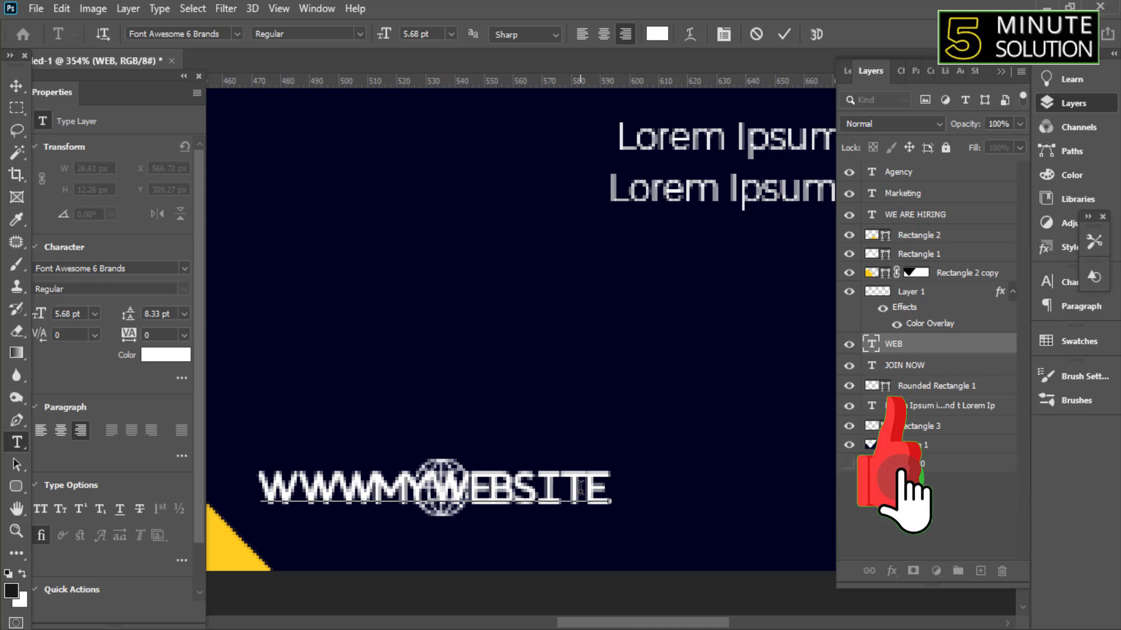
{"action": "type", "text": "COM"}
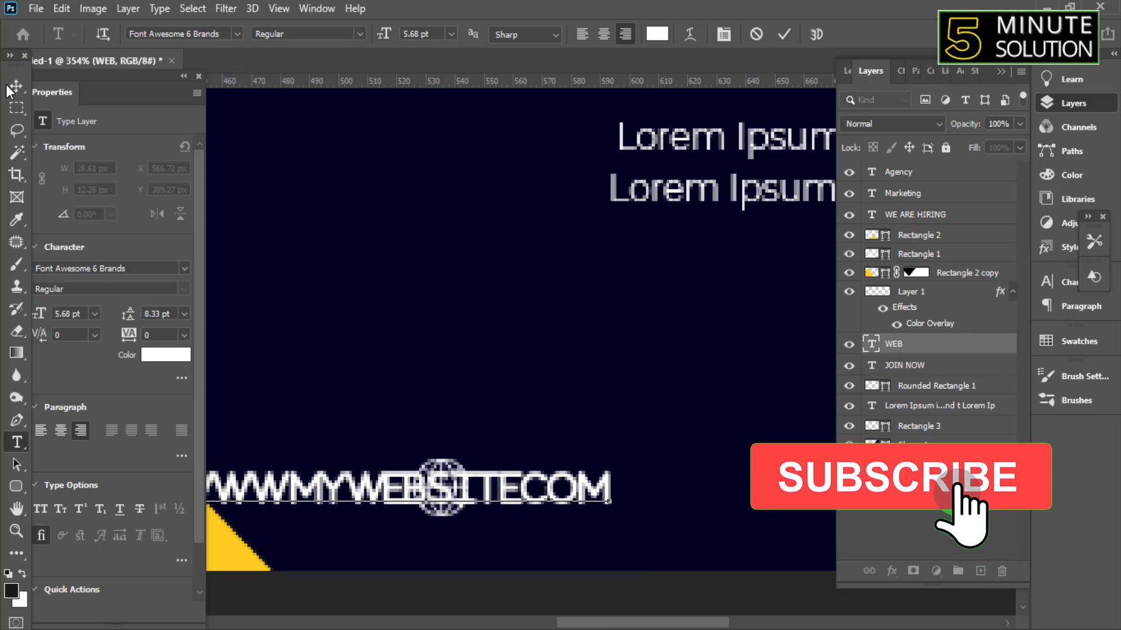
{"action": "left_click", "coordinate": [16, 87]}
{"action": "left_click_drag", "start_coordinate": [510, 488], "coordinate": [755, 488]}
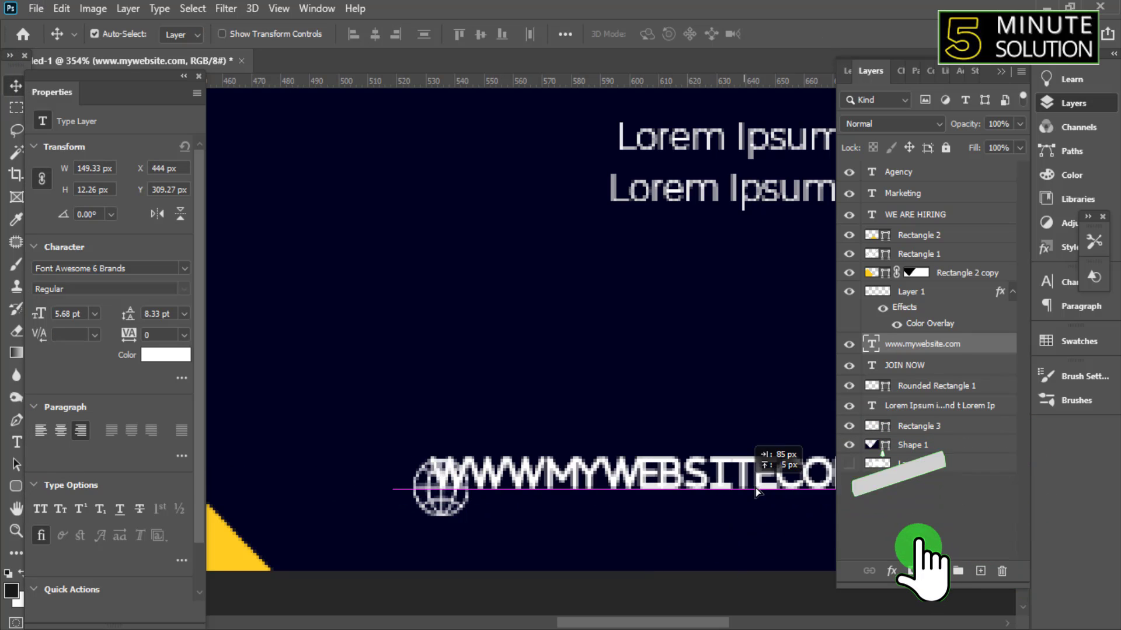
{"action": "left_click_drag", "start_coordinate": [600, 494], "coordinate": [620, 485]}
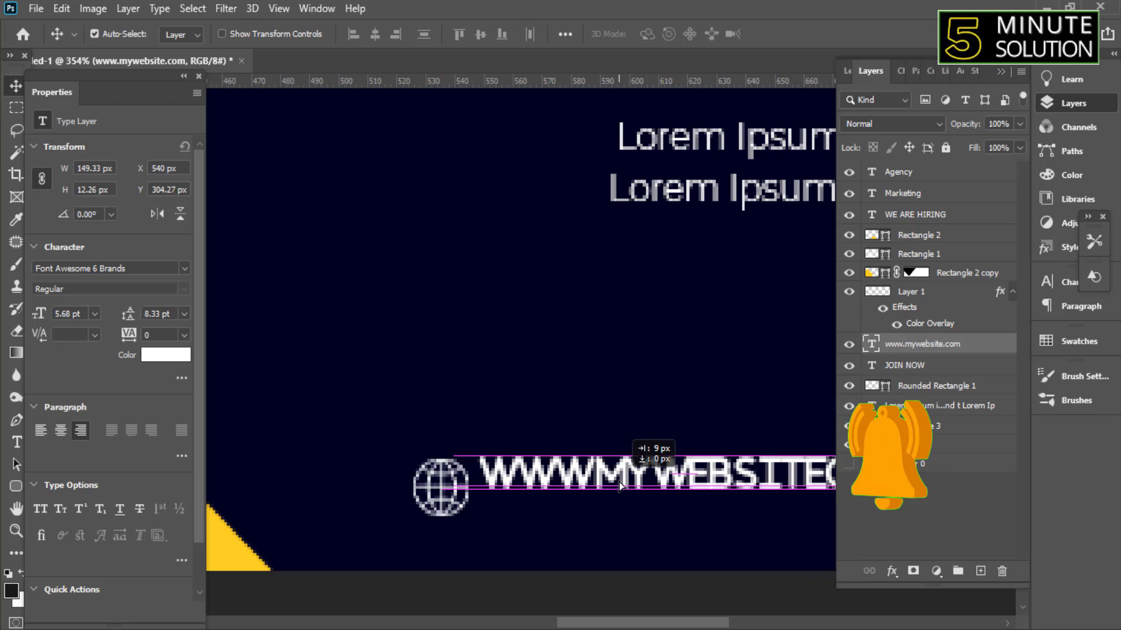
Set the website text to Montserrat and align it with the globe at bottom-left
{"action": "left_click", "coordinate": [186, 268]}
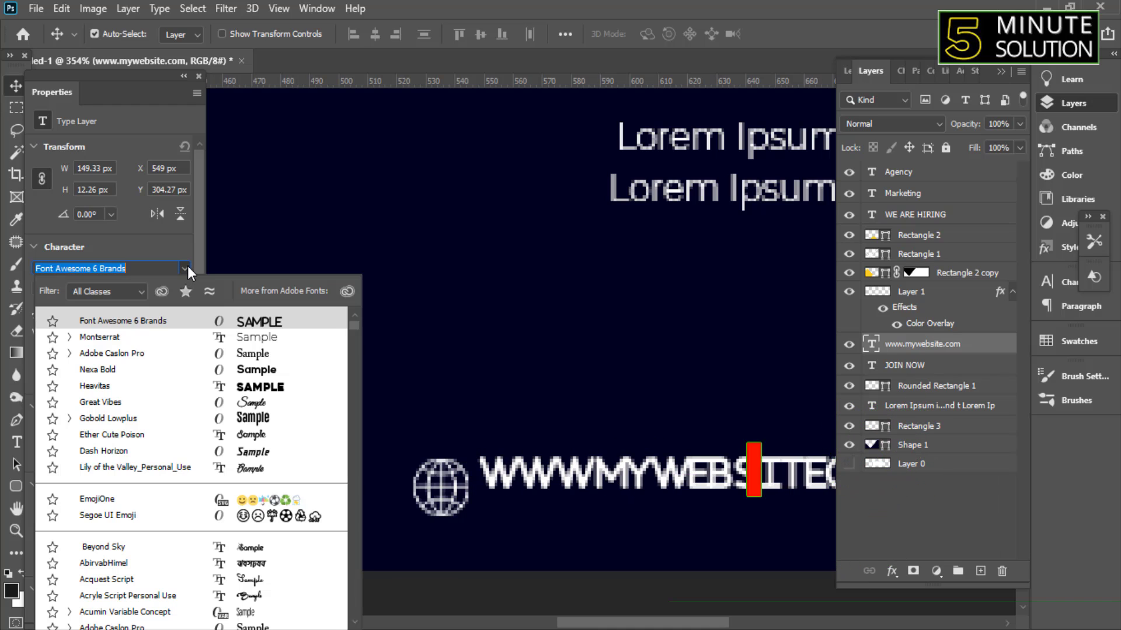
{"action": "left_click", "coordinate": [223, 338]}
{"action": "left_click_drag", "start_coordinate": [646, 484], "coordinate": [620, 496]}
{"action": "key", "text": "ctrl+0"}
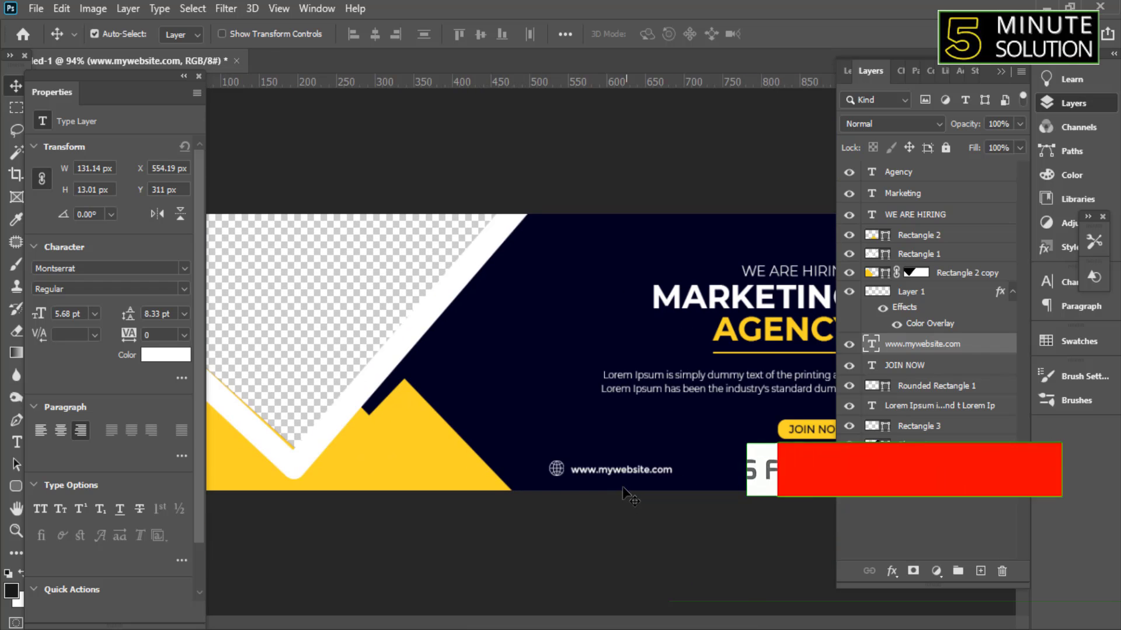
{"action": "scroll", "coordinate": [622, 485], "scroll_direction": "up", "scroll_amount": 5}
{"action": "left_click_drag", "start_coordinate": [450, 437], "coordinate": [416, 438]}
{"action": "left_click_drag", "start_coordinate": [509, 435], "coordinate": [481, 443]}
{"action": "key", "text": "ctrl+0"}
{"action": "scroll", "coordinate": [630, 526], "scroll_direction": "up", "scroll_amount": 4}
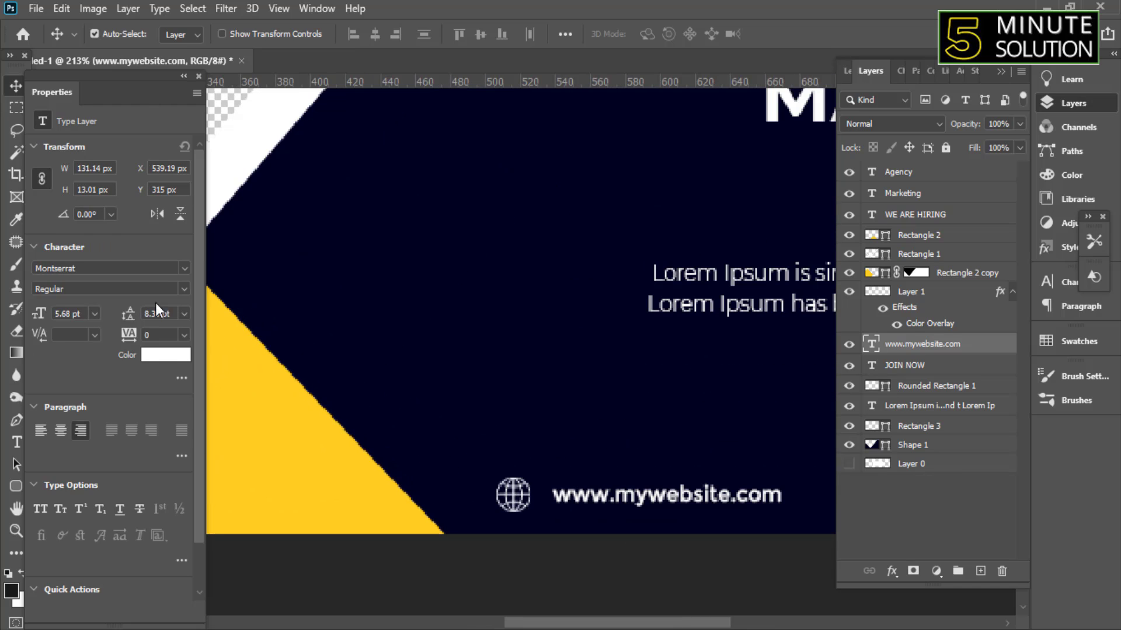
Make the website text Light weight, nudge it left, and paste the location-pin image
{"action": "left_click", "coordinate": [175, 288]}
{"action": "left_click", "coordinate": [86, 358]}
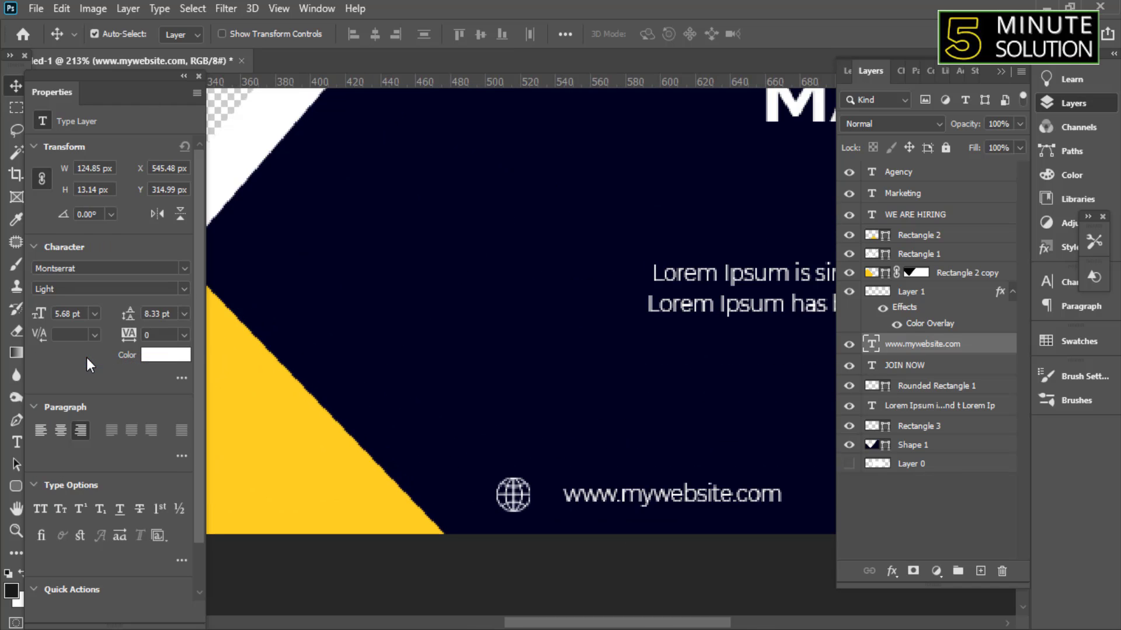
{"action": "left_click_drag", "start_coordinate": [677, 505], "coordinate": [665, 505]}
{"action": "key", "text": "ctrl+0"}
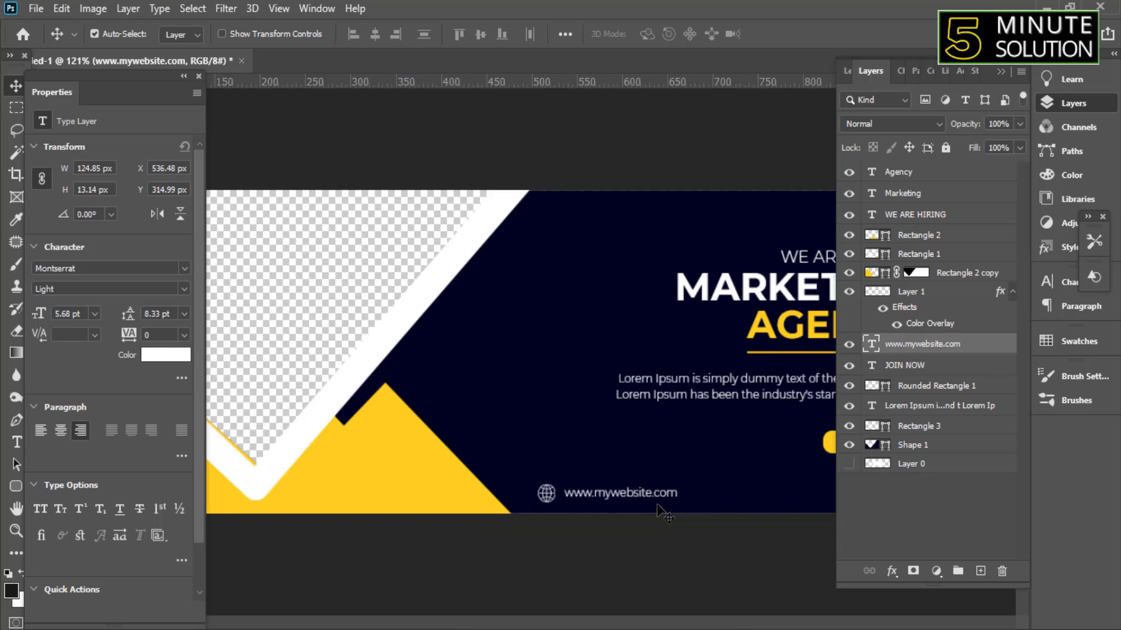
{"action": "scroll", "coordinate": [382, 430], "scroll_direction": "up", "scroll_amount": 2}
{"action": "scroll", "coordinate": [382, 431], "scroll_direction": "up", "scroll_amount": 2}
{"action": "left_click_drag", "start_coordinate": [382, 430], "coordinate": [381, 432]}
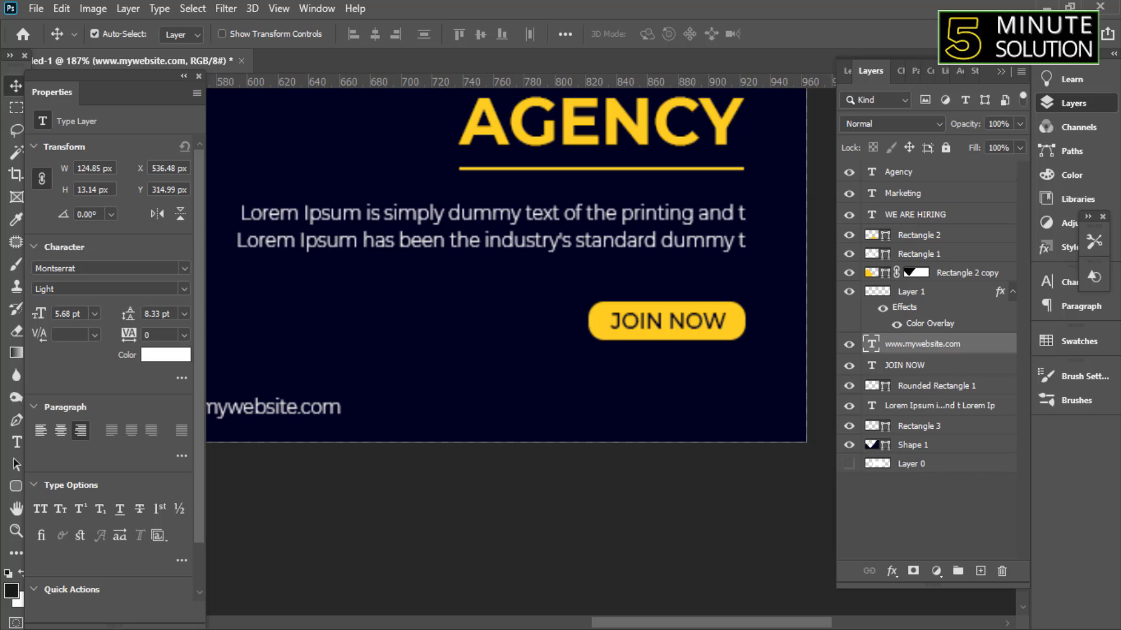
{"action": "key", "text": "ctrl+v"}
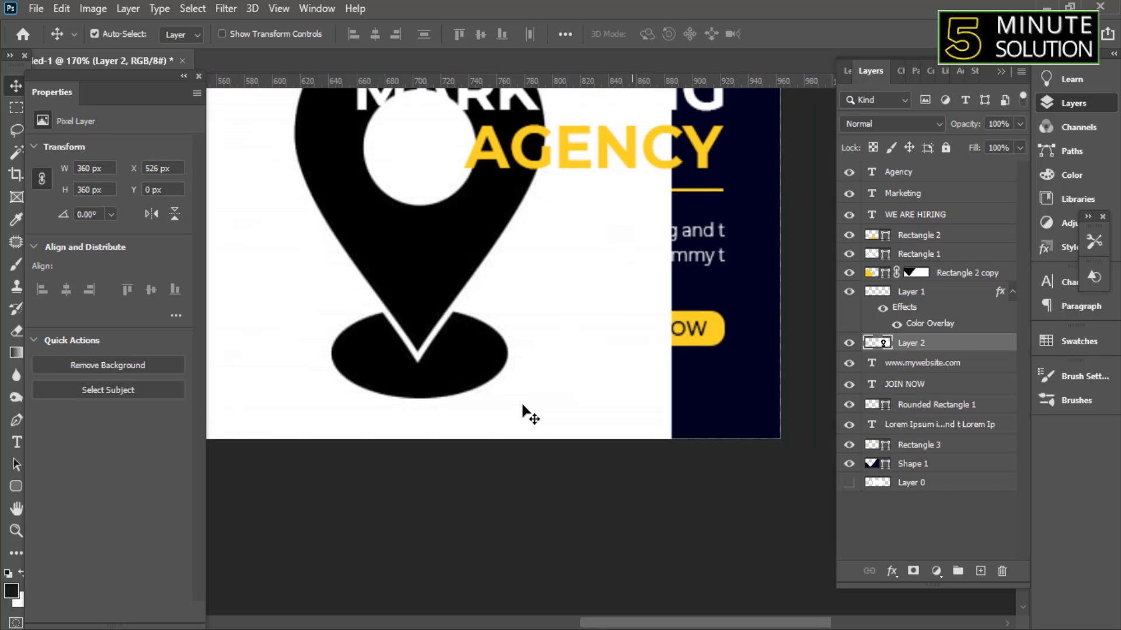
Scale the pasted location-pin image down and position it over the banner
{"action": "key", "text": "ctrl+t"}
{"action": "left_click_drag", "start_coordinate": [658, 220], "coordinate": [513, 217]}
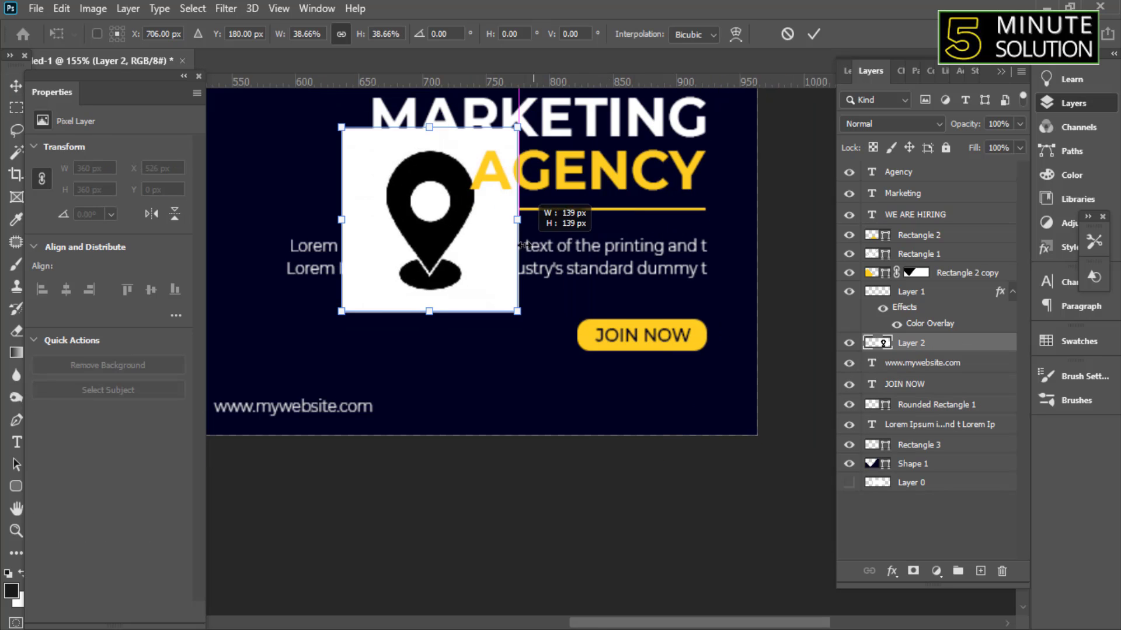
{"action": "left_click_drag", "start_coordinate": [444, 222], "coordinate": [473, 297]}
{"action": "left_click_drag", "start_coordinate": [515, 368], "coordinate": [547, 398]}
{"action": "key", "text": "Return"}
Delete the pin's white background and inner white circle with the Magic Wand
{"action": "key", "text": "w"}
{"action": "left_click", "coordinate": [514, 319]}
{"action": "key", "text": "Delete"}
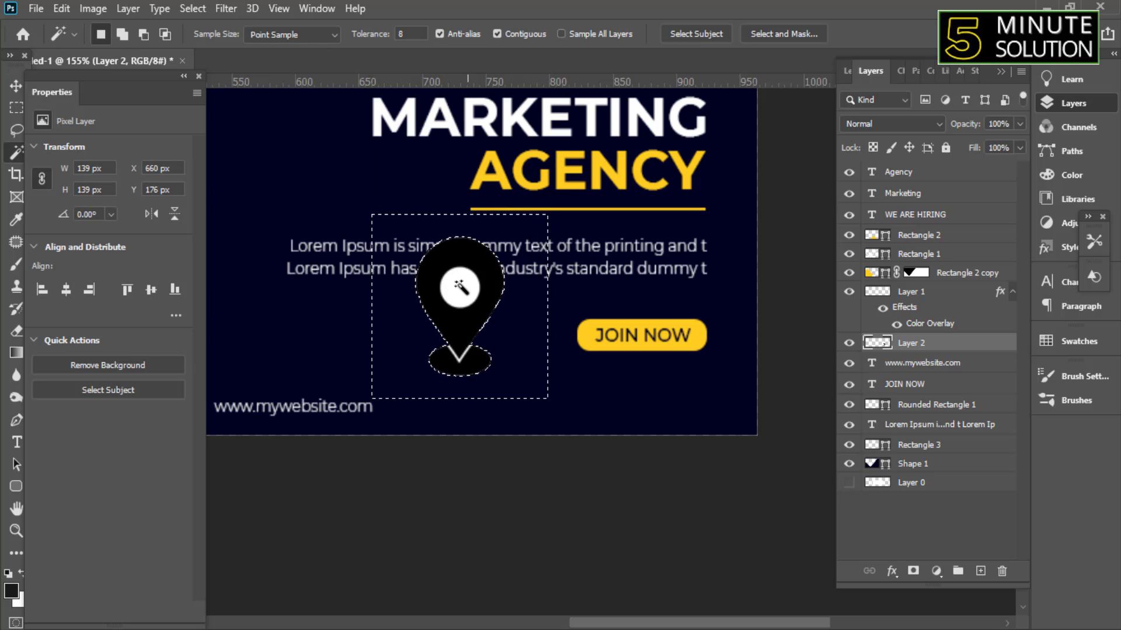
{"action": "left_click", "coordinate": [459, 288]}
{"action": "key", "text": "Delete"}
Zoom in and try clearing leftover white edge pixels, undoing the accidental pin-layer deletions
{"action": "scroll", "coordinate": [472, 324], "scroll_direction": "up", "scroll_amount": 5}
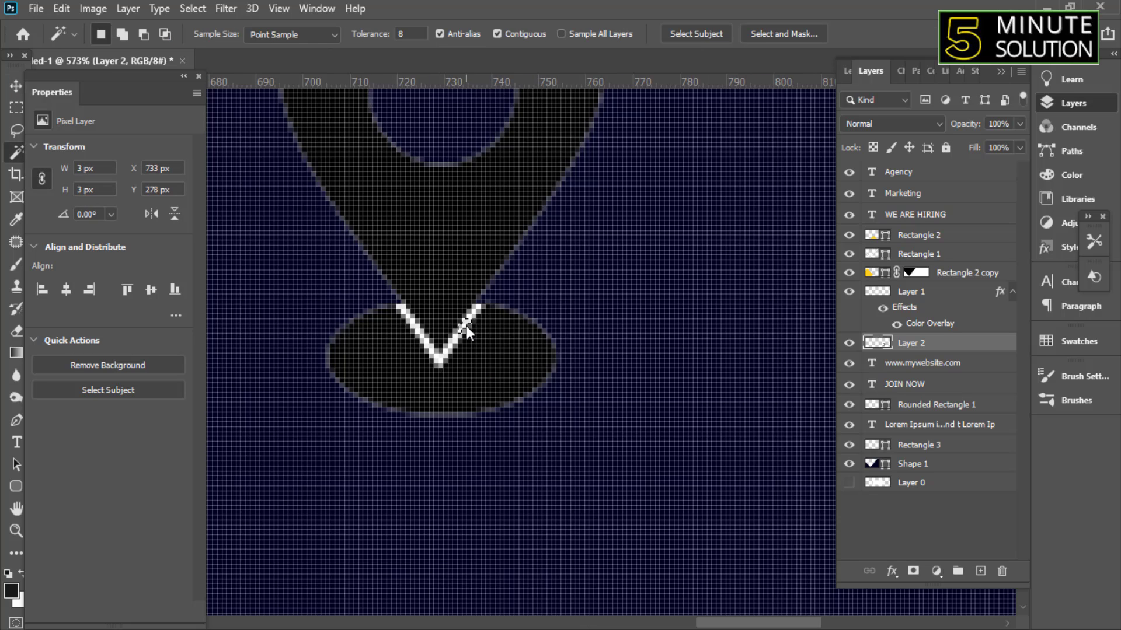
{"action": "scroll", "coordinate": [460, 325], "scroll_direction": "up", "scroll_amount": 3}
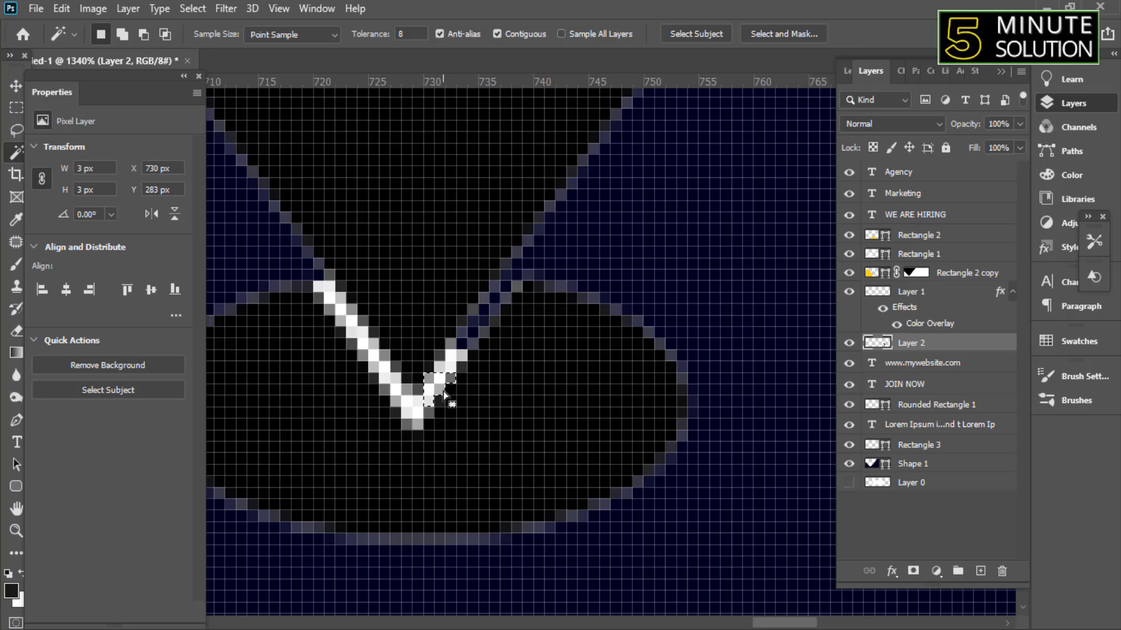
{"action": "key", "text": "ctrl+d"}
{"action": "key", "text": "Delete"}
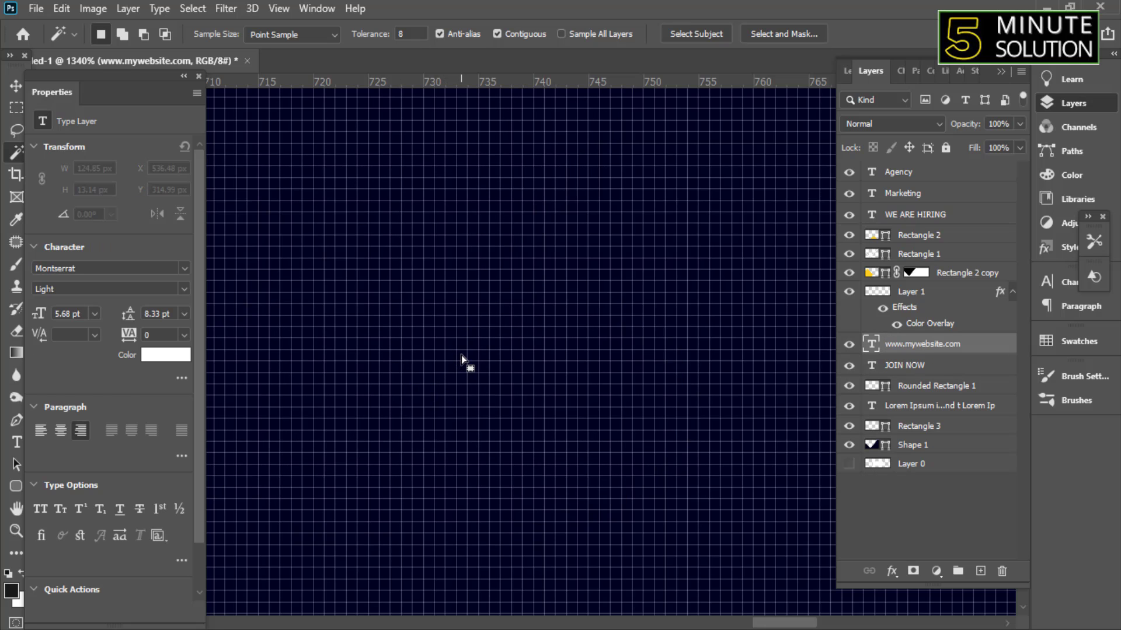
{"action": "key", "text": "ctrl+z"}
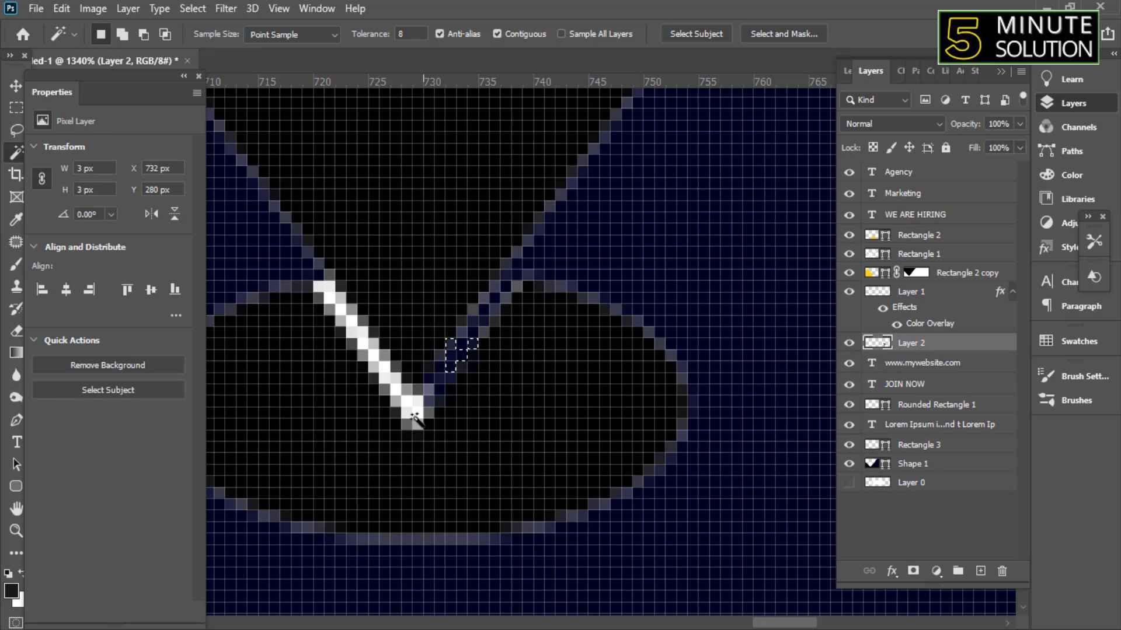
{"action": "key", "text": "ctrl+d"}
{"action": "key", "text": "Delete"}
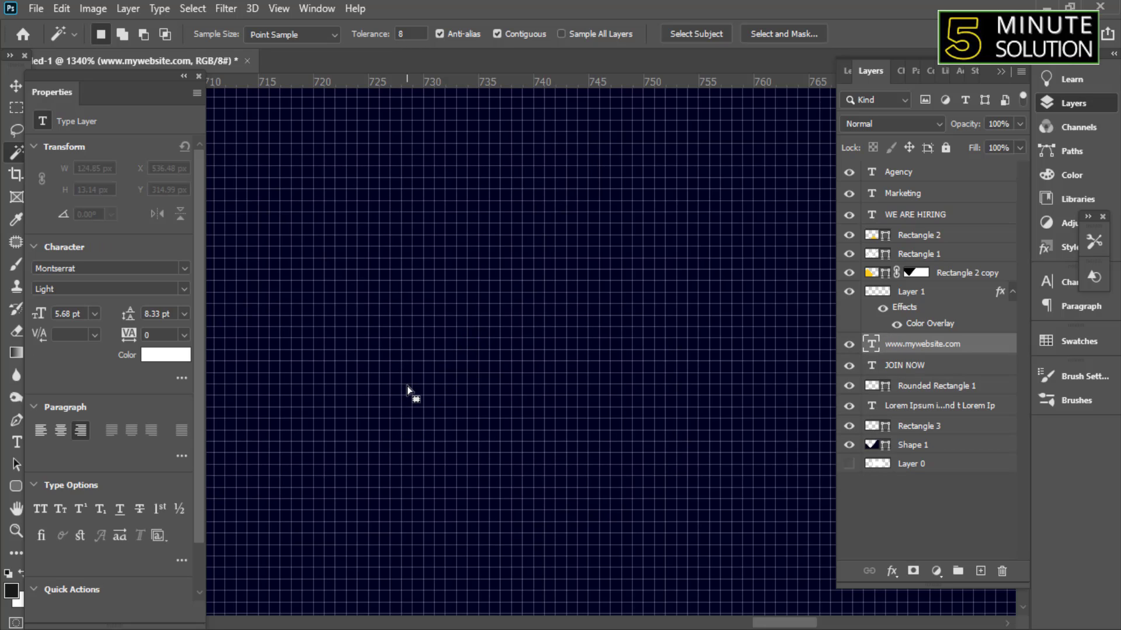
{"action": "key", "text": "ctrl+z"}
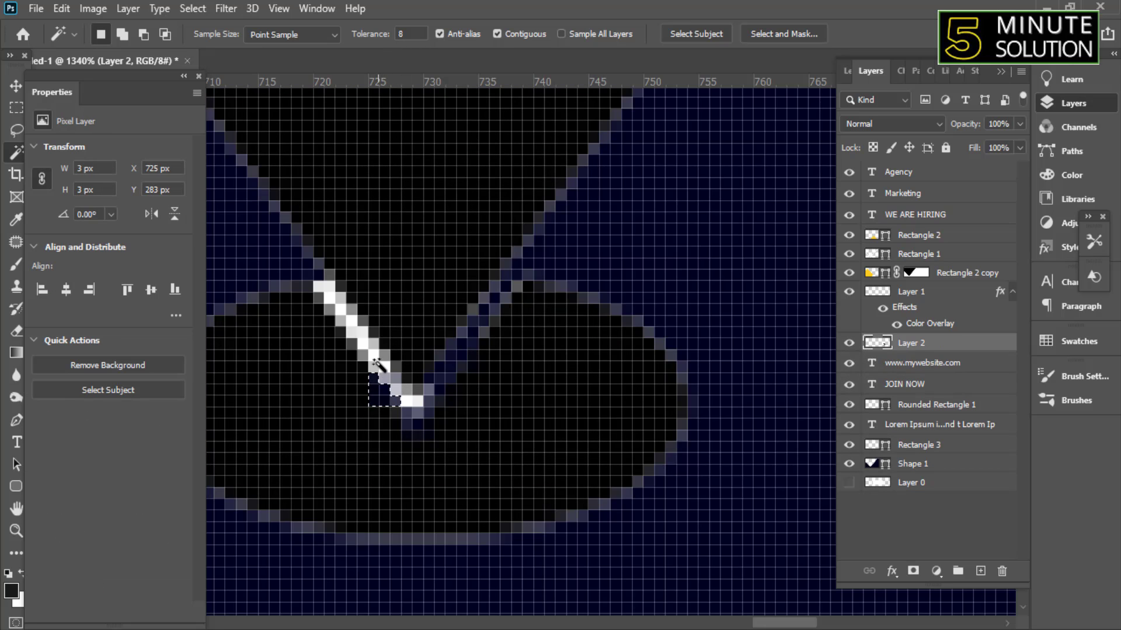
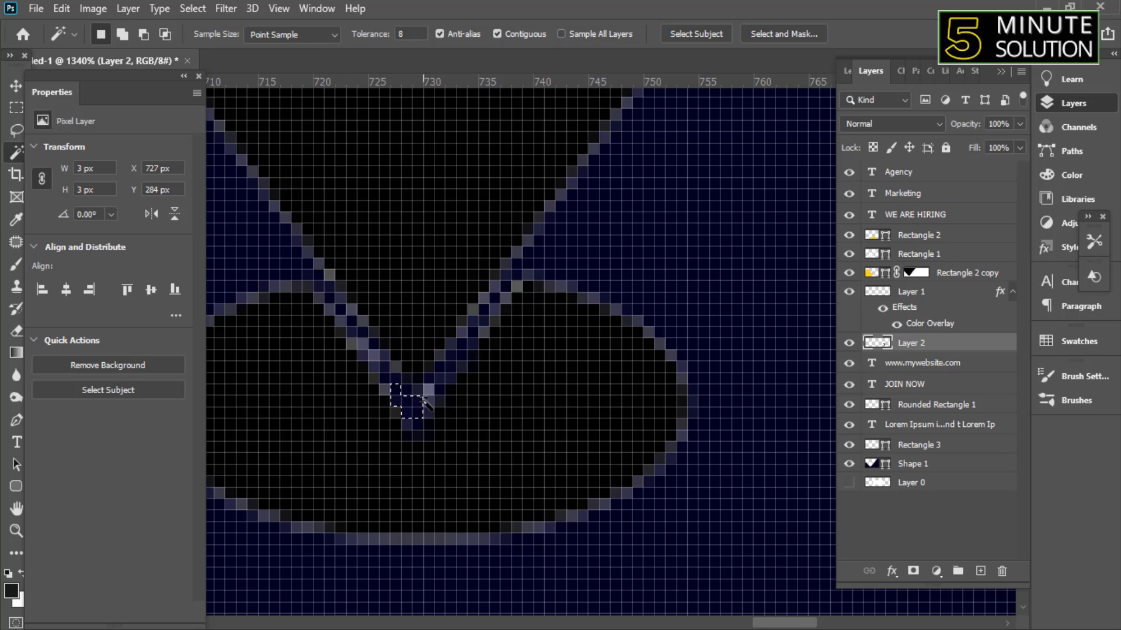
Select the whole location pin and copy the white Color Overlay onto its layer
{"action": "scroll", "coordinate": [424, 402], "scroll_direction": "down", "scroll_amount": 3}
{"action": "scroll", "coordinate": [415, 388], "scroll_direction": "down", "scroll_amount": 3}
{"action": "left_click", "coordinate": [503, 429]}
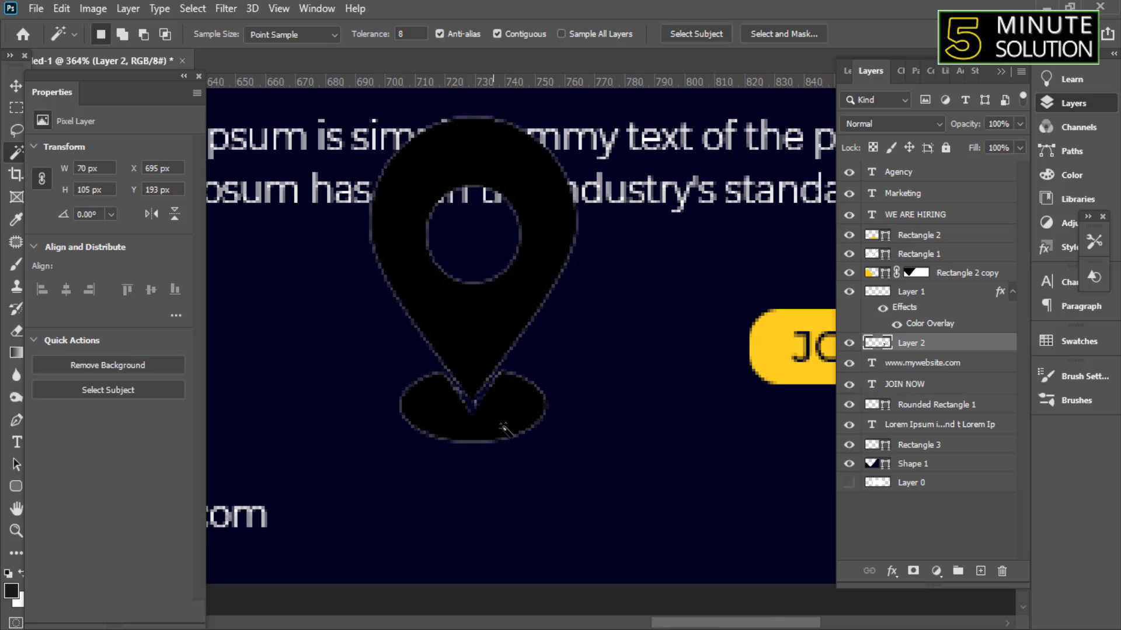
{"action": "left_click_drag", "start_coordinate": [920, 324], "coordinate": [913, 343]}
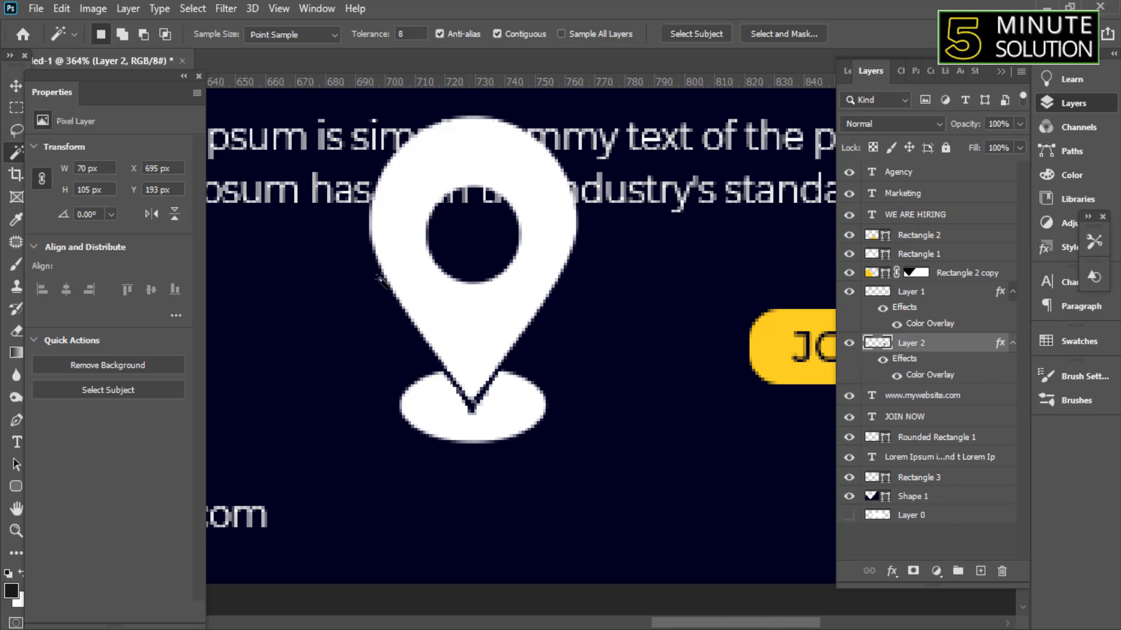
Shrink the location pin to about 30% and move it down into the footer
{"action": "left_click", "coordinate": [16, 87]}
{"action": "key", "text": "ctrl+t"}
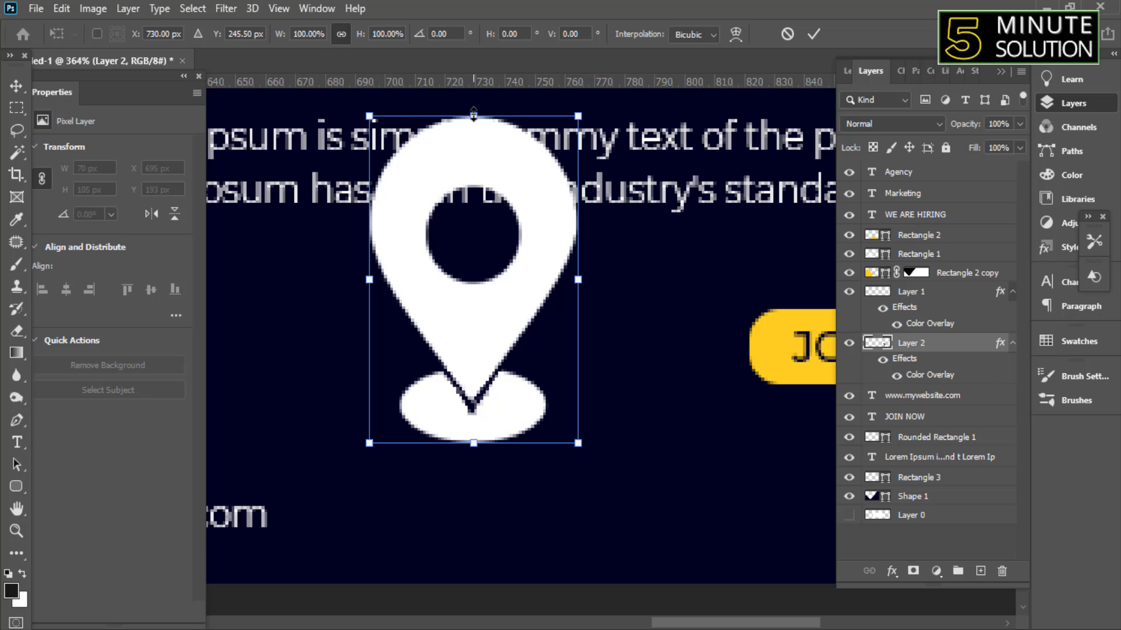
{"action": "left_click_drag", "start_coordinate": [473, 112], "coordinate": [474, 347]}
{"action": "left_click_drag", "start_coordinate": [475, 390], "coordinate": [467, 482]}
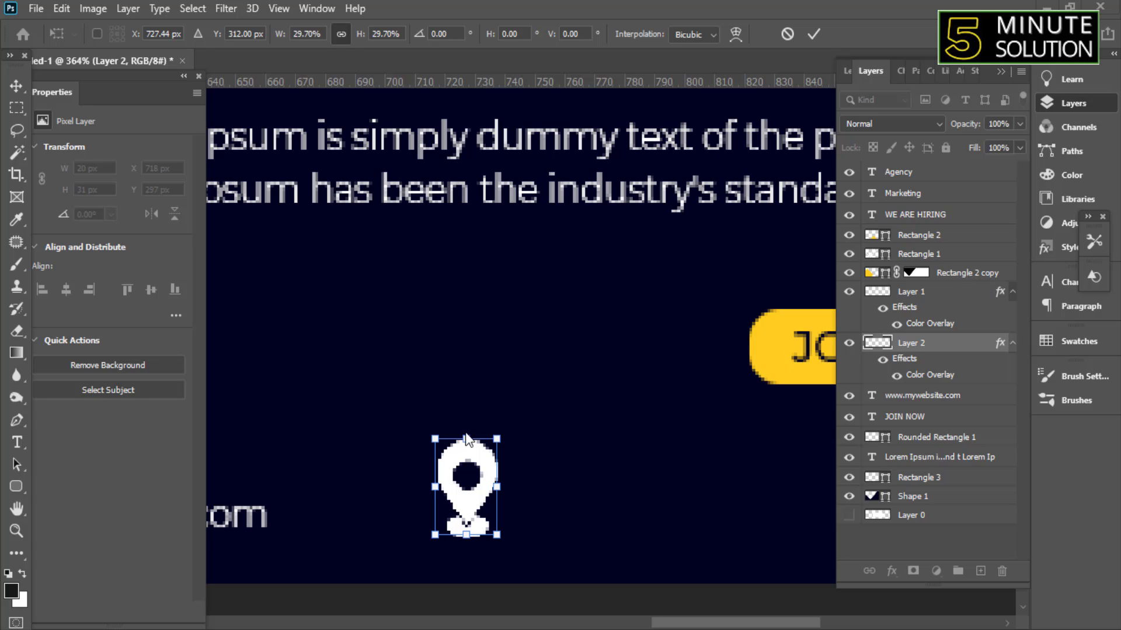
{"action": "scroll", "coordinate": [467, 449], "scroll_direction": "down", "scroll_amount": 2}
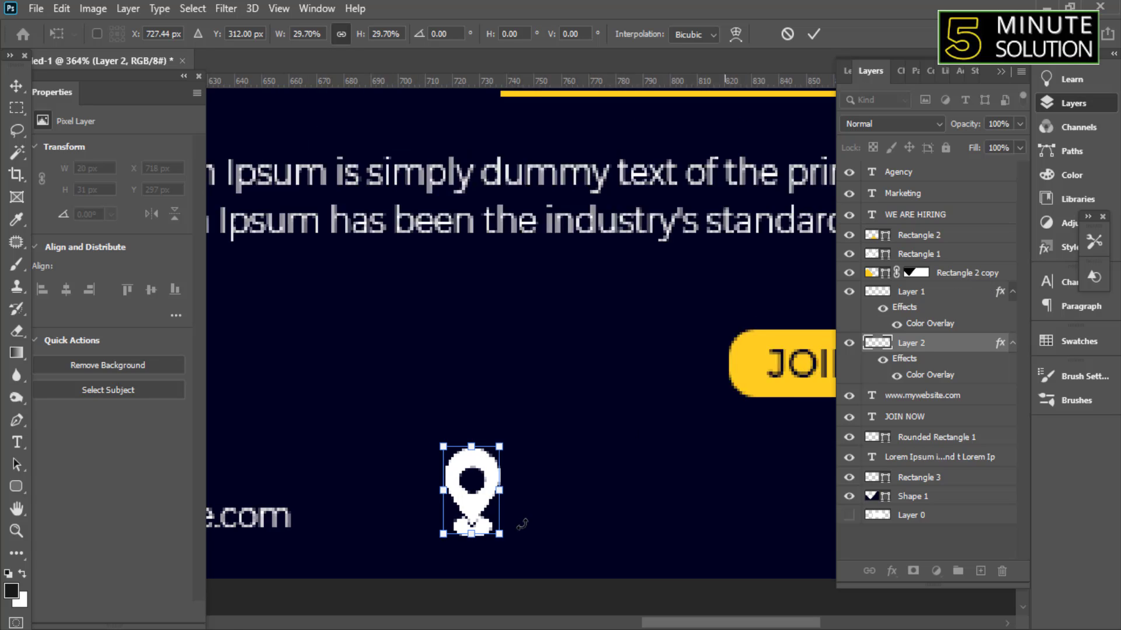
{"action": "mouse_move", "coordinate": [479, 455]}
{"action": "left_mouse_down"}
{"action": "mouse_move", "coordinate": [479, 483]}
{"action": "mouse_move", "coordinate": [442, 499]}
{"action": "left_mouse_up"}
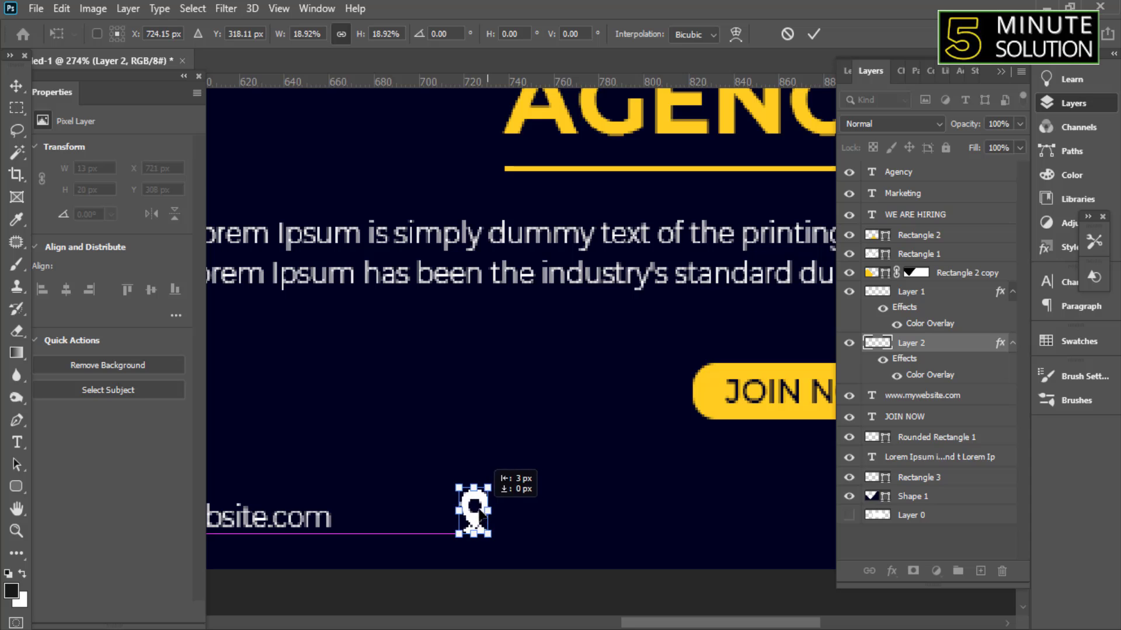
{"action": "key", "text": "Return"}
Line the pin up with the footer and duplicate the website text beside it
{"action": "scroll", "coordinate": [455, 501], "scroll_direction": "down", "scroll_amount": 3}
{"action": "scroll", "coordinate": [409, 520], "scroll_direction": "down", "scroll_amount": 1}
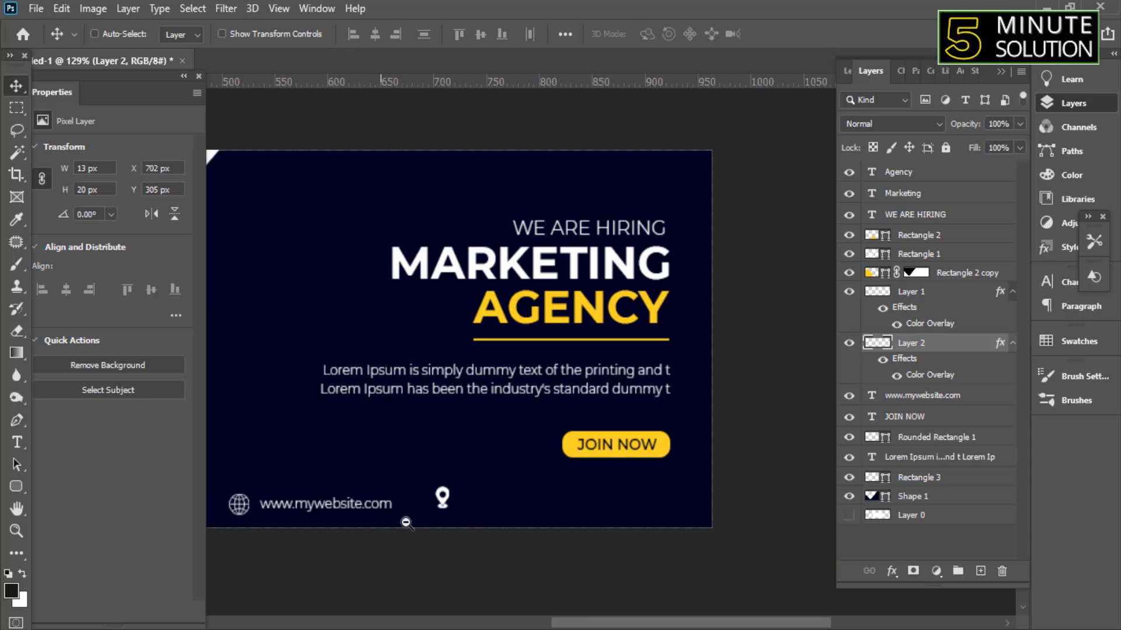
{"action": "scroll", "coordinate": [671, 466], "scroll_direction": "up", "scroll_amount": 4}
{"action": "mouse_move", "coordinate": [749, 450]}
{"action": "left_mouse_down"}
{"action": "mouse_move", "coordinate": [748, 465]}
{"action": "mouse_move", "coordinate": [420, 441]}
{"action": "mouse_move", "coordinate": [407, 454]}
{"action": "left_mouse_up"}
{"action": "scroll", "coordinate": [423, 461], "scroll_direction": "down", "scroll_amount": 2}
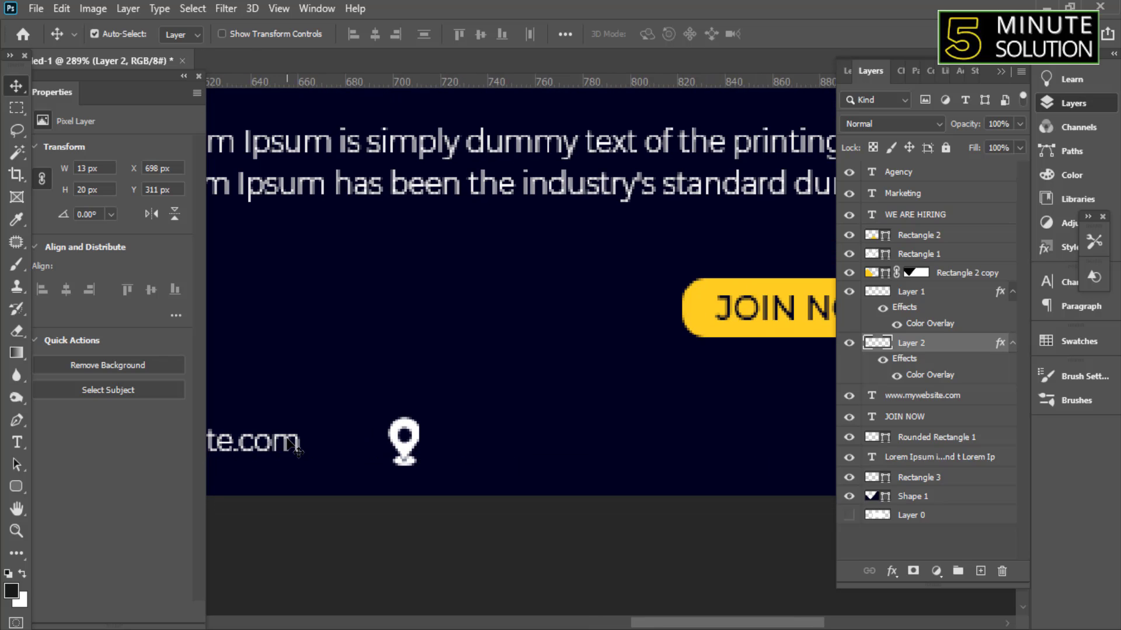
{"action": "left_click_drag", "start_coordinate": [298, 450], "coordinate": [723, 449]}
Start editing the copied website text, then exit and return to the Move tool
{"action": "scroll", "coordinate": [559, 488], "scroll_direction": "down", "scroll_amount": 2}
{"action": "scroll", "coordinate": [543, 467], "scroll_direction": "down", "scroll_amount": 1}
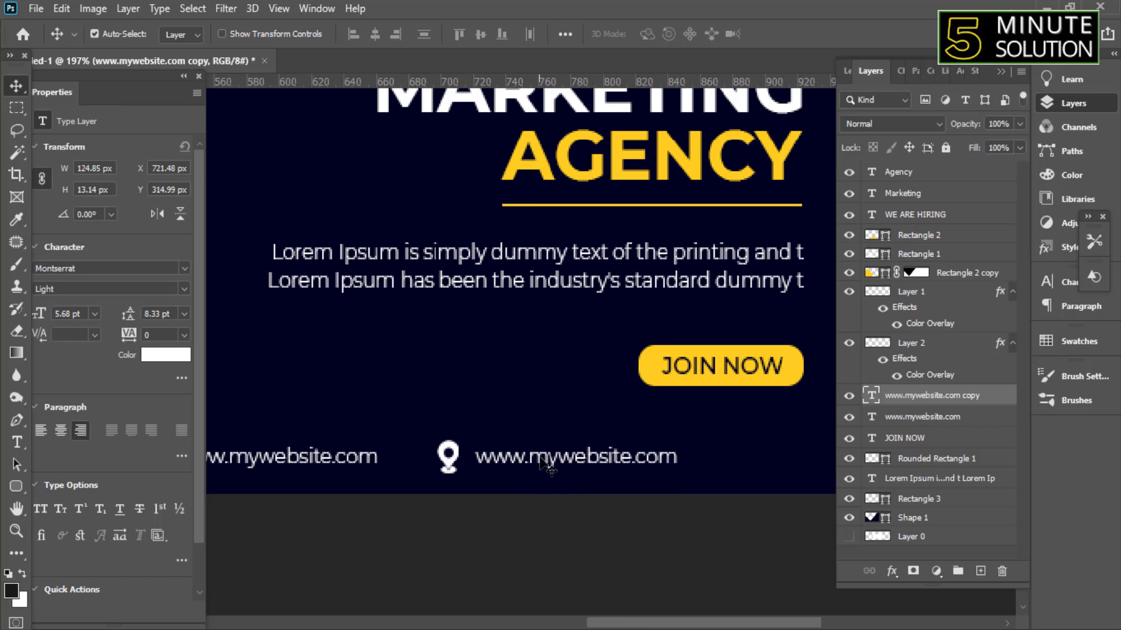
{"action": "double_click", "coordinate": [546, 464]}
{"action": "scroll", "coordinate": [543, 458], "scroll_direction": "down", "scroll_amount": 2}
{"action": "scroll", "coordinate": [507, 473], "scroll_direction": "up", "scroll_amount": 1}
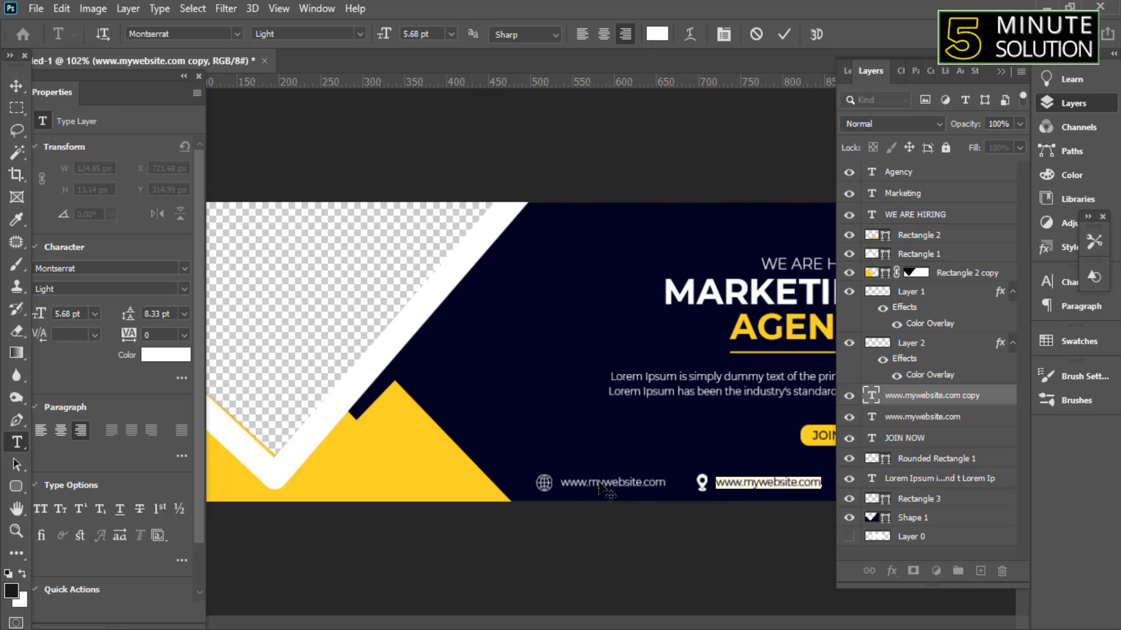
{"action": "scroll", "coordinate": [608, 491], "scroll_direction": "up", "scroll_amount": 1}
{"action": "scroll", "coordinate": [663, 484], "scroll_direction": "up", "scroll_amount": 1}
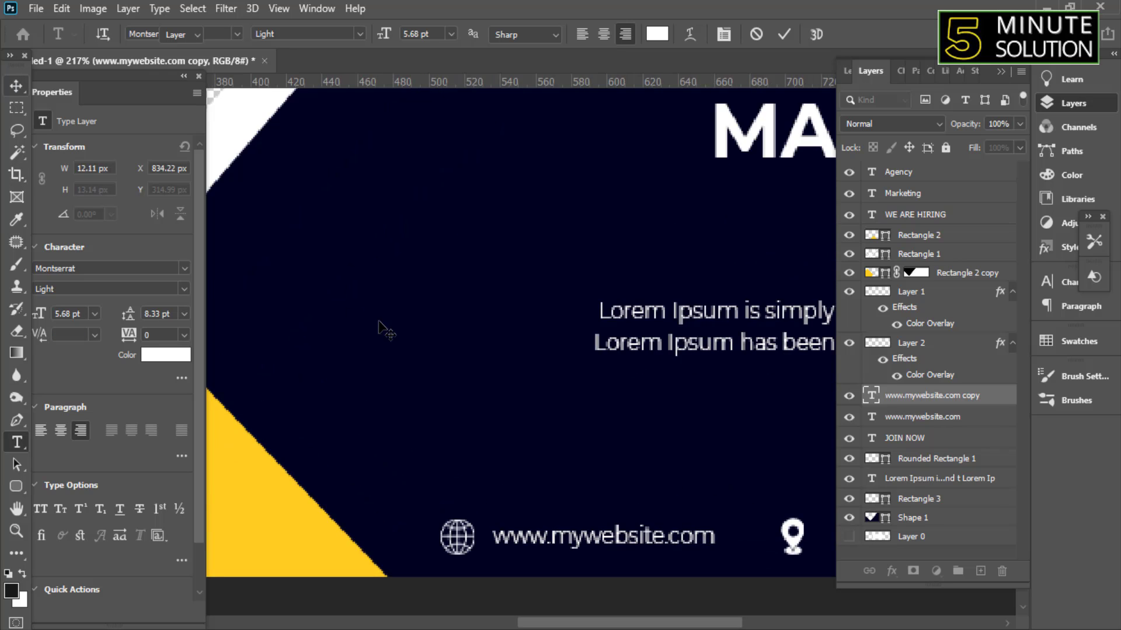
{"action": "key", "text": "ctrl+Return"}
{"action": "key", "text": "v"}
{"action": "scroll", "coordinate": [381, 393], "scroll_direction": "down", "scroll_amount": 3}
{"action": "scroll", "coordinate": [453, 445], "scroll_direction": "up", "scroll_amount": 4}
{"action": "key", "text": "ctrl+z"}
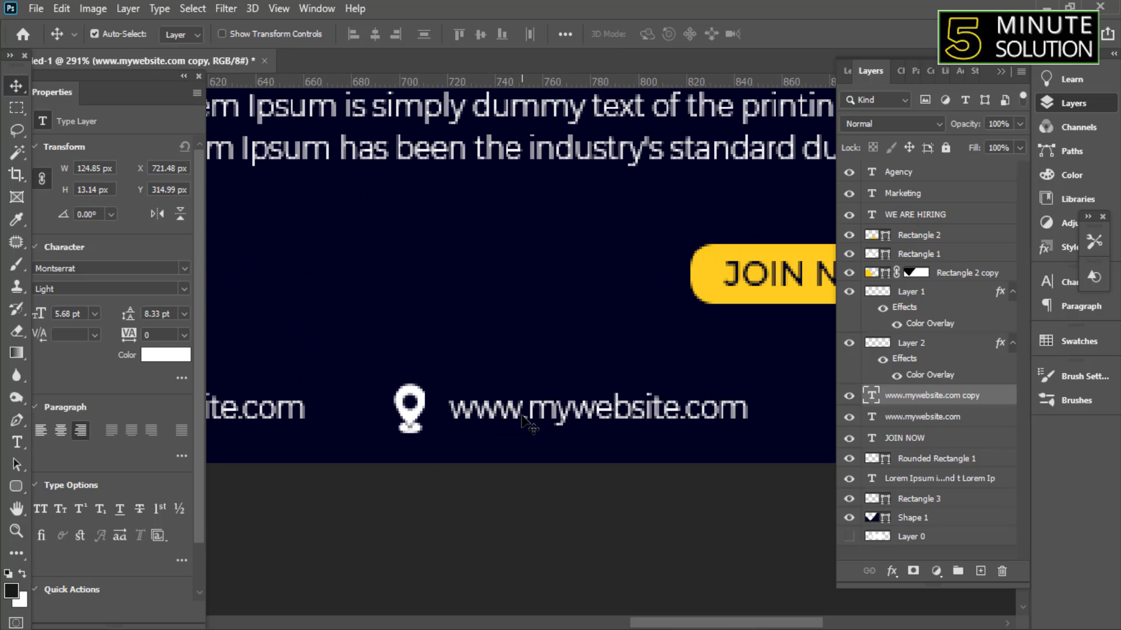
Replace the copied text with the office address and slide it beside the pin
{"action": "double_click", "coordinate": [521, 415]}
{"action": "type", "text": "road"}
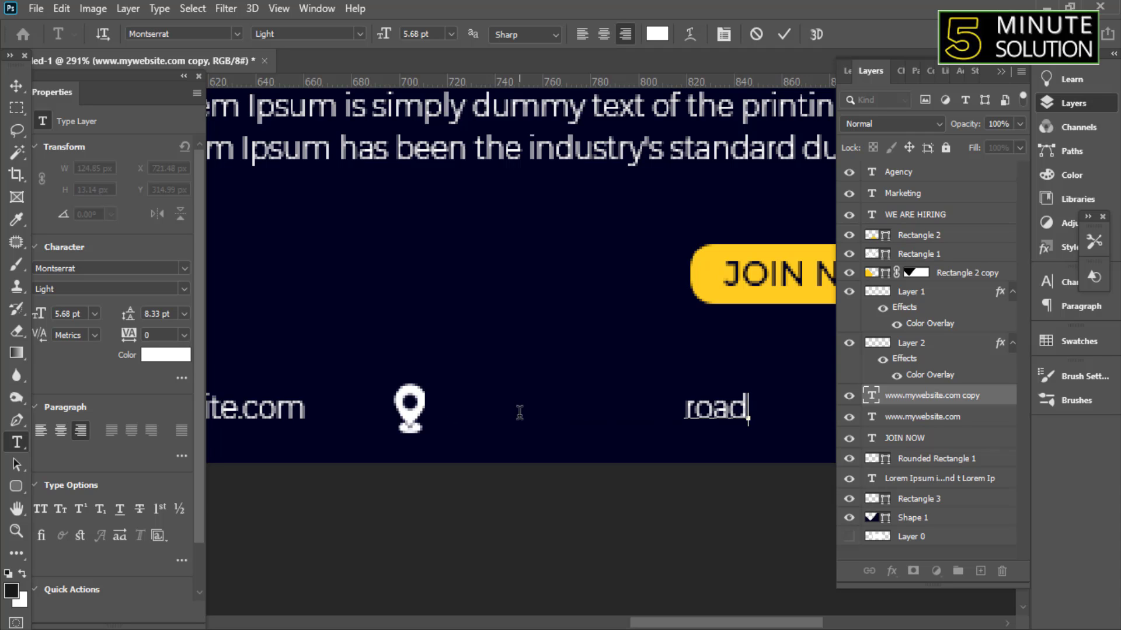
{"action": "type", "text": " 3, "}
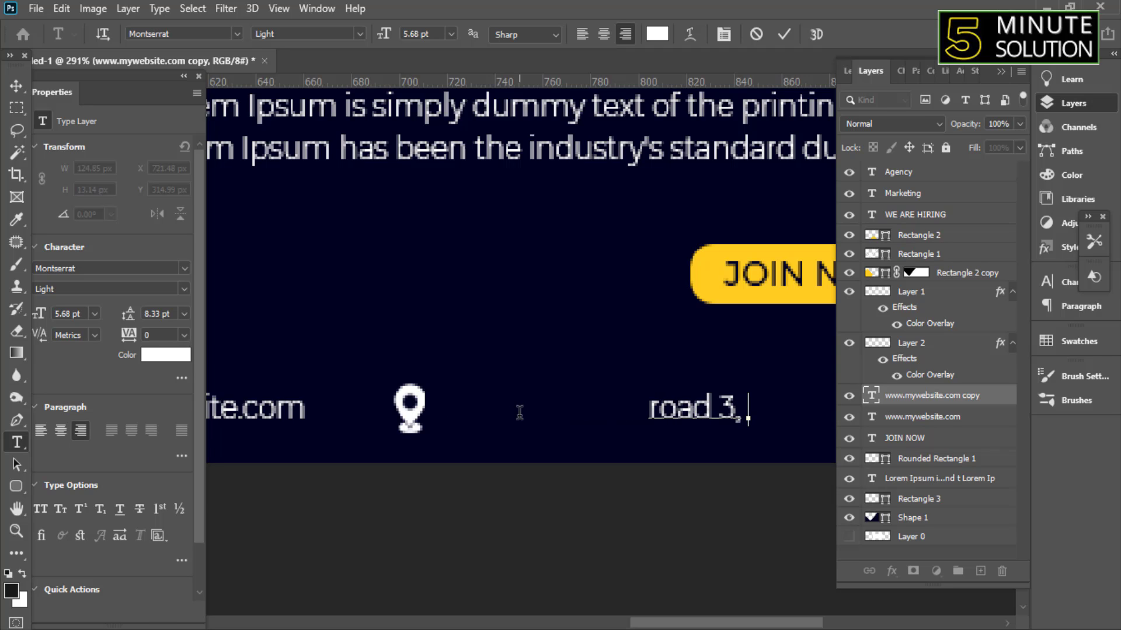
{"action": "type", "text": "M"}
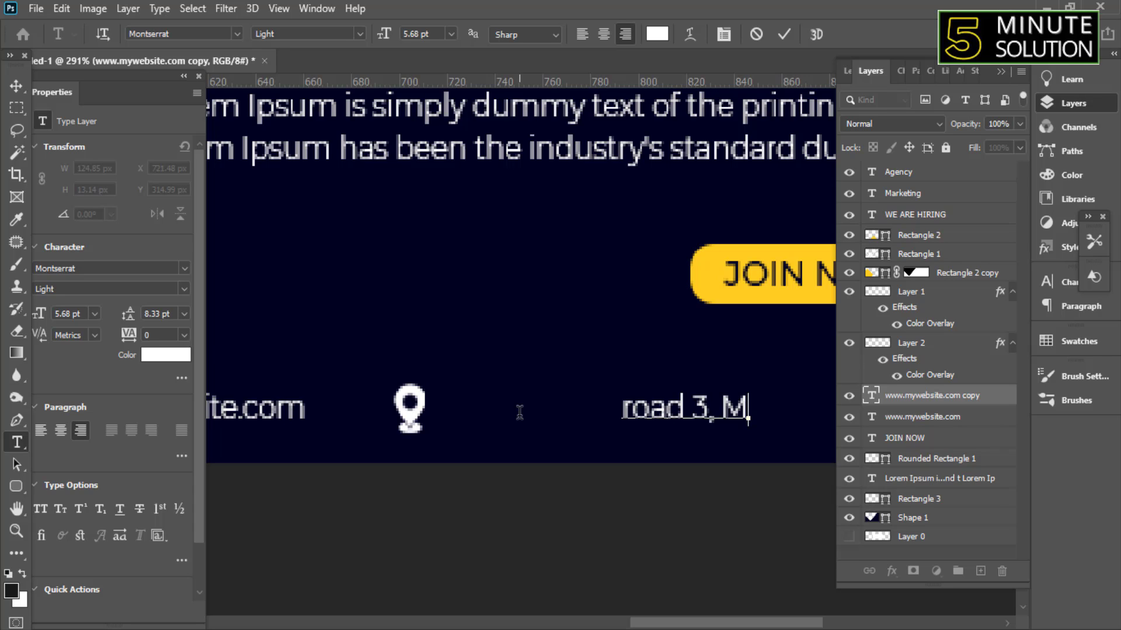
{"action": "type", "text": "irpur"}
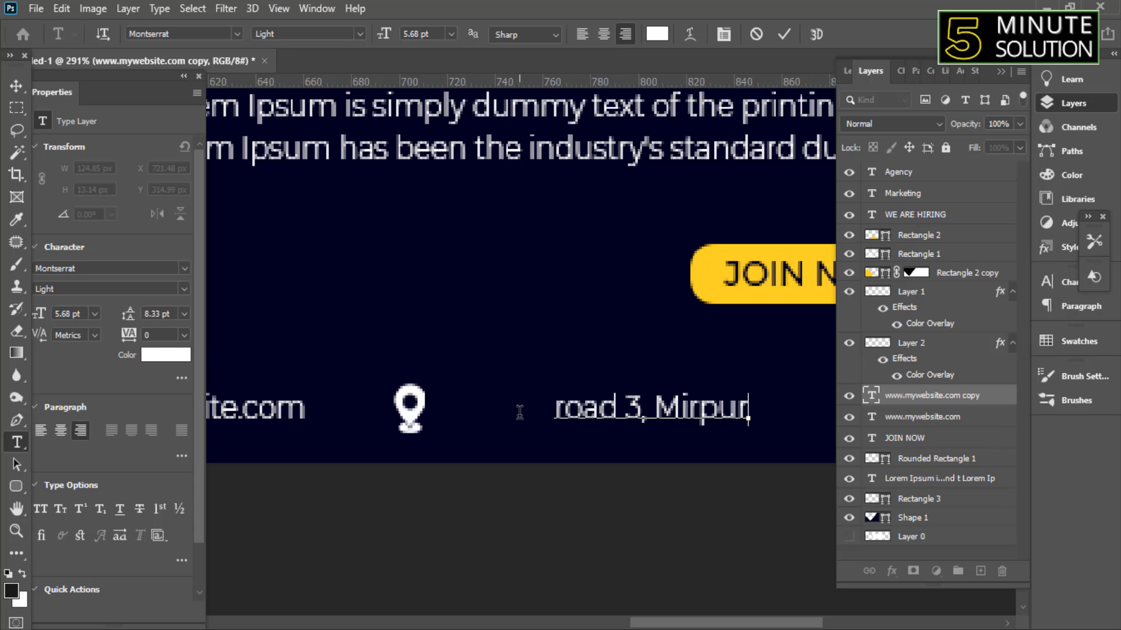
{"action": "type", "text": "-10, "}
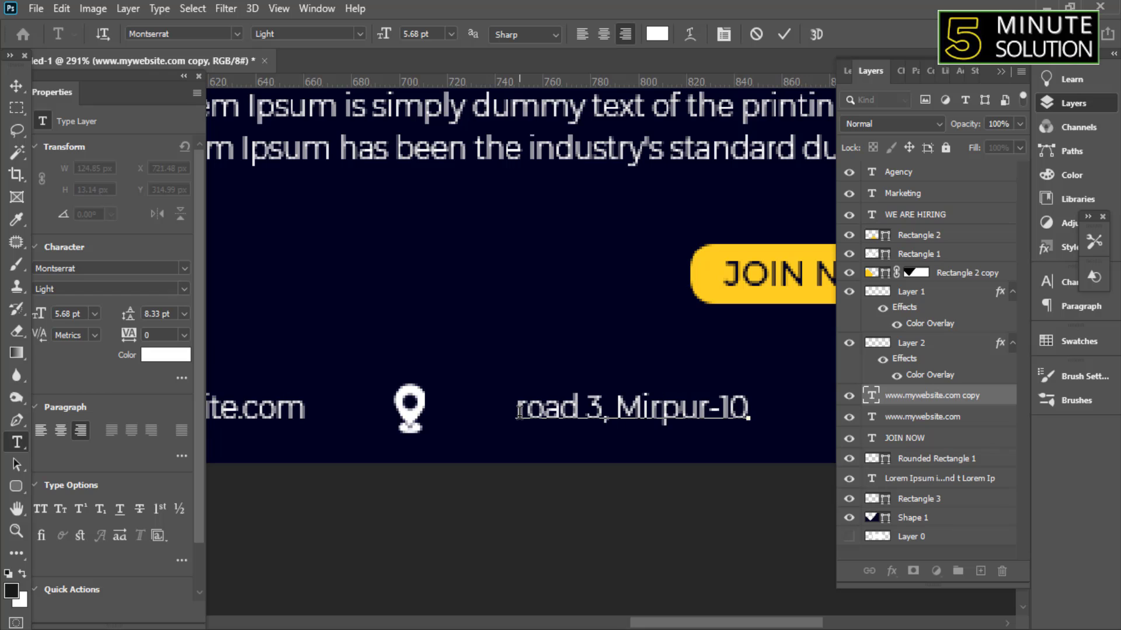
{"action": "type", "text": "Dhaka"}
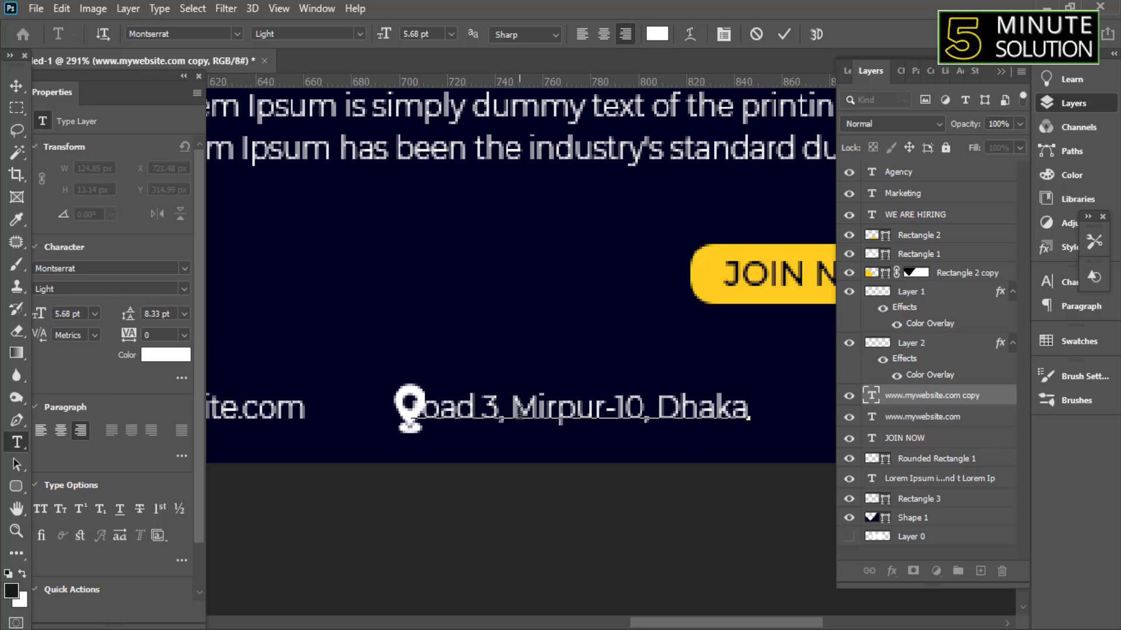
{"action": "left_click", "coordinate": [16, 85]}
{"action": "left_click_drag", "start_coordinate": [540, 414], "coordinate": [574, 413]}
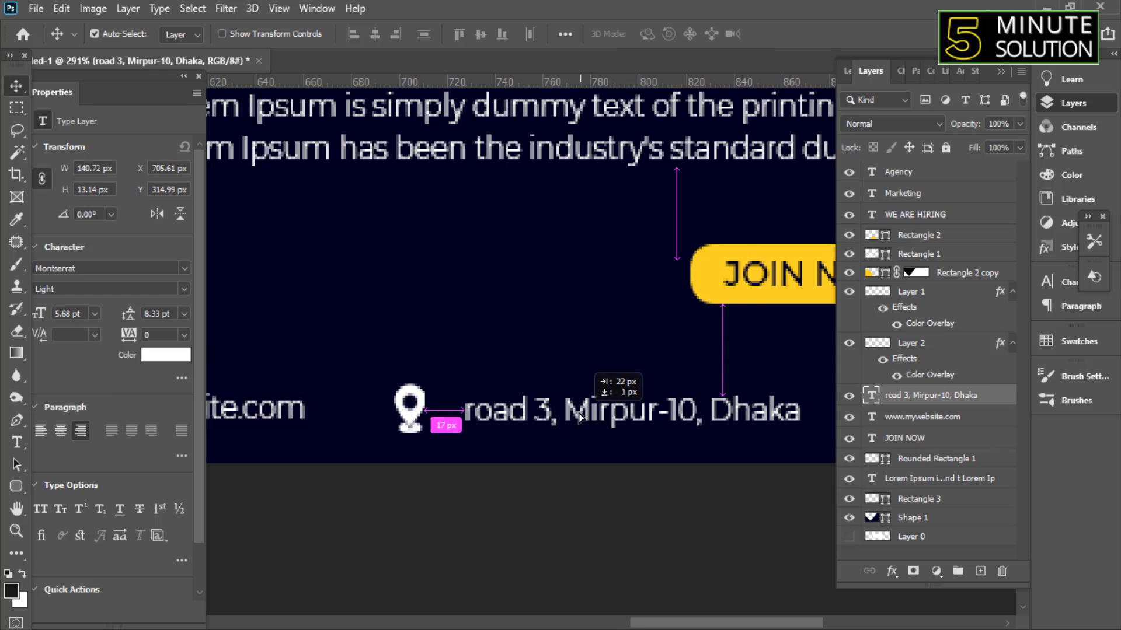
{"action": "scroll", "coordinate": [574, 413], "scroll_direction": "down", "scroll_amount": 5}
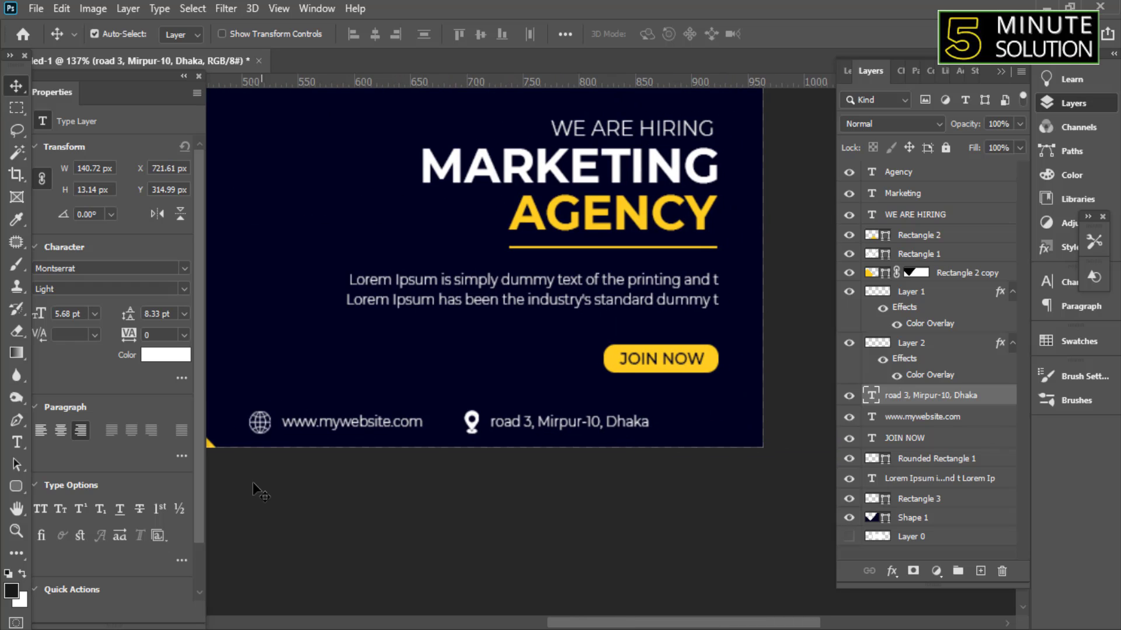
Select the banner and footer row layers, leaving the two rectangles out
{"action": "left_click_drag", "start_coordinate": [256, 492], "coordinate": [726, 425]}
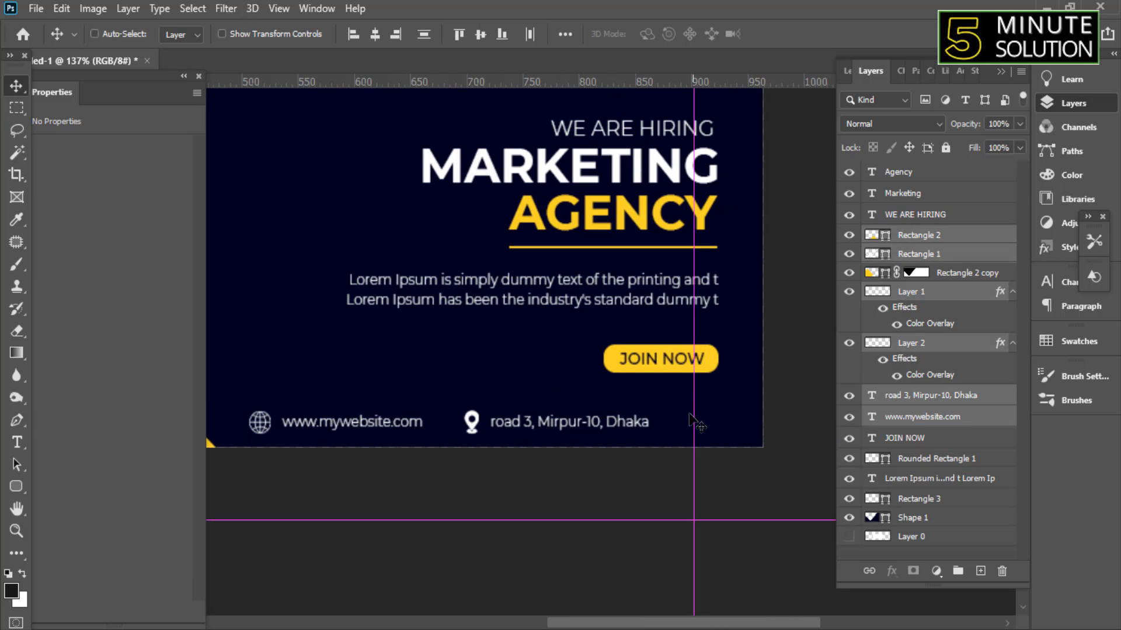
{"action": "scroll", "coordinate": [694, 455], "scroll_direction": "down", "scroll_amount": 3}
{"action": "left_click_drag", "start_coordinate": [627, 475], "coordinate": [689, 490]}
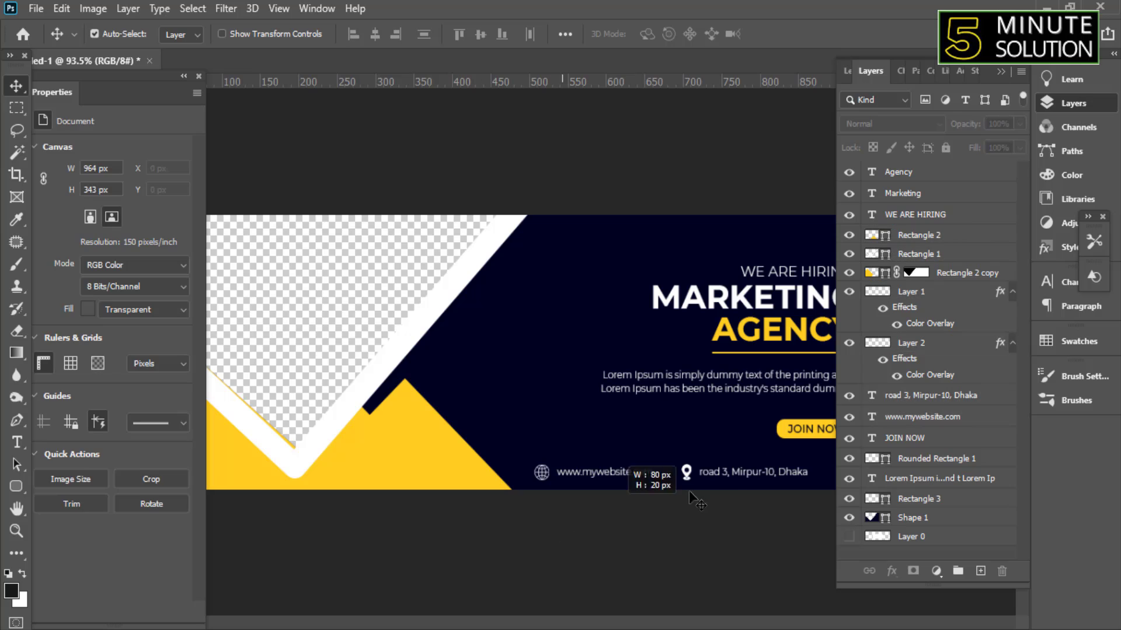
{"action": "left_click_drag", "start_coordinate": [598, 502], "coordinate": [740, 474]}
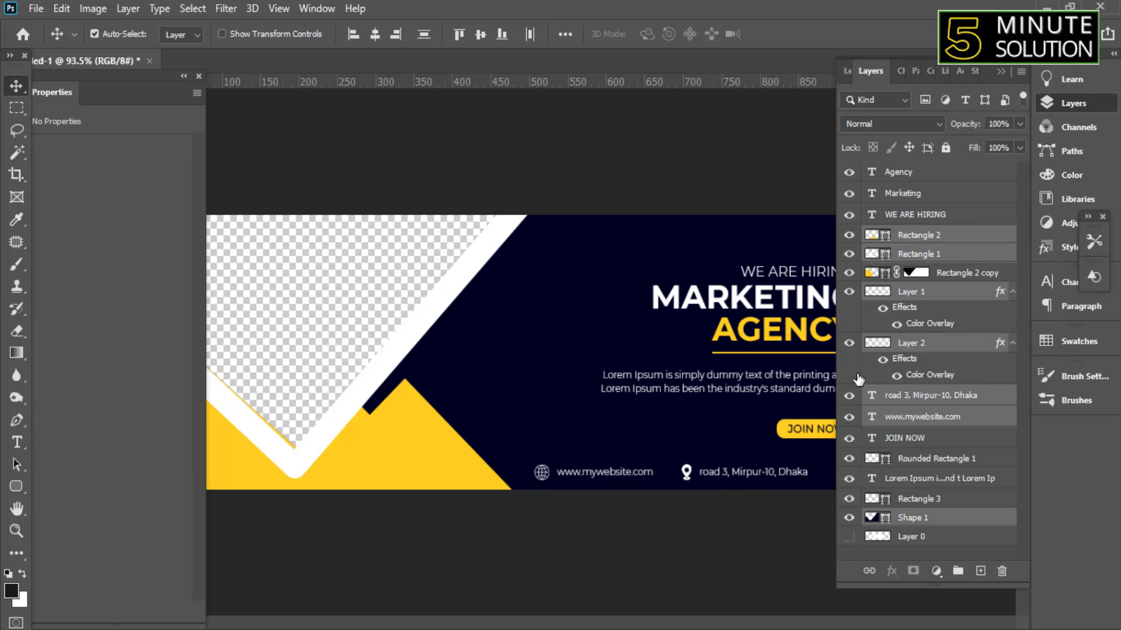
{"action": "left_click", "coordinate": [909, 237], "text": "ctrl"}
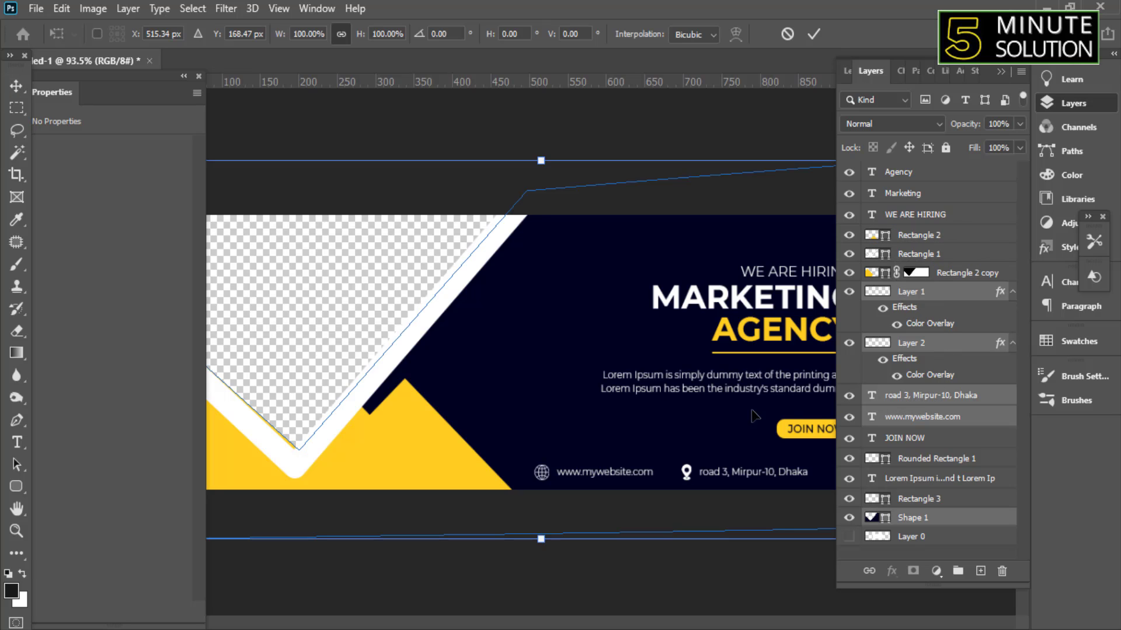
Nudge the yellow masked shape and the white V frame into alignment
{"action": "left_click_drag", "start_coordinate": [573, 141], "coordinate": [435, 373]}
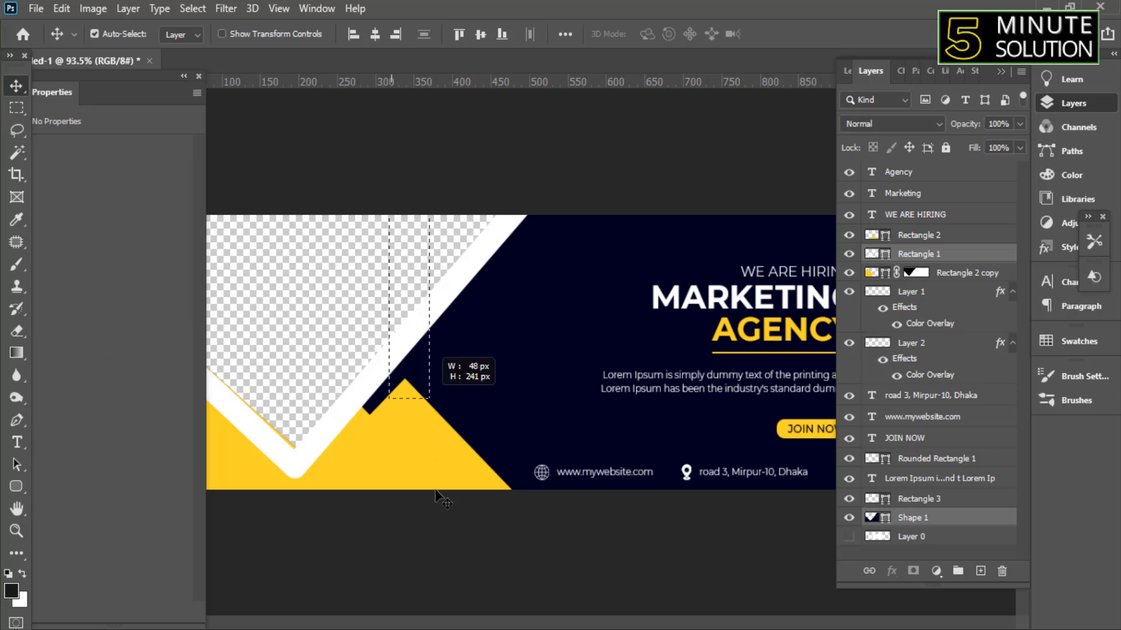
{"action": "scroll", "coordinate": [449, 546], "scroll_direction": "down", "scroll_amount": 2}
{"action": "scroll", "coordinate": [439, 455], "scroll_direction": "up", "scroll_amount": 5}
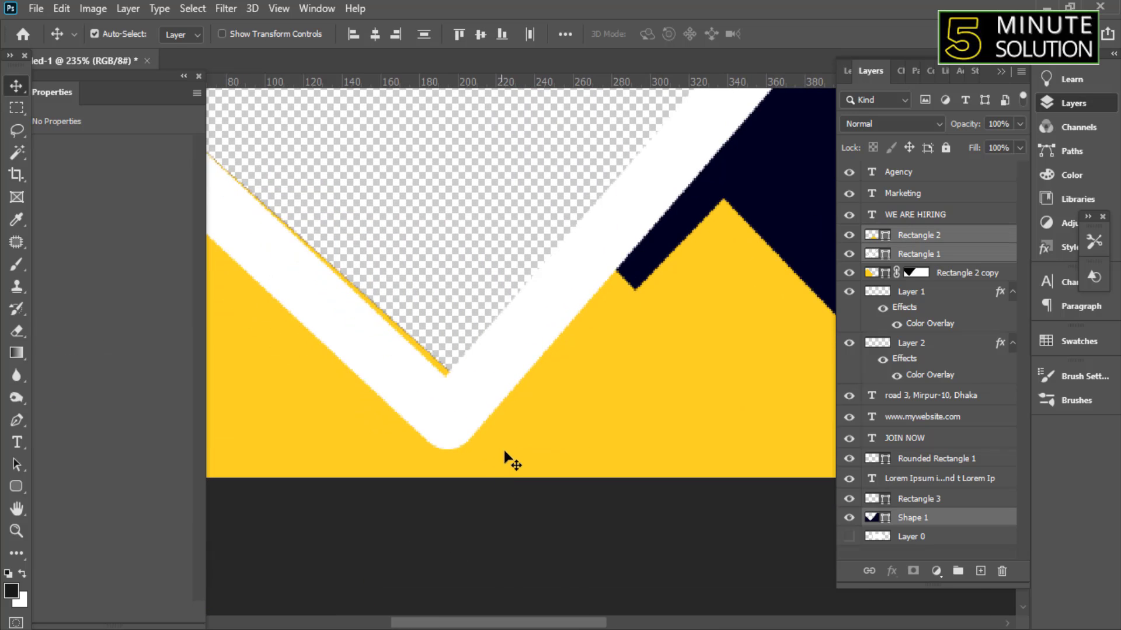
{"action": "left_click_drag", "start_coordinate": [406, 357], "coordinate": [332, 400]}
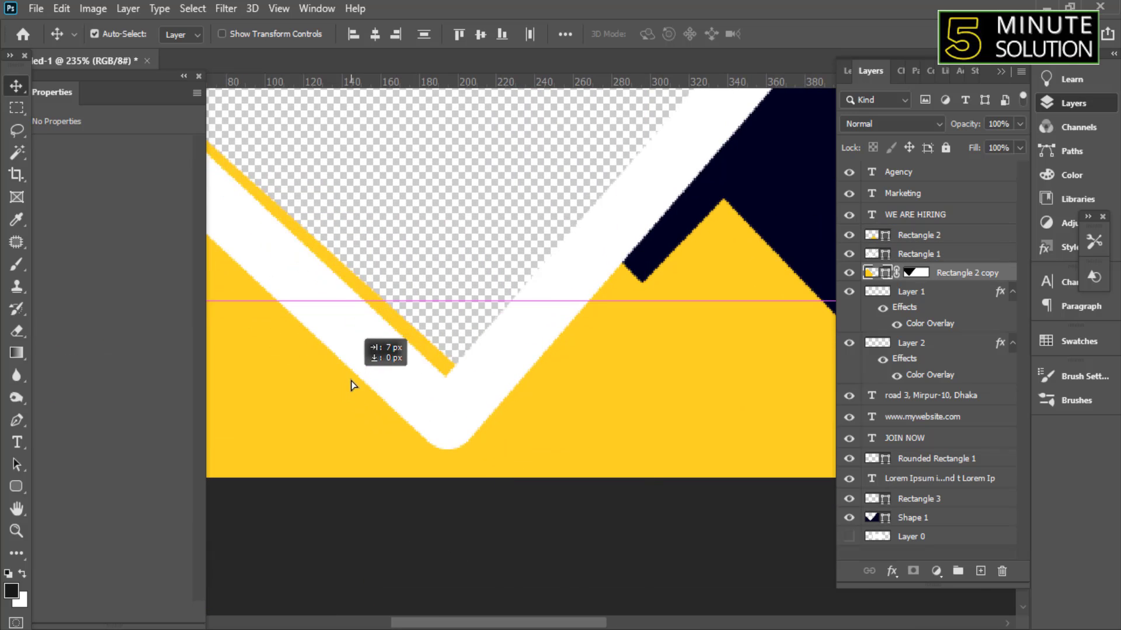
{"action": "left_click_drag", "start_coordinate": [483, 375], "coordinate": [493, 388]}
{"action": "scroll", "coordinate": [479, 421], "scroll_direction": "down", "scroll_amount": 4}
{"action": "scroll", "coordinate": [514, 467], "scroll_direction": "down", "scroll_amount": 1}
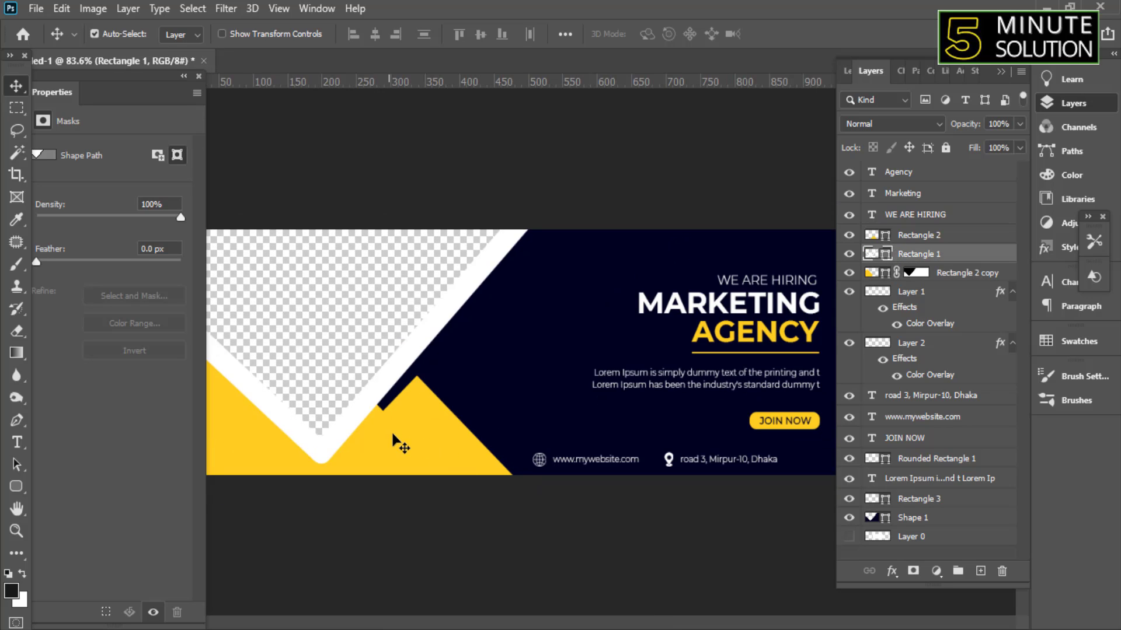
Shift the small yellow triangle slightly right with a free transform
{"action": "left_click", "coordinate": [402, 437]}
{"action": "key", "text": "ctrl+t"}
{"action": "scroll", "coordinate": [408, 419], "scroll_direction": "up", "scroll_amount": 2}
{"action": "scroll", "coordinate": [367, 398], "scroll_direction": "up", "scroll_amount": 2}
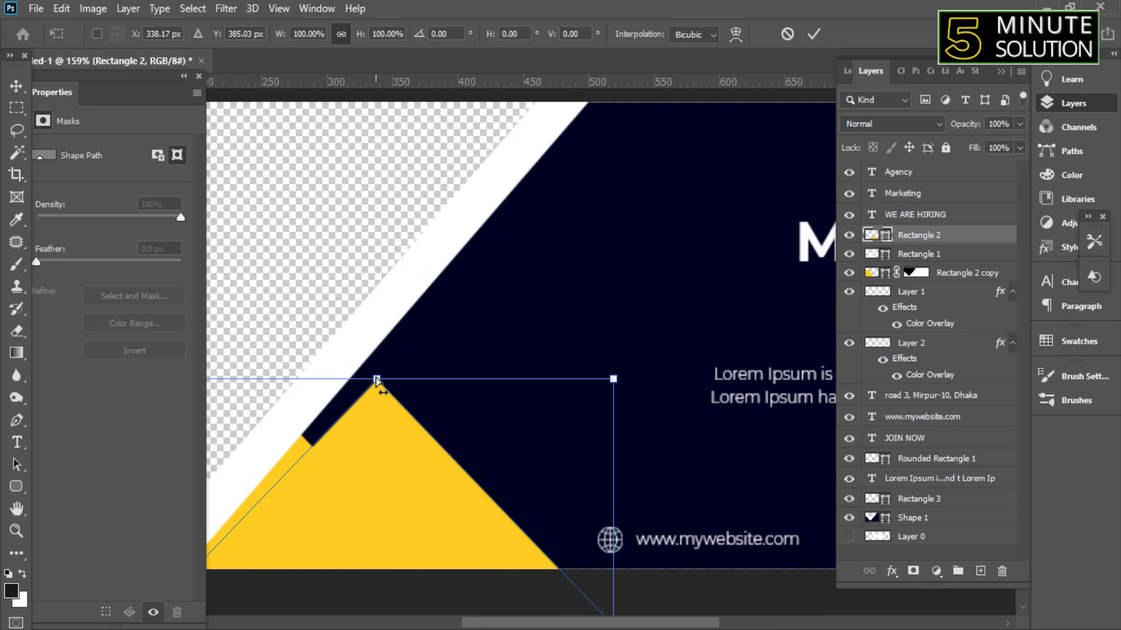
{"action": "left_click_drag", "start_coordinate": [375, 382], "coordinate": [368, 382]}
{"action": "scroll", "coordinate": [374, 408], "scroll_direction": "down", "scroll_amount": 1}
{"action": "key", "text": "ctrl+z"}
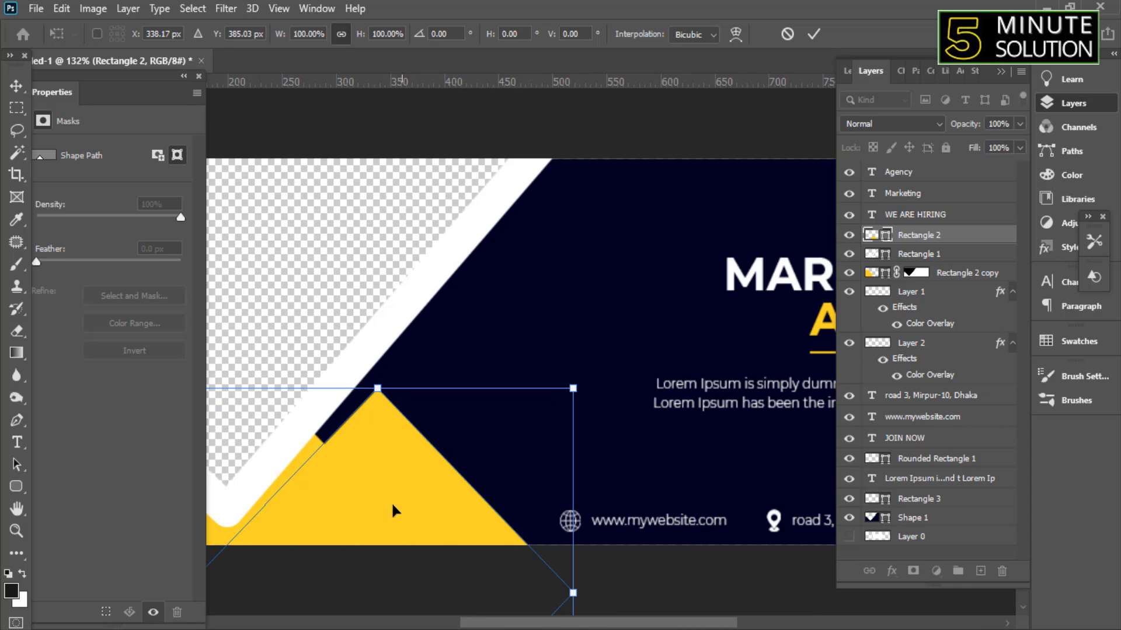
{"action": "left_click_drag", "start_coordinate": [393, 502], "coordinate": [403, 502]}
{"action": "key", "text": "Return"}
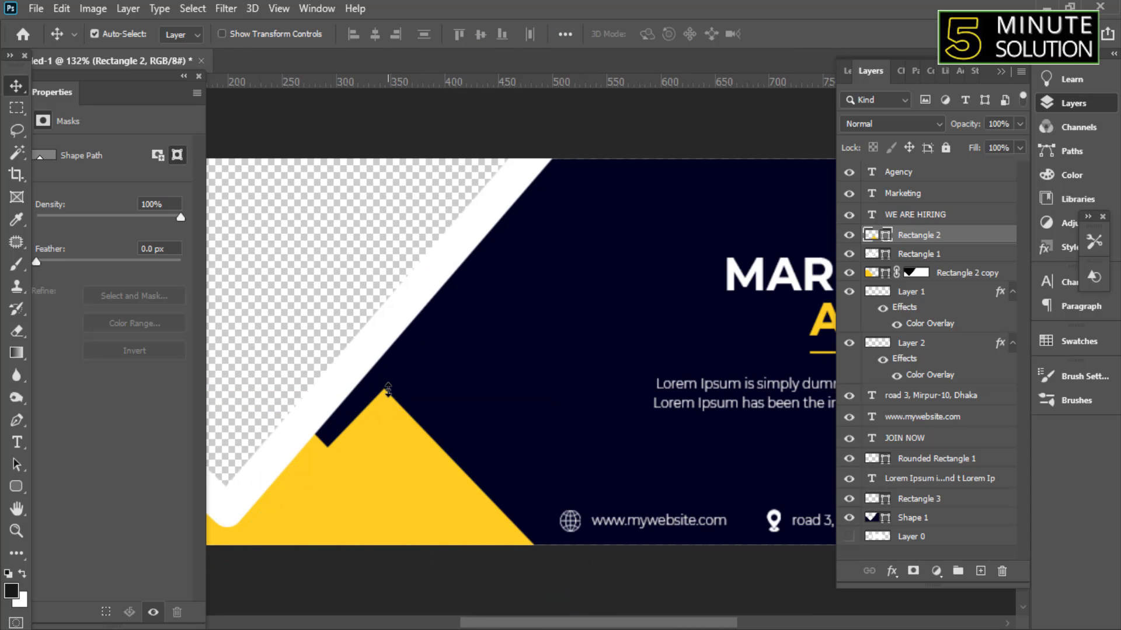
Move the yellow triangle's apex left against the white V frame with the Pen tool
{"action": "key", "text": "p"}
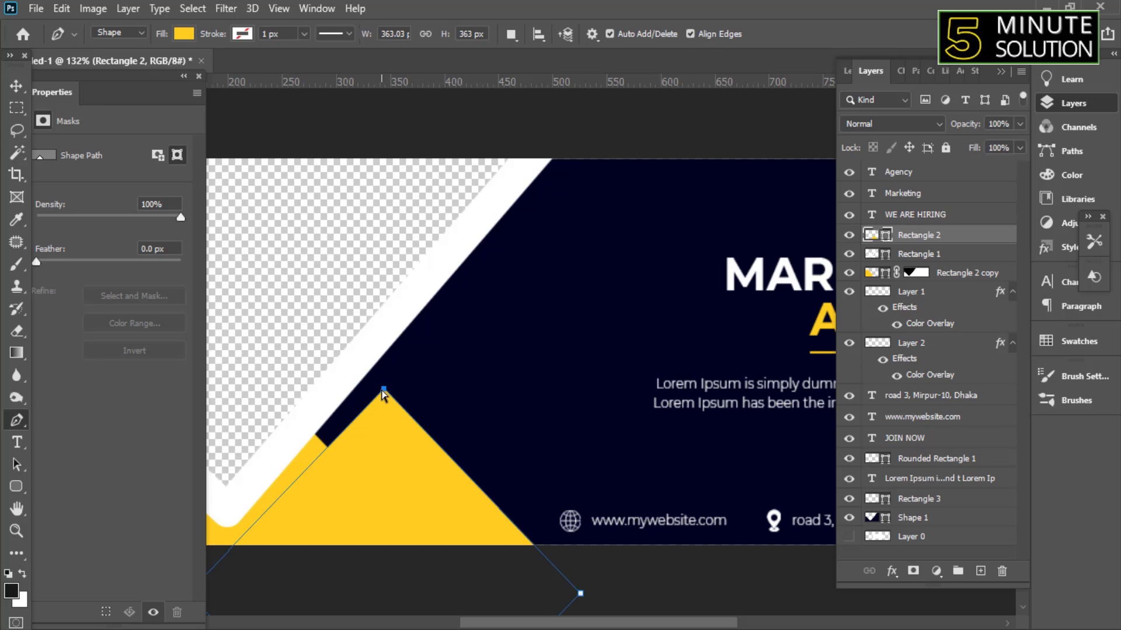
{"action": "left_click_drag", "start_coordinate": [384, 388], "coordinate": [364, 389]}
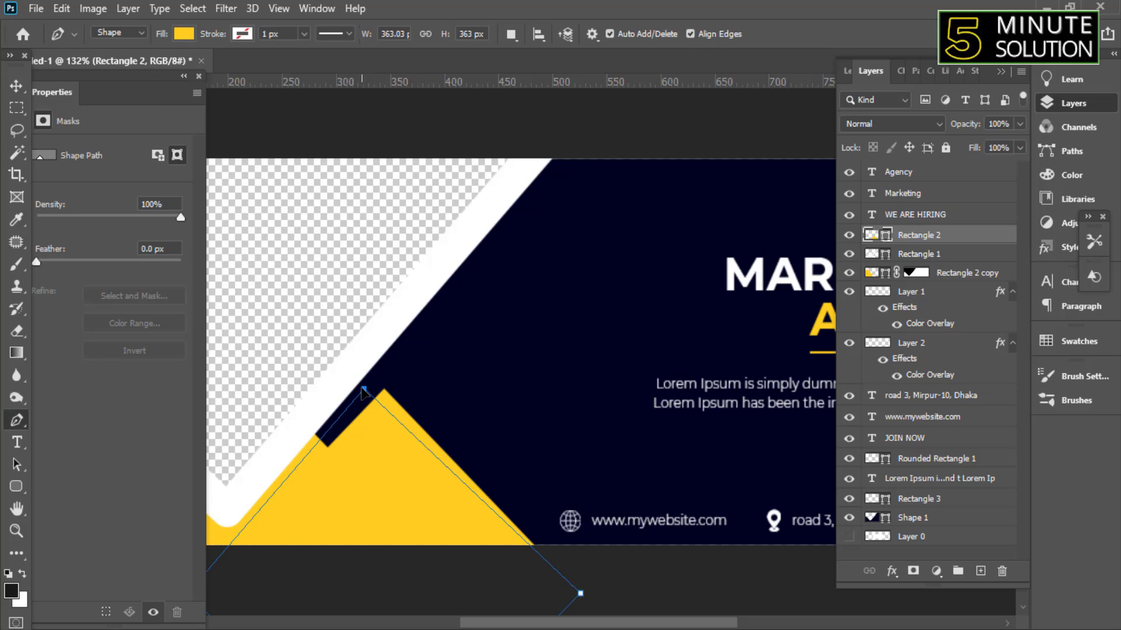
{"action": "key", "text": "Return"}
{"action": "left_click", "coordinate": [16, 86]}
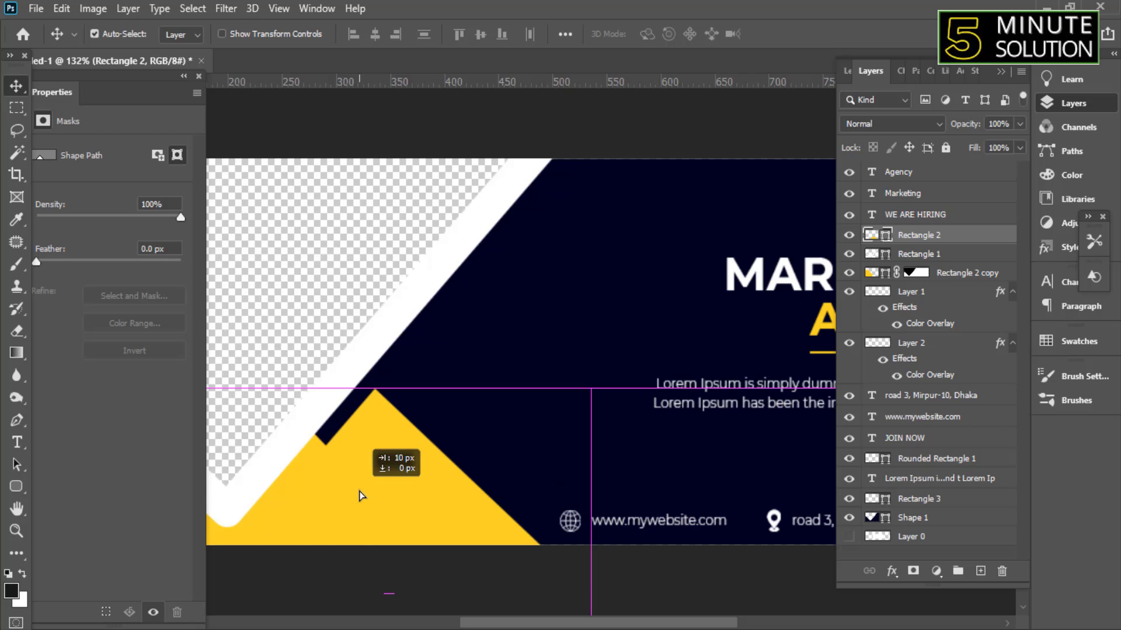
Fit the banner in view and lock the V frame and triangle shape layers
{"action": "key", "text": "ctrl+0"}
{"action": "scroll", "coordinate": [413, 493], "scroll_direction": "up", "scroll_amount": 1}
{"action": "scroll", "coordinate": [414, 493], "scroll_direction": "up", "scroll_amount": 1}
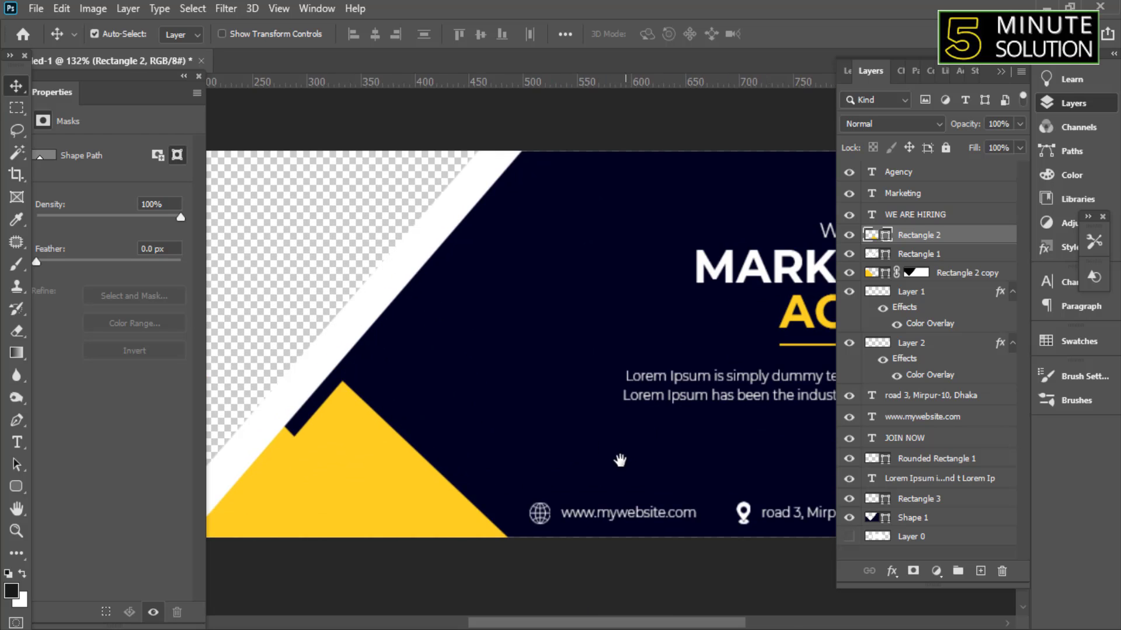
{"action": "scroll", "coordinate": [413, 493], "scroll_direction": "up", "scroll_amount": 1}
{"action": "scroll", "coordinate": [413, 493], "scroll_direction": "up", "scroll_amount": 1}
{"action": "scroll", "coordinate": [413, 493], "scroll_direction": "down", "scroll_amount": 2}
{"action": "scroll", "coordinate": [413, 494], "scroll_direction": "down", "scroll_amount": 2}
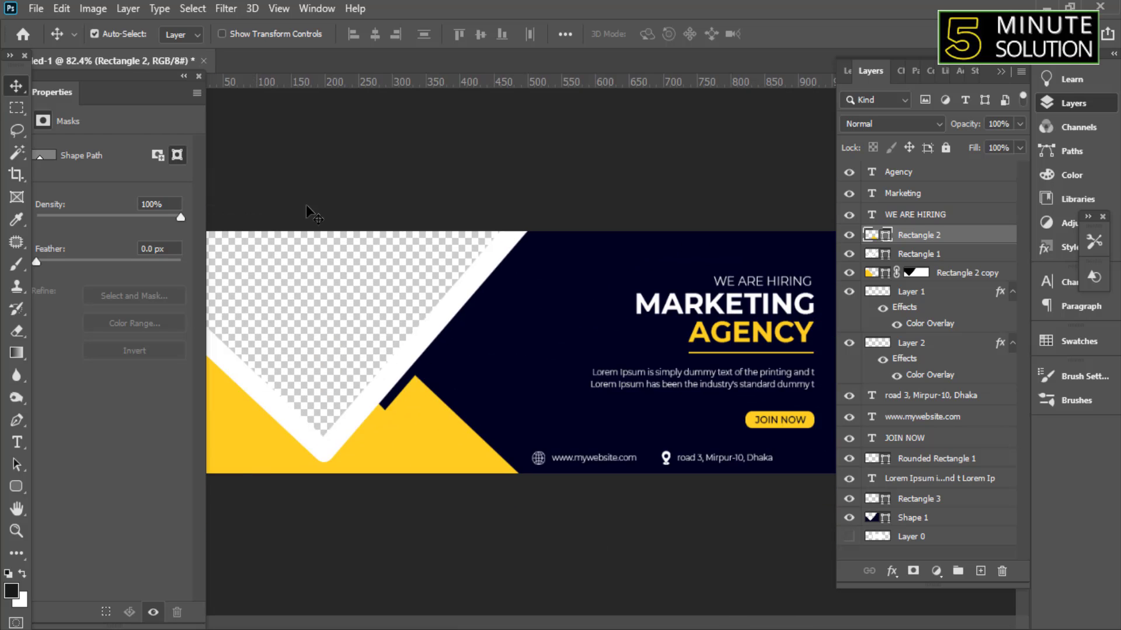
{"action": "scroll", "coordinate": [307, 213], "scroll_direction": "down", "scroll_amount": 1}
{"action": "left_click_drag", "start_coordinate": [275, 243], "coordinate": [490, 511]}
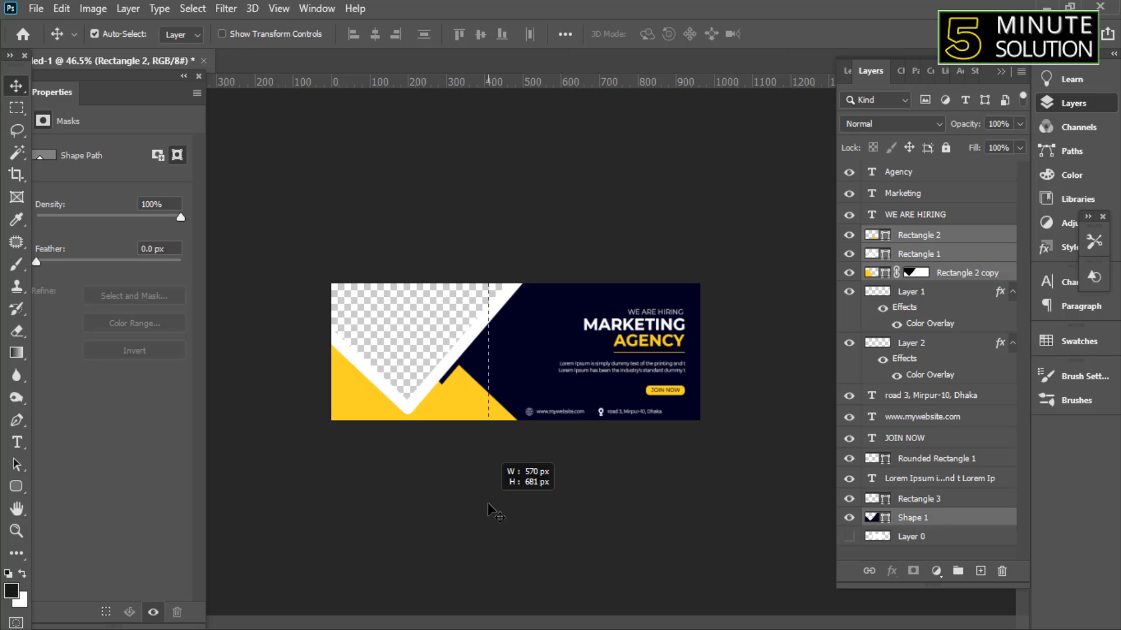
{"action": "left_click", "coordinate": [946, 147]}
Scale down the footer website and address row
{"action": "scroll", "coordinate": [597, 489], "scroll_direction": "up", "scroll_amount": 2}
{"action": "scroll", "coordinate": [732, 541], "scroll_direction": "up", "scroll_amount": 2}
{"action": "scroll", "coordinate": [263, 464], "scroll_direction": "down", "scroll_amount": 1}
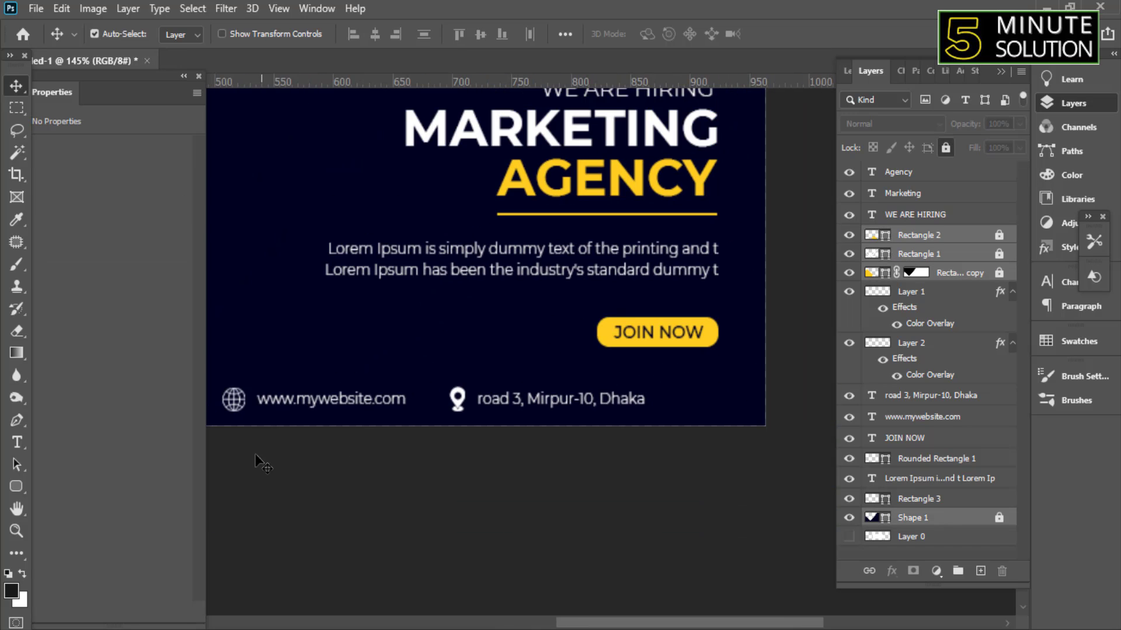
{"action": "left_click_drag", "start_coordinate": [263, 464], "coordinate": [530, 382]}
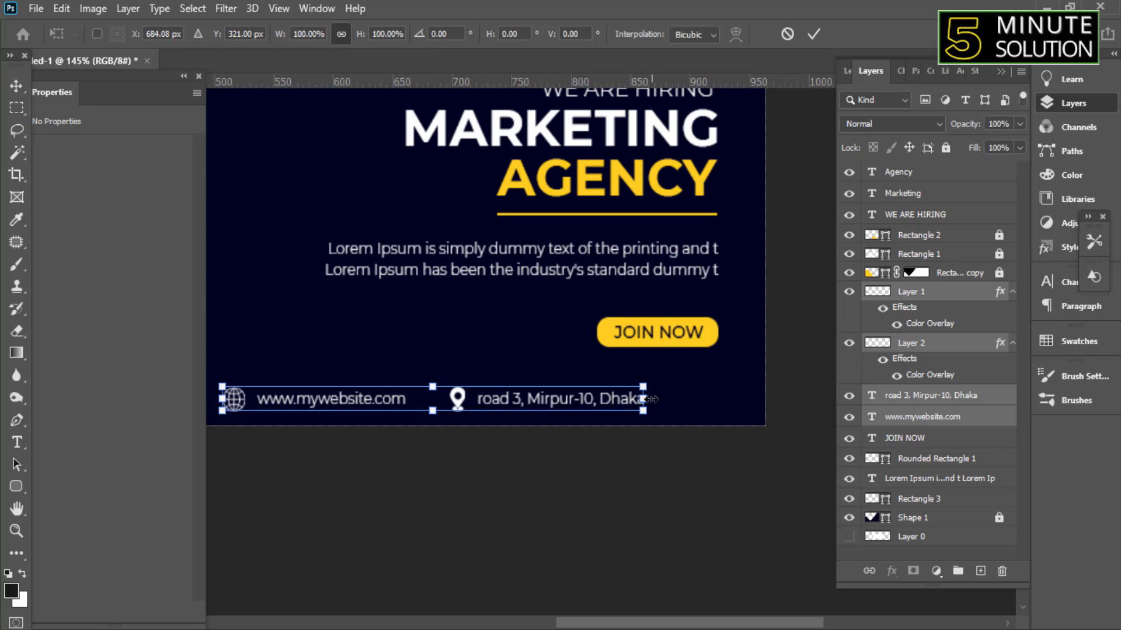
{"action": "mouse_move", "coordinate": [647, 398]}
{"action": "left_mouse_down"}
{"action": "mouse_move", "coordinate": [531, 403]}
{"action": "mouse_move", "coordinate": [608, 426]}
{"action": "left_mouse_up"}
{"action": "key", "text": "Return"}
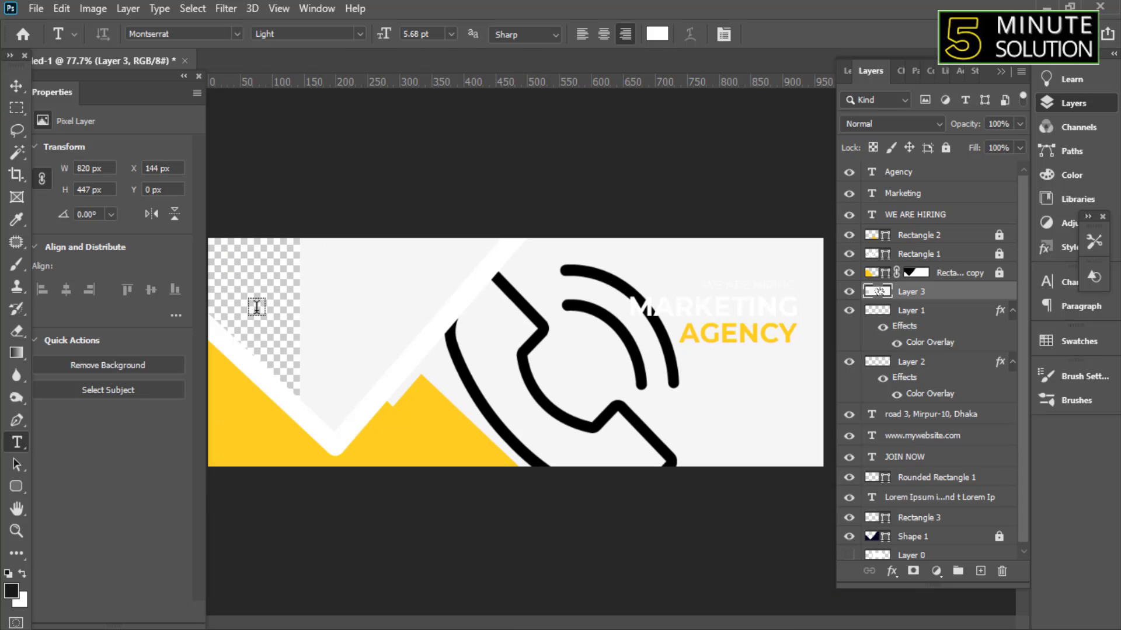
Shrink the pasted phone picture into a small box
{"action": "left_click", "coordinate": [26, 86]}
{"action": "key", "text": "ctrl+t"}
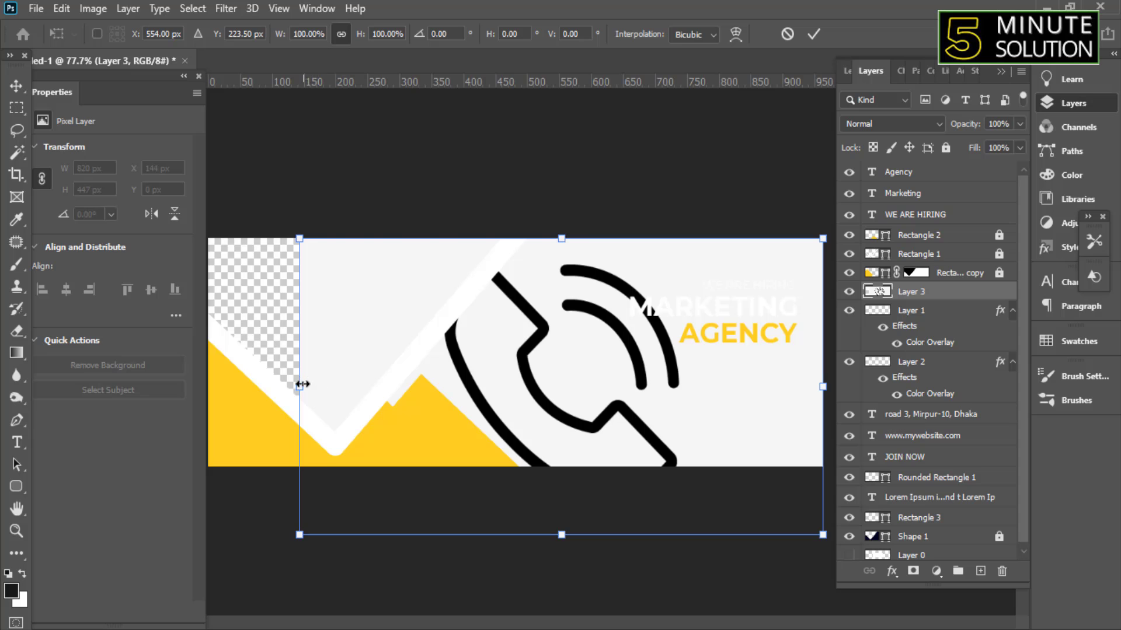
{"action": "left_click_drag", "start_coordinate": [299, 384], "coordinate": [482, 386]}
{"action": "key", "text": "Return"}
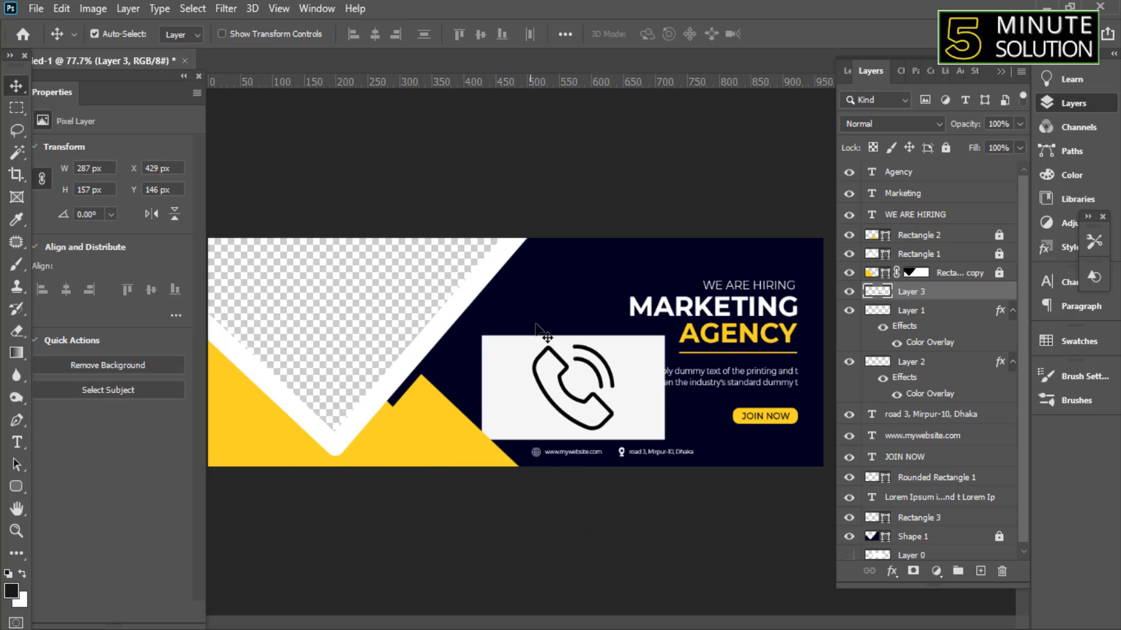
Delete the phone picture's white background and interior with the Magic Wand
{"action": "scroll", "coordinate": [536, 325], "scroll_direction": "up", "scroll_amount": 2}
{"action": "key", "text": "w"}
{"action": "left_click", "coordinate": [698, 412]}
{"action": "key", "text": "Delete"}
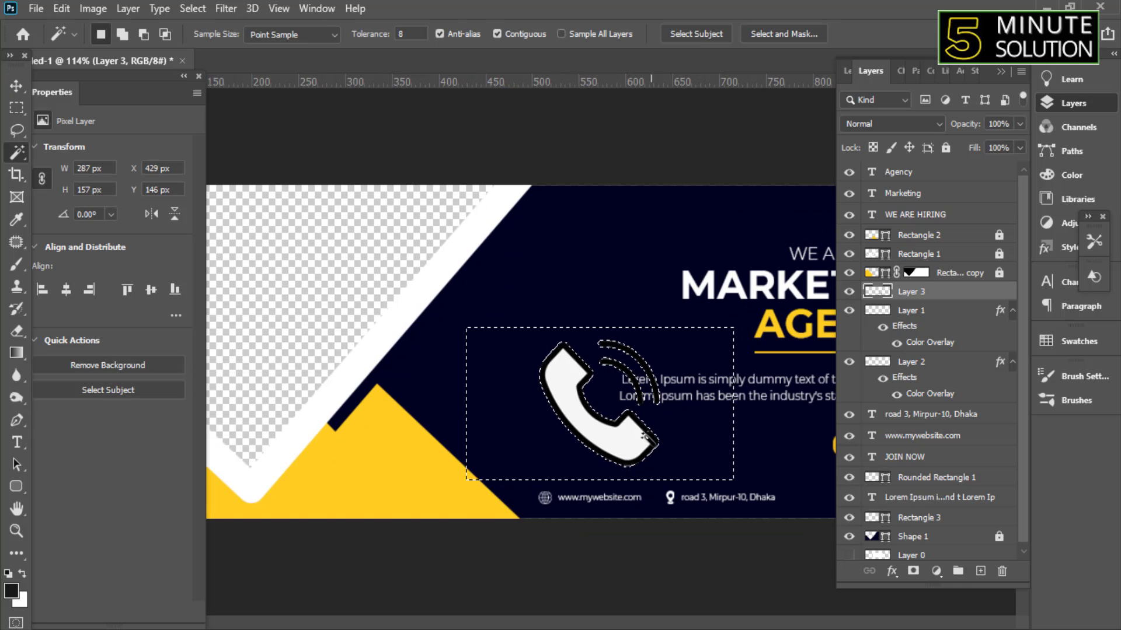
{"action": "left_click", "coordinate": [643, 437]}
{"action": "key", "text": "Delete"}
Shrink the phone icon further and move it into the footer after the address
{"action": "key", "text": "v"}
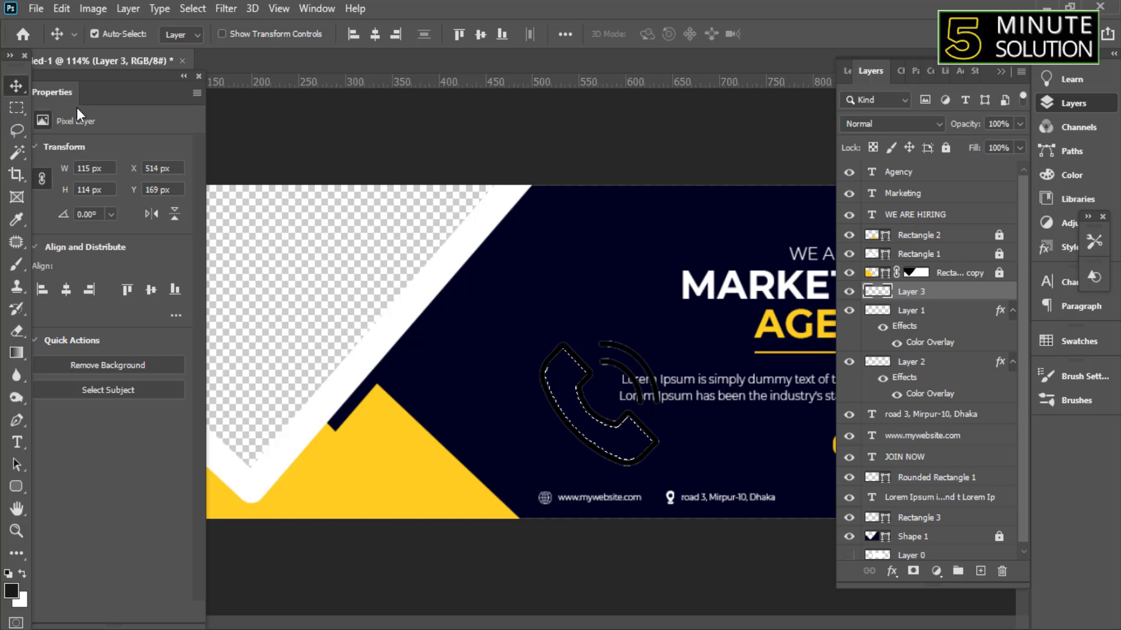
{"action": "key", "text": "ctrl+t"}
{"action": "scroll", "coordinate": [294, 260], "scroll_direction": "up", "scroll_amount": 2}
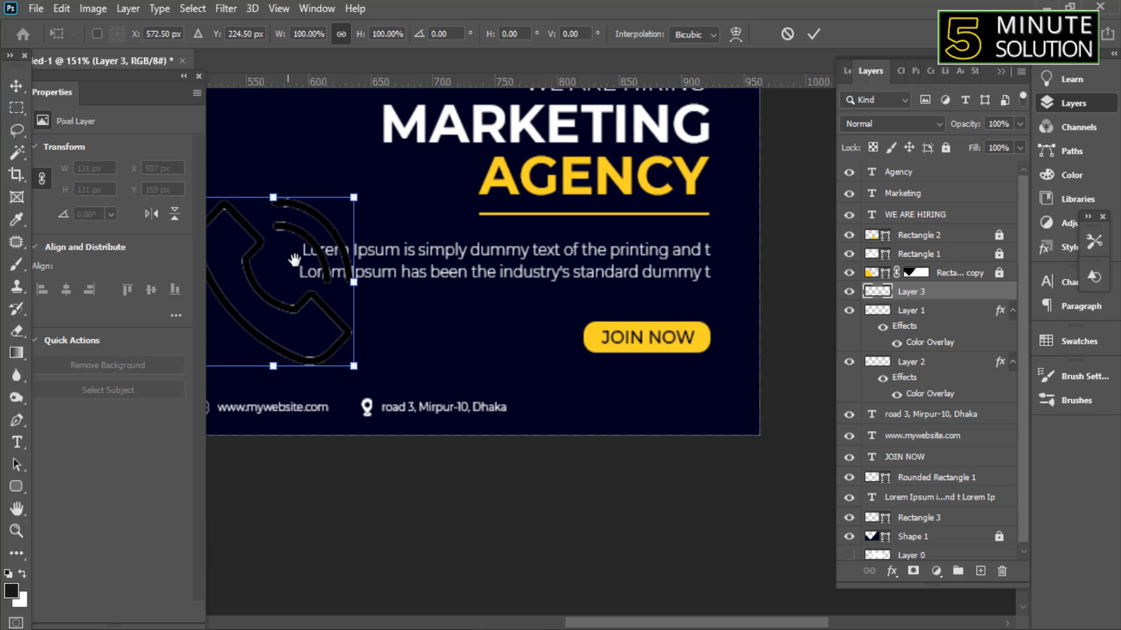
{"action": "mouse_move", "coordinate": [353, 282]}
{"action": "left_mouse_down"}
{"action": "mouse_move", "coordinate": [300, 274]}
{"action": "mouse_move", "coordinate": [604, 389]}
{"action": "mouse_move", "coordinate": [581, 381]}
{"action": "mouse_move", "coordinate": [569, 412]}
{"action": "left_mouse_up"}
{"action": "scroll", "coordinate": [581, 373], "scroll_direction": "up", "scroll_amount": 5}
Apply the icon placement and copy the white Color Overlay onto the phone icon
{"action": "key", "text": "Return"}
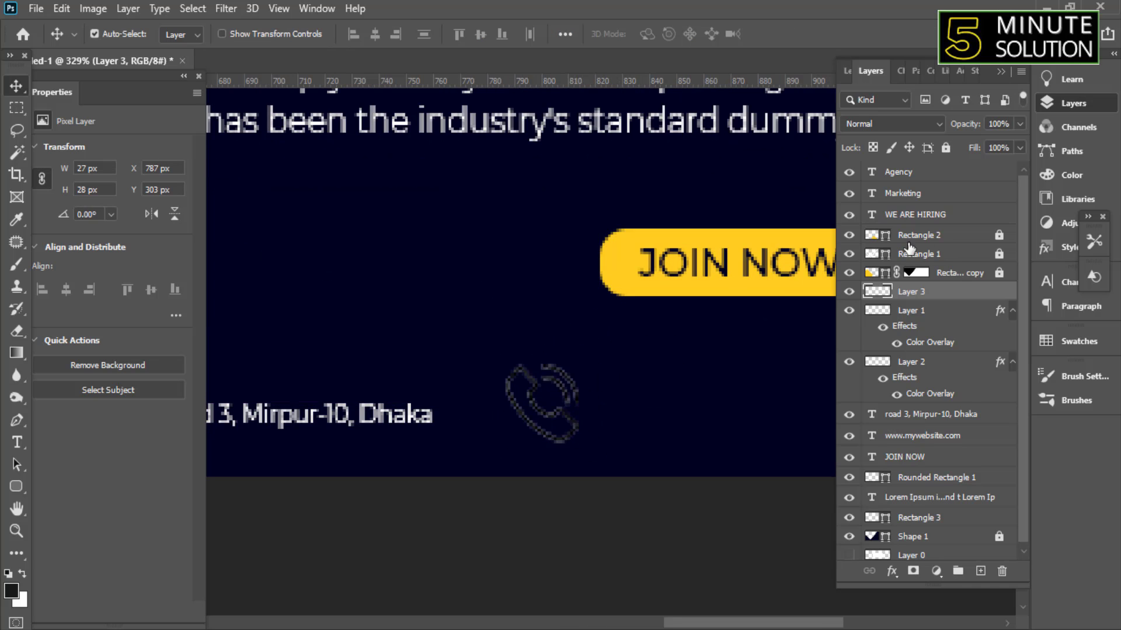
{"action": "left_click_drag", "start_coordinate": [923, 276], "coordinate": [909, 308]}
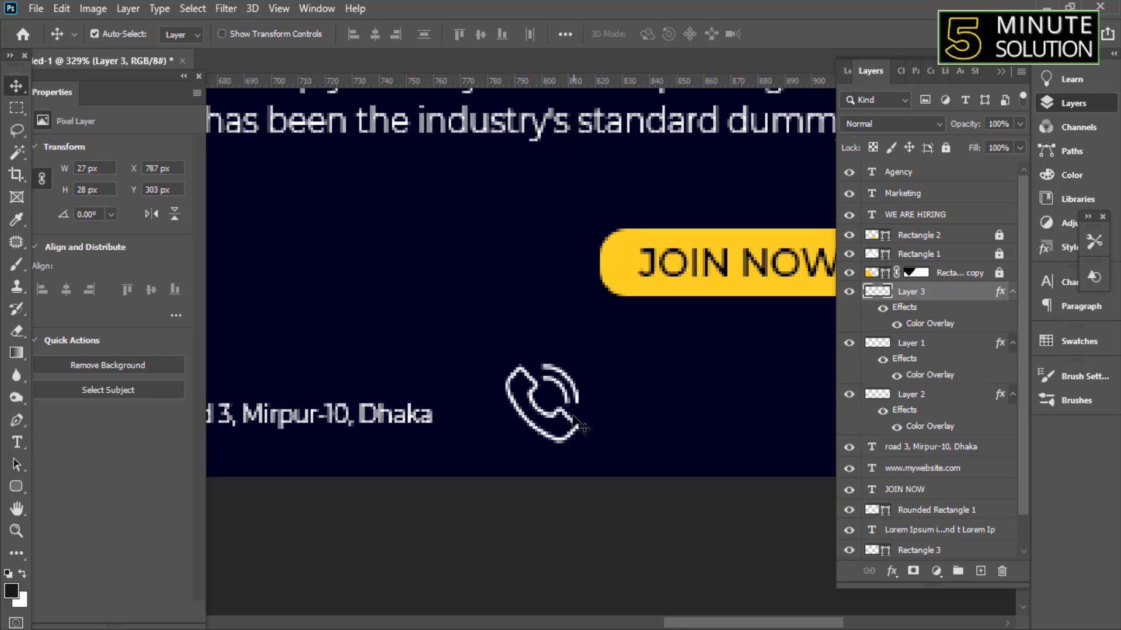
{"action": "scroll", "coordinate": [575, 419], "scroll_direction": "up", "scroll_amount": 1}
{"action": "scroll", "coordinate": [575, 427], "scroll_direction": "down", "scroll_amount": 1}
{"action": "scroll", "coordinate": [575, 426], "scroll_direction": "down", "scroll_amount": 3}
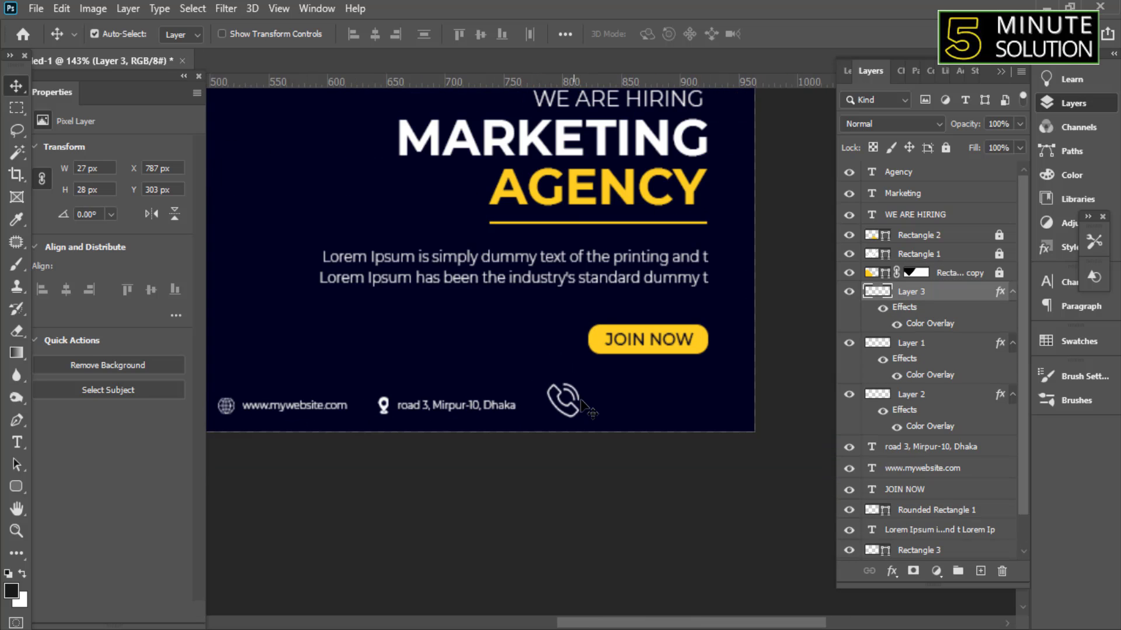
Shrink the phone icon a little further
{"action": "key", "text": "ctrl+t"}
{"action": "mouse_move", "coordinate": [552, 388]}
{"action": "left_mouse_down"}
{"action": "mouse_move", "coordinate": [568, 413]}
{"action": "mouse_move", "coordinate": [566, 396]}
{"action": "left_mouse_up"}
{"action": "key", "text": "Return"}
{"action": "scroll", "coordinate": [580, 430], "scroll_direction": "up", "scroll_amount": 2}
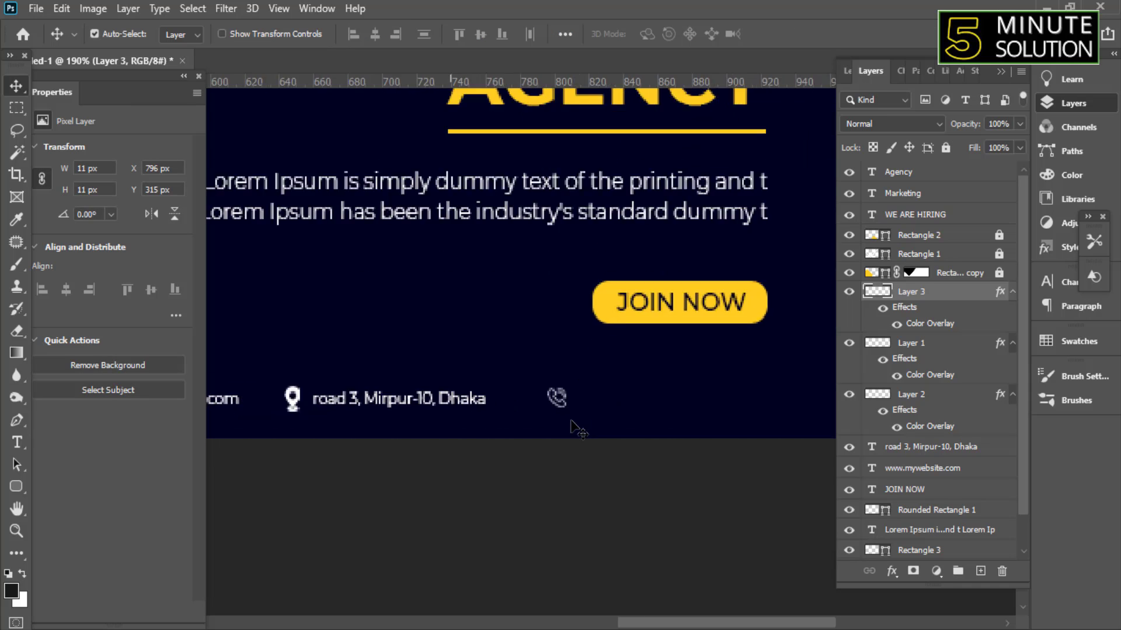
{"action": "scroll", "coordinate": [573, 426], "scroll_direction": "up", "scroll_amount": 3}
{"action": "scroll", "coordinate": [556, 413], "scroll_direction": "down", "scroll_amount": 3}
{"action": "scroll", "coordinate": [662, 400], "scroll_direction": "up", "scroll_amount": 3}
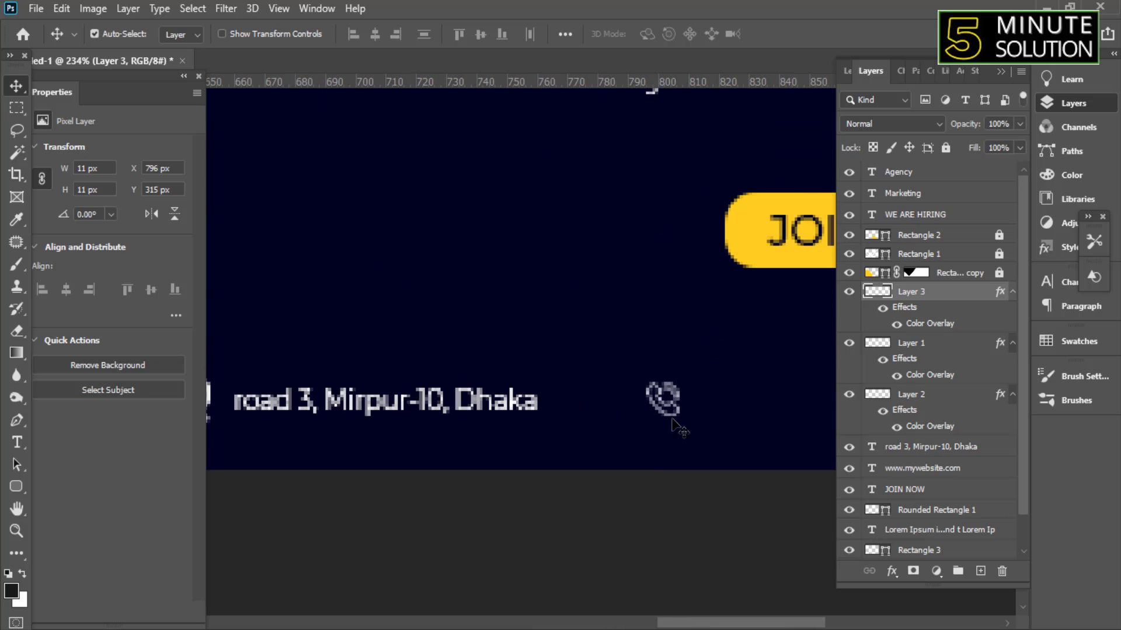
{"action": "scroll", "coordinate": [655, 393], "scroll_direction": "up", "scroll_amount": 3}
Enlarge the phone icon slightly and position it in the footer row
{"action": "key", "text": "ctrl+t"}
{"action": "left_click_drag", "start_coordinate": [680, 363], "coordinate": [689, 354]}
{"action": "key", "text": "Return"}
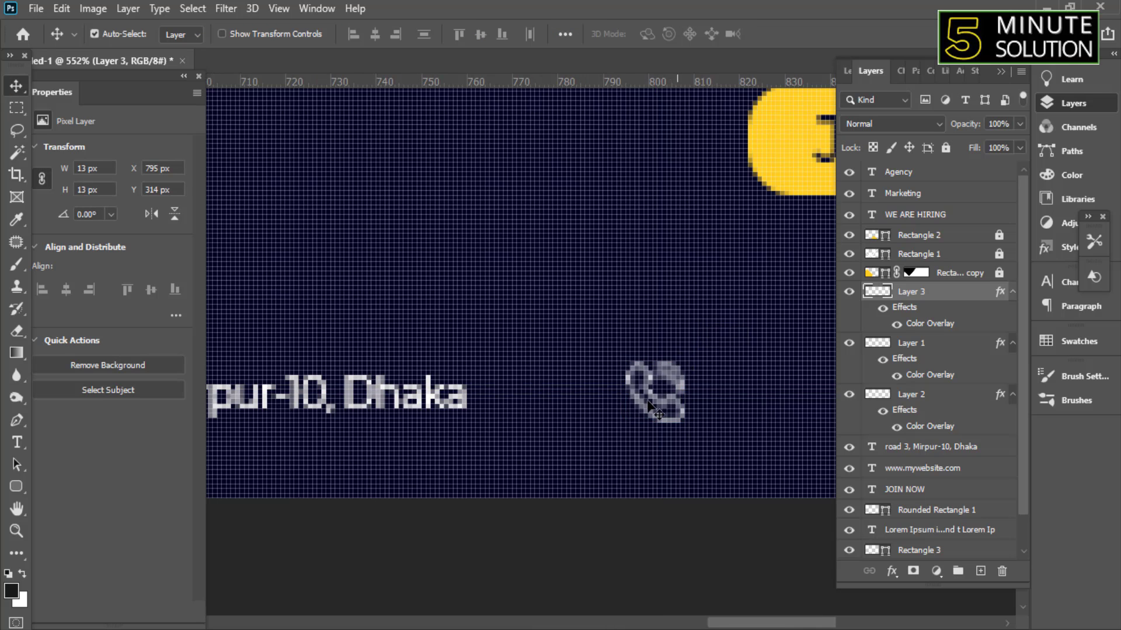
{"action": "scroll", "coordinate": [642, 397], "scroll_direction": "down", "scroll_amount": 3}
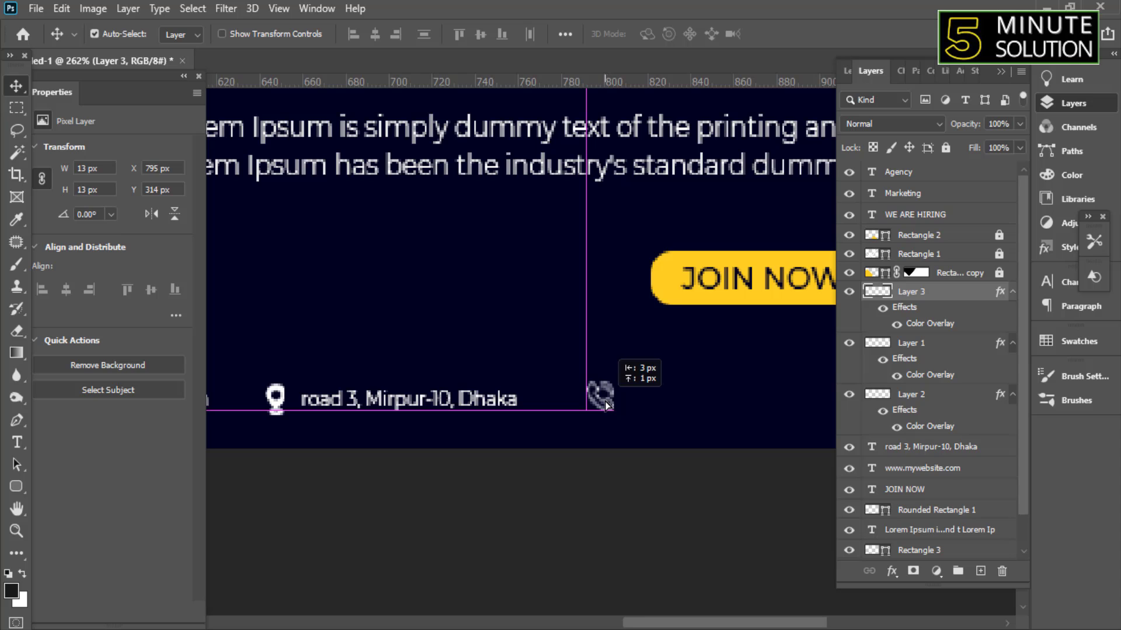
{"action": "left_click_drag", "start_coordinate": [607, 401], "coordinate": [607, 401]}
{"action": "scroll", "coordinate": [607, 401], "scroll_direction": "down", "scroll_amount": 1}
Duplicate the address text to just right of the phone icon
{"action": "mouse_move", "coordinate": [481, 402]}
{"action": "left_mouse_down"}
{"action": "mouse_move", "coordinate": [835, 415]}
{"action": "mouse_move", "coordinate": [551, 399]}
{"action": "left_mouse_up"}
{"action": "scroll", "coordinate": [489, 407], "scroll_direction": "up", "scroll_amount": 1}
{"action": "scroll", "coordinate": [788, 409], "scroll_direction": "down", "scroll_amount": 2}
{"action": "scroll", "coordinate": [750, 423], "scroll_direction": "up", "scroll_amount": 2}
Nudge the phone icon and rewrite the copied address as the contact phone number
{"action": "left_click_drag", "start_coordinate": [449, 394], "coordinate": [454, 401]}
{"action": "double_click", "coordinate": [533, 394]}
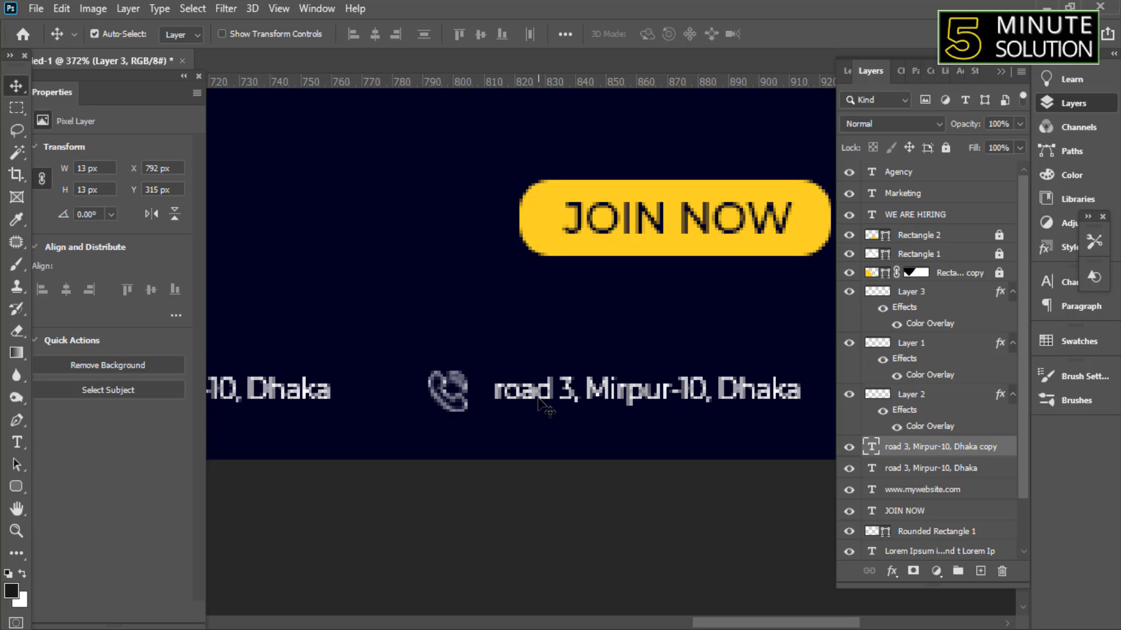
{"action": "type", "text": "880 123456"}
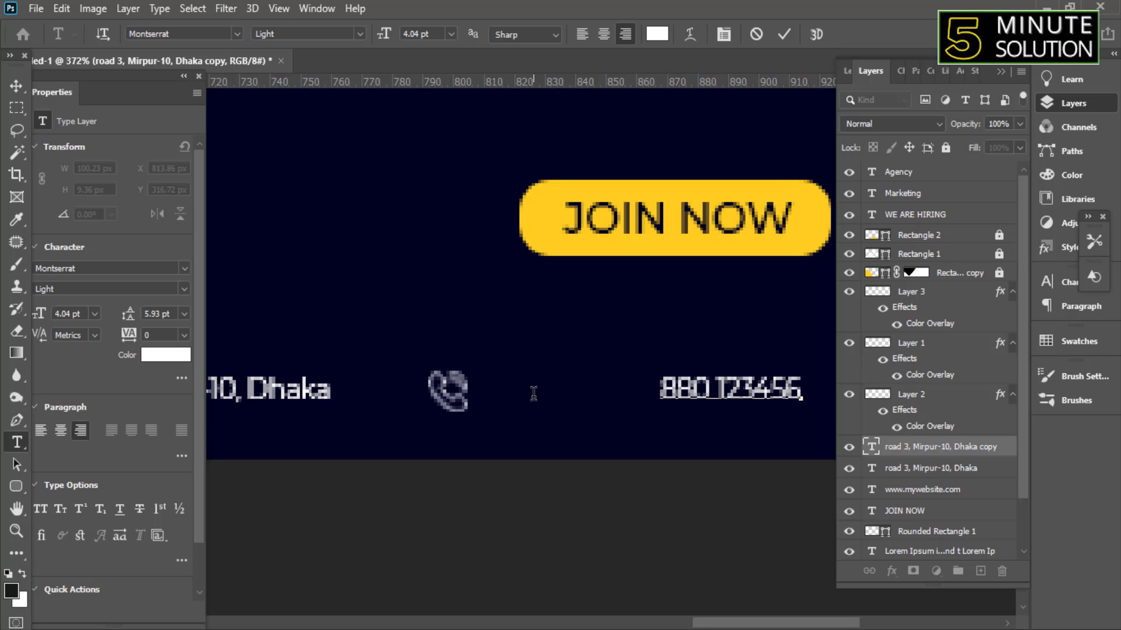
{"action": "key", "text": "BackSpace"}
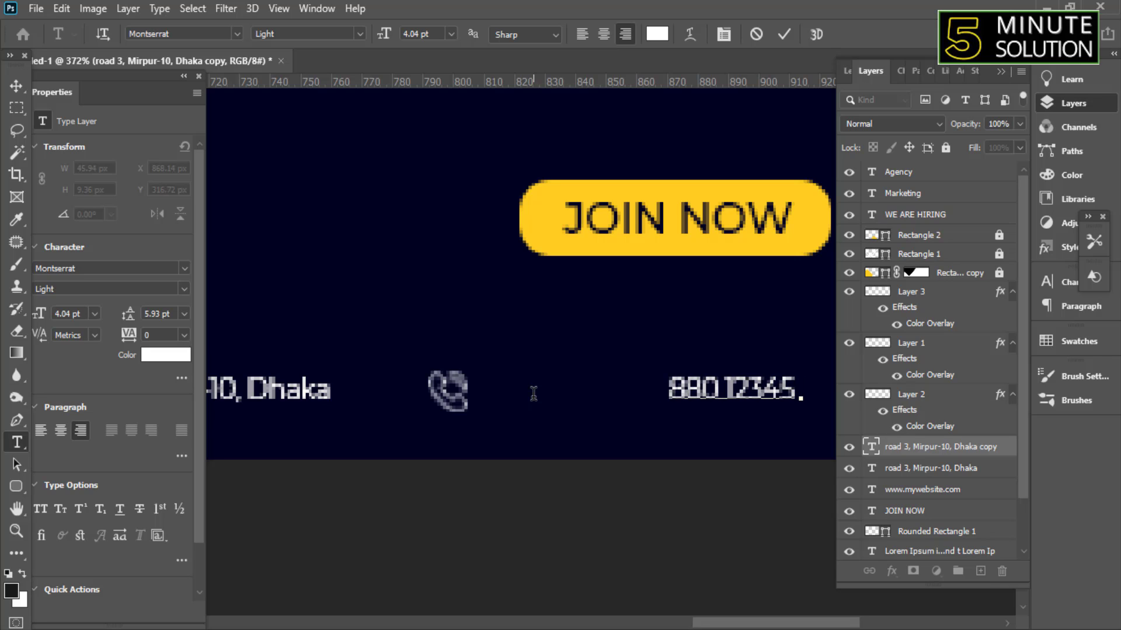
{"action": "type", "text": "89"}
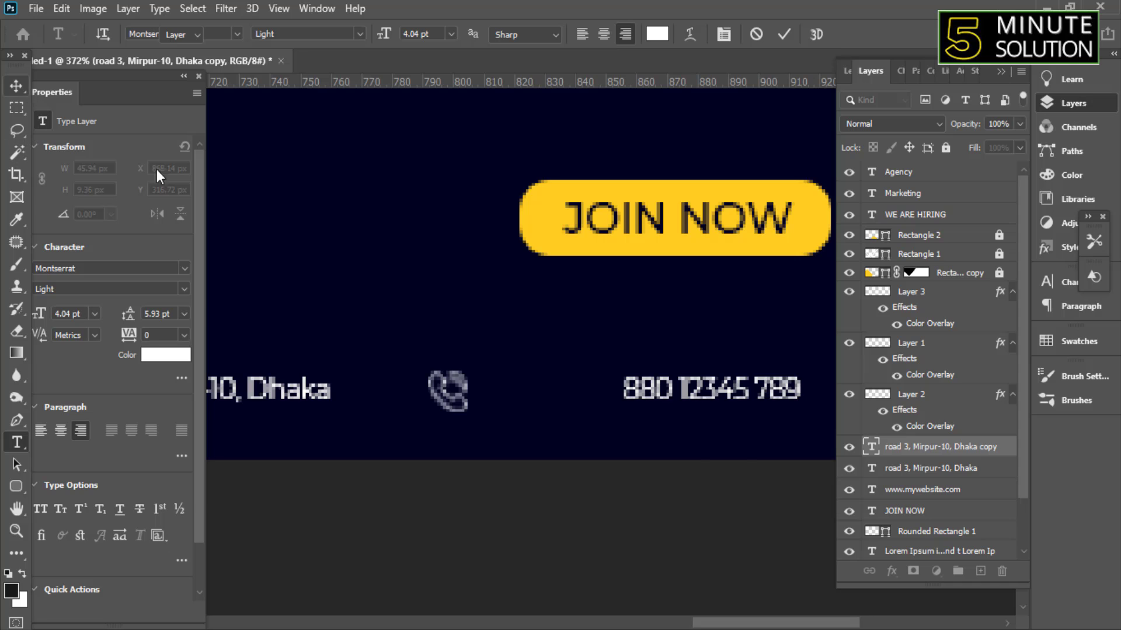
{"action": "key", "text": "ctrl+Return"}
Place the number beside its icon and shift the three contact texts 45 px right
{"action": "left_click_drag", "start_coordinate": [653, 404], "coordinate": [605, 409]}
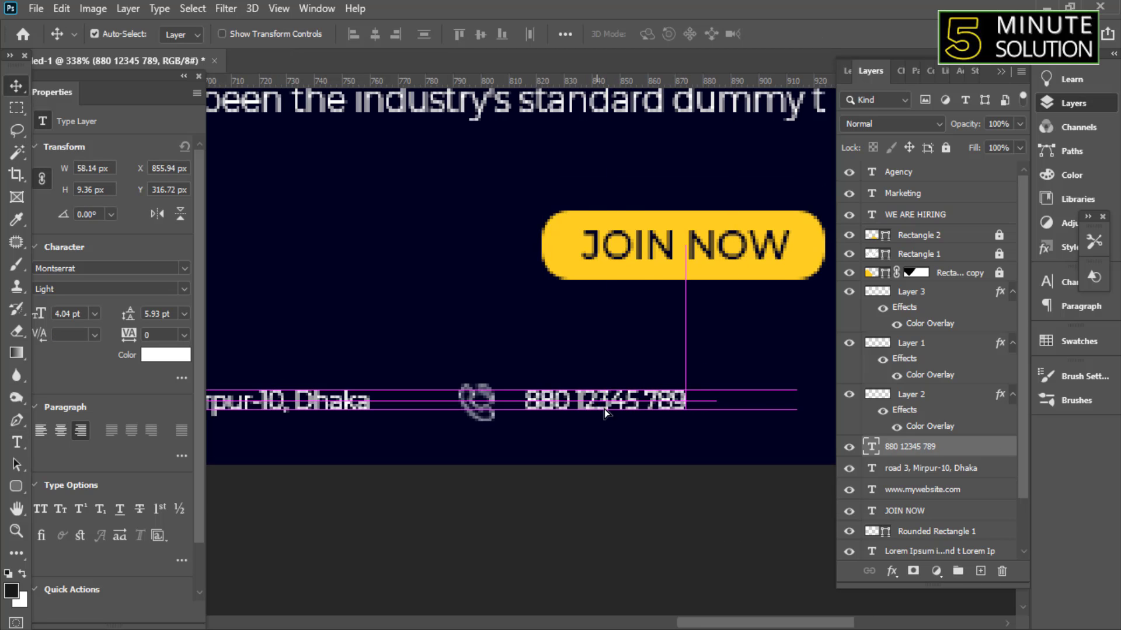
{"action": "scroll", "coordinate": [604, 409], "scroll_direction": "down", "scroll_amount": 5}
{"action": "scroll", "coordinate": [626, 458], "scroll_direction": "down", "scroll_amount": 2}
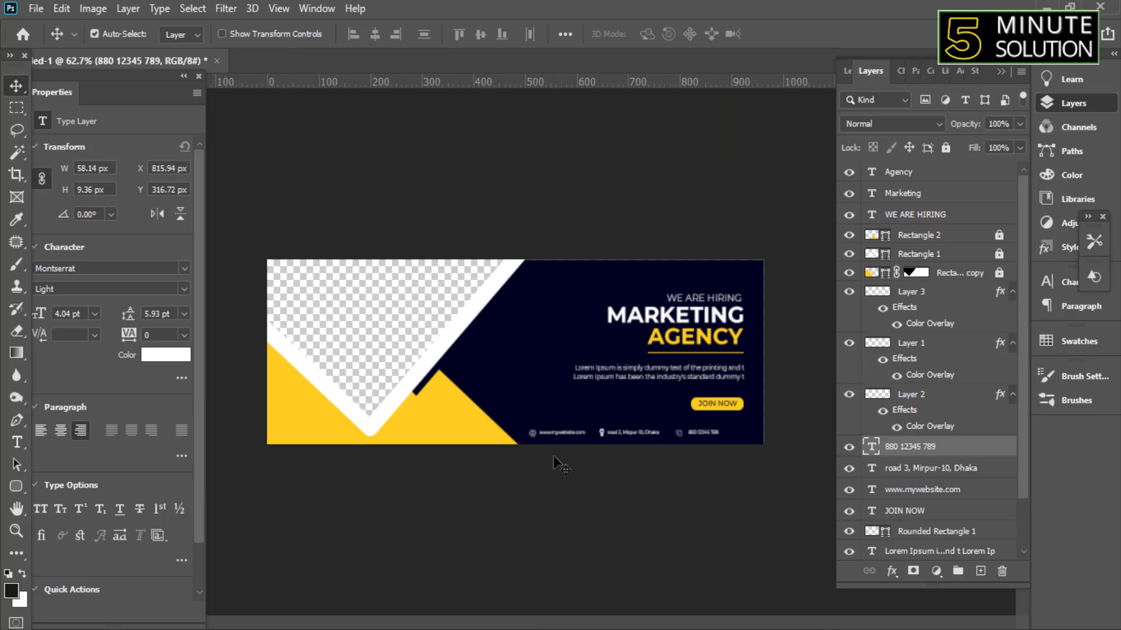
{"action": "left_click_drag", "start_coordinate": [727, 447], "coordinate": [734, 435]}
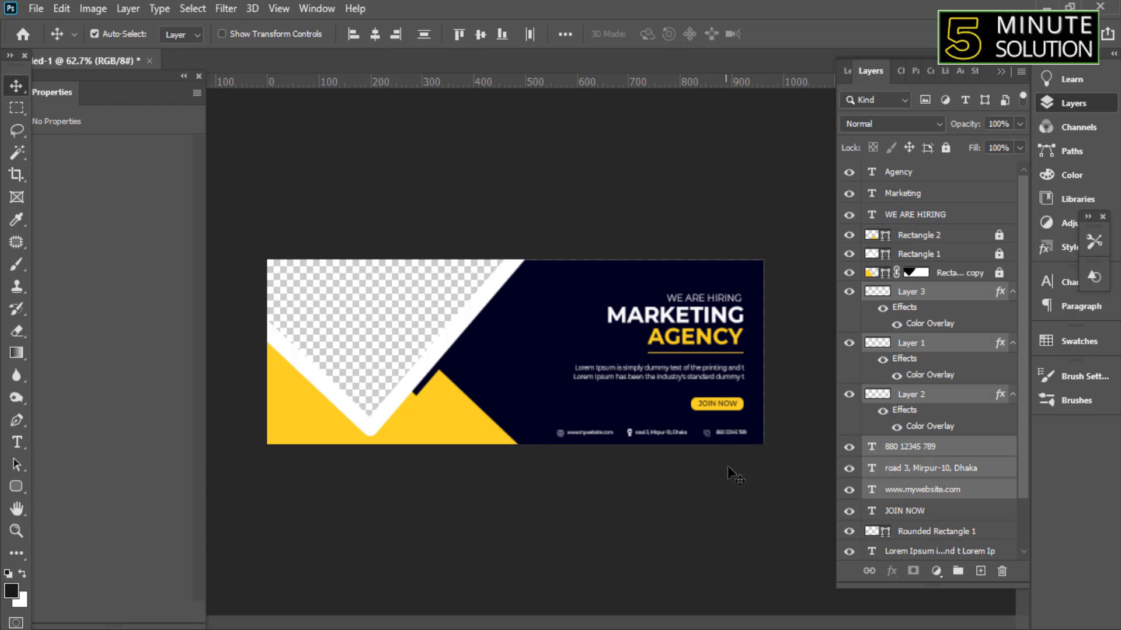
Add a horizontal guide along the bottom of the contact row
{"action": "key", "text": "ctrl+0"}
{"action": "scroll", "coordinate": [780, 436], "scroll_direction": "up", "scroll_amount": 5}
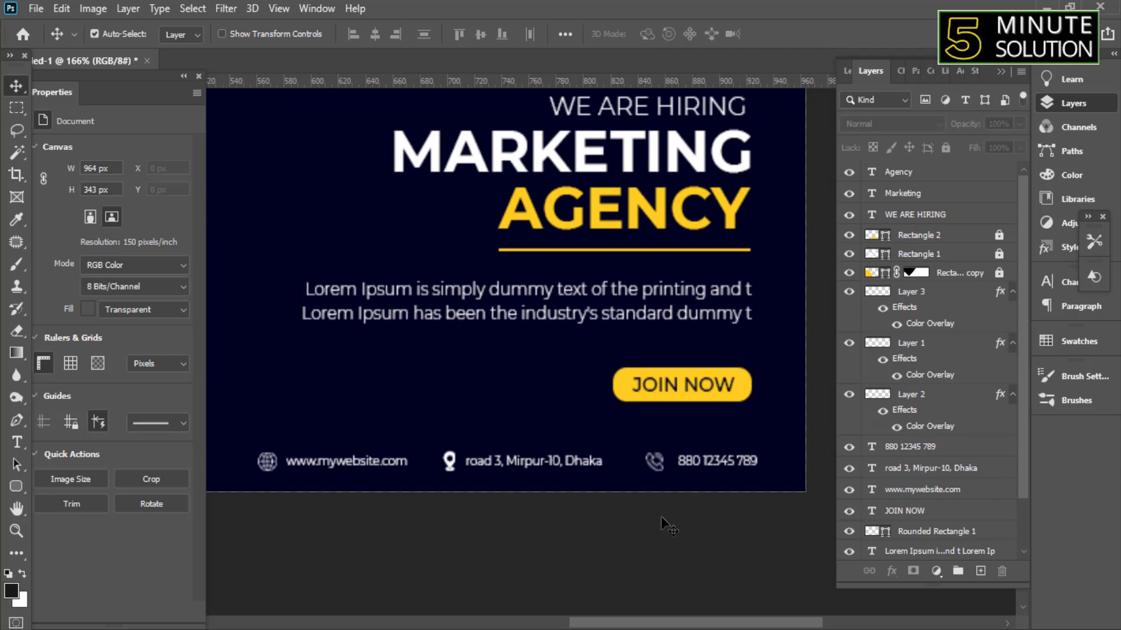
{"action": "mouse_move", "coordinate": [652, 490]}
{"action": "left_mouse_down"}
{"action": "mouse_move", "coordinate": [731, 454]}
{"action": "mouse_move", "coordinate": [706, 461]}
{"action": "left_mouse_up"}
{"action": "left_click", "coordinate": [697, 507]}
{"action": "scroll", "coordinate": [636, 541], "scroll_direction": "up", "scroll_amount": 2}
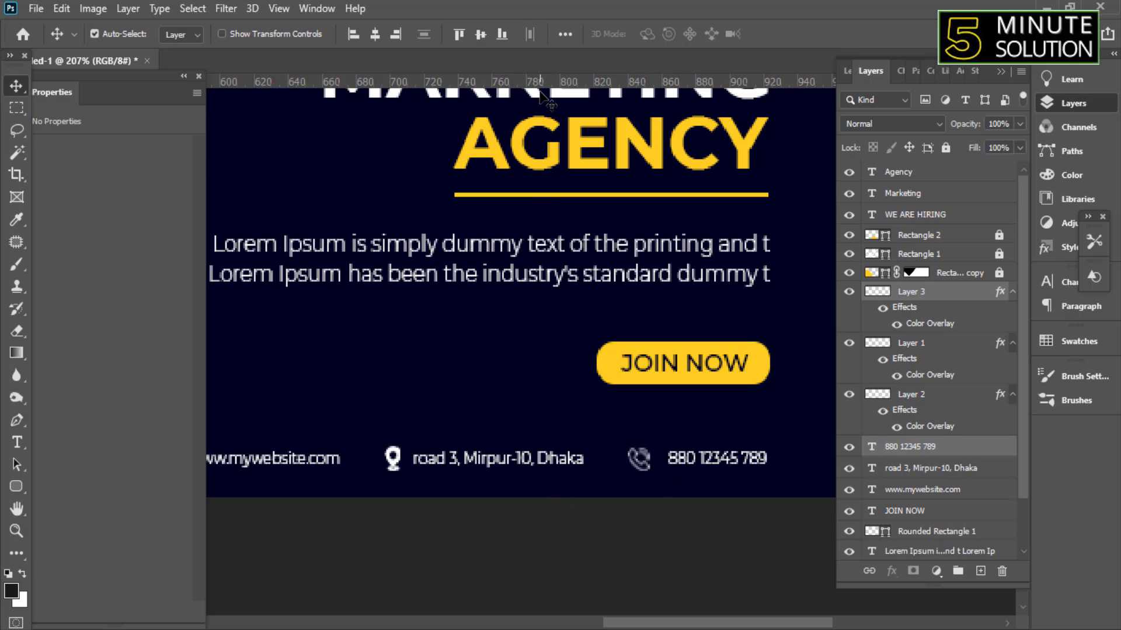
{"action": "left_click_drag", "start_coordinate": [486, 358], "coordinate": [467, 469]}
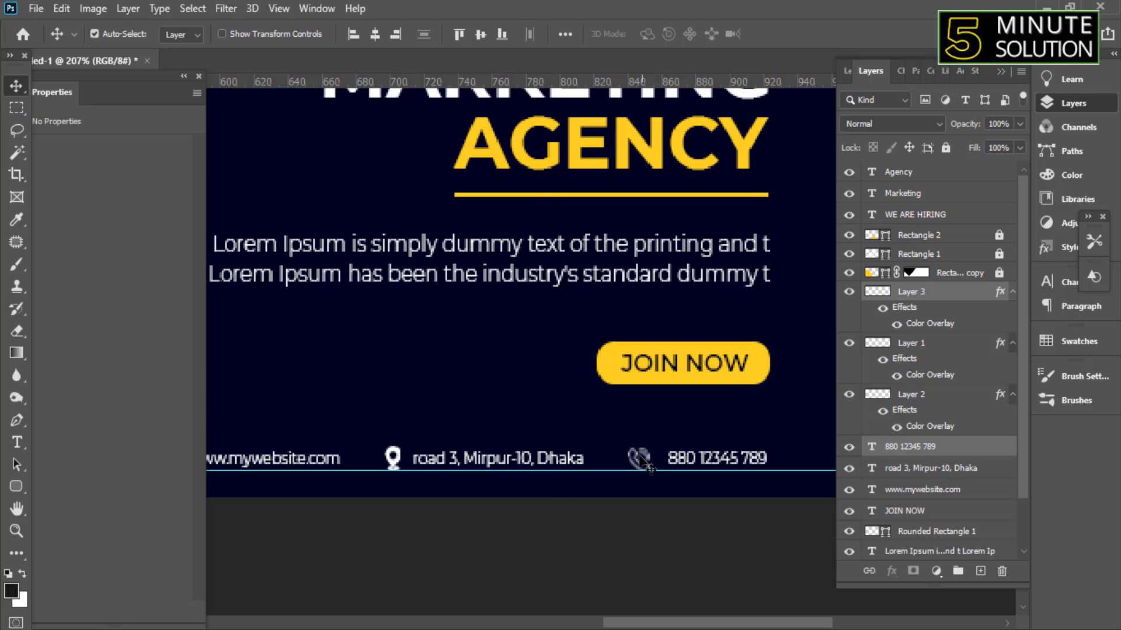
{"action": "key", "text": "ctrl+t"}
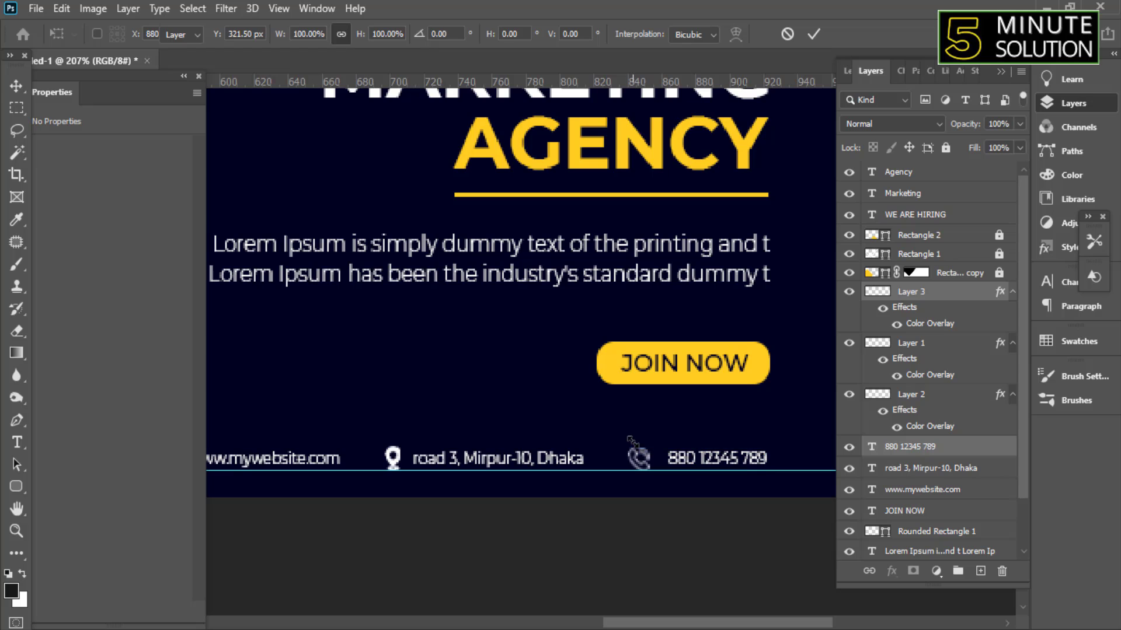
{"action": "key", "text": "Escape"}
{"action": "left_click", "coordinate": [648, 461]}
{"action": "key", "text": "ctrl+t"}
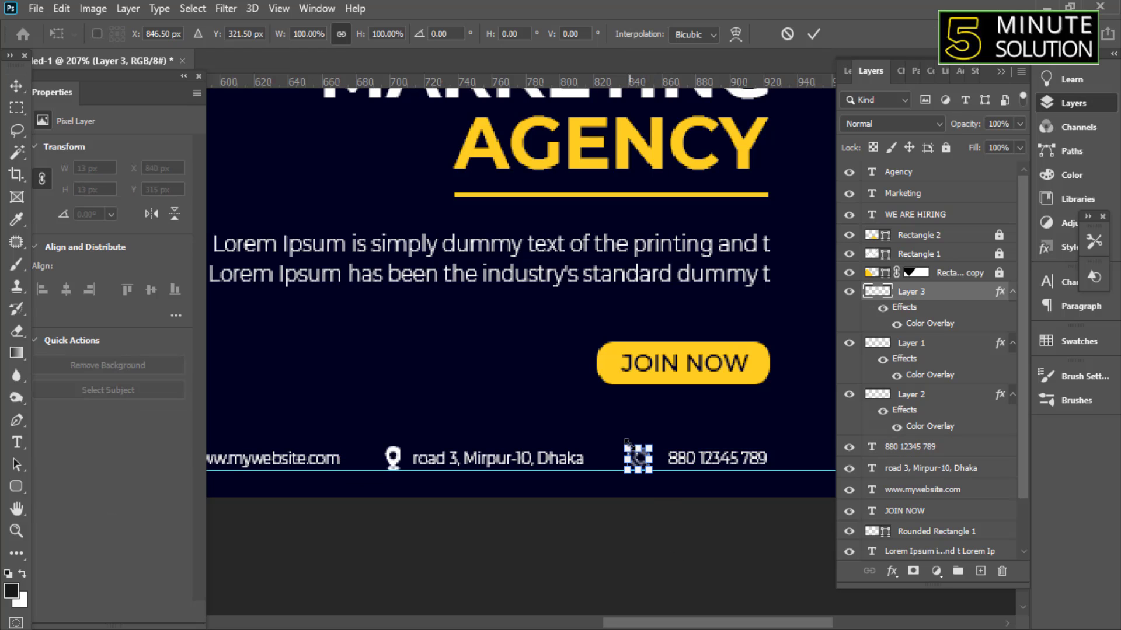
{"action": "key", "text": "Return"}
Zoom and pan around the footer to check the icon lines up with the number
{"action": "scroll", "coordinate": [655, 520], "scroll_direction": "down", "scroll_amount": 3}
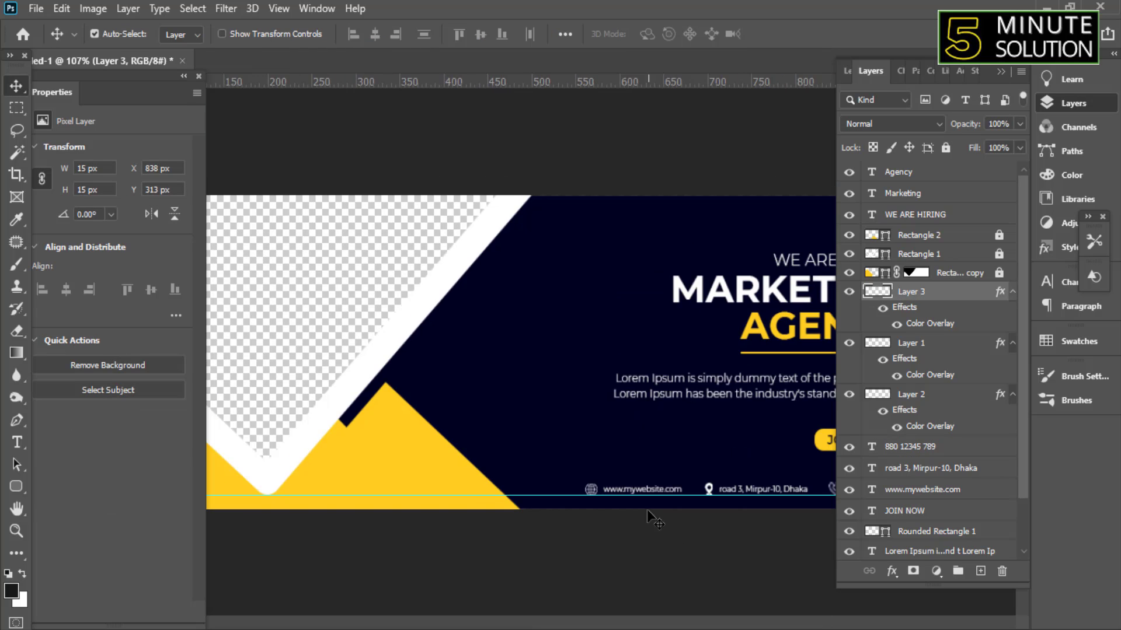
{"action": "scroll", "coordinate": [692, 512], "scroll_direction": "up", "scroll_amount": 2}
{"action": "scroll", "coordinate": [665, 525], "scroll_direction": "up", "scroll_amount": 2}
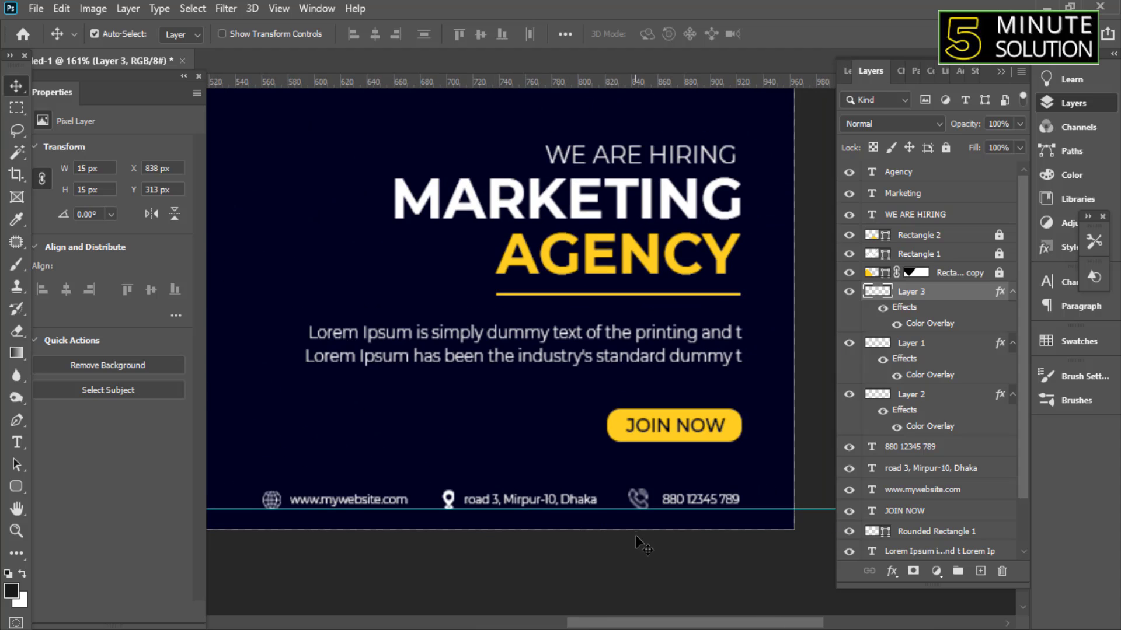
{"action": "scroll", "coordinate": [783, 399], "scroll_direction": "down", "scroll_amount": 4}
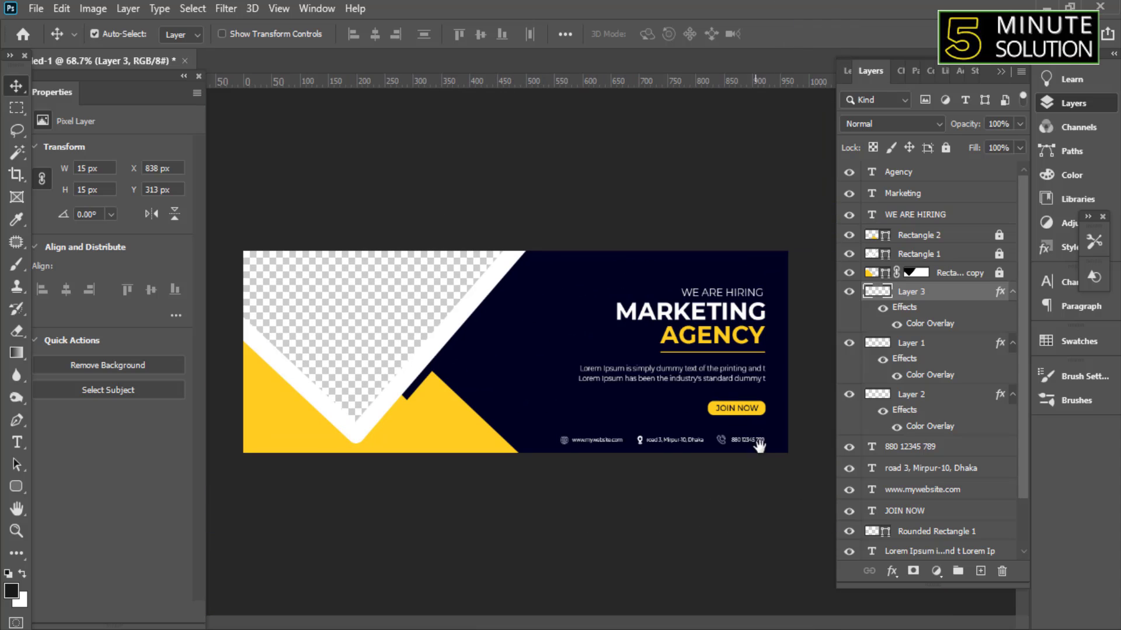
{"action": "scroll", "coordinate": [764, 450], "scroll_direction": "up", "scroll_amount": 1}
{"action": "scroll", "coordinate": [670, 461], "scroll_direction": "down", "scroll_amount": 1}
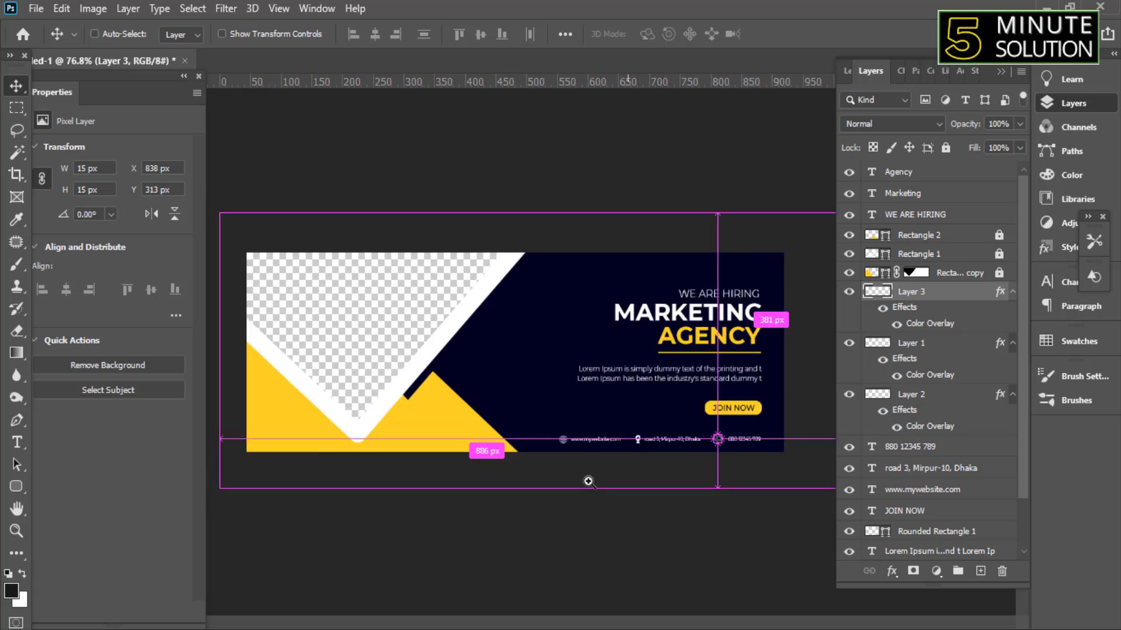
{"action": "scroll", "coordinate": [663, 437], "scroll_direction": "down", "scroll_amount": 2}
{"action": "scroll", "coordinate": [663, 438], "scroll_direction": "up", "scroll_amount": 4}
{"action": "scroll", "coordinate": [723, 415], "scroll_direction": "up", "scroll_amount": 1}
{"action": "left_click_drag", "start_coordinate": [722, 415], "coordinate": [457, 371]}
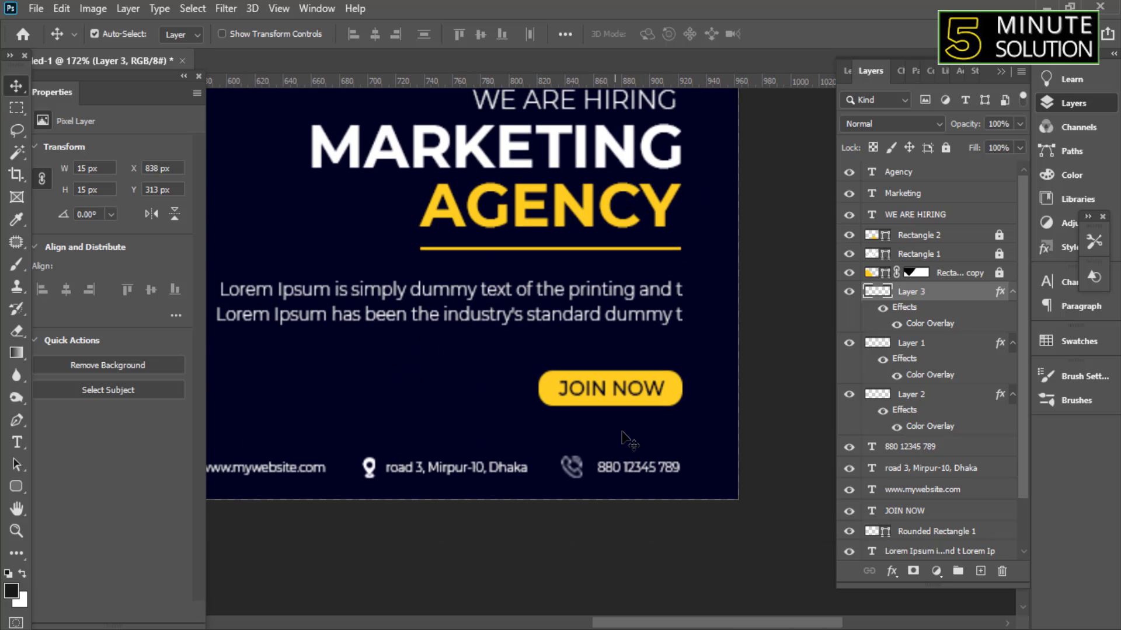
{"action": "scroll", "coordinate": [703, 411], "scroll_direction": "down", "scroll_amount": 5}
{"action": "scroll", "coordinate": [640, 468], "scroll_direction": "down", "scroll_amount": 3}
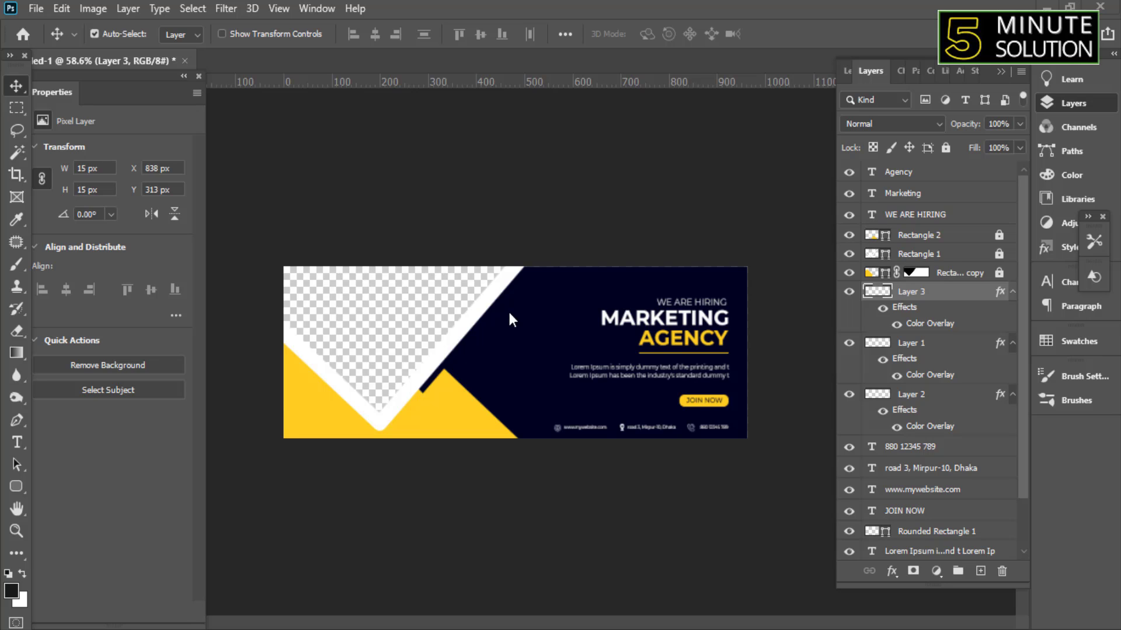
Paste the woman-on-phone photo near the left cutout and lower its layer in the stack
{"action": "key", "text": "ctrl+v"}
{"action": "left_click_drag", "start_coordinate": [484, 296], "coordinate": [592, 365]}
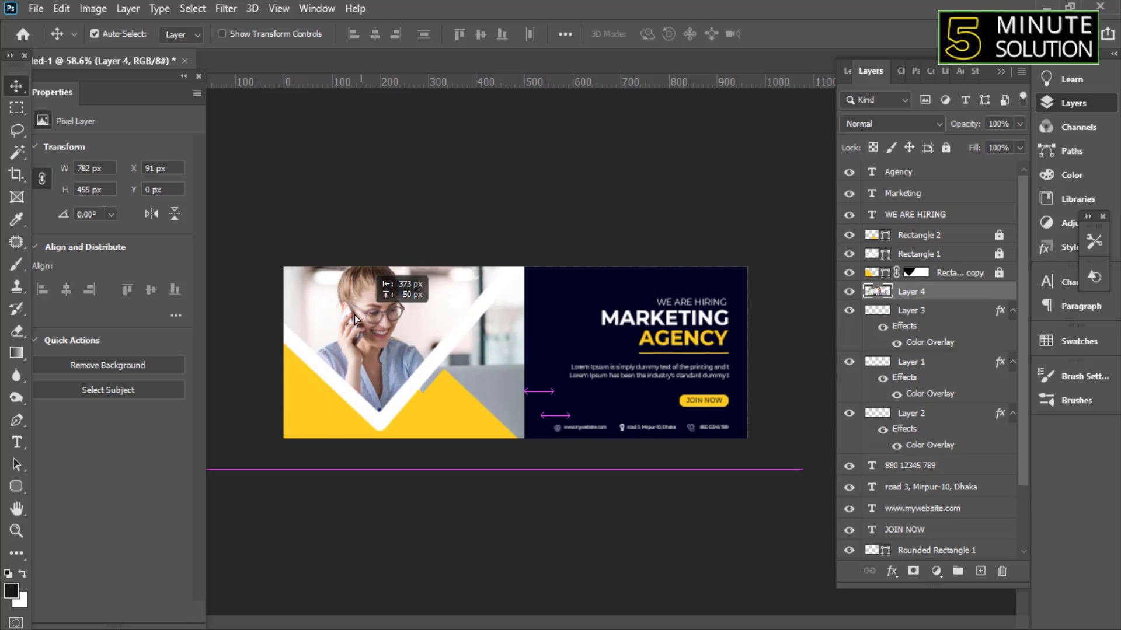
{"action": "mouse_move", "coordinate": [959, 313]}
{"action": "left_mouse_down"}
{"action": "mouse_move", "coordinate": [917, 439]}
{"action": "mouse_move", "coordinate": [919, 537]}
{"action": "left_mouse_up"}
{"action": "scroll", "coordinate": [519, 357], "scroll_direction": "up", "scroll_amount": 1}
Scale the woman photo down and fit it into the V cutout, shifting it right
{"action": "key", "text": "ctrl+t"}
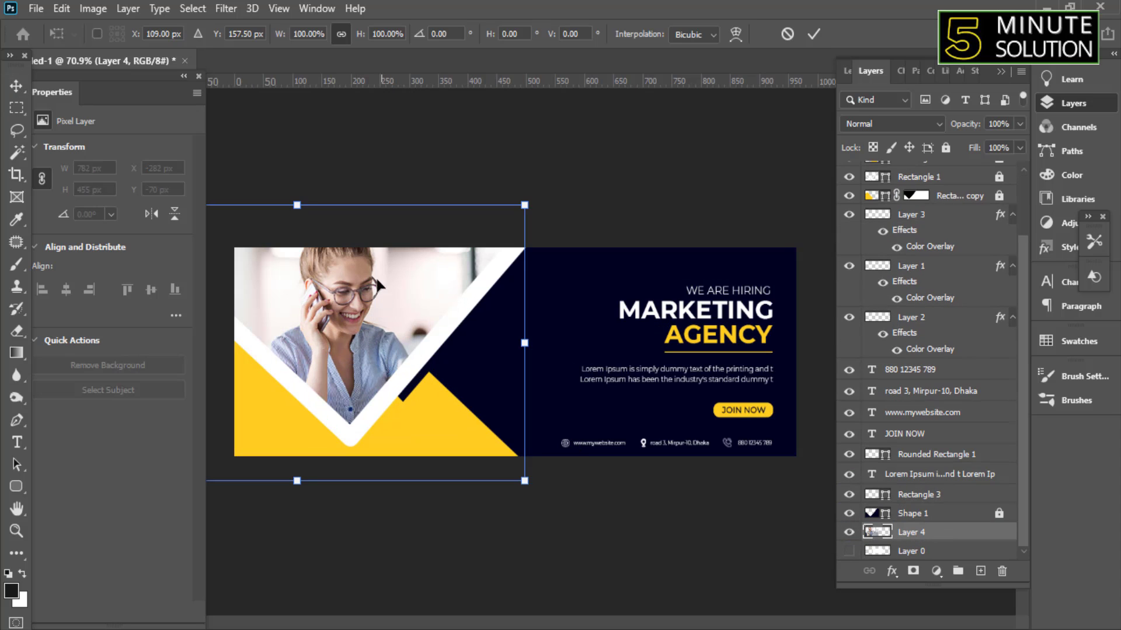
{"action": "left_click_drag", "start_coordinate": [297, 205], "coordinate": [380, 240]}
{"action": "left_click_drag", "start_coordinate": [350, 317], "coordinate": [376, 298]}
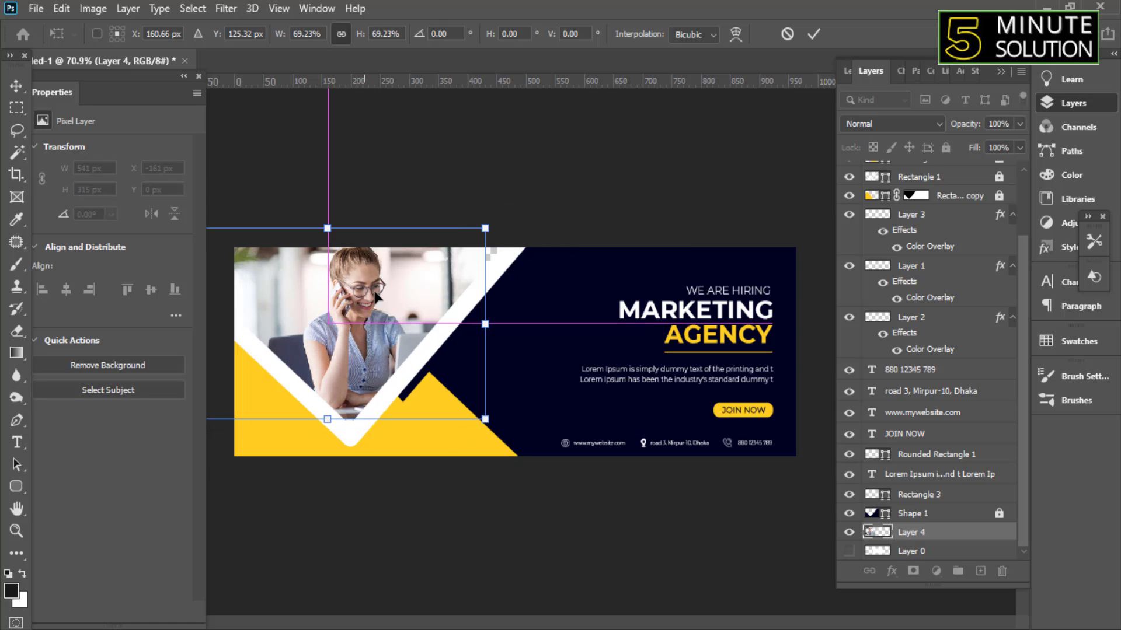
{"action": "left_click_drag", "start_coordinate": [485, 324], "coordinate": [525, 318]}
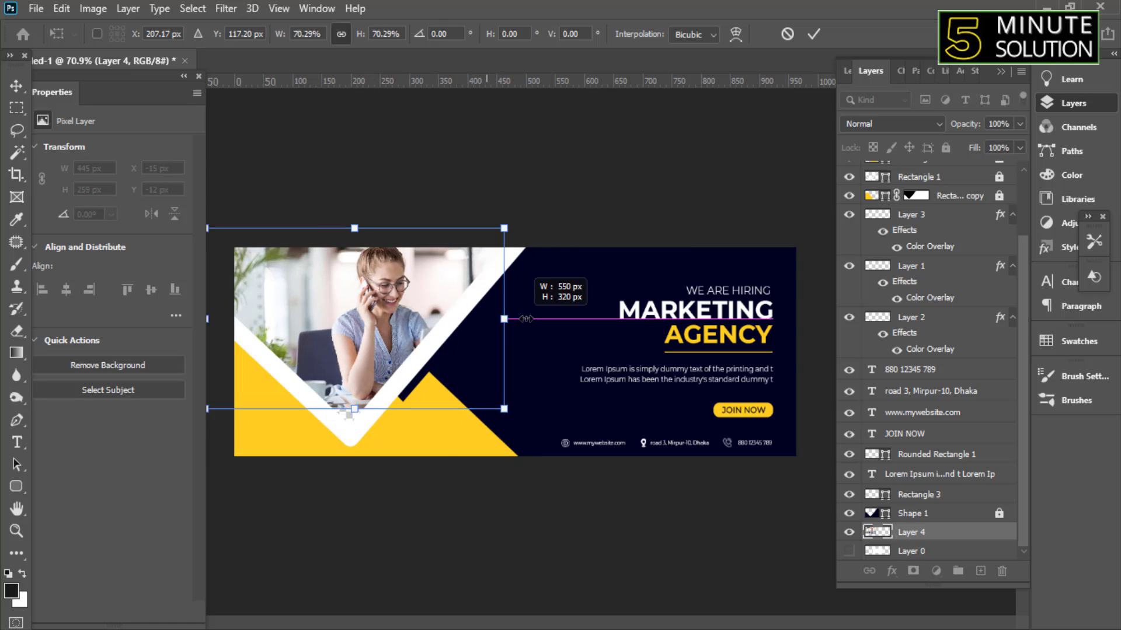
{"action": "left_click_drag", "start_coordinate": [416, 321], "coordinate": [377, 327]}
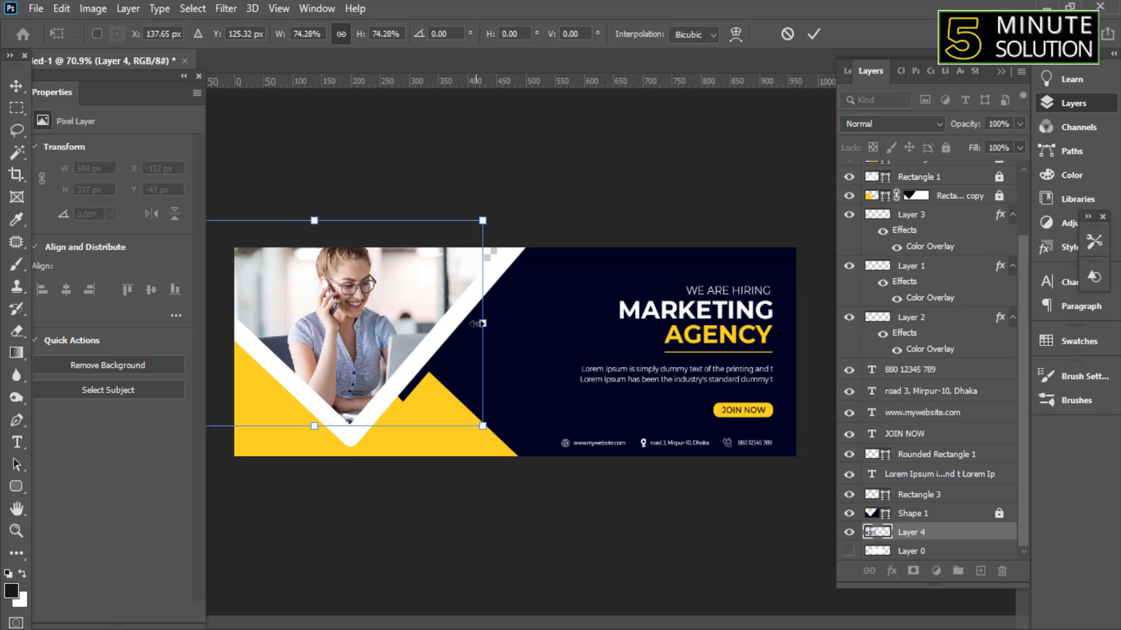
{"action": "mouse_move", "coordinate": [486, 323]}
{"action": "left_mouse_down"}
{"action": "mouse_move", "coordinate": [502, 324]}
{"action": "mouse_move", "coordinate": [472, 332]}
{"action": "mouse_move", "coordinate": [514, 322]}
{"action": "left_mouse_up"}
{"action": "key", "text": "Return"}
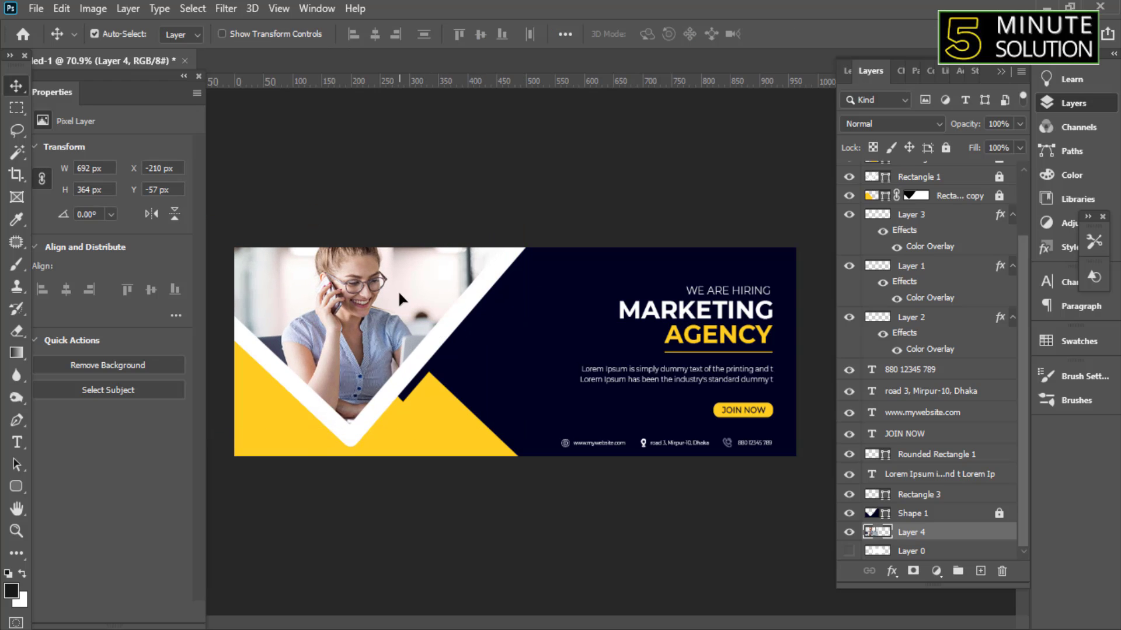
{"action": "key", "text": "ctrl+minus"}
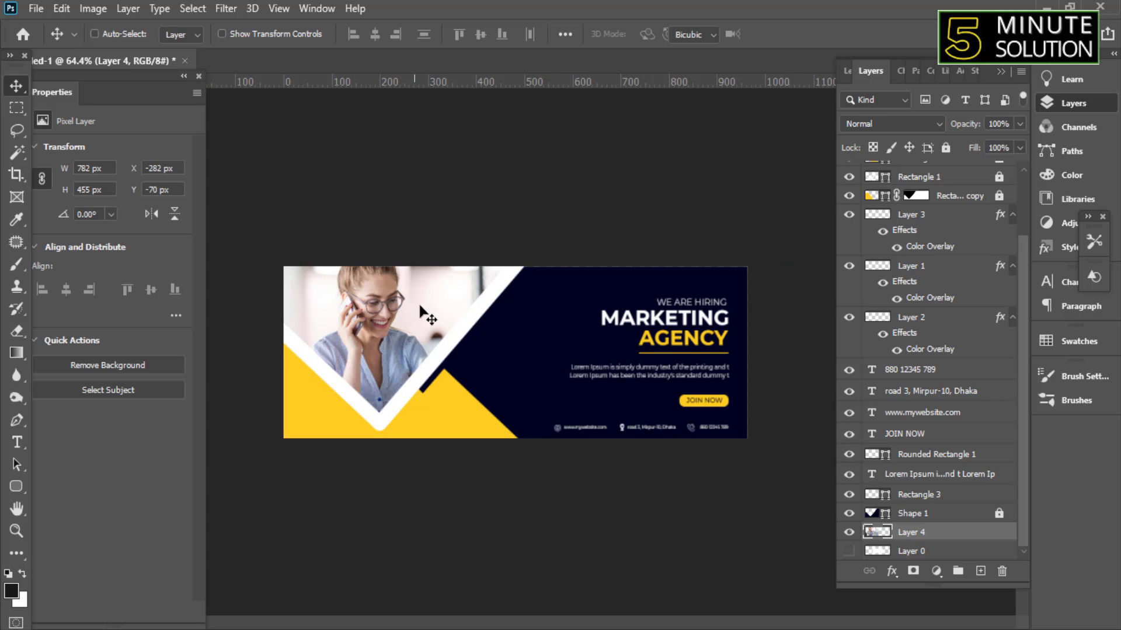
{"action": "key", "text": "ctrl+t"}
{"action": "mouse_move", "coordinate": [416, 313]}
{"action": "left_mouse_down"}
{"action": "mouse_move", "coordinate": [457, 320]}
{"action": "mouse_move", "coordinate": [456, 331]}
{"action": "mouse_move", "coordinate": [445, 300]}
{"action": "mouse_move", "coordinate": [450, 313]}
{"action": "left_mouse_up"}
{"action": "key", "text": "Return"}
Shrink the photo to about 91% inside the V frame, then paste the second office photo
{"action": "key", "text": "ctrl+t"}
{"action": "key", "text": "ctrl+minus"}
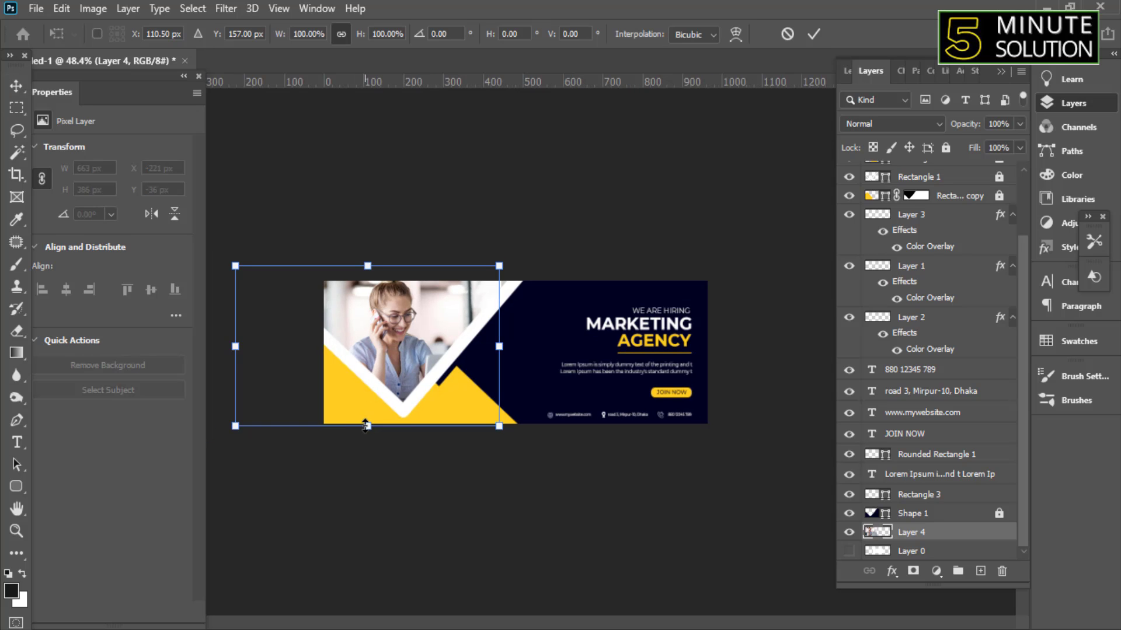
{"action": "left_click_drag", "start_coordinate": [366, 426], "coordinate": [370, 411]}
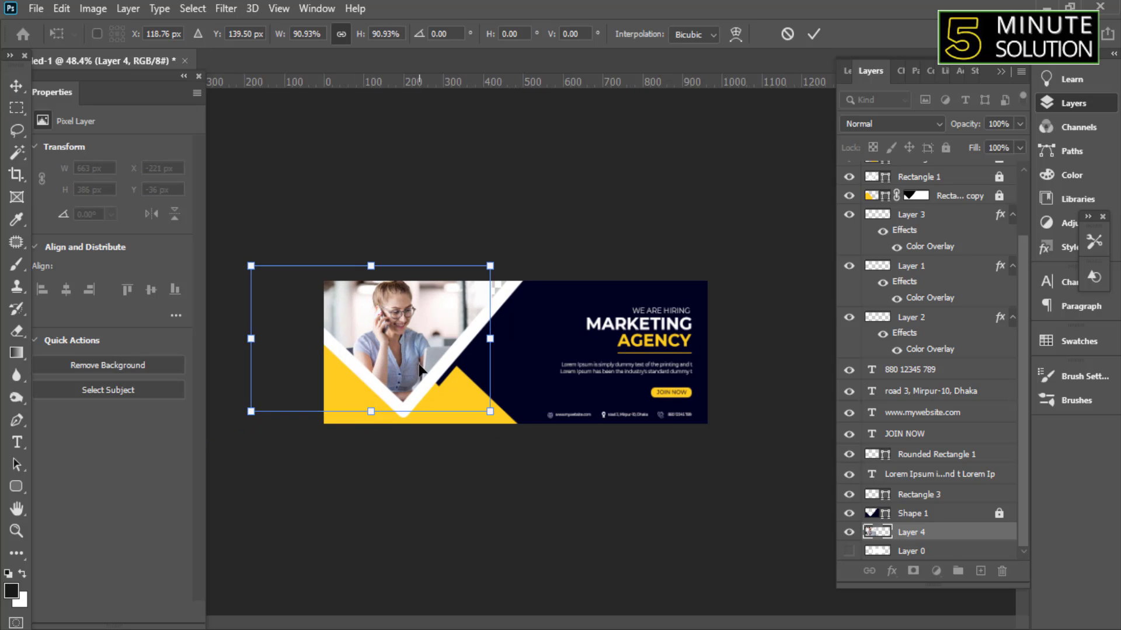
{"action": "left_click_drag", "start_coordinate": [419, 369], "coordinate": [413, 357]}
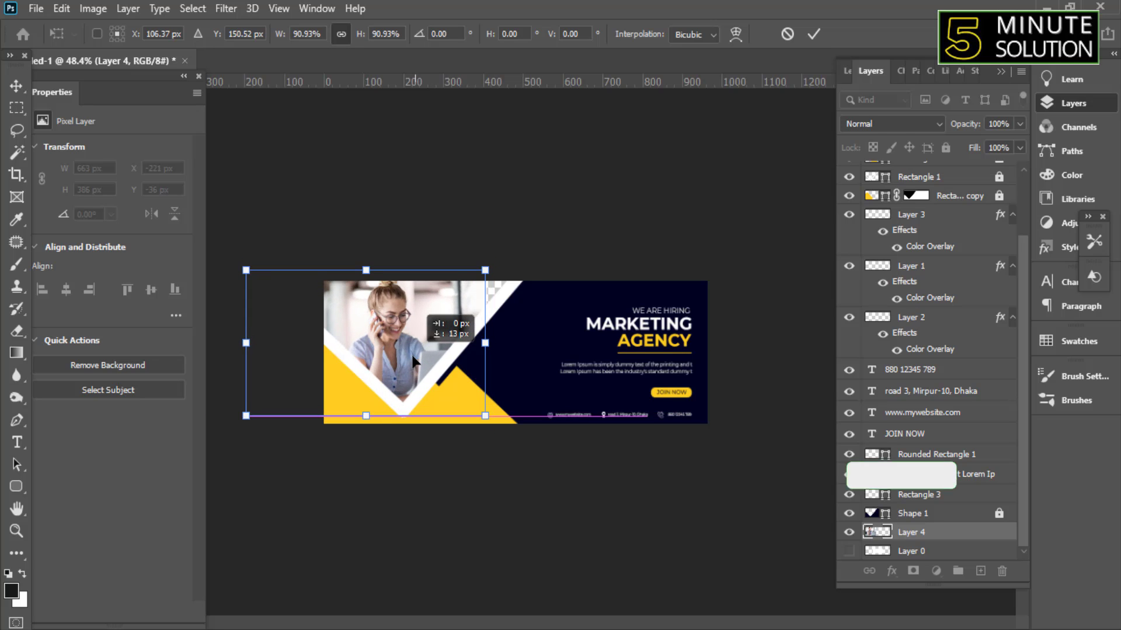
{"action": "key", "text": "Return"}
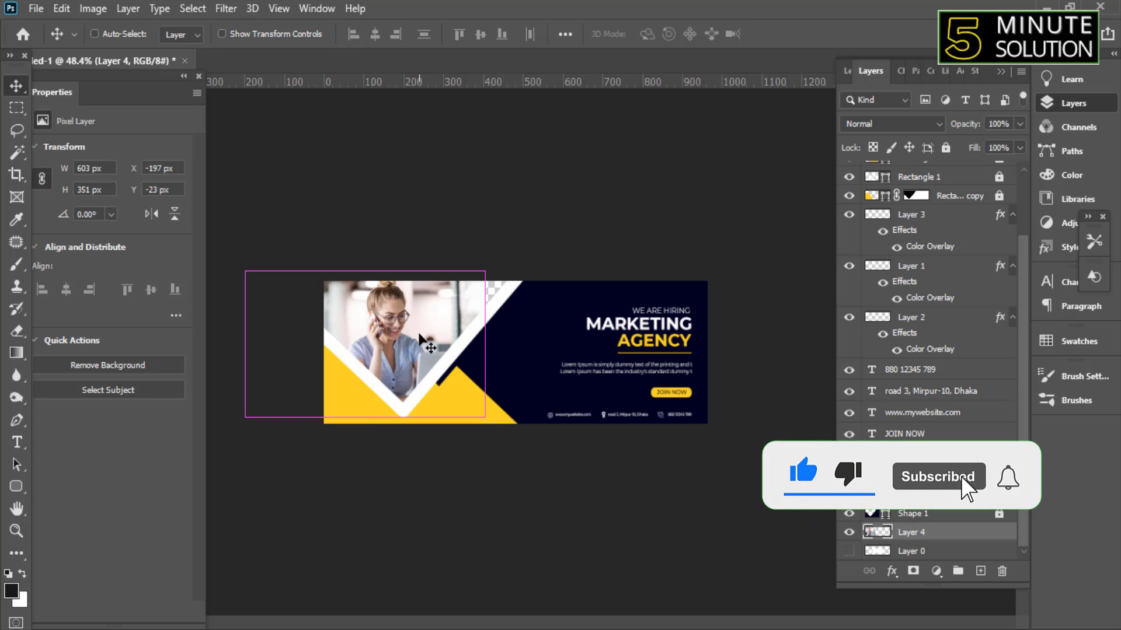
{"action": "key", "text": "ctrl+v"}
Flip the pasted office photo horizontally and scale it to about 47% on the banner's left side
{"action": "key", "text": "ctrl+t"}
{"action": "right_click", "coordinate": [622, 417]}
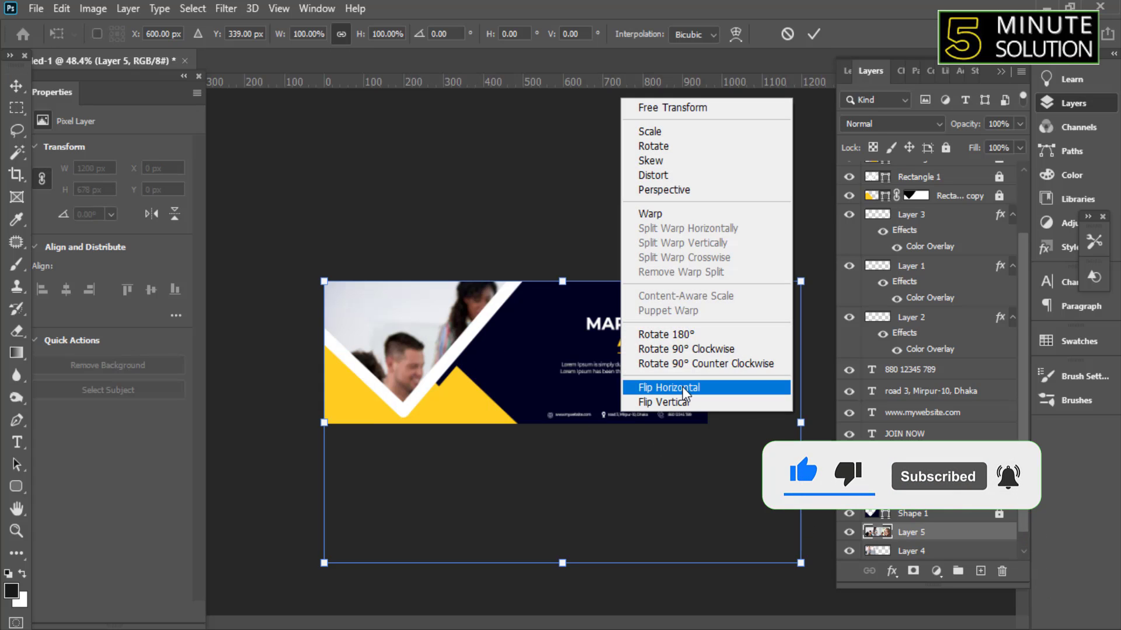
{"action": "left_click", "coordinate": [636, 382]}
{"action": "left_click_drag", "start_coordinate": [801, 563], "coordinate": [581, 480]}
{"action": "left_click_drag", "start_coordinate": [471, 376], "coordinate": [480, 322]}
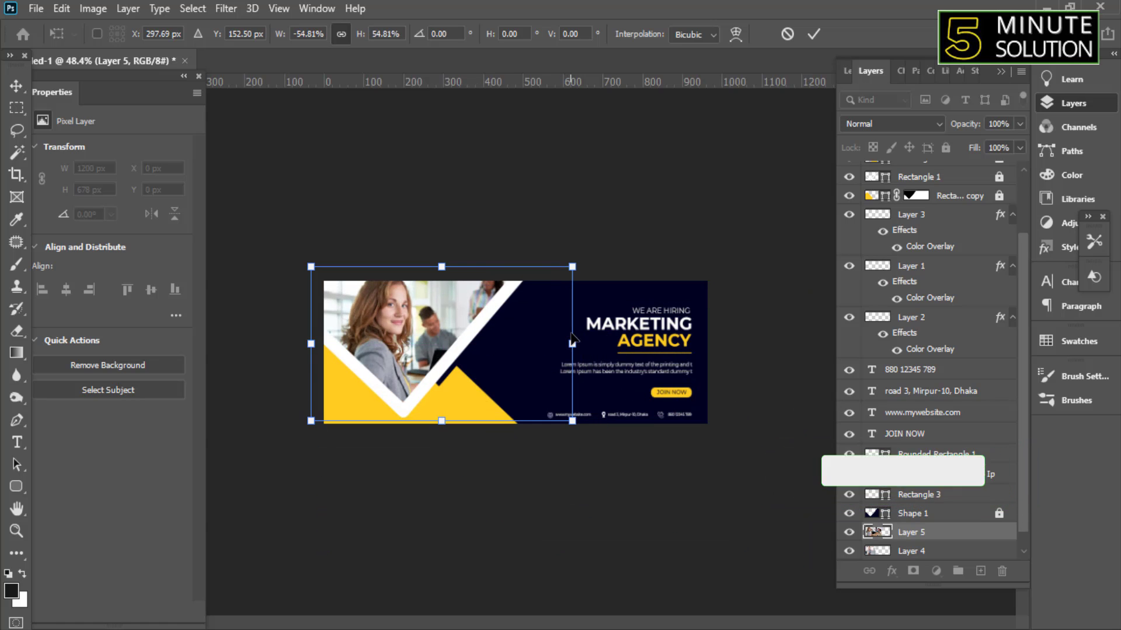
{"action": "left_click_drag", "start_coordinate": [572, 344], "coordinate": [454, 330]}
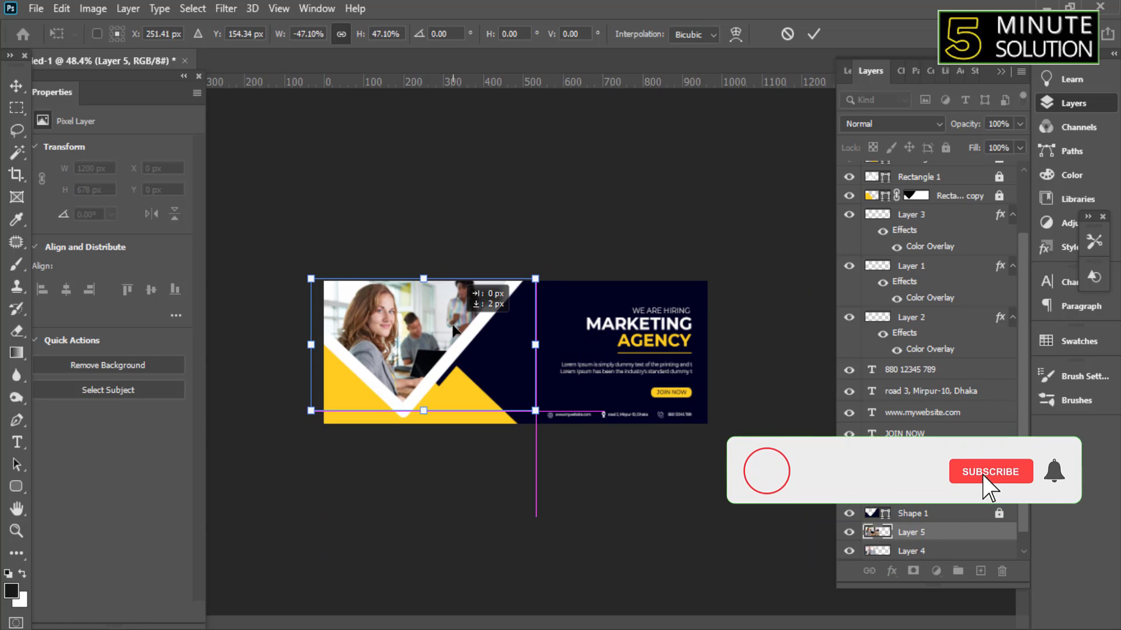
{"action": "key", "text": "Return"}
Nudge the mirrored photo left so it lines up with the banner edge
{"action": "scroll", "coordinate": [397, 325], "scroll_direction": "up", "scroll_amount": 3}
{"action": "scroll", "coordinate": [501, 309], "scroll_direction": "up", "scroll_amount": 2}
{"action": "scroll", "coordinate": [501, 309], "scroll_direction": "down", "scroll_amount": 2}
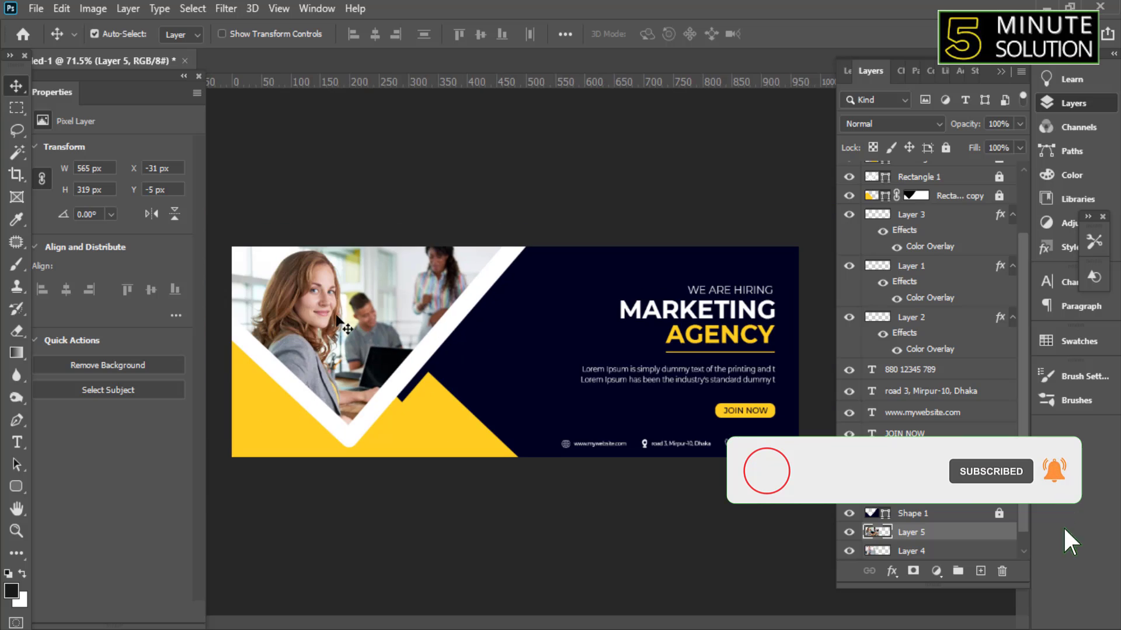
{"action": "left_click_drag", "start_coordinate": [324, 315], "coordinate": [330, 315]}
{"action": "scroll", "coordinate": [362, 321], "scroll_direction": "down", "scroll_amount": 2}
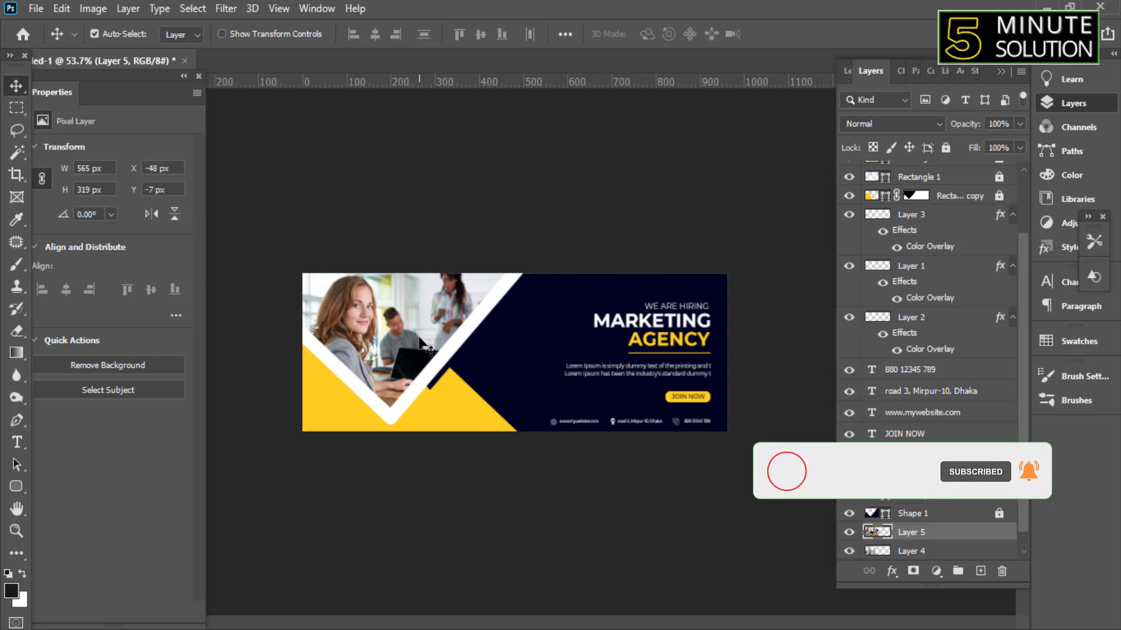
{"action": "scroll", "coordinate": [417, 334], "scroll_direction": "down", "scroll_amount": 2}
{"action": "scroll", "coordinate": [417, 333], "scroll_direction": "up", "scroll_amount": 4}
{"action": "scroll", "coordinate": [413, 351], "scroll_direction": "down", "scroll_amount": 3}
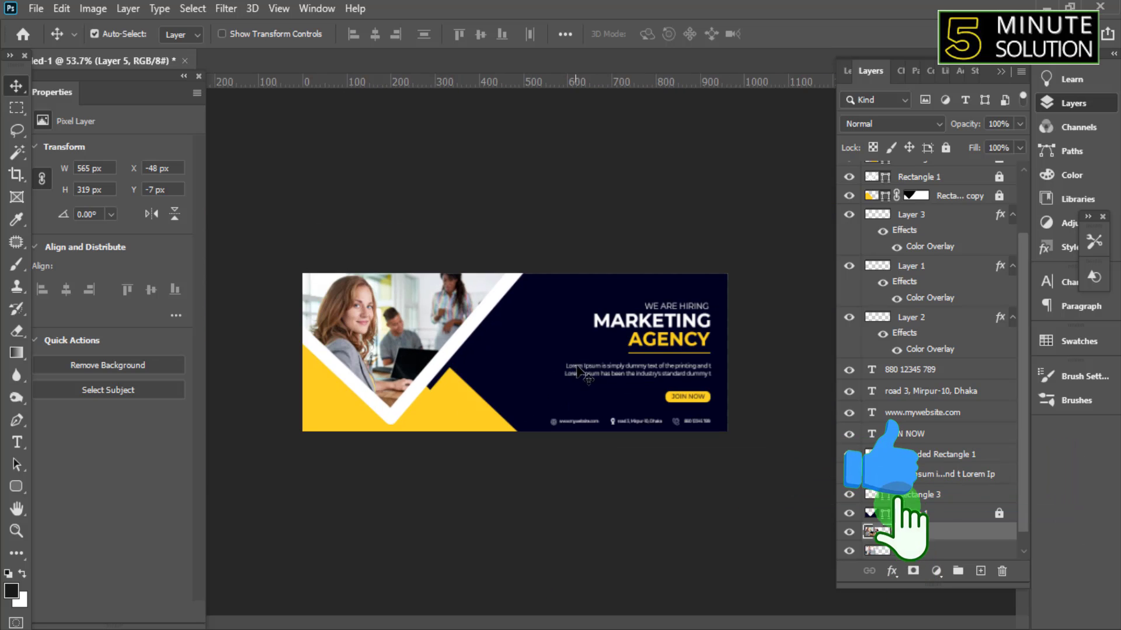
{"action": "scroll", "coordinate": [344, 444], "scroll_direction": "up", "scroll_amount": 2}
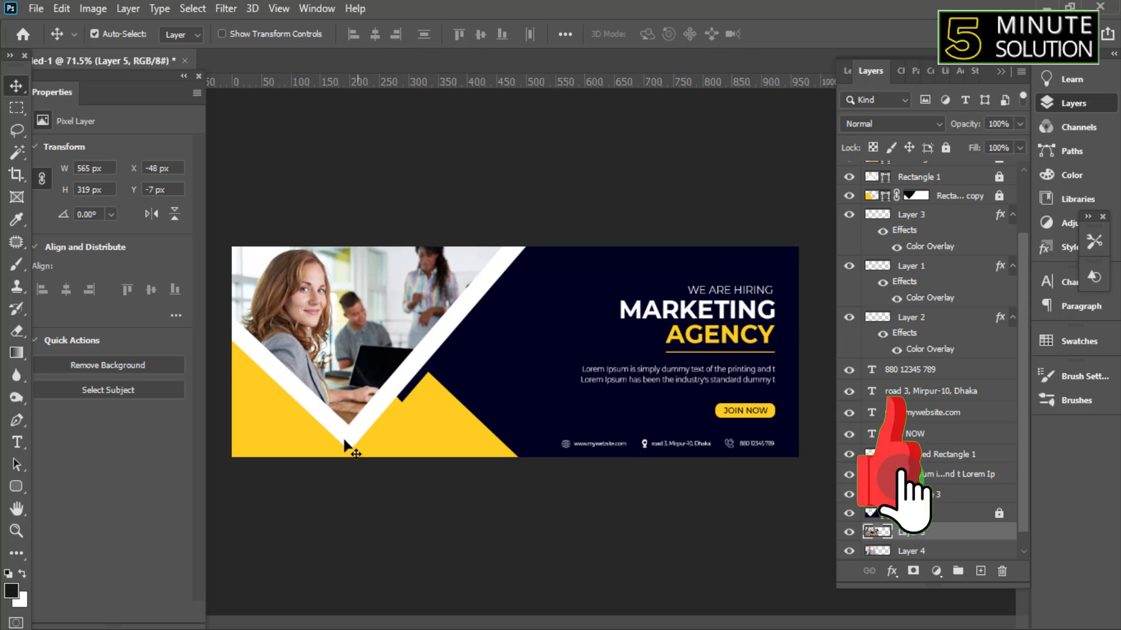
{"action": "scroll", "coordinate": [418, 430], "scroll_direction": "down", "scroll_amount": 2}
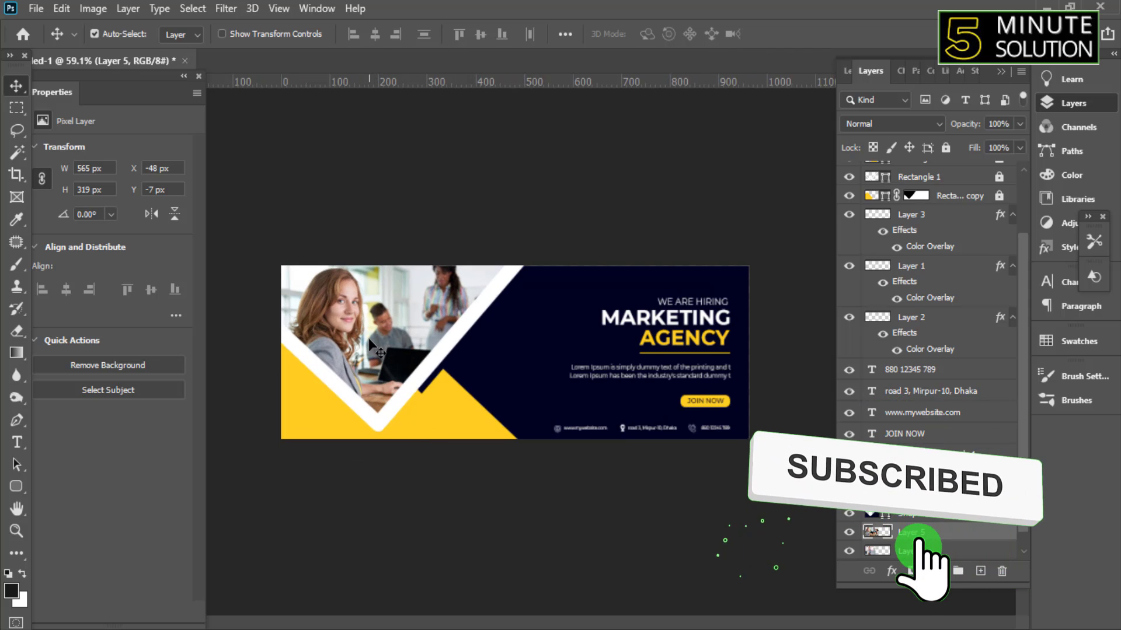
Draw a quadrilateral pen shape over the photo beside the white diagonal stripe
{"action": "key", "text": "p"}
{"action": "left_click", "coordinate": [383, 419]}
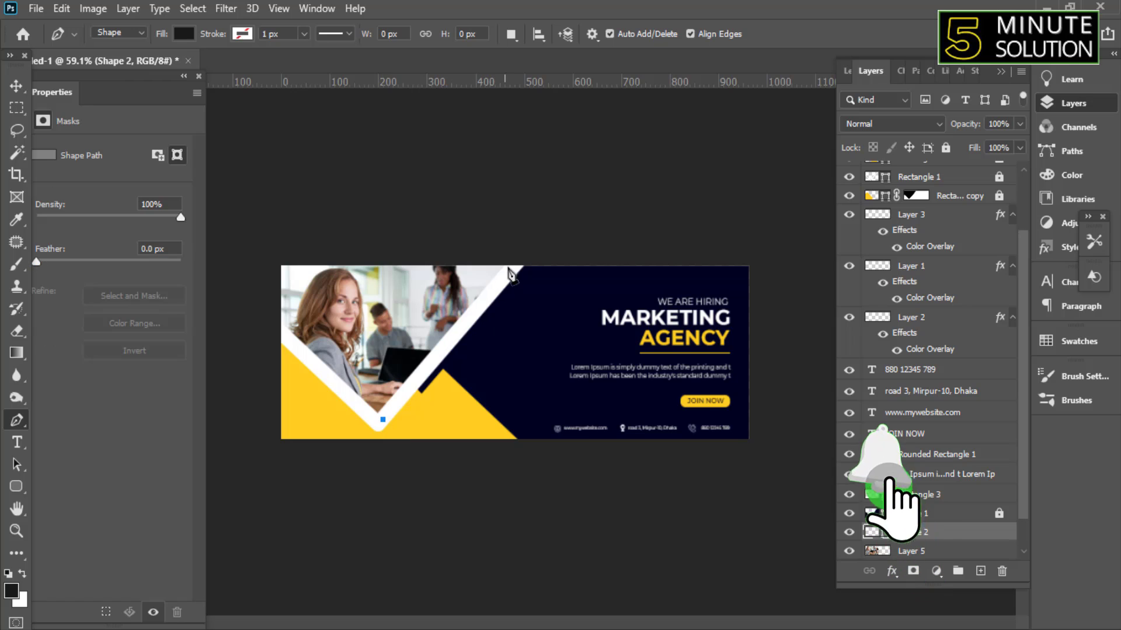
{"action": "left_click", "coordinate": [520, 255]}
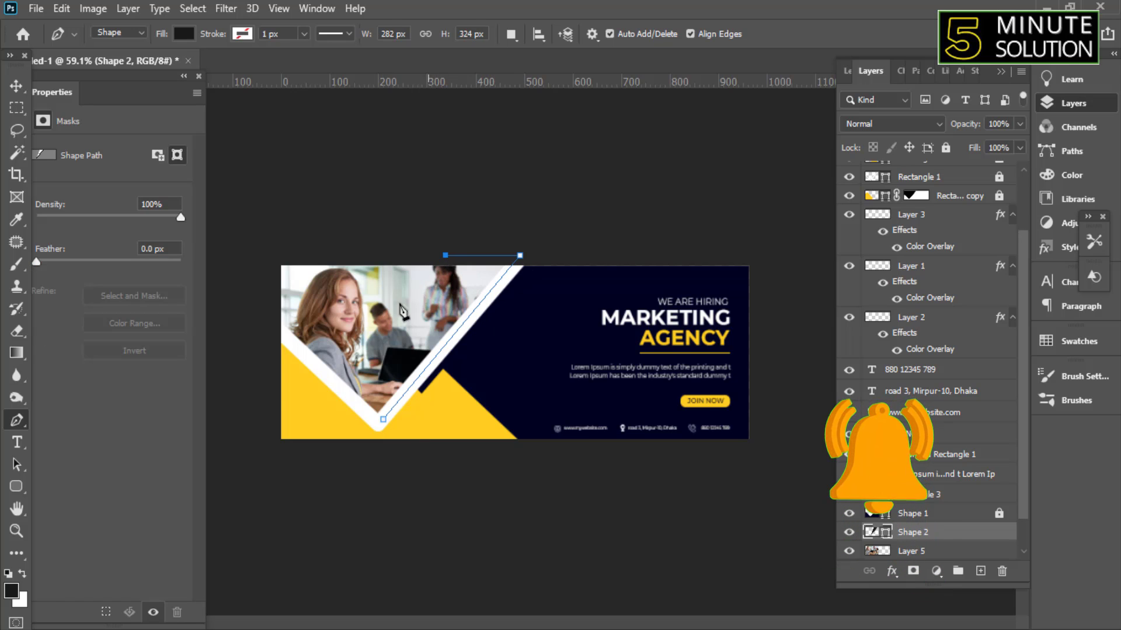
{"action": "left_click", "coordinate": [333, 372]}
{"action": "left_click", "coordinate": [383, 419]}
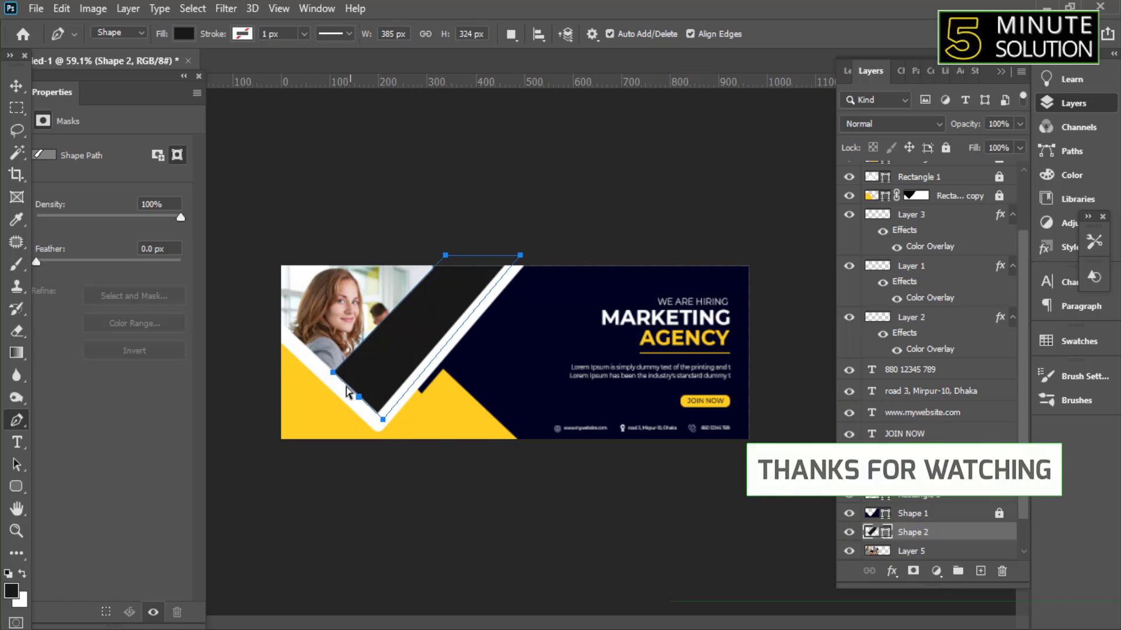
{"action": "key", "text": "ctrl+z"}
{"action": "left_click", "coordinate": [377, 425]}
Fill the shape yellow and lower its layer opacity to about 34%
{"action": "left_click", "coordinate": [184, 33]}
{"action": "left_click", "coordinate": [102, 124]}
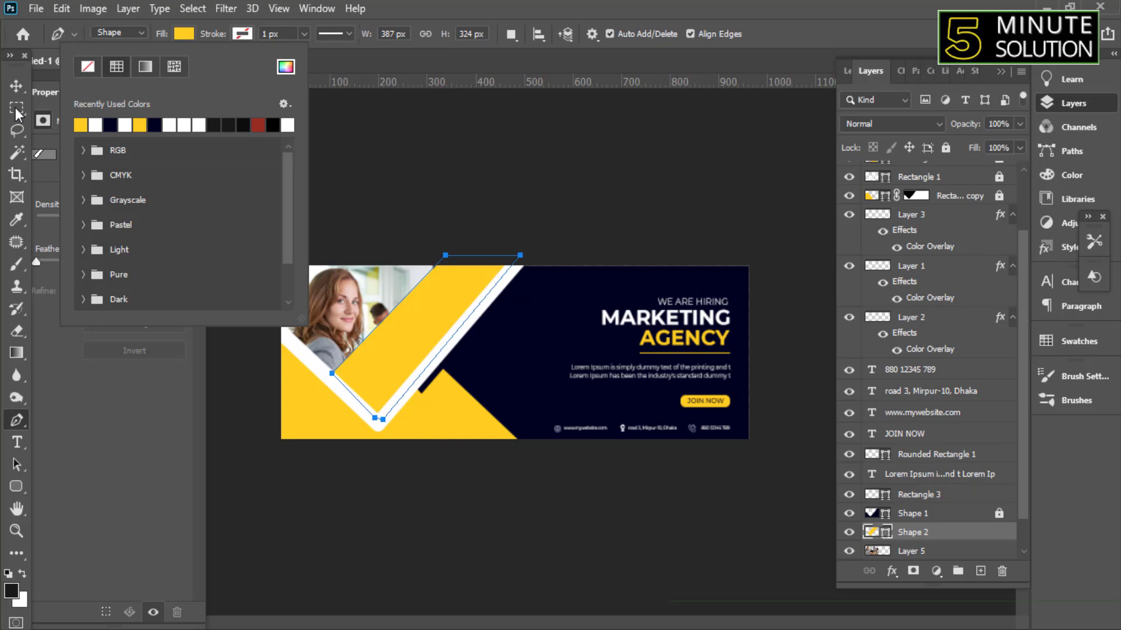
{"action": "left_click", "coordinate": [16, 86]}
{"action": "left_click_drag", "start_coordinate": [939, 127], "coordinate": [907, 127]}
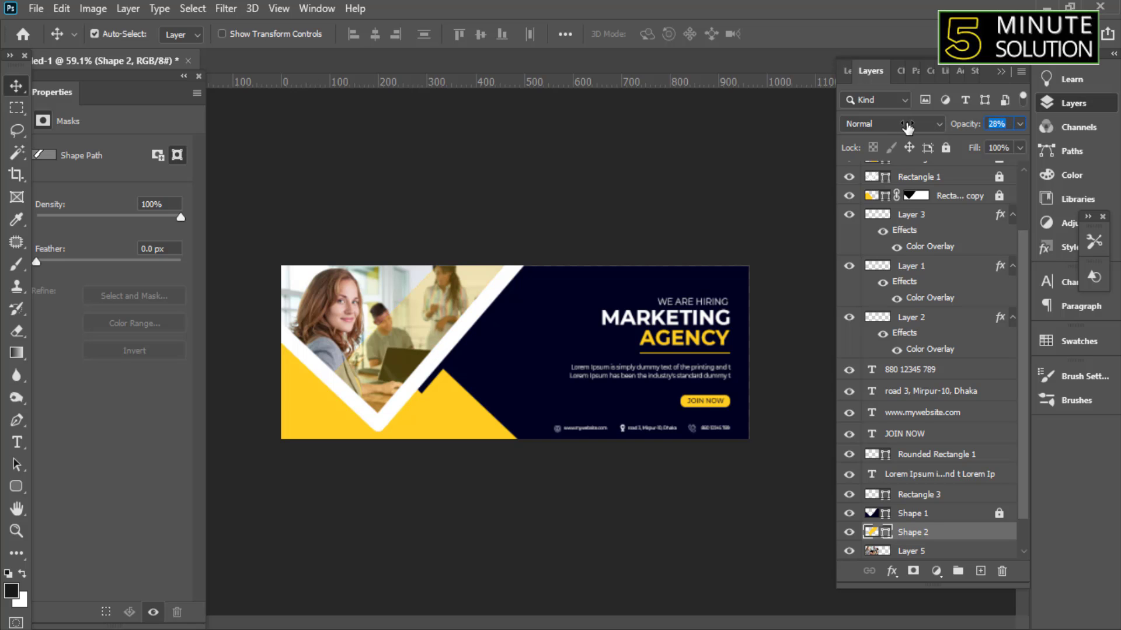
{"action": "mouse_move", "coordinate": [529, 310]}
{"action": "left_mouse_down"}
{"action": "mouse_move", "coordinate": [612, 311]}
{"action": "mouse_move", "coordinate": [176, 213]}
{"action": "left_mouse_up"}
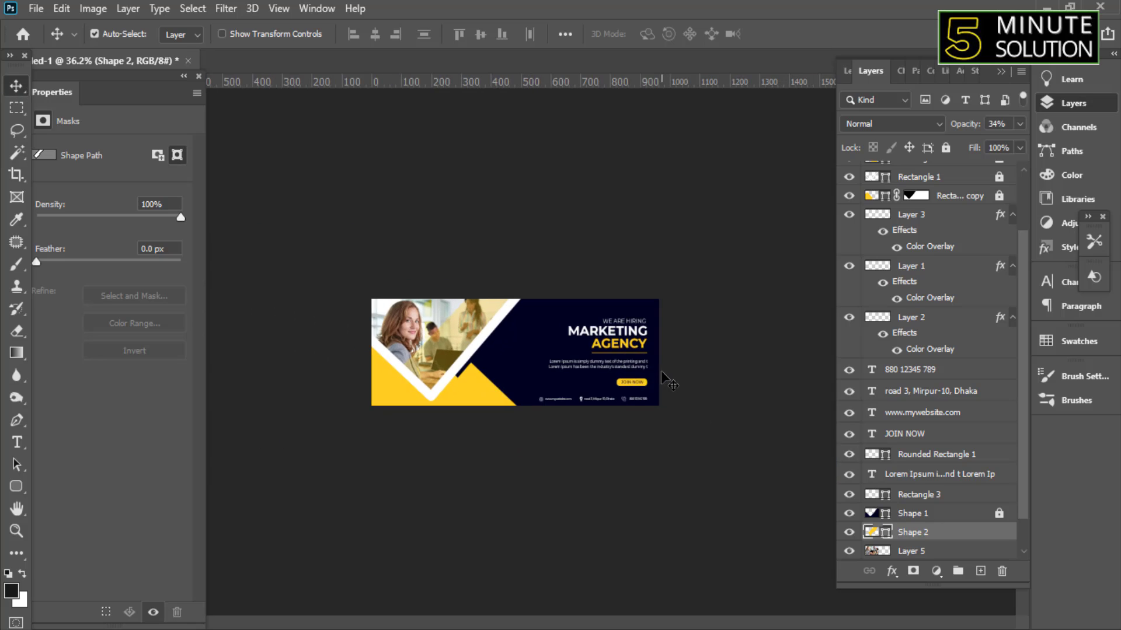
Move the JOIN NOW button and its rounded rectangle down a few pixels
{"action": "mouse_move", "coordinate": [558, 322]}
{"action": "left_mouse_down"}
{"action": "mouse_move", "coordinate": [793, 390]}
{"action": "mouse_move", "coordinate": [601, 380]}
{"action": "left_mouse_up"}
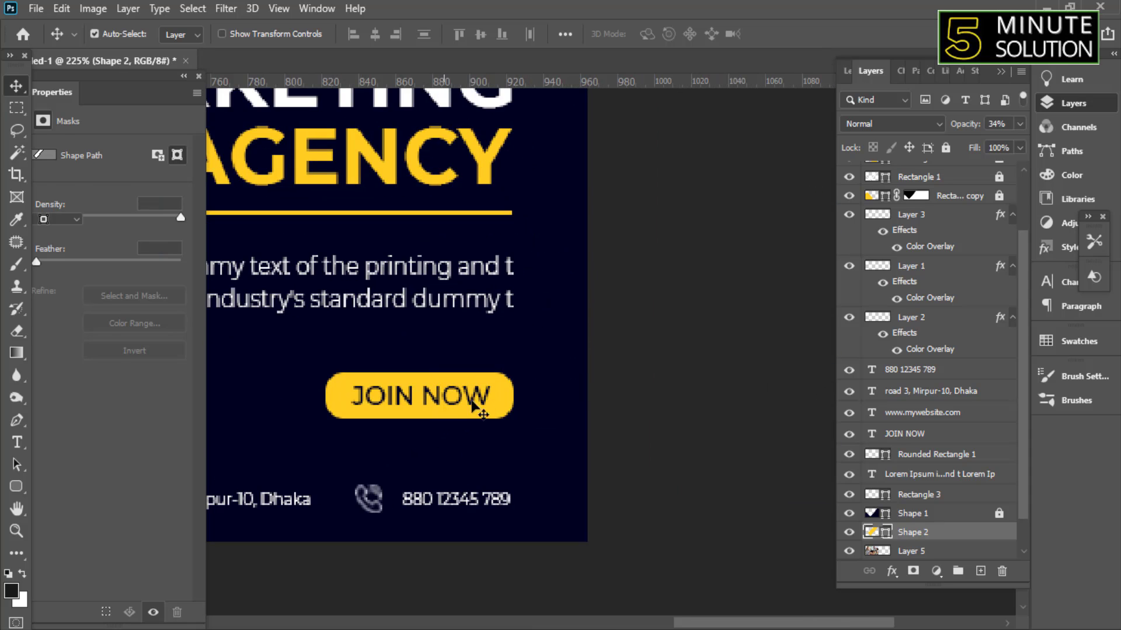
{"action": "left_click_drag", "start_coordinate": [473, 403], "coordinate": [480, 408]}
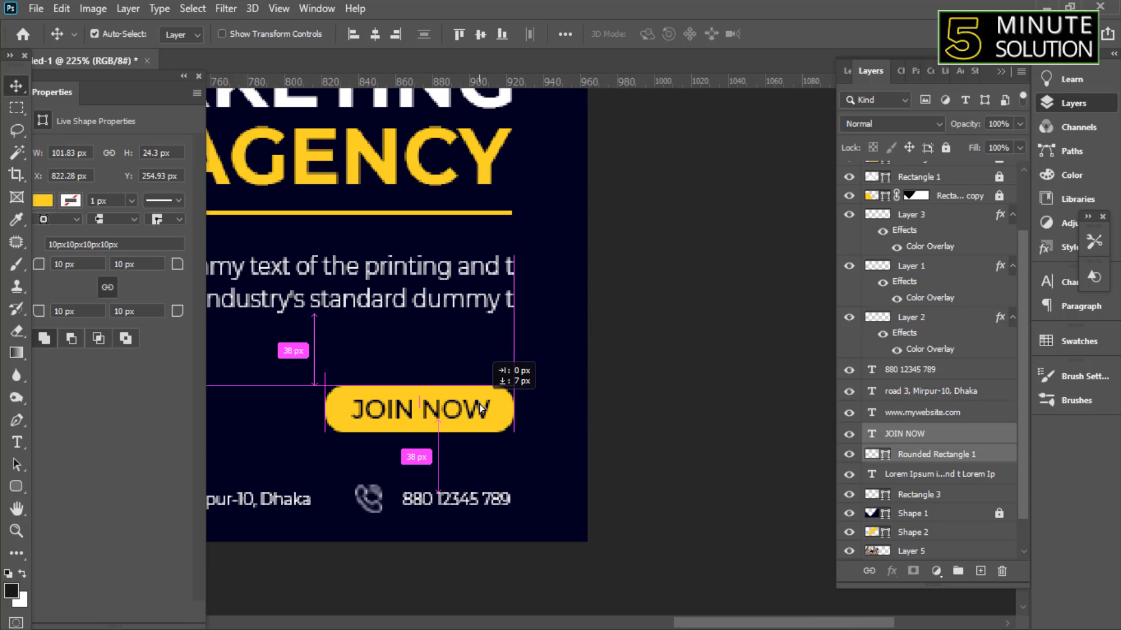
{"action": "key", "text": "ctrl+0"}
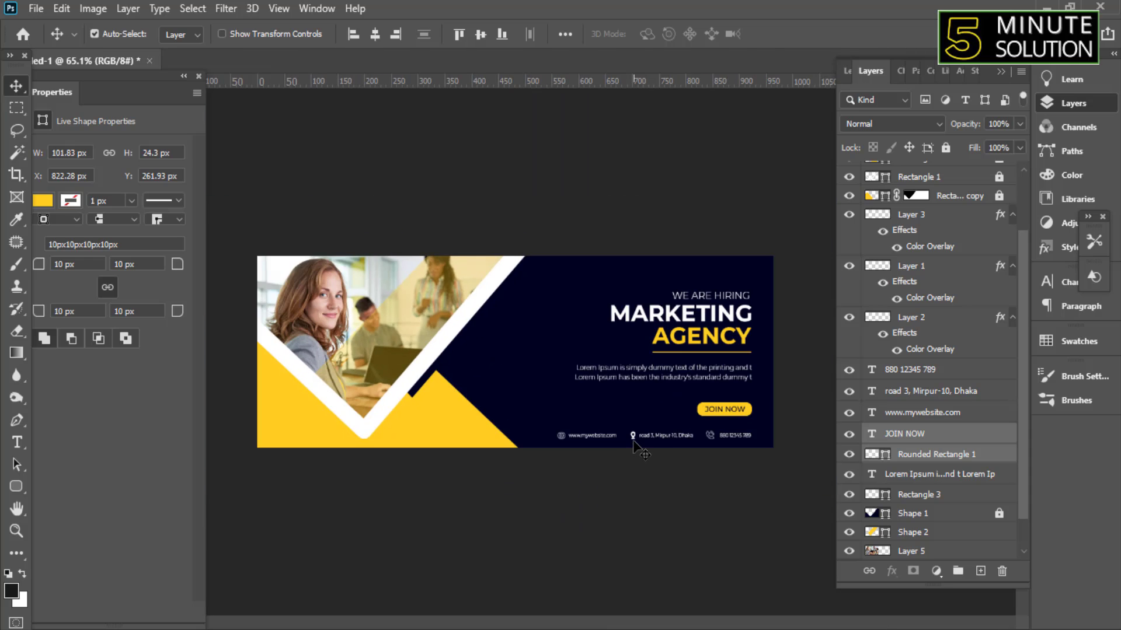
Preview the finished banner with panels hidden, fitted to the window
{"action": "mouse_move", "coordinate": [708, 397]}
{"action": "left_mouse_down"}
{"action": "mouse_move", "coordinate": [529, 391]}
{"action": "mouse_move", "coordinate": [563, 416]}
{"action": "left_mouse_up"}
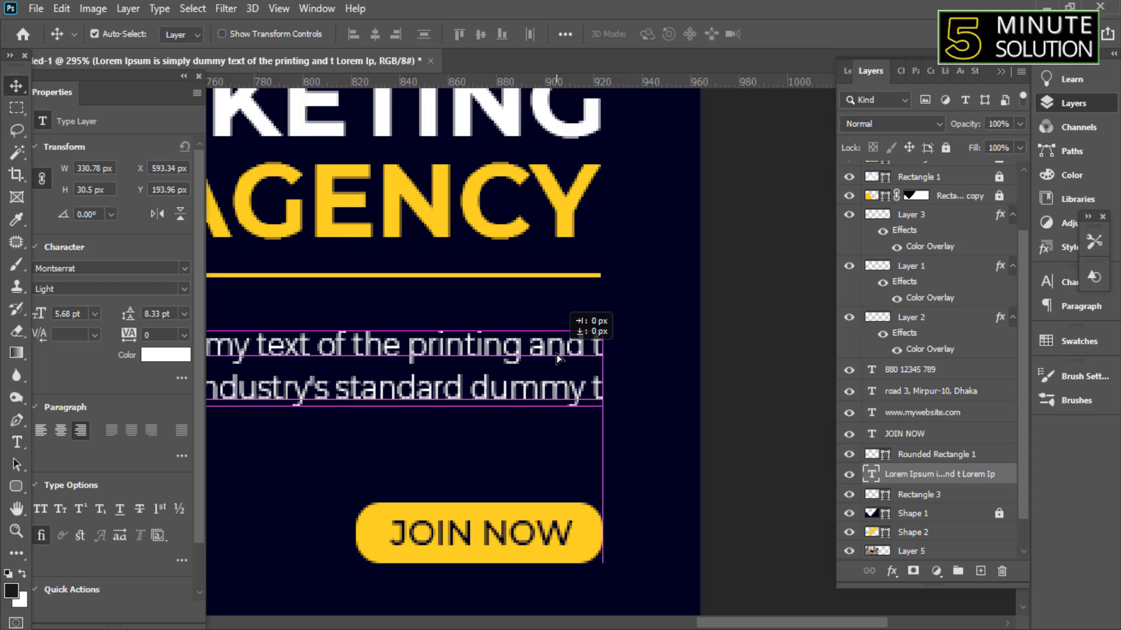
{"action": "scroll", "coordinate": [633, 457], "scroll_direction": "down", "scroll_amount": 5}
{"action": "scroll", "coordinate": [650, 445], "scroll_direction": "down", "scroll_amount": 2}
{"action": "scroll", "coordinate": [647, 454], "scroll_direction": "down", "scroll_amount": 2}
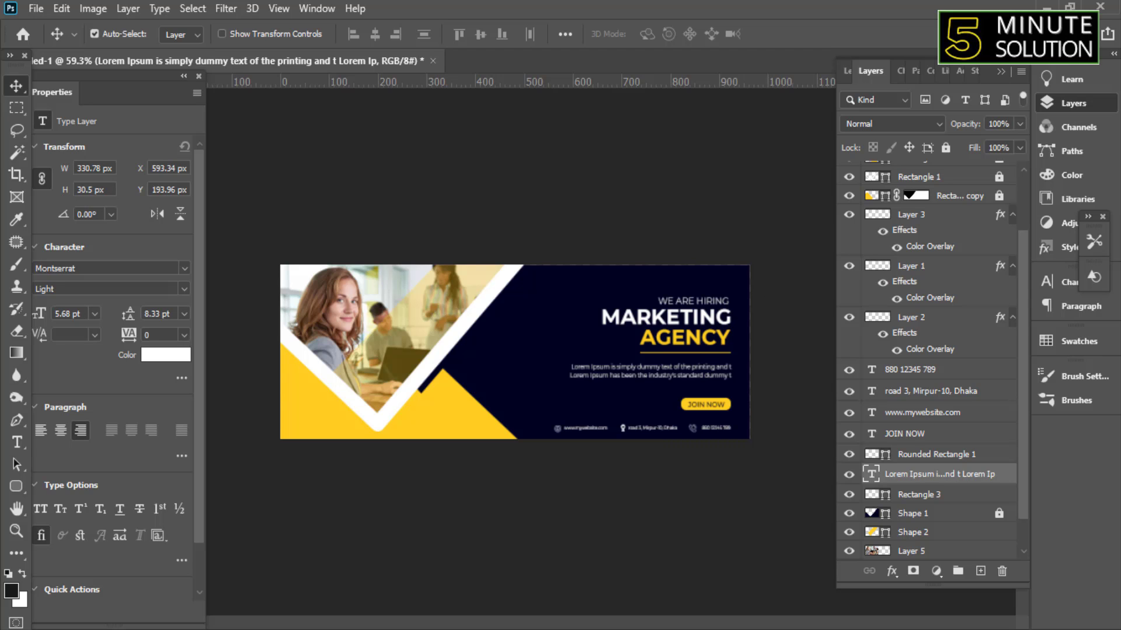
{"action": "key", "text": "Tab"}
{"action": "key", "text": "ctrl+0"}
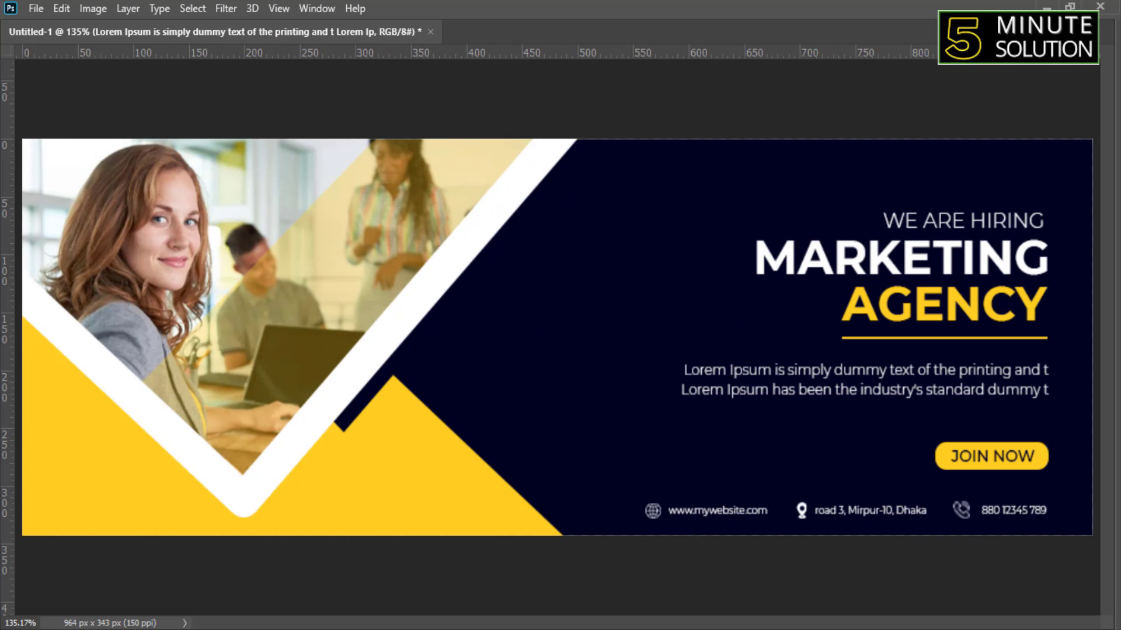